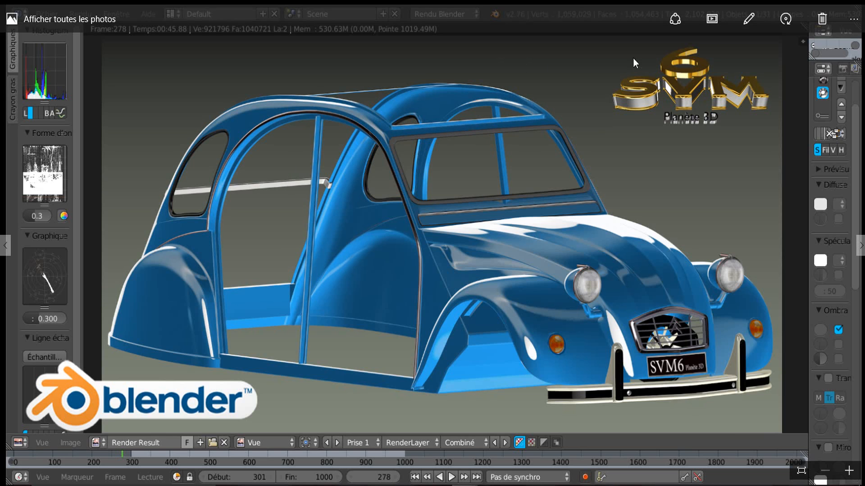
Switch from the photo viewer to Blender and enter Edit Mode on the caisse.001 car body
left_click(849, 1)
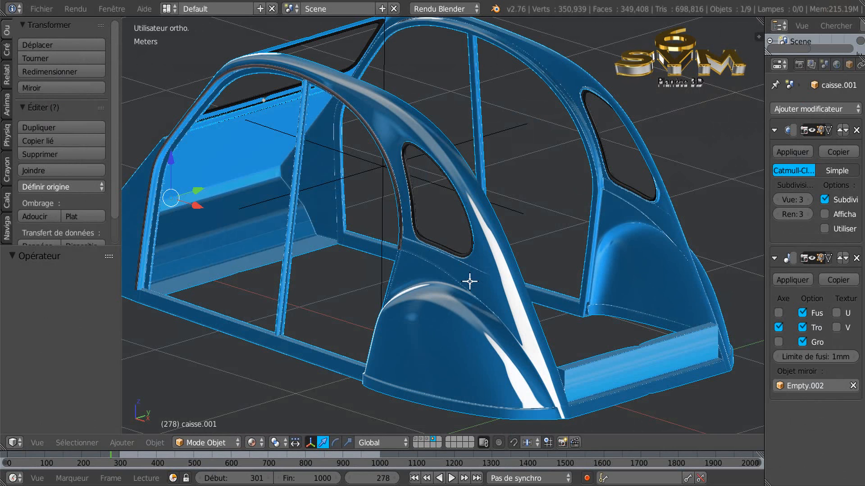
key("Tab")
mouse_move(549, 263)
middle_mouse_down()
mouse_move(520, 267)
mouse_move(518, 277)
mouse_move(532, 278)
mouse_move(521, 249)
mouse_move(562, 253)
middle_mouse_up()
middle_click_drag(456, 258, 390, 209)
scroll(421, 208, "up", 3)
scroll(263, 252, "up", 5)
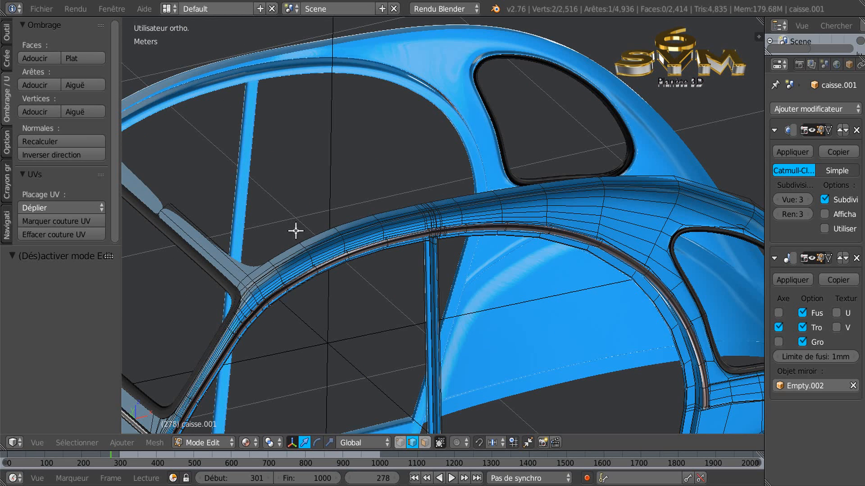
Examine the mesh at the rear corner where the roof-opening edge meets the rear panel
scroll(618, 271, "down", 1)
middle_click_drag(590, 300, 241, 227)
middle_click_drag(457, 265, 359, 133, "shift")
scroll(469, 246, "up", 3)
scroll(495, 272, "up", 2)
middle_click_drag(499, 305, 395, 141, "shift")
scroll(448, 250, "up", 1)
middle_click_drag(452, 230, 452, 245, "shift")
scroll(459, 264, "down", 1)
middle_click_drag(465, 273, 436, 204, "shift")
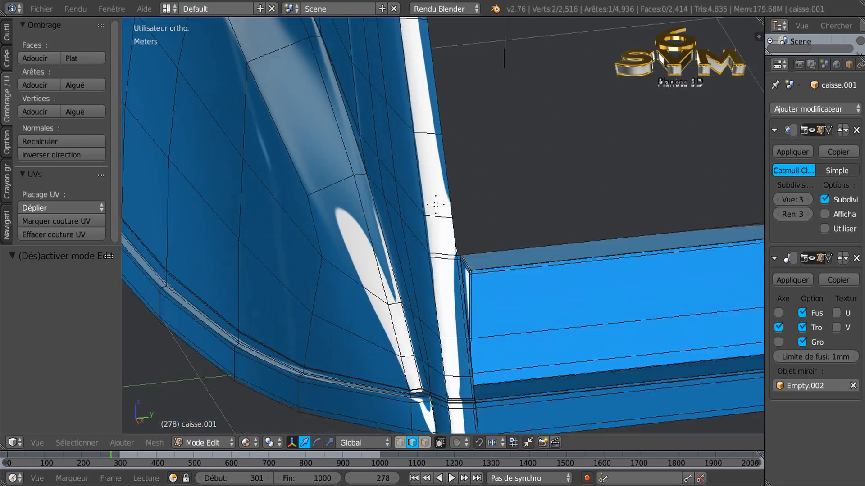
scroll(432, 227, "up", 1)
scroll(480, 289, "up", 6)
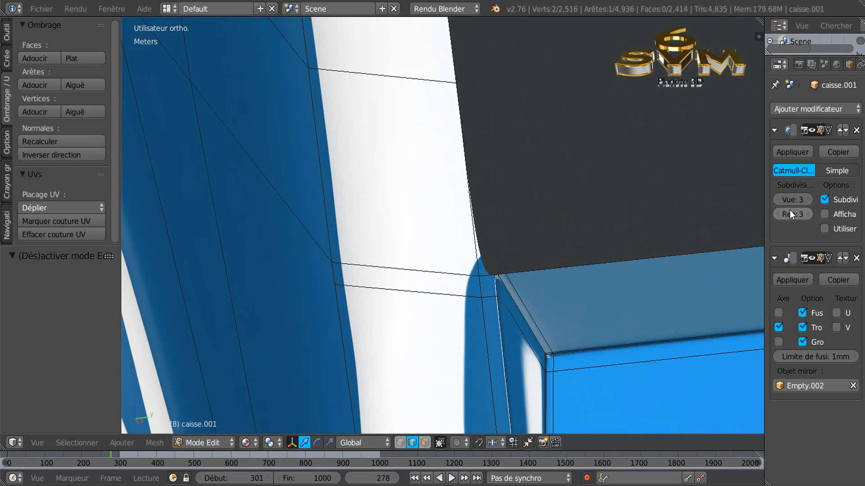
Set the subdivision modifier's view level to 0 and switch the viewport to solid shading
left_click(777, 200)
left_click(776, 199)
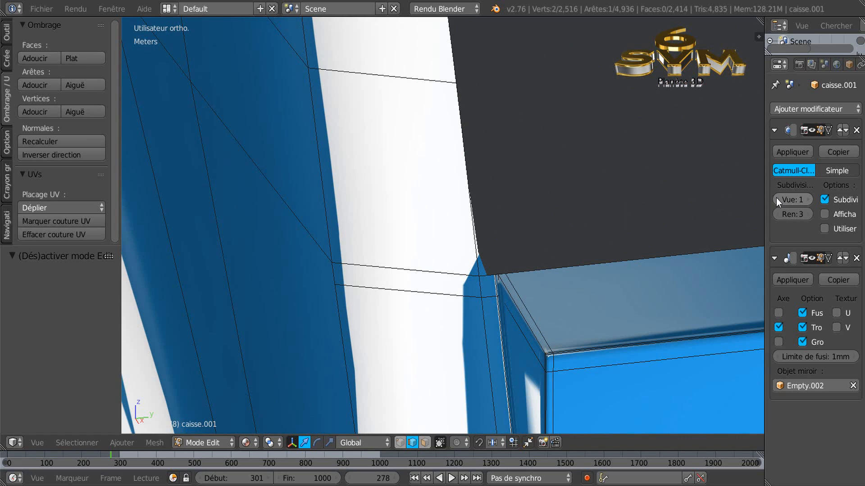
left_click(776, 200)
scroll(541, 299, "up", 1)
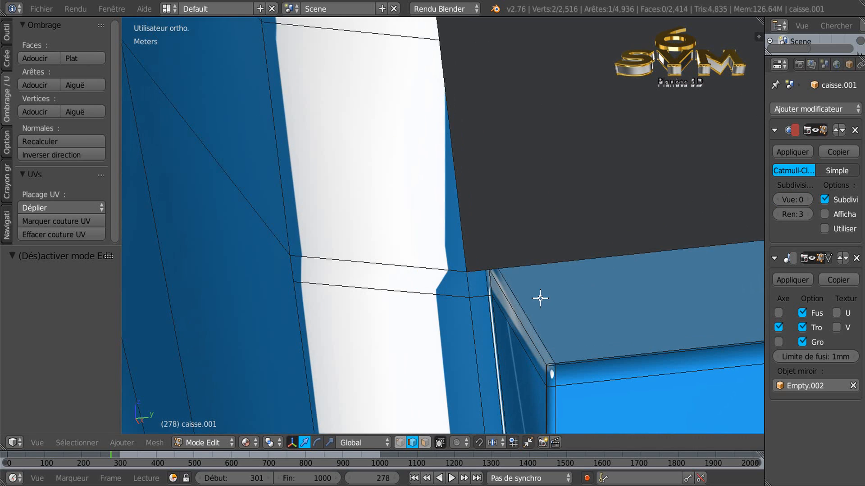
key("alt+z")
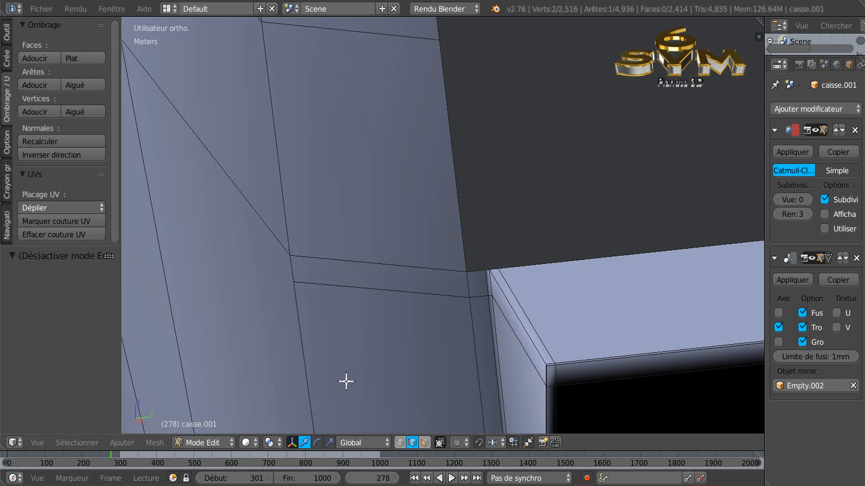
Inspect the inner edge of the side body from the rear panel corner up toward the roof
scroll(373, 371, "down", 6)
scroll(374, 371, "down", 2)
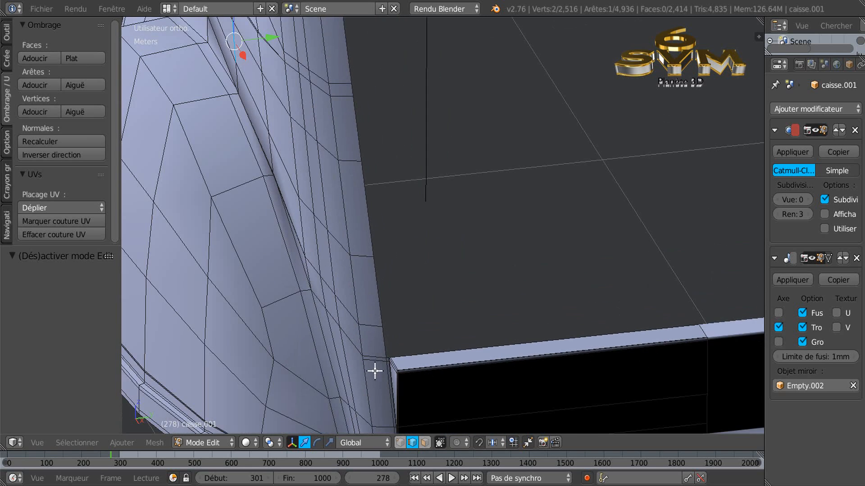
scroll(375, 369, "up", 7)
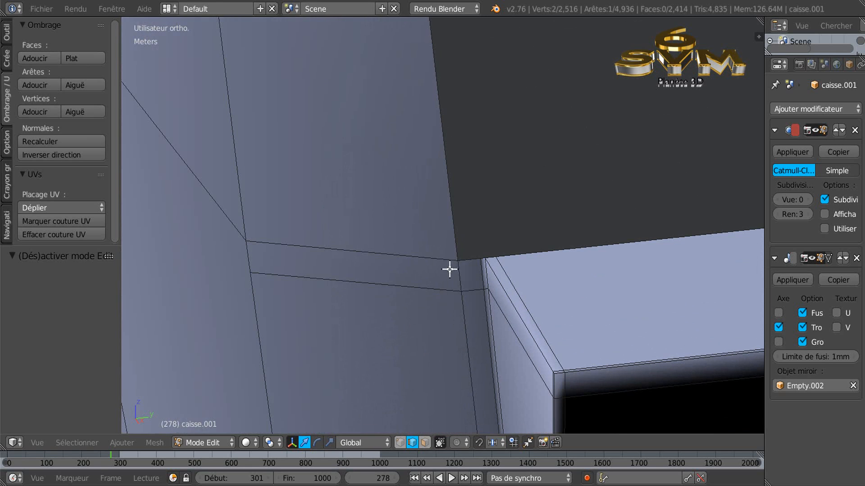
scroll(454, 243, "down", 2)
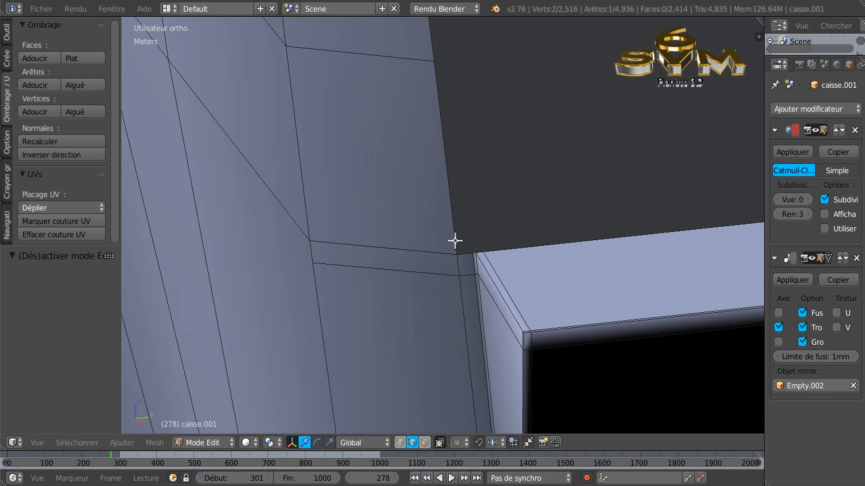
scroll(455, 241, "up", 2)
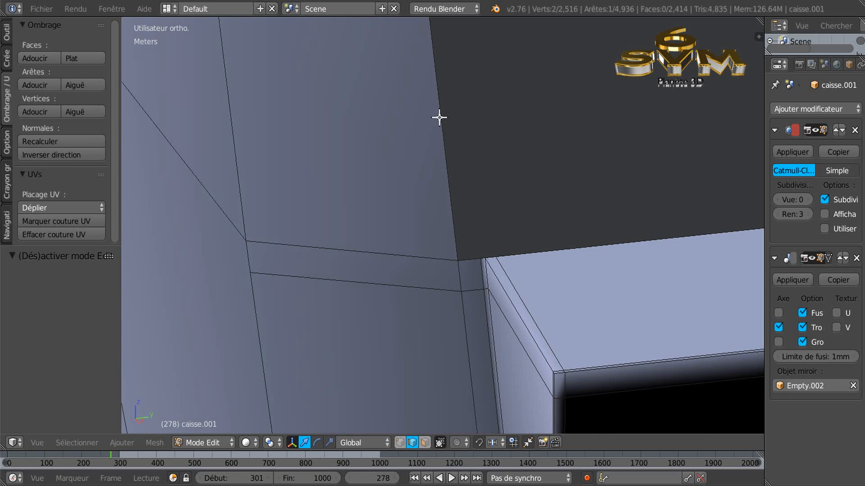
scroll(440, 115, "down", 4)
middle_click_drag(464, 277, 469, 317, "shift")
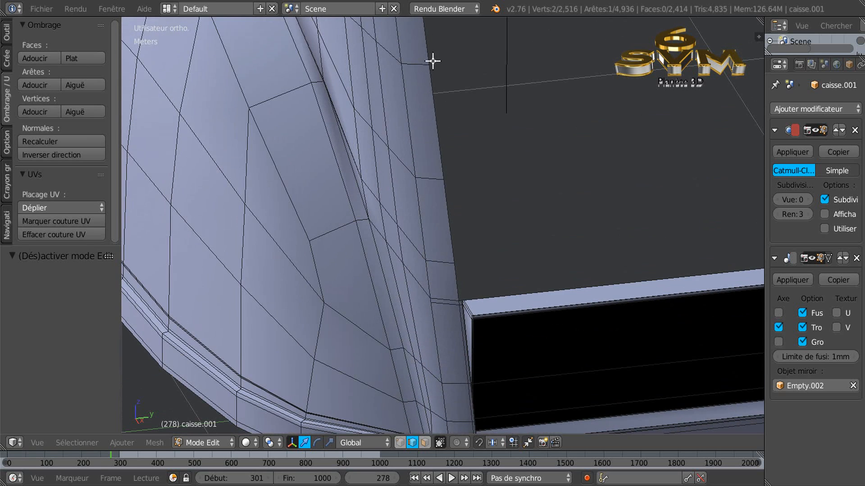
scroll(434, 68, "down", 6)
middle_click_drag(447, 145, 470, 391, "shift")
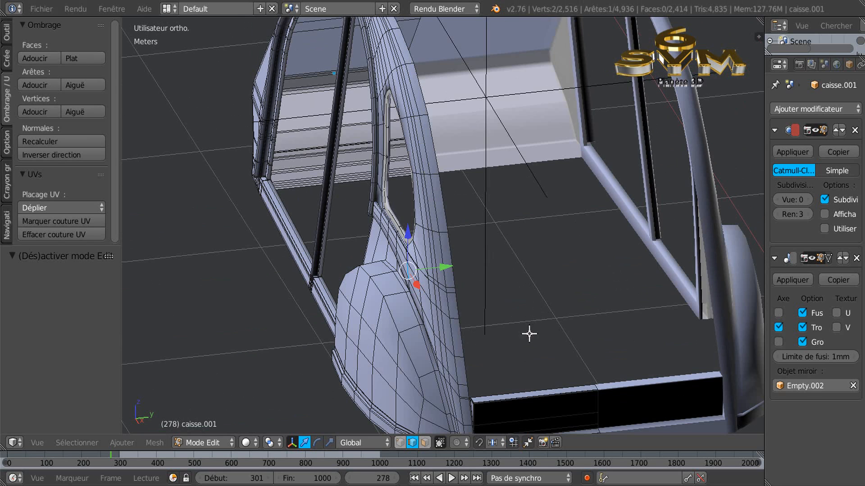
middle_click_drag(529, 332, 515, 176, "shift")
scroll(473, 234, "up", 5)
middle_click_drag(454, 267, 417, 224)
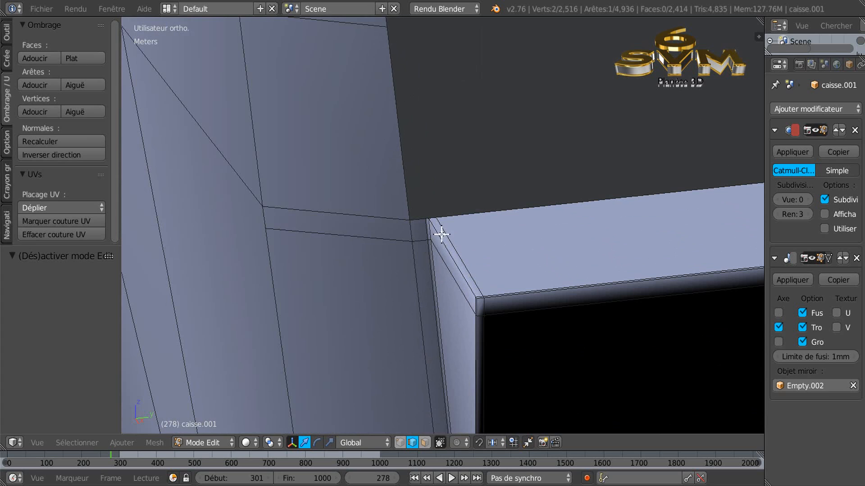
Select the edge loop along the body's roof opening and display the mesh in wireframe
left_click(405, 158, "alt")
scroll(403, 156, "down", 4)
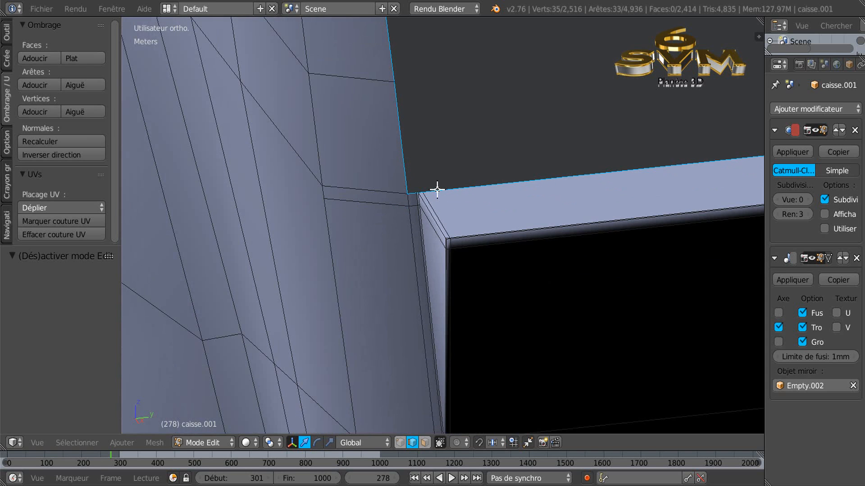
scroll(444, 197, "down", 6)
middle_click_drag(494, 139, 554, 273, "shift")
middle_click_drag(359, 204, 476, 231)
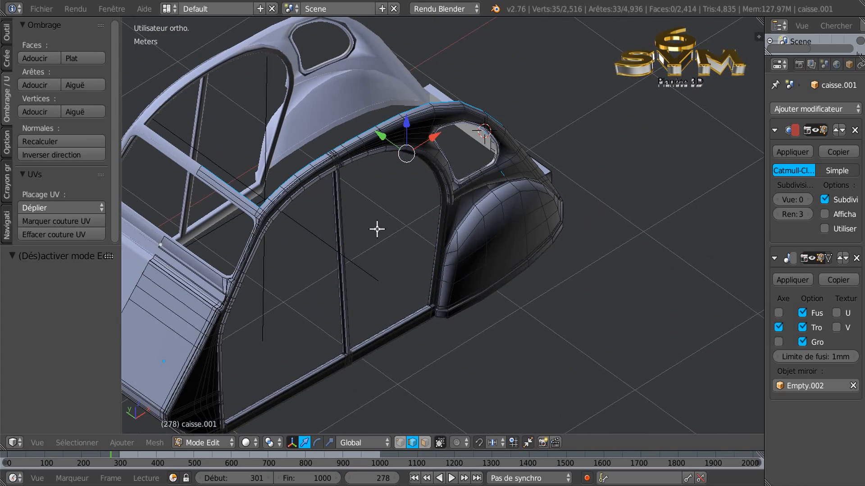
key("z")
scroll(239, 198, "up", 4)
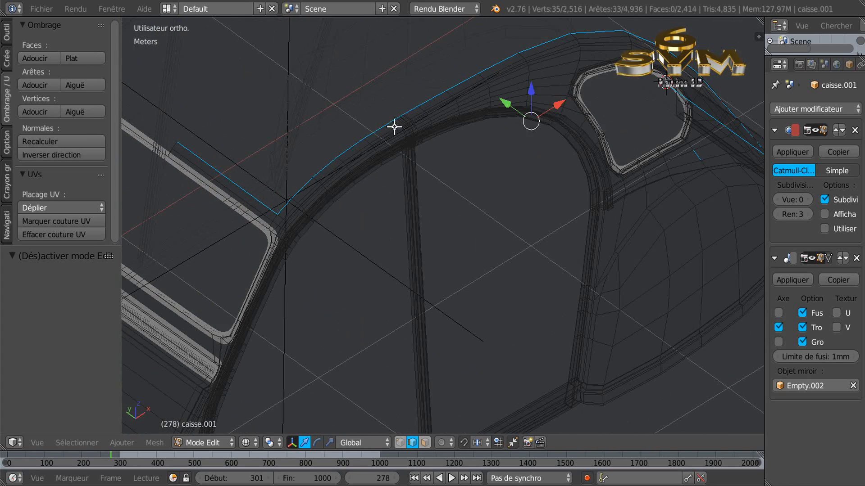
Remove the rear panel's top edges from the selected loop using circle selection
scroll(559, 181, "down", 5)
middle_click_drag(612, 236, 410, 227)
middle_click_drag(592, 278, 509, 184, "shift")
scroll(516, 223, "up", 6)
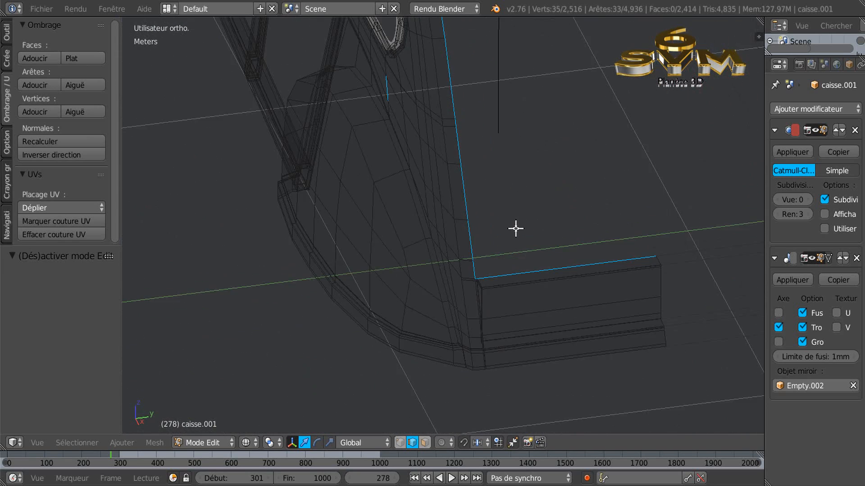
scroll(491, 278, "up", 3)
middle_click_drag(488, 314, 471, 321)
scroll(512, 318, "up", 4)
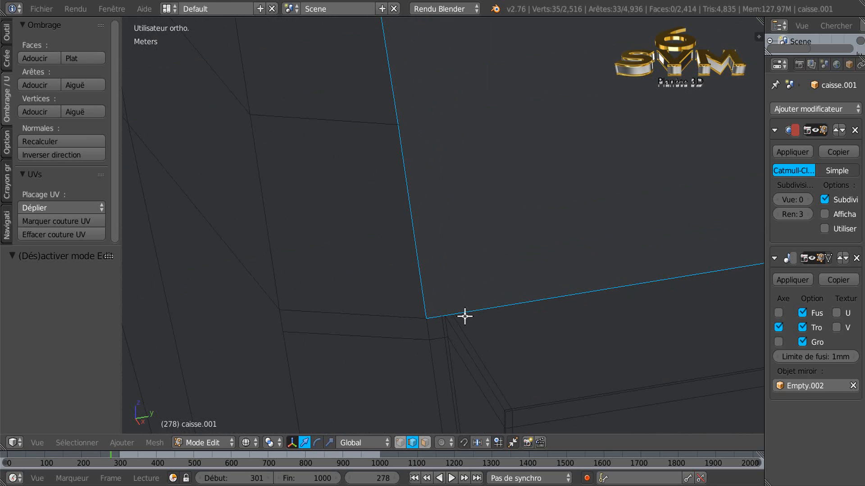
key("c")
middle_click(454, 314)
key("Escape")
Deselect the stray edge below the rear side window with circle selection
scroll(499, 313, "down", 5)
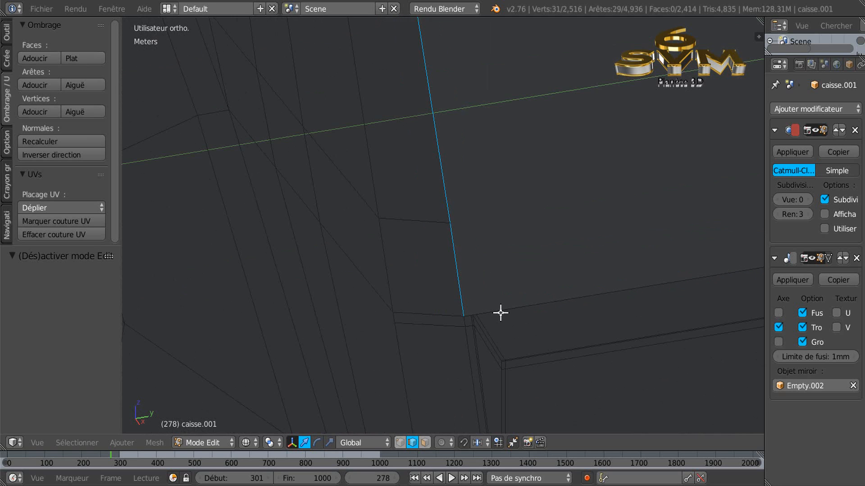
scroll(545, 278, "down", 1)
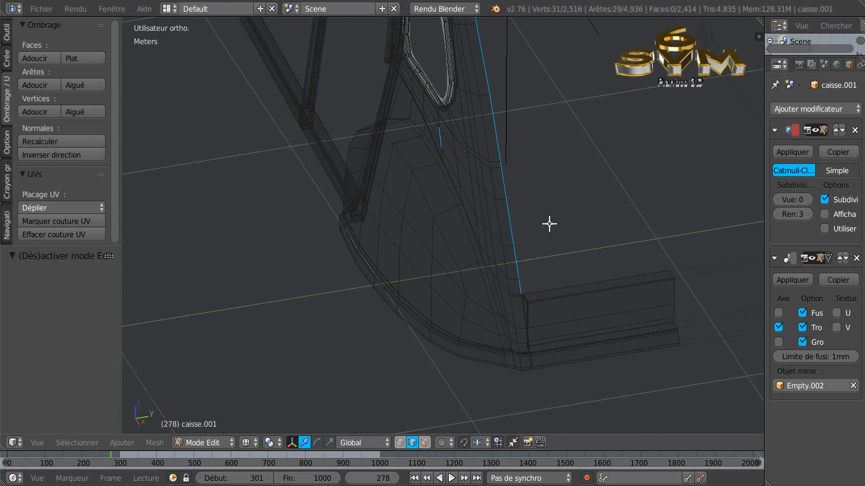
middle_click_drag(549, 225, 547, 302, "shift")
middle_click_drag(466, 265, 499, 256)
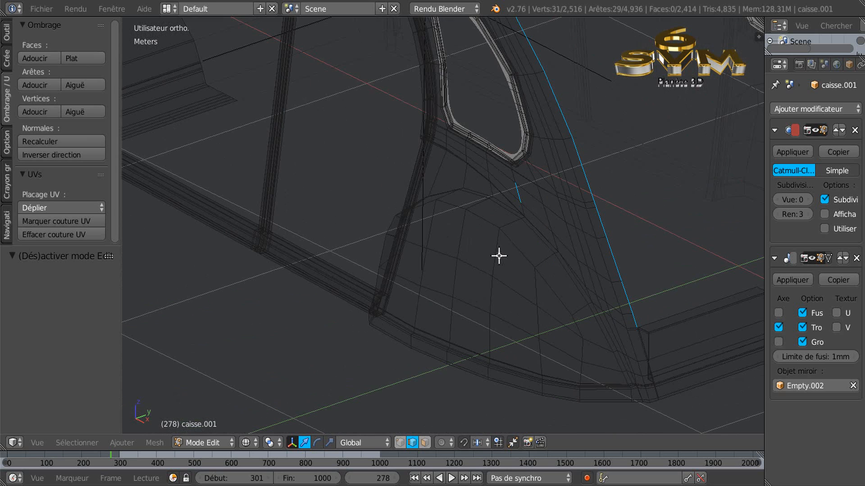
key("c")
key("Escape")
Switch to vertex selection and extrude the roof-opening edge chain in place, without any offset
scroll(514, 225, "down", 6)
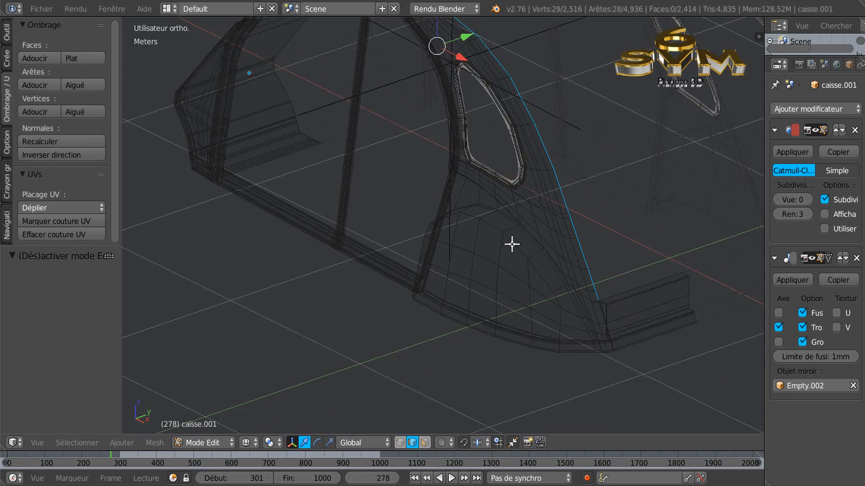
middle_click_drag(513, 245, 467, 231)
scroll(469, 276, "up", 6)
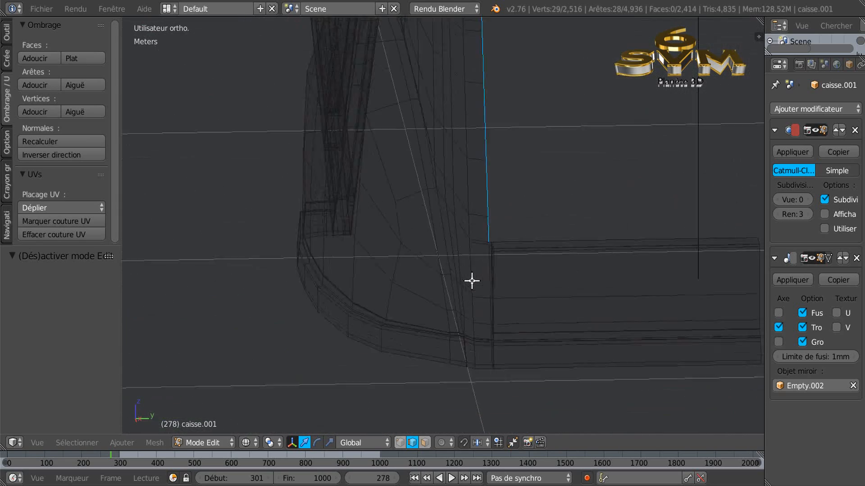
mouse_move(476, 272)
middle_mouse_down()
mouse_move(504, 285)
mouse_move(500, 245)
mouse_move(478, 256)
middle_mouse_up()
scroll(469, 254, "up", 4)
scroll(463, 305, "up", 6)
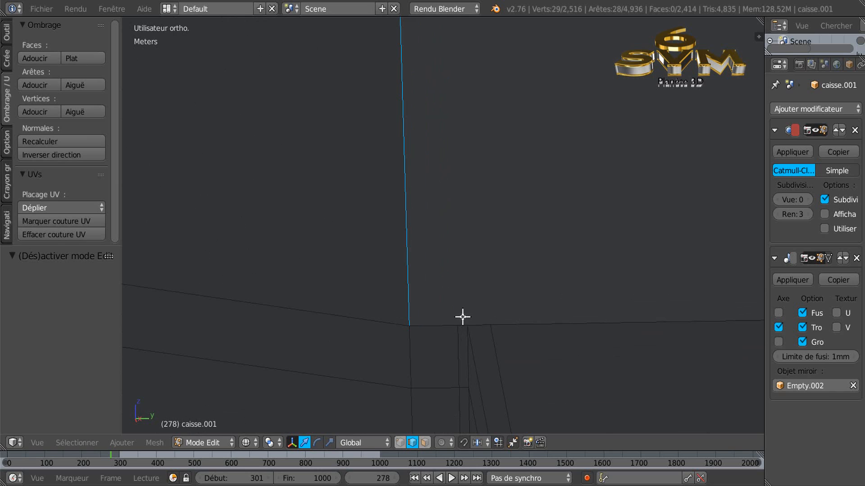
left_click(400, 442)
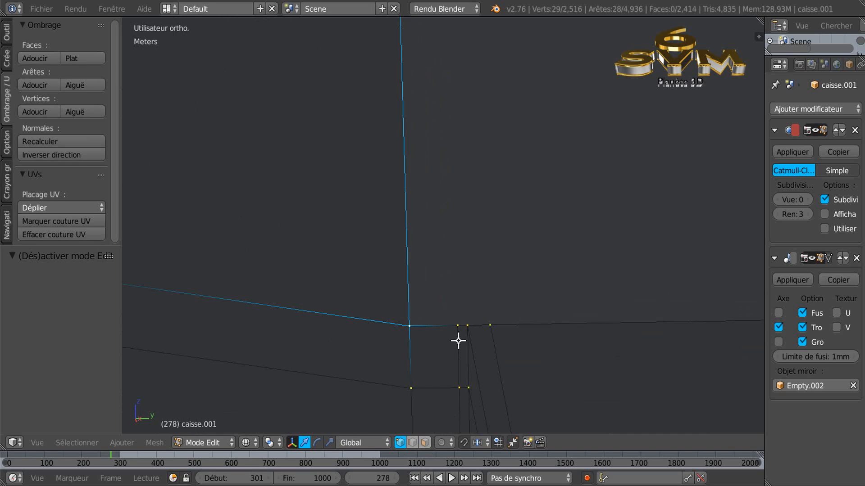
key("e")
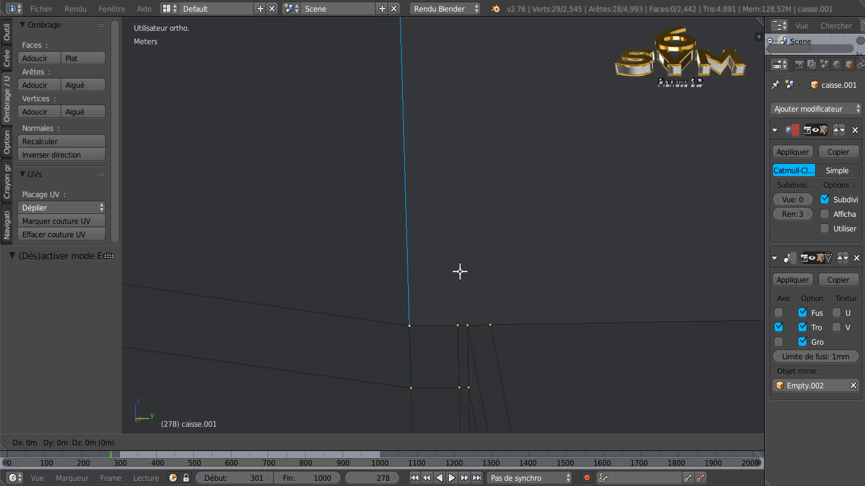
right_click(460, 272)
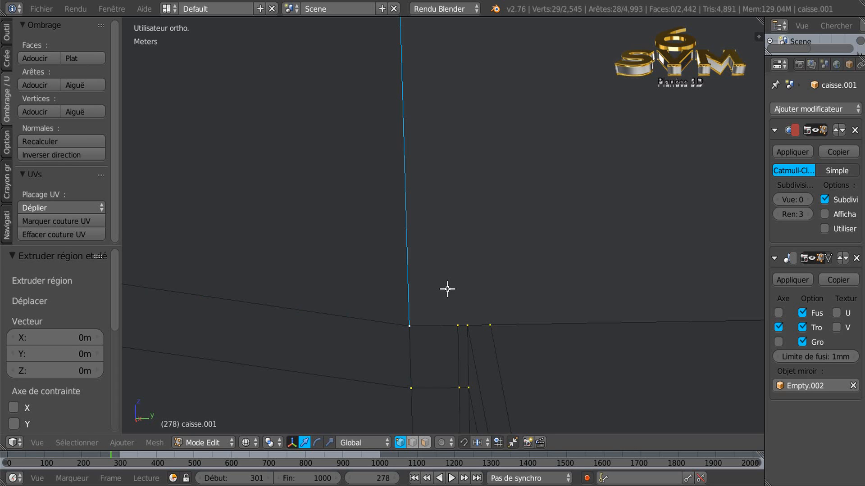
Set the pivot to the 3D cursor, place it near the rear corner, and move the extruded edge about 4.36 mm along Y
left_click(268, 442)
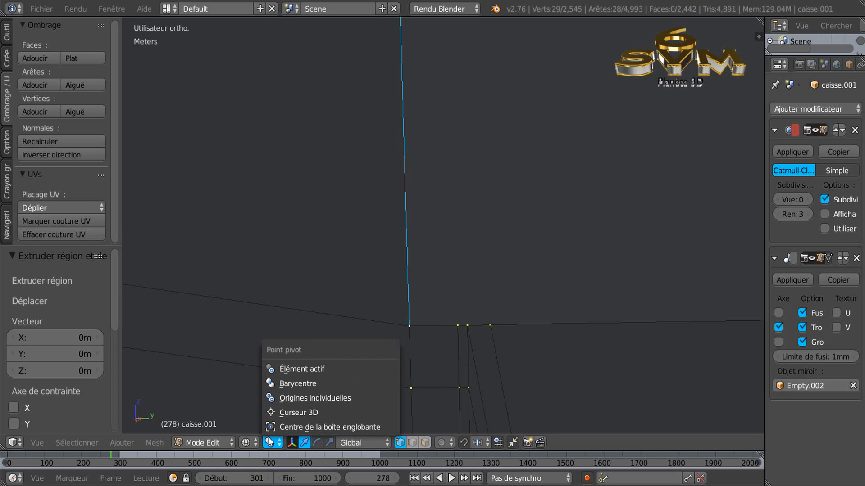
left_click(285, 413)
left_click(450, 295)
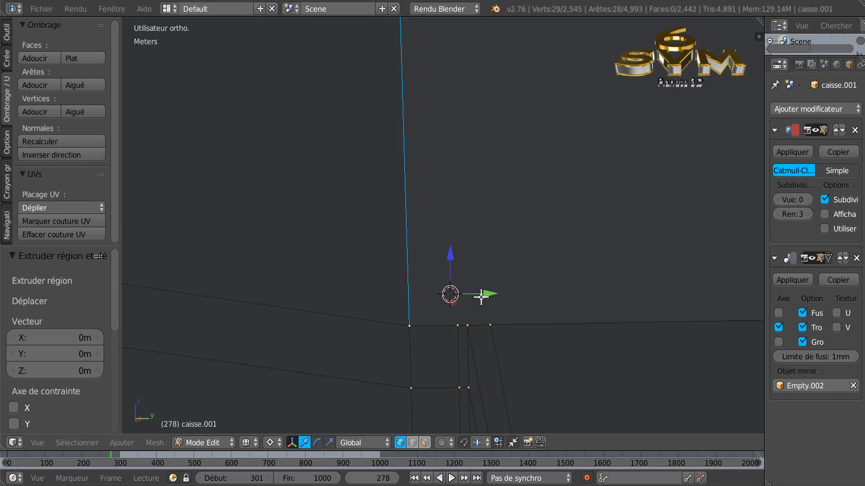
left_click_drag(491, 294, 538, 284)
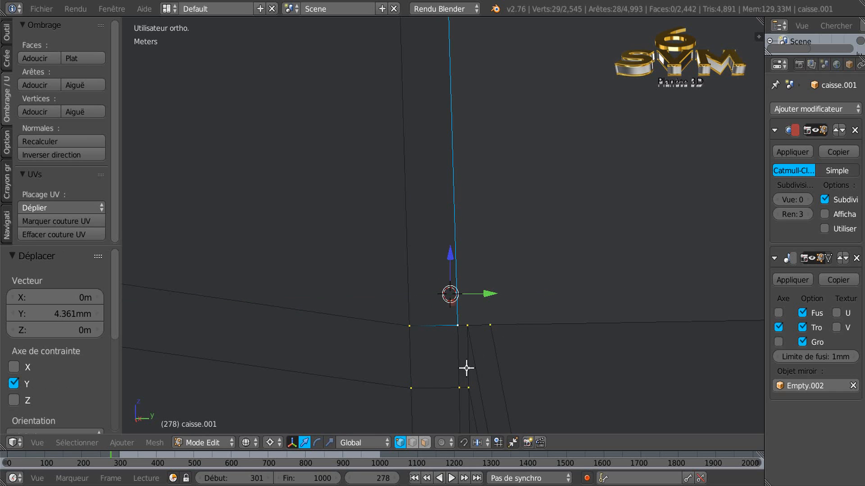
Select the extruded strip's end vertex and the coincident rear-panel corner vertex, and merge them at center
scroll(448, 352, "up", 4)
right_click(472, 298)
right_click(466, 287, "shift")
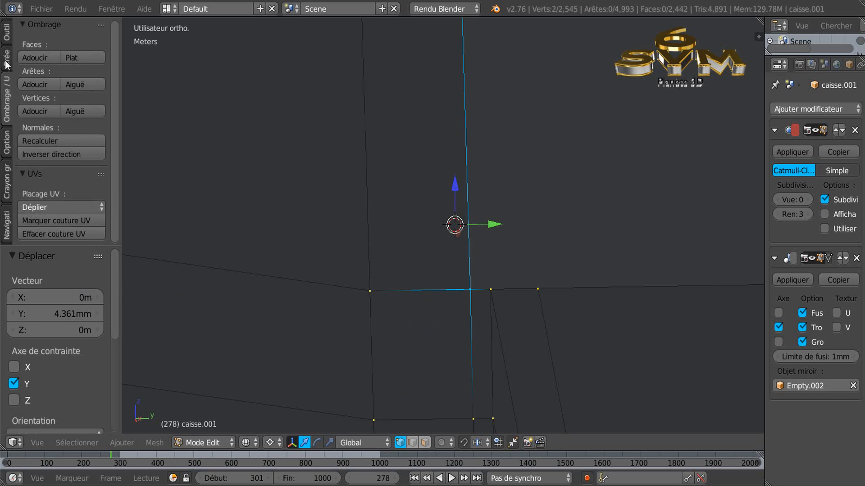
left_click(6, 39)
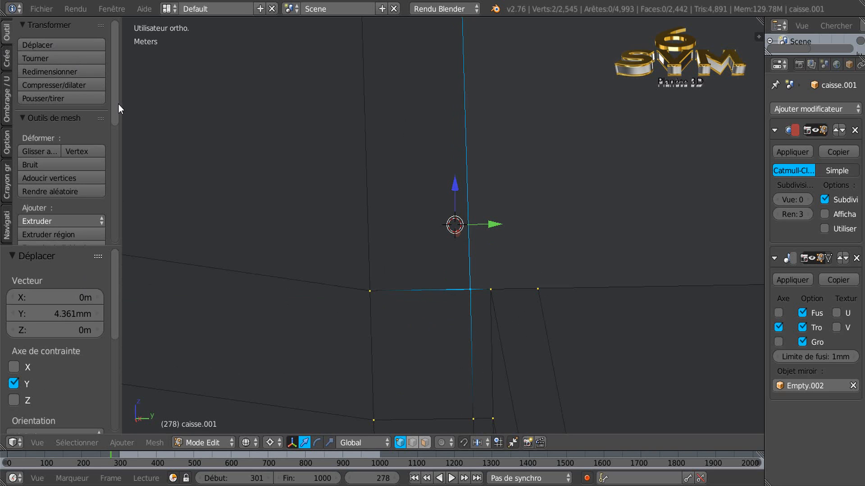
left_click_drag(114, 112, 118, 260)
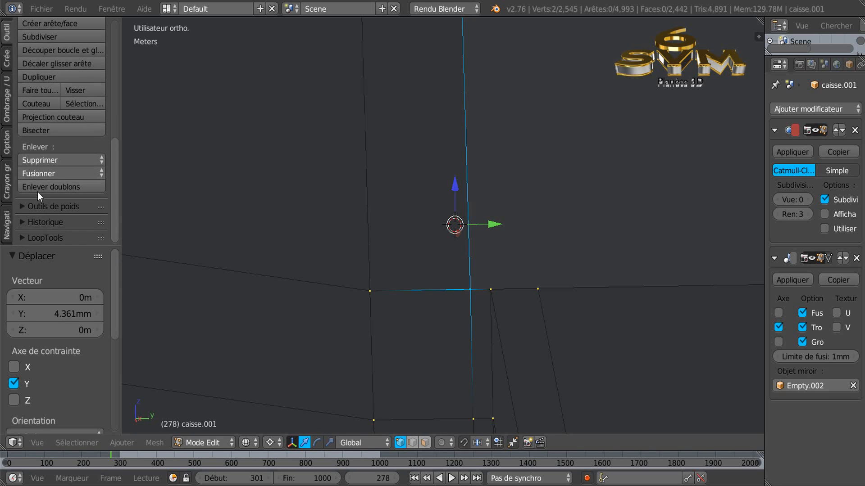
left_click(34, 172)
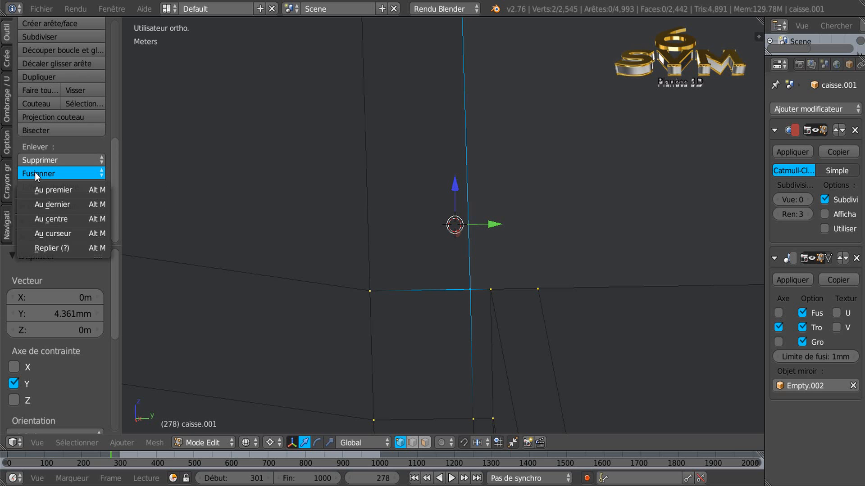
left_click(42, 219)
Examine the body in solid shading, from the rear corner up to where the side strip meets the windshield crossbar
scroll(199, 264, "down", 5)
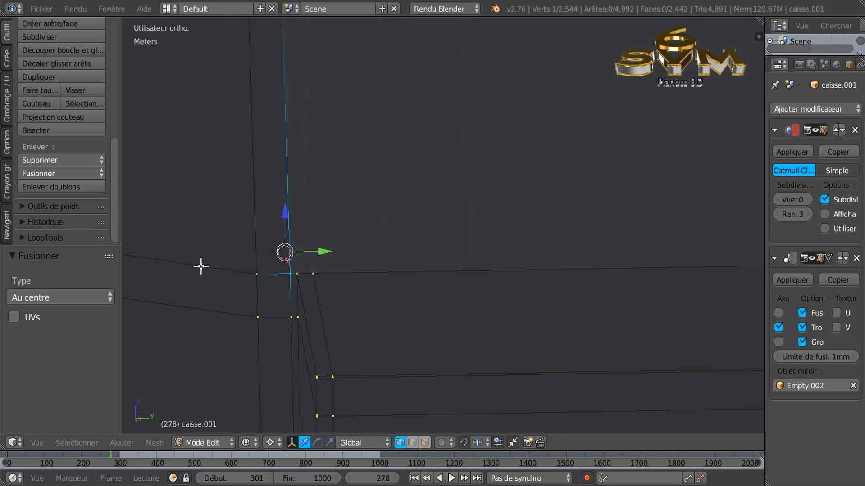
middle_click_drag(233, 204, 414, 291, "shift")
scroll(413, 291, "down", 8)
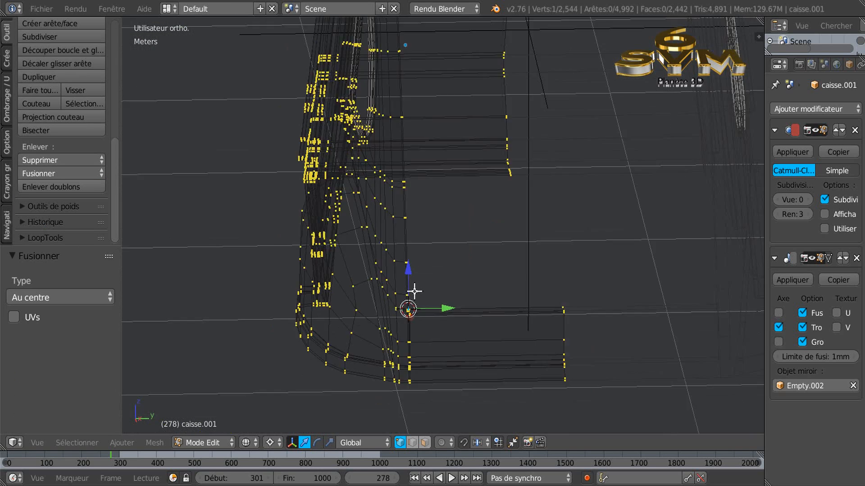
middle_click_drag(309, 265, 339, 275)
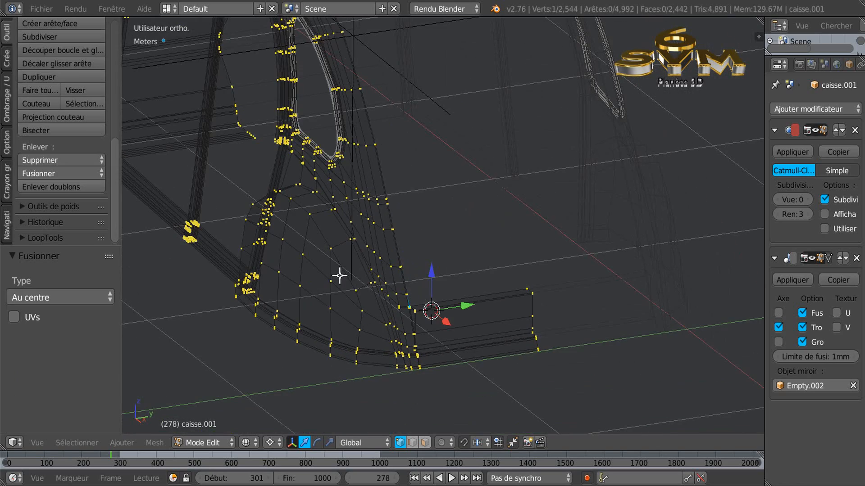
key("z")
scroll(340, 271, "down", 3)
middle_click_drag(256, 239, 342, 259)
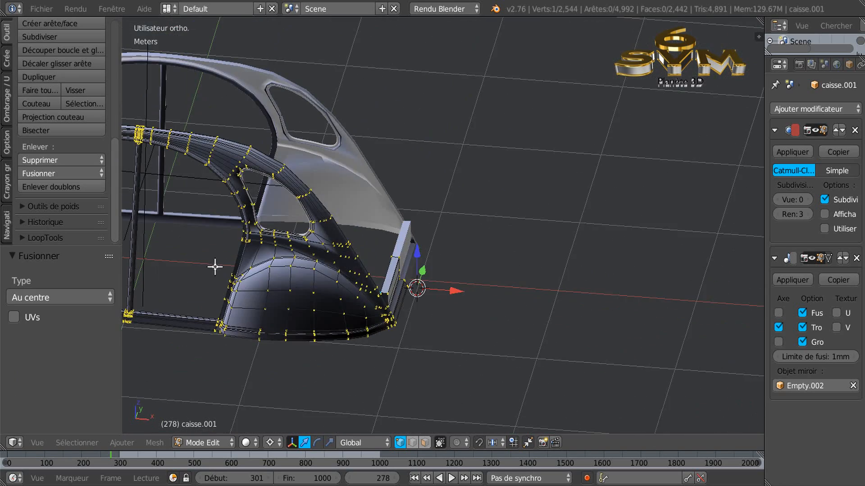
middle_click_drag(211, 265, 418, 277, "shift")
middle_click_drag(295, 264, 360, 272)
scroll(329, 319, "up", 6)
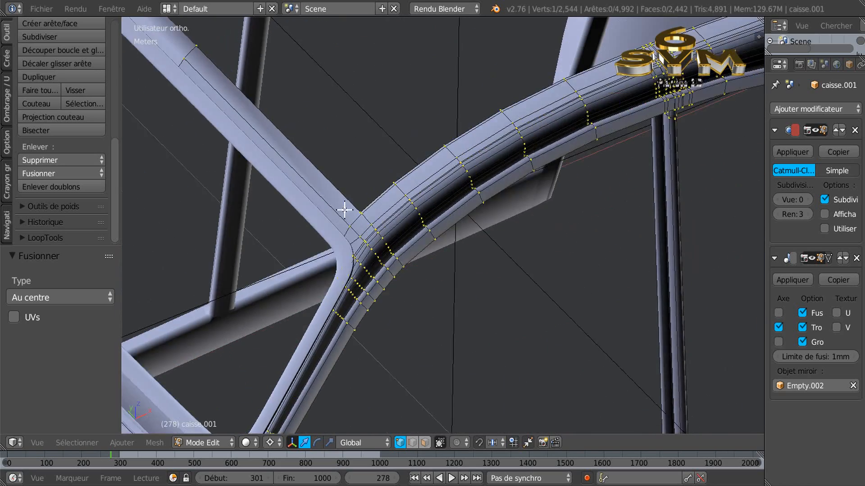
middle_click_drag(344, 209, 348, 235)
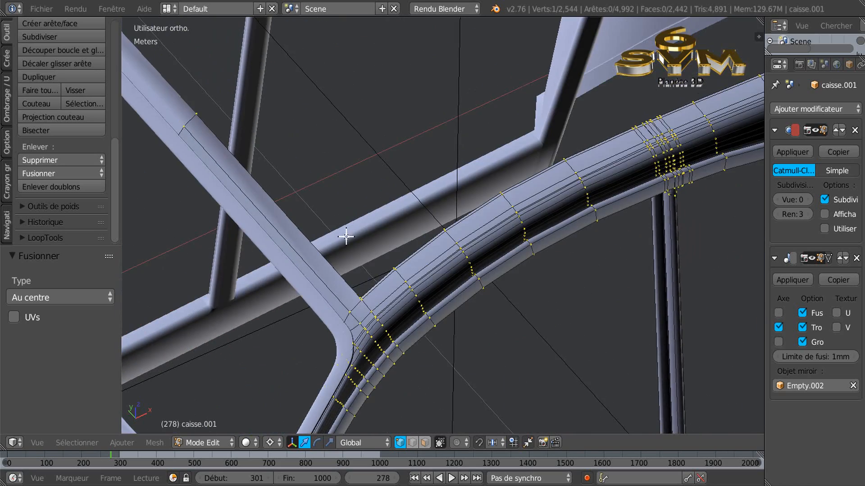
scroll(345, 287, "up", 5)
middle_click_drag(343, 274, 427, 143, "shift")
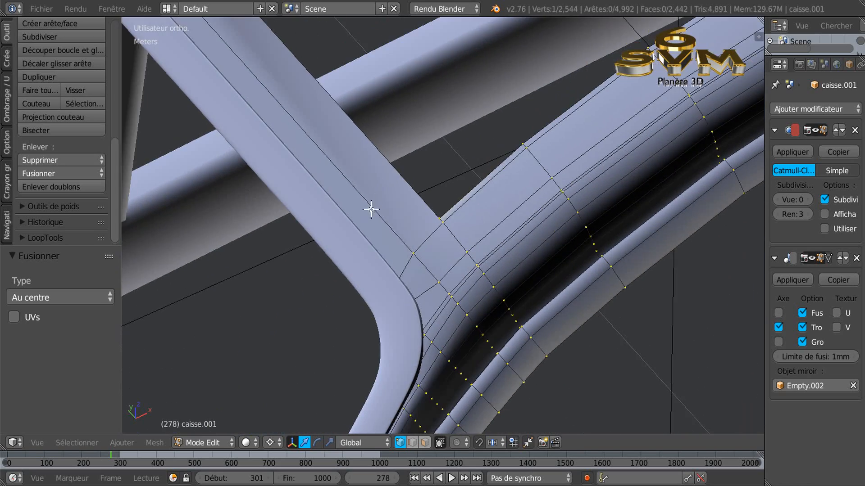
middle_click_drag(371, 207, 357, 221)
scroll(288, 185, "up", 2)
middle_click_drag(291, 199, 406, 202, "shift")
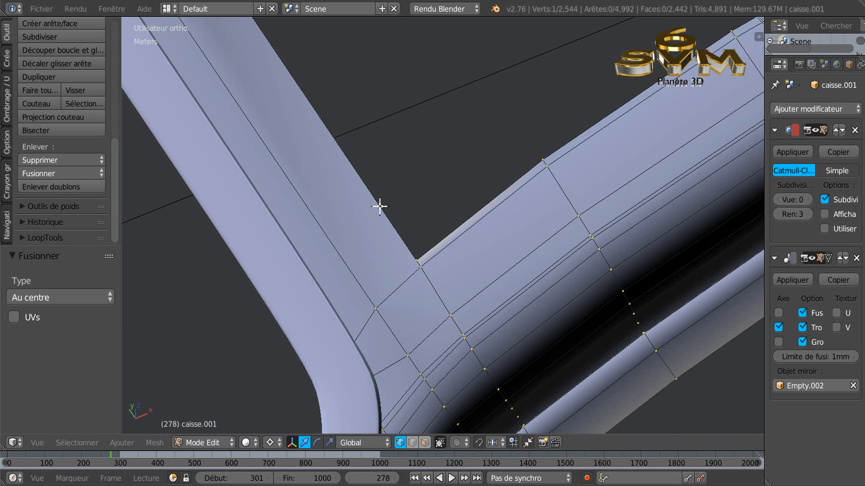
In edge selection, select the windshield crossbar's inner edge, place the 3D cursor nearby, and move the edge about 2.93 mm along X
scroll(380, 206, "down", 3)
scroll(376, 263, "up", 2)
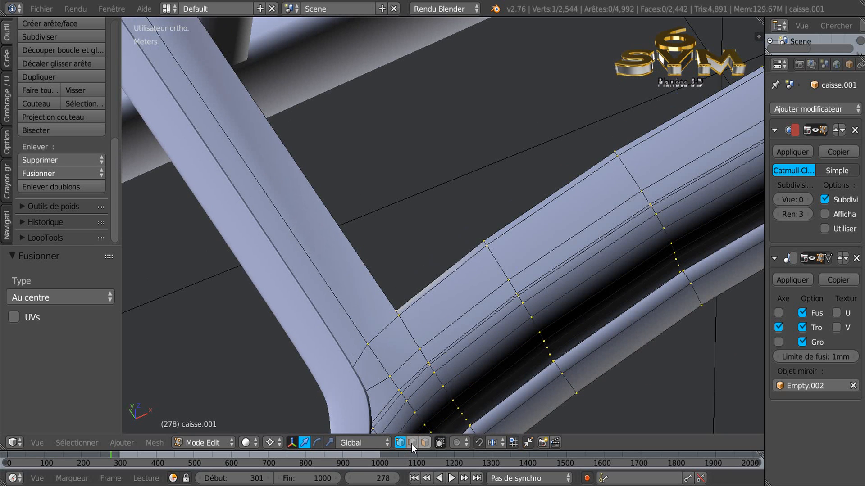
right_click(359, 246)
scroll(363, 258, "up", 2)
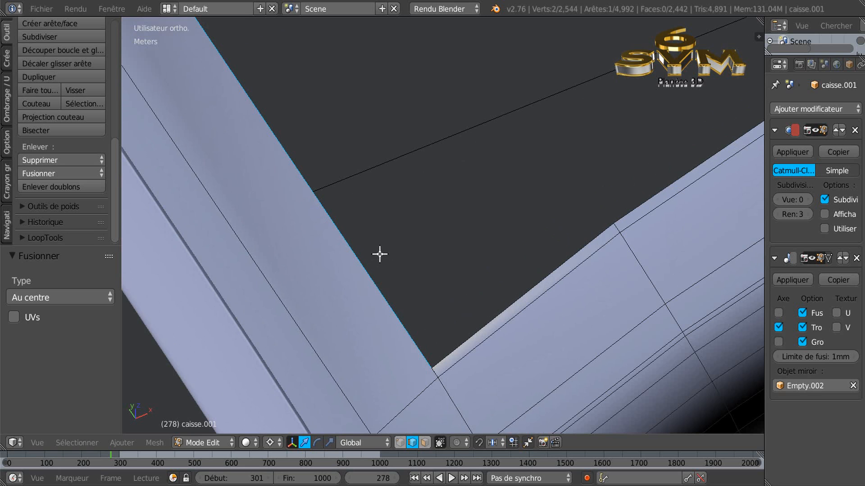
scroll(373, 257, "down", 3)
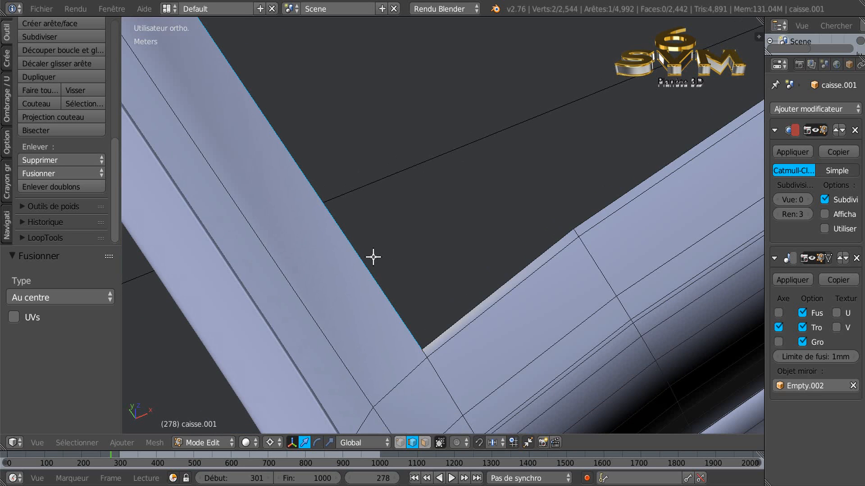
scroll(373, 257, "up", 1)
key("z")
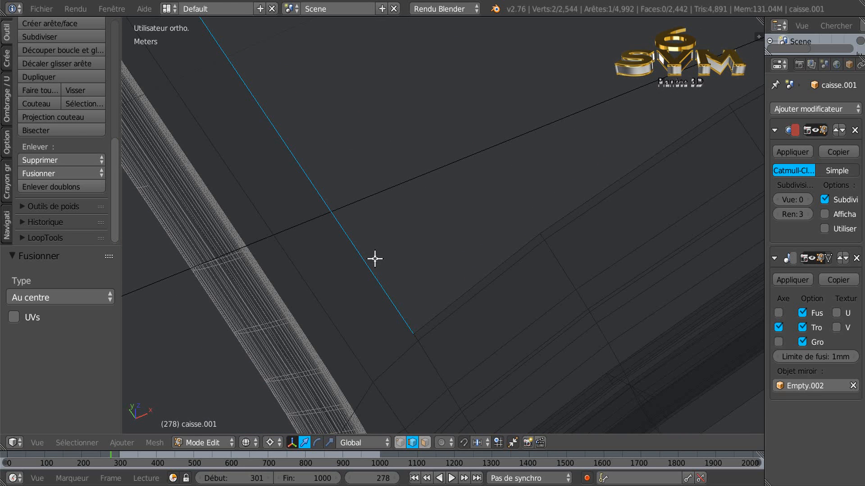
scroll(375, 258, "up", 2)
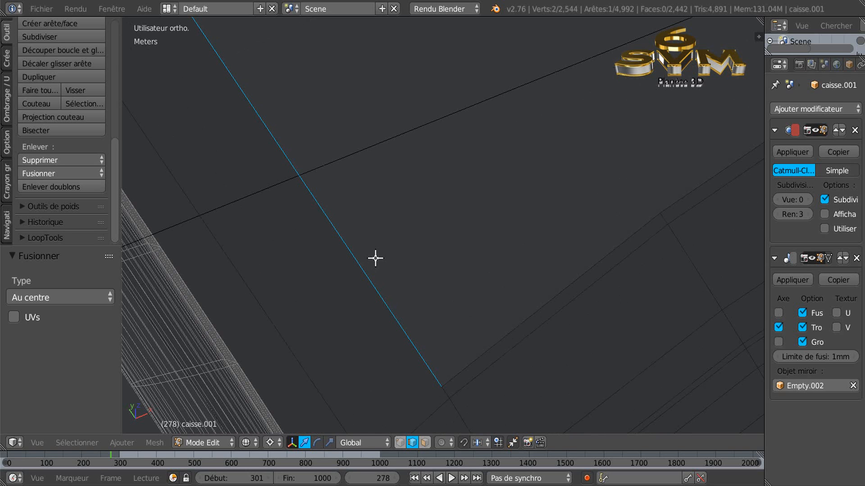
scroll(375, 258, "down", 1)
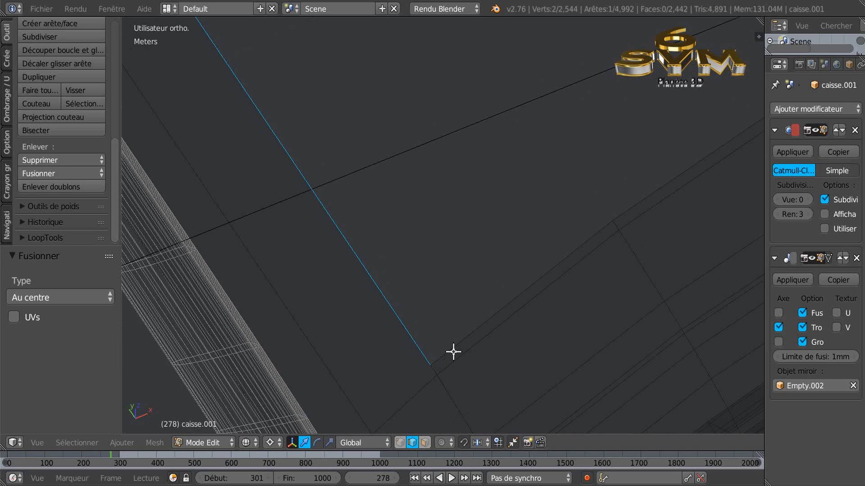
scroll(428, 379, "up", 1)
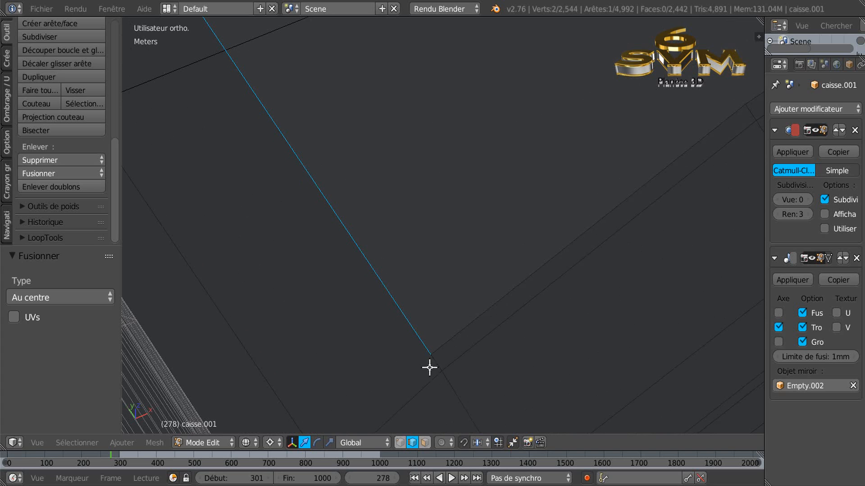
left_click(362, 180)
left_click_drag(396, 165, 408, 158)
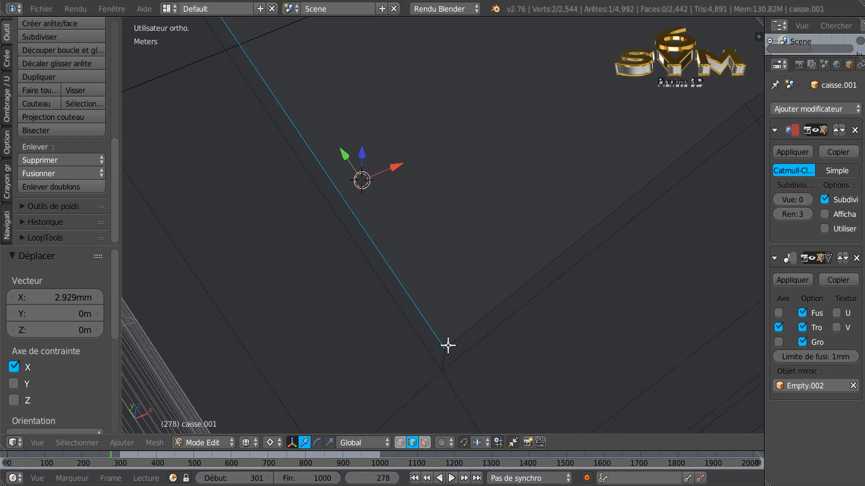
Check in solid shading the crossbar's moved inner edge and its corner with the side strip
scroll(448, 345, "down", 3)
key("z")
scroll(434, 344, "up", 5)
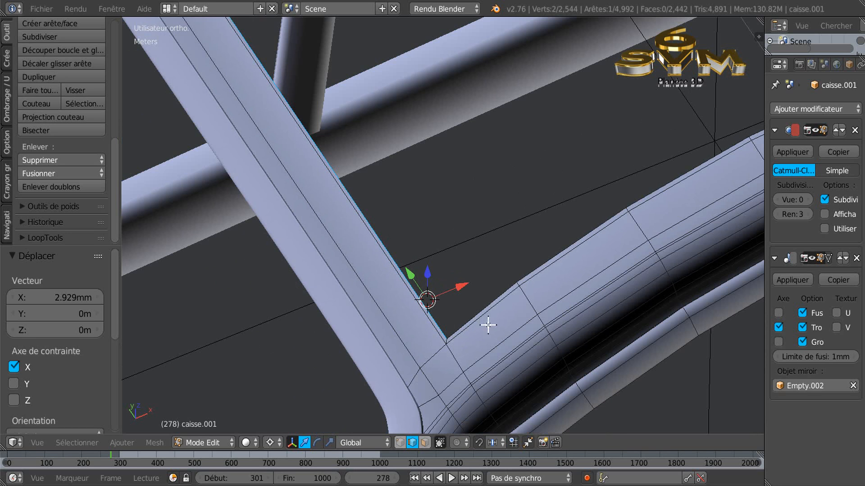
scroll(488, 325, "down", 2)
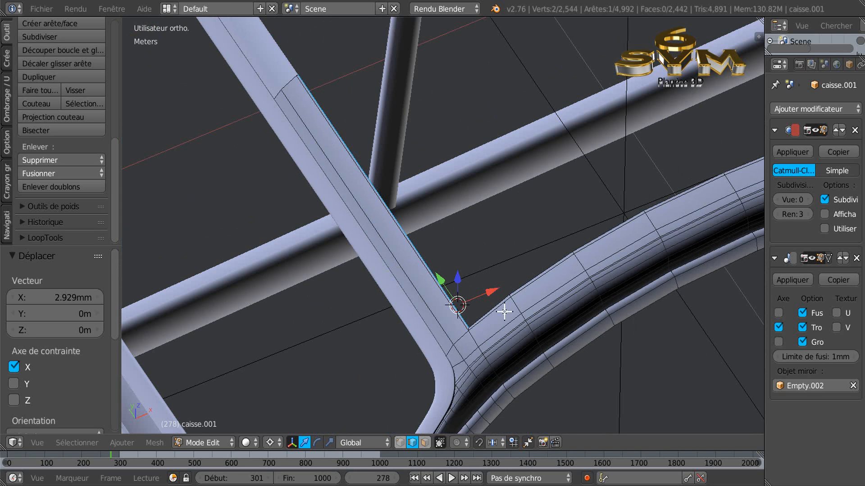
scroll(500, 308, "up", 2)
scroll(461, 315, "up", 2)
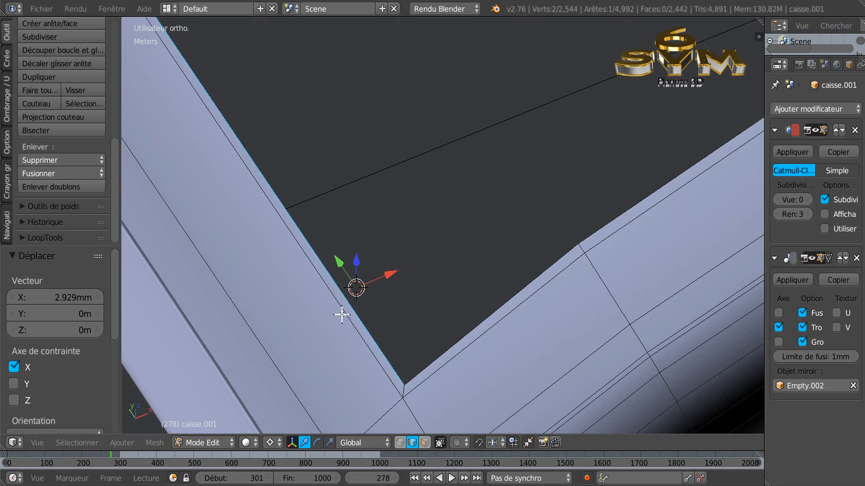
scroll(429, 342, "down", 3)
scroll(430, 342, "up", 1)
scroll(430, 342, "down", 3)
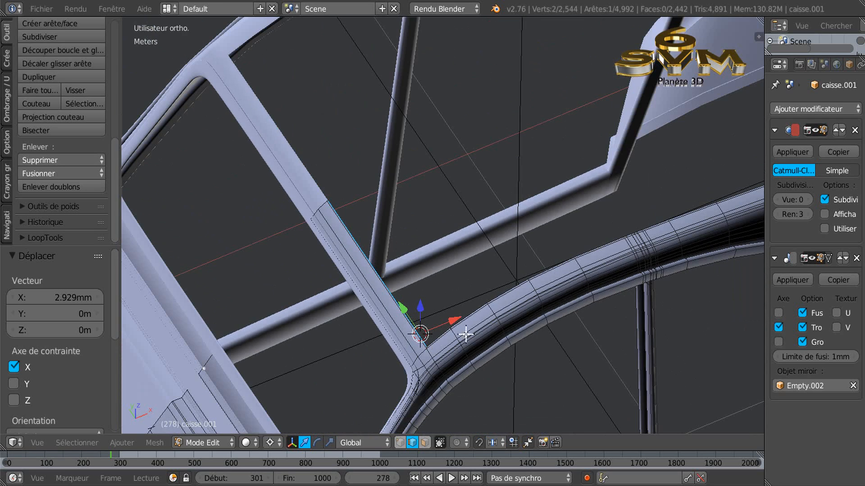
Select the whole inner edge loop of the roof opening, starting near the rear panel's corner
middle_click_drag(587, 341, 498, 325)
scroll(565, 395, "up", 2)
middle_click_drag(472, 261, 410, 174, "shift")
middle_click_drag(571, 343, 497, 199, "shift")
middle_click_drag(625, 347, 563, 335)
scroll(517, 288, "up", 3)
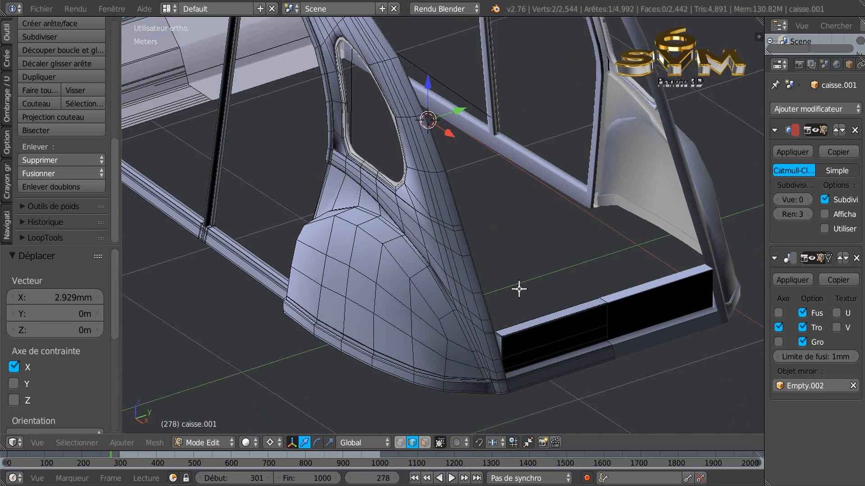
scroll(534, 280, "up", 4)
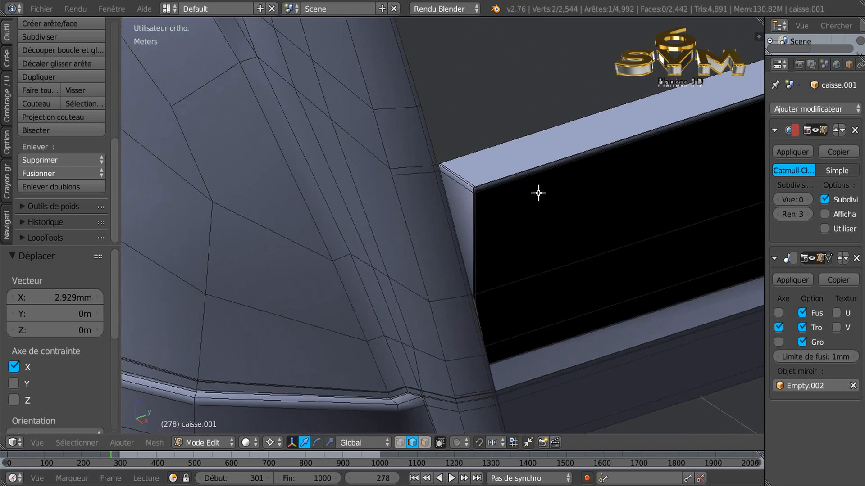
scroll(500, 323, "up", 1)
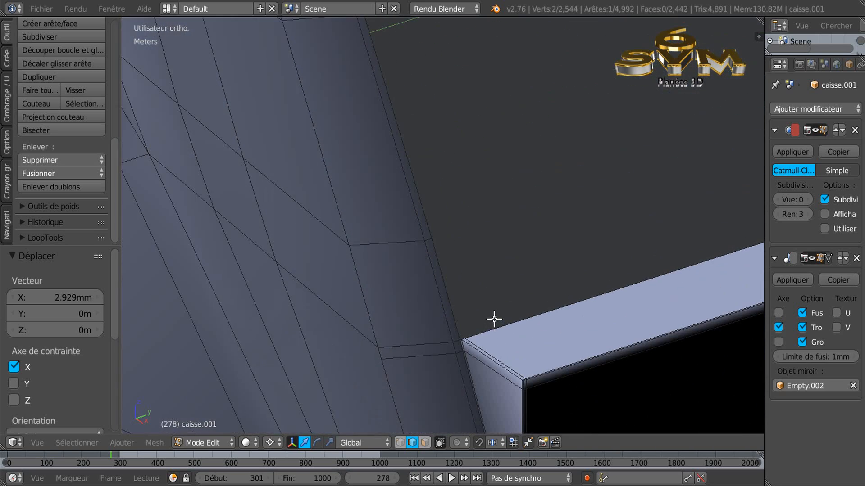
right_click(452, 301, "alt")
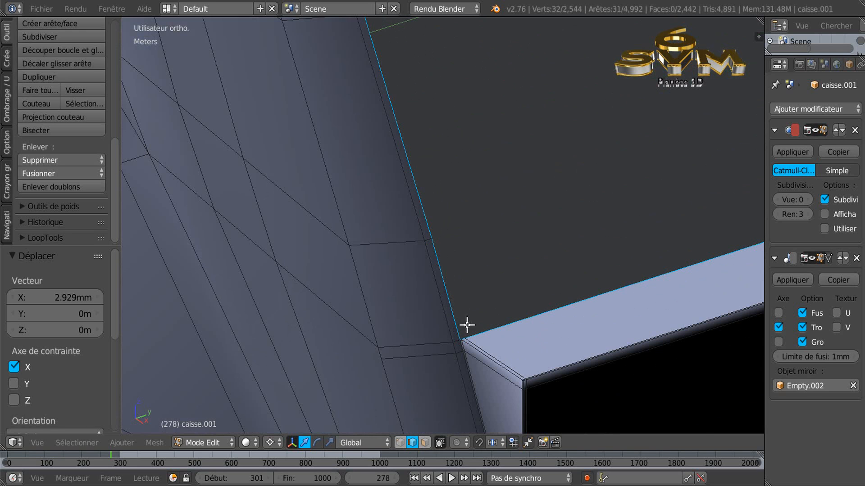
Remove the rear panel's top edges from the selected loop in wireframe using circle selection
middle_click_drag(467, 324, 489, 328)
key("z")
scroll(490, 336, "up", 7)
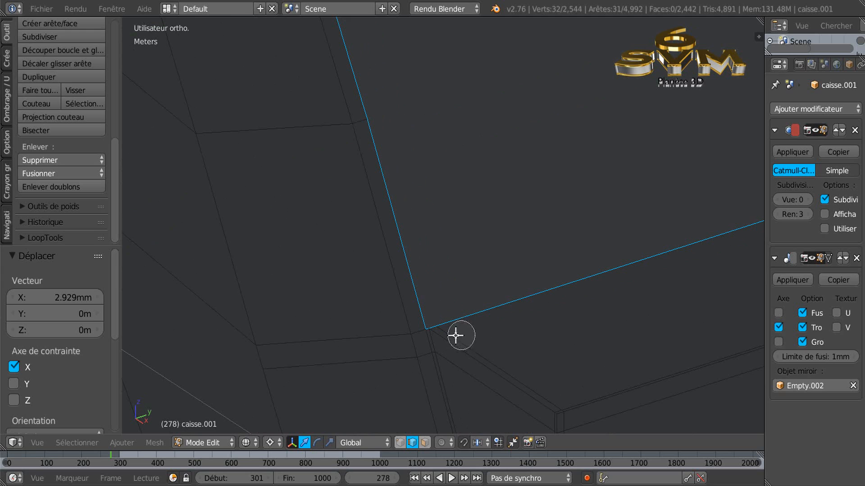
middle_click(441, 327)
right_click(501, 331)
scroll(454, 351, "up", 8)
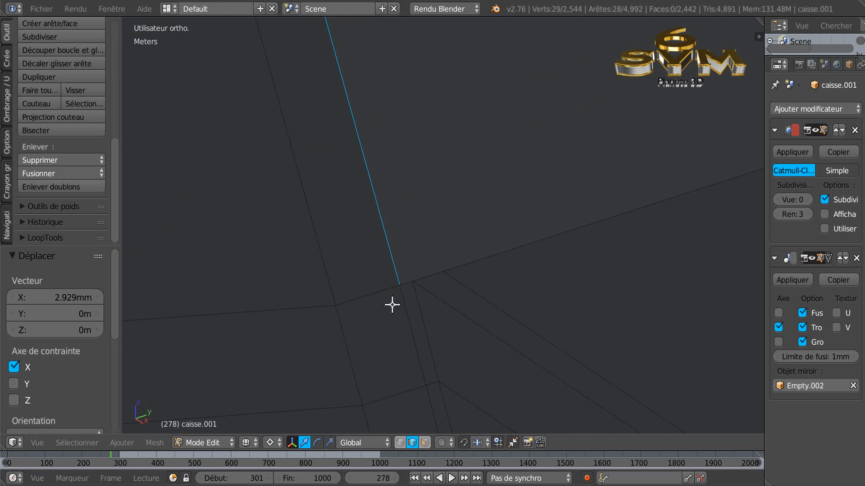
Switch to vertex selection and extrude the selected roof-opening edge chain in place, without any offset
scroll(452, 325, "down", 2)
scroll(451, 331, "down", 8)
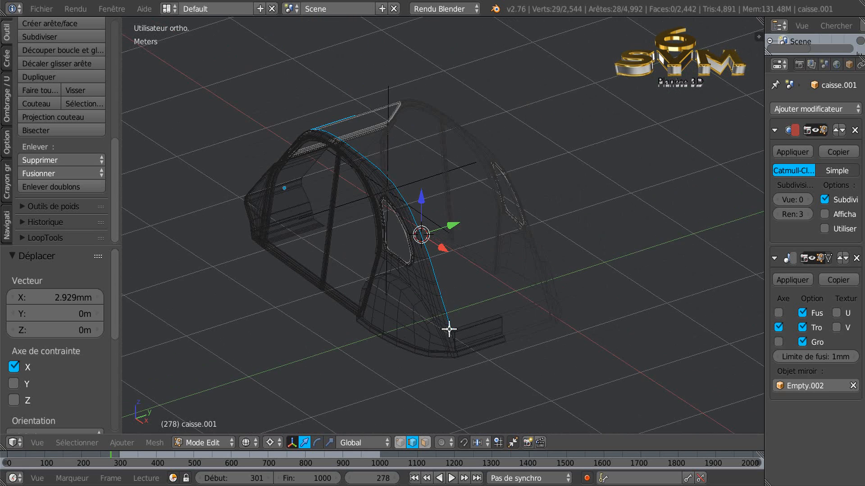
middle_click_drag(449, 330, 419, 284)
middle_click_drag(528, 306, 459, 299)
middle_click_drag(426, 350, 437, 224, "ctrl")
middle_click_drag(389, 292, 517, 297, "shift")
middle_click_drag(465, 323, 472, 216, "ctrl")
middle_click_drag(454, 280, 560, 249, "shift")
middle_click_drag(466, 301, 483, 302, "shift")
scroll(457, 320, "up", 4)
scroll(456, 320, "up", 3)
scroll(401, 257, "up", 4)
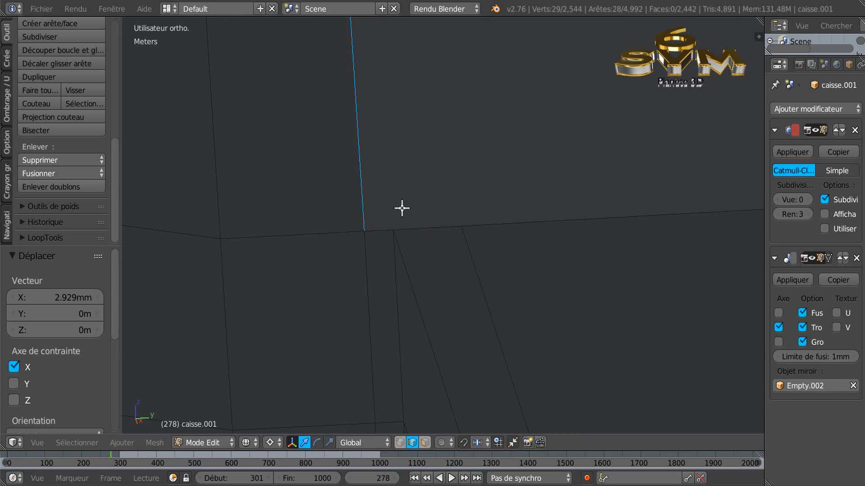
left_click(399, 439)
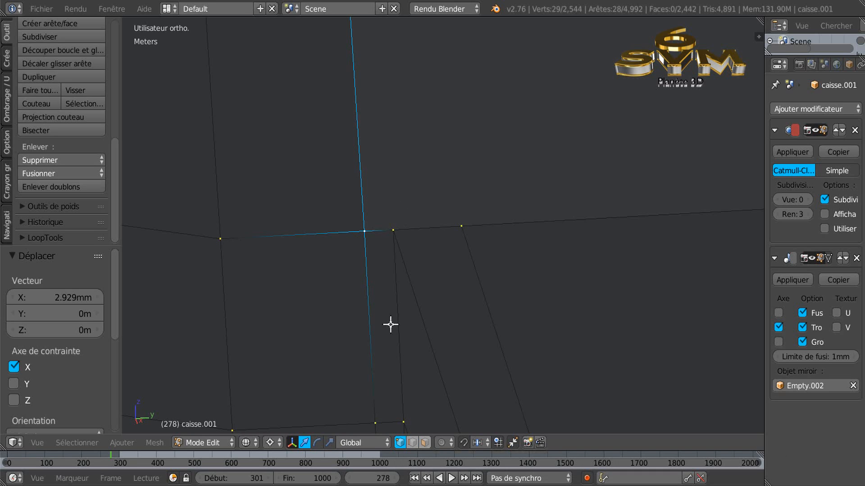
key("e")
right_click(412, 176)
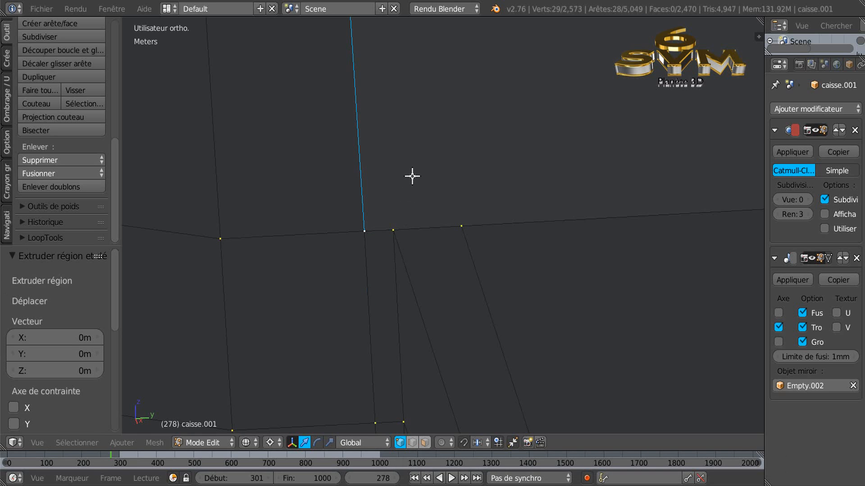
Place the 3D cursor near the rear corner and move the new extruded edge chain about 0.88 mm along Y
left_click(412, 176)
left_click_drag(450, 175, 479, 163)
scroll(378, 259, "up", 3)
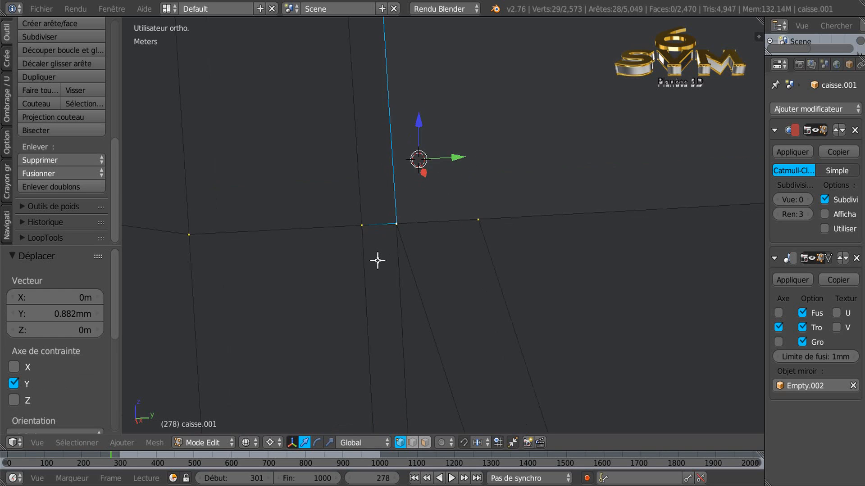
Select the two nearly coincident vertices where the new strip meets the rear panel's corner and merge them
scroll(377, 260, "up", 4)
right_click(431, 143)
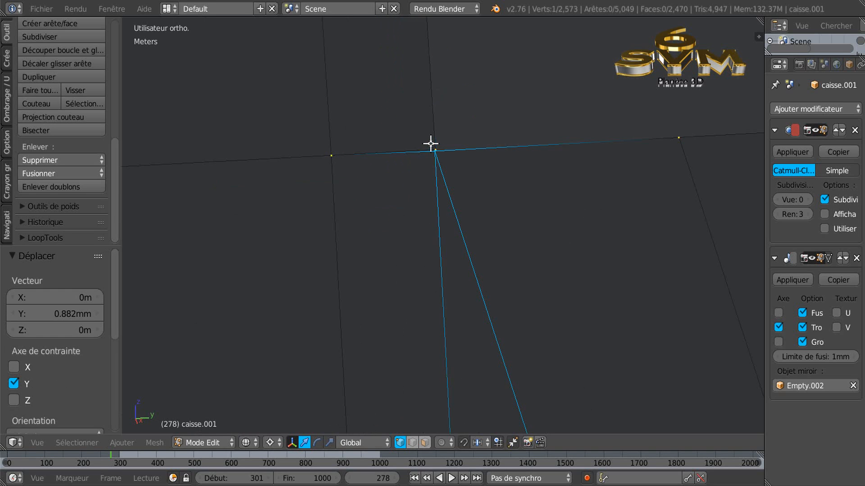
right_click(432, 147, "shift")
scroll(414, 205, "down", 4)
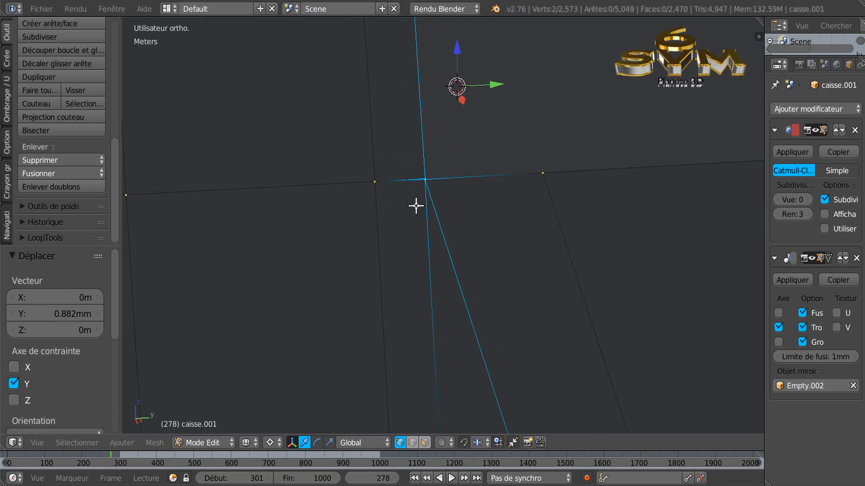
left_click(50, 173)
left_click(54, 218)
Deselect everything, switch to edge selection and select the innermost edge of the roof opening's front crossbar
scroll(187, 252, "up", 4)
scroll(210, 260, "down", 5)
middle_click_drag(245, 224, 330, 233)
key("a")
scroll(315, 242, "down", 4)
middle_click_drag(247, 245, 394, 254)
scroll(394, 254, "up", 8)
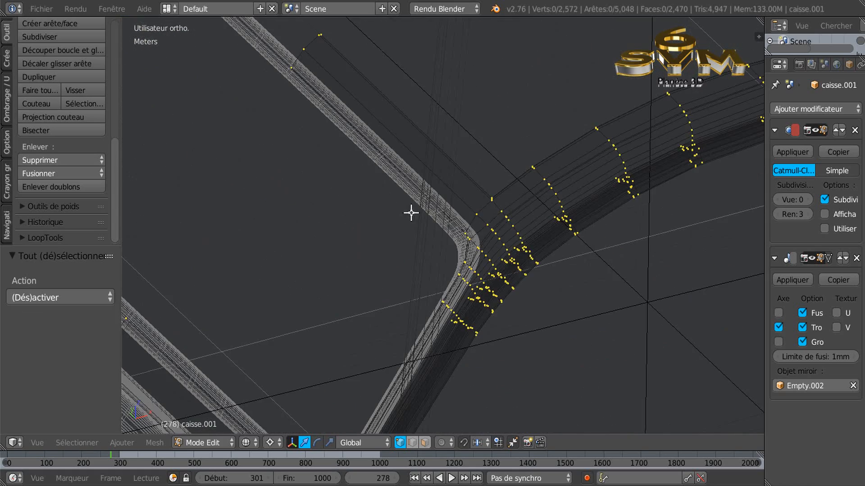
scroll(448, 265, "up", 2)
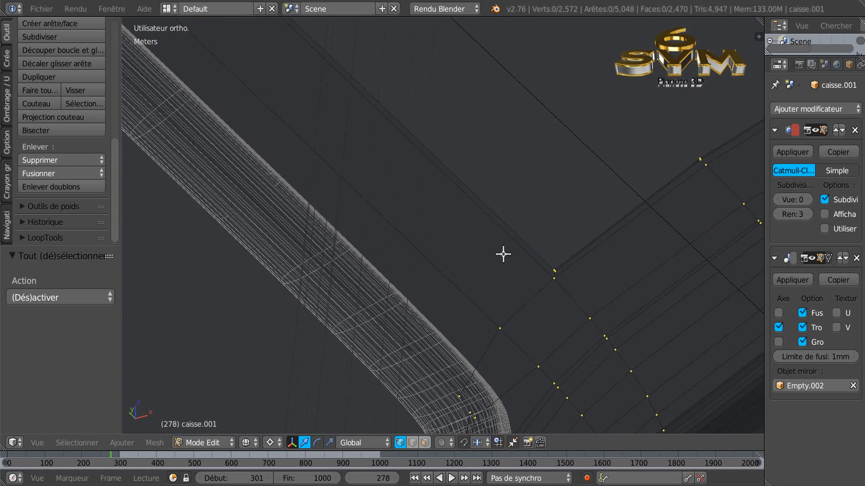
scroll(493, 261, "up", 2)
scroll(388, 214, "up", 1)
scroll(363, 201, "up", 1)
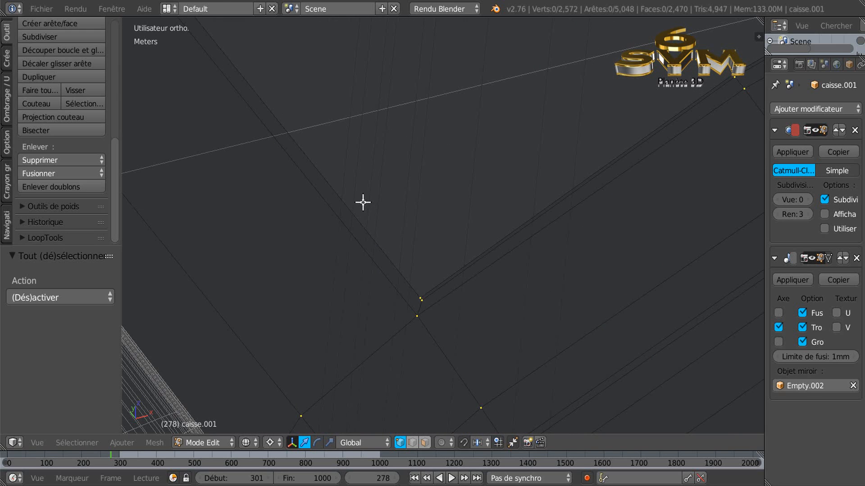
left_click(410, 443)
scroll(379, 230, "up", 4)
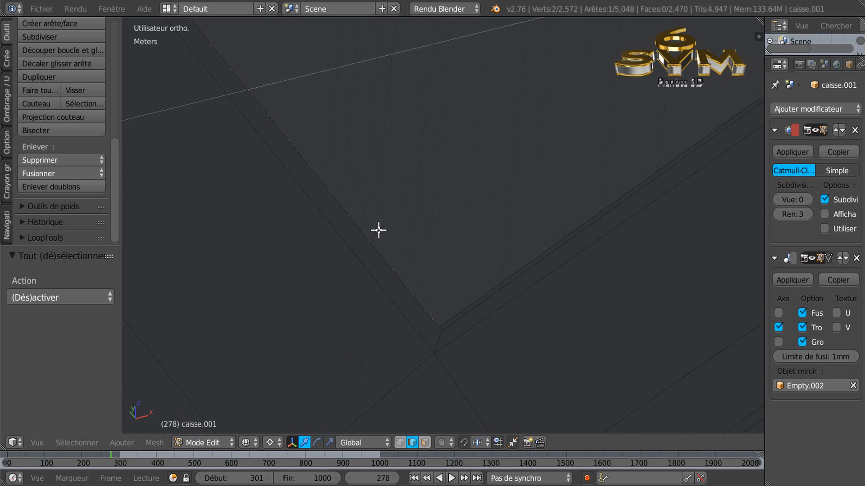
Place the 3D cursor near the front corner and move the front crossbar's innermost edge about 0.383 mm along X
middle_click_drag(429, 282, 397, 216, "shift")
scroll(397, 216, "up", 3)
middle_click_drag(429, 287, 411, 225, "shift")
scroll(416, 237, "up", 4)
left_click(401, 232)
left_click_drag(435, 222, 438, 222)
key("ctrl+z")
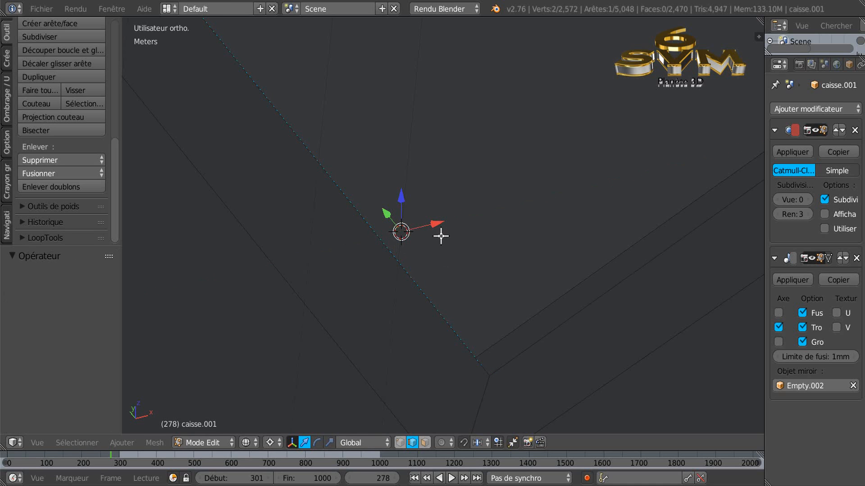
right_click(410, 265)
left_click_drag(438, 223, 449, 216)
scroll(450, 243, "down", 2)
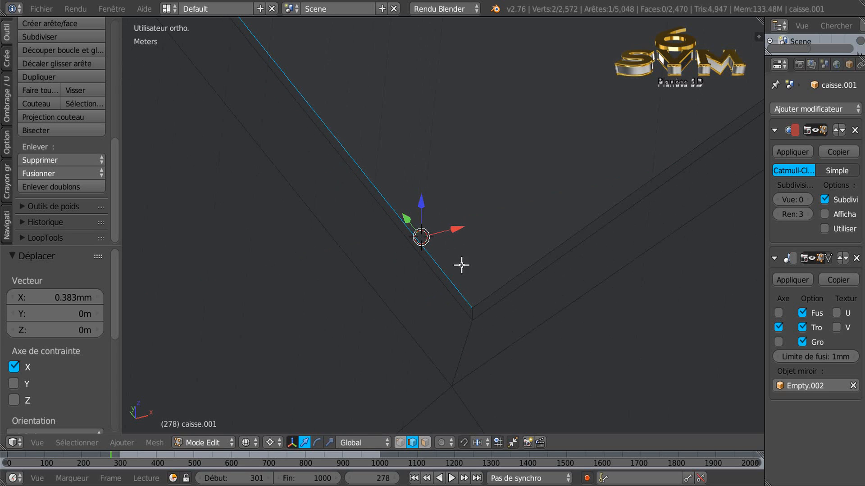
Check the front corner in solid shading and nudge the crossbar's innermost edge about 0.103 mm further along X
middle_click_drag(483, 237, 491, 228)
scroll(491, 228, "down", 7)
middle_click_drag(510, 183, 446, 334, "shift")
key("z")
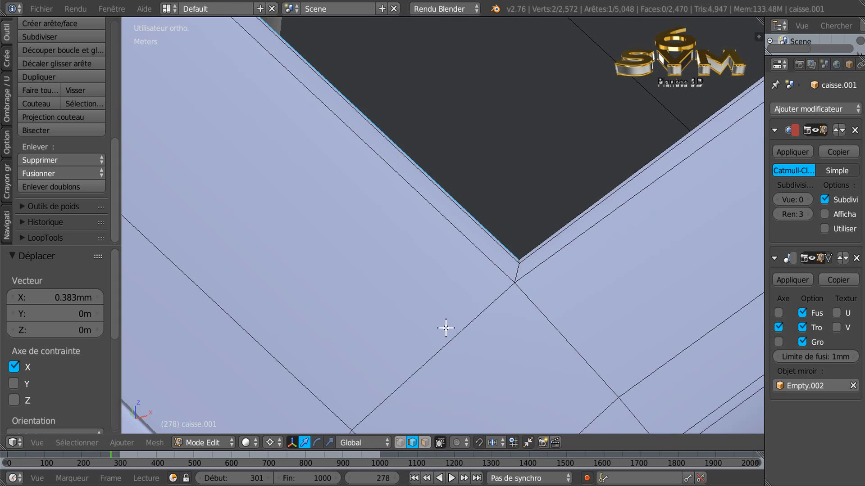
scroll(475, 291, "up", 4)
middle_click_drag(491, 264, 397, 380, "shift")
scroll(406, 328, "up", 2)
scroll(406, 327, "down", 3)
scroll(406, 327, "down", 5)
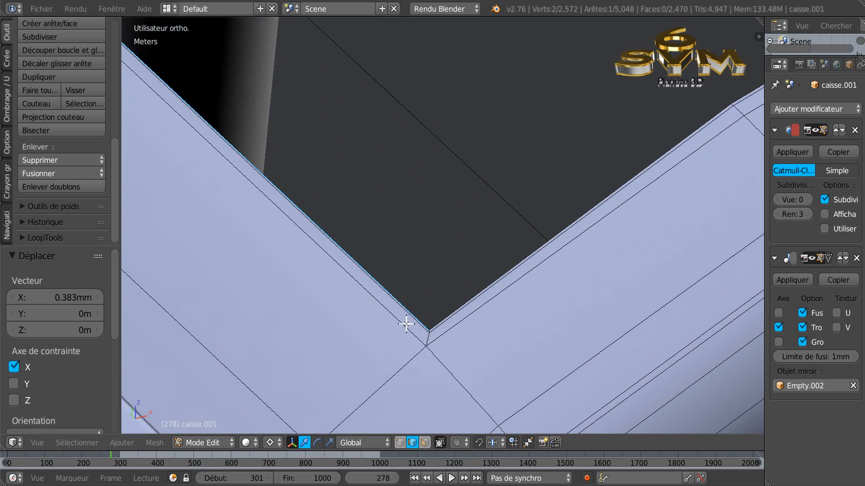
scroll(404, 307, "up", 4)
scroll(413, 332, "up", 2)
middle_click_drag(413, 331, 392, 266, "shift")
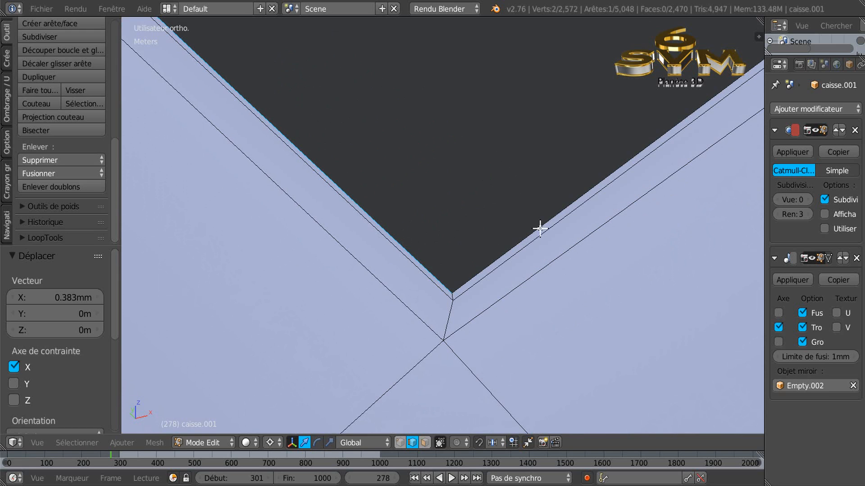
scroll(442, 275, "up", 3)
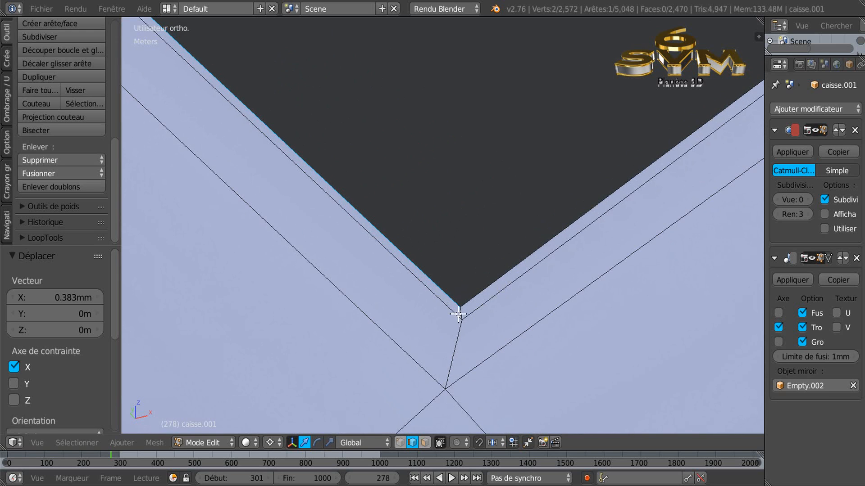
left_click(433, 247)
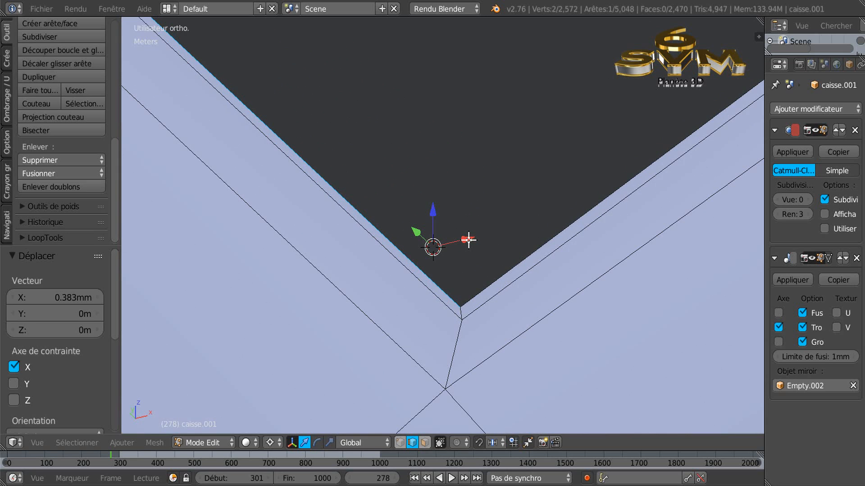
left_click_drag(468, 239, 469, 236)
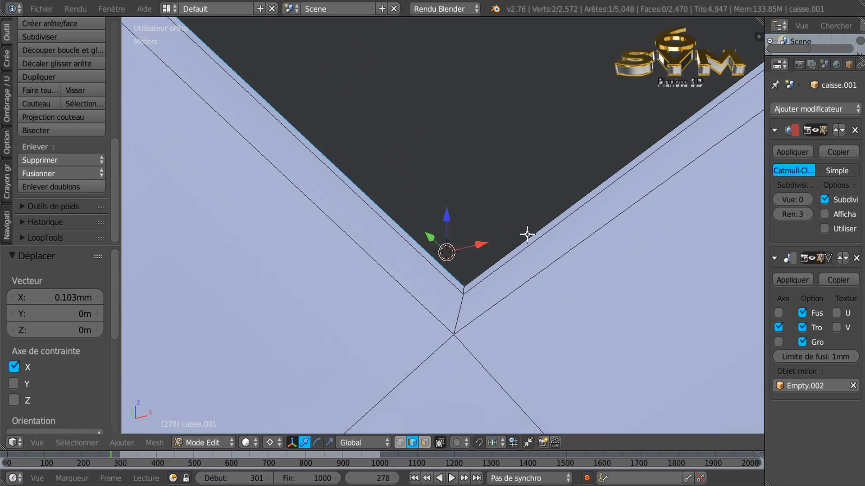
Raise the front crossbar's two selected inner edges about 1.414 mm along Z, with the 3D cursor placed beside them
scroll(467, 284, "up", 2)
scroll(466, 271, "down", 5)
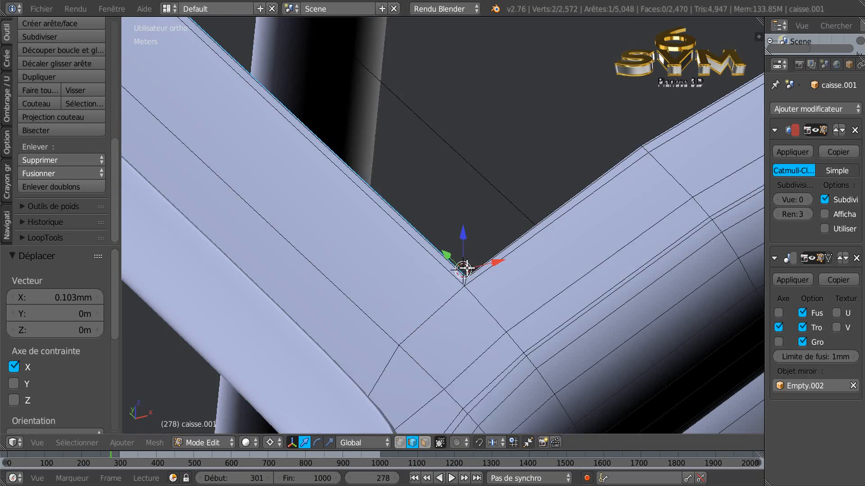
middle_click_drag(425, 303, 359, 212)
middle_click_drag(367, 264, 367, 263)
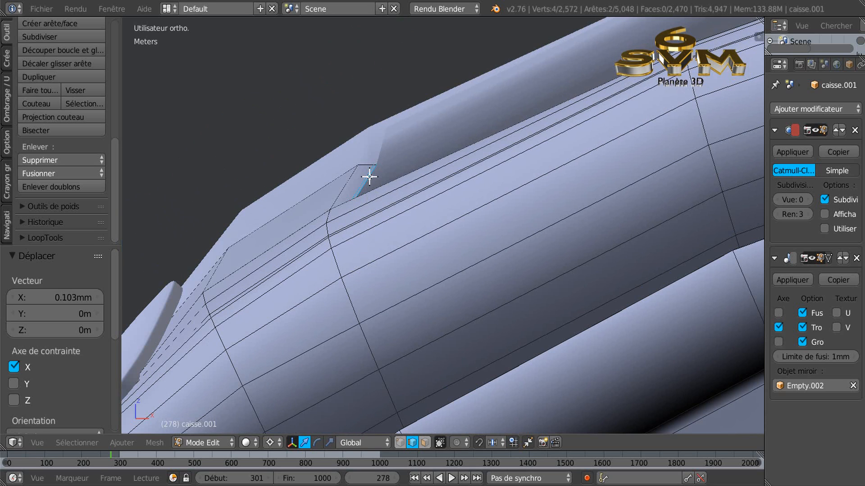
middle_click_drag(388, 219, 388, 219)
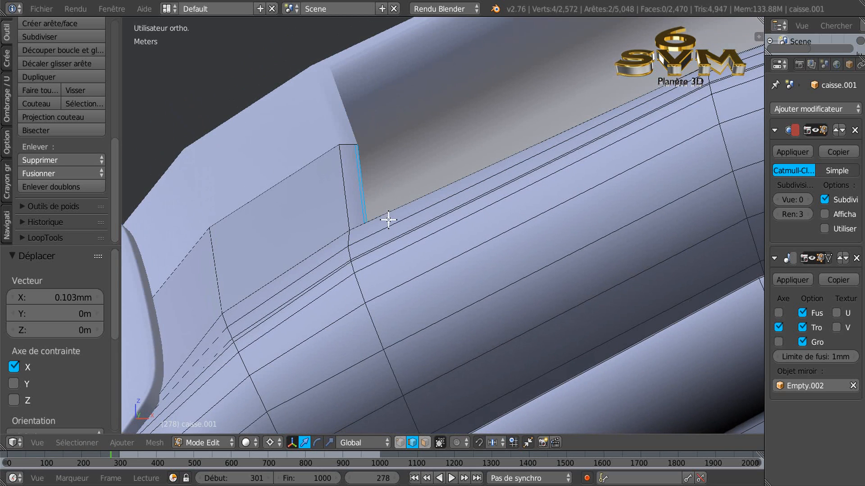
scroll(389, 221, "up", 2)
middle_click_drag(380, 222, 380, 224)
left_click(382, 180)
left_click_drag(382, 134, 380, 128)
Select only the crossbar's innermost edge and raise it about 0.451 mm along Z
middle_click_drag(380, 127, 349, 185)
right_click(355, 187)
middle_click_drag(422, 193, 425, 189)
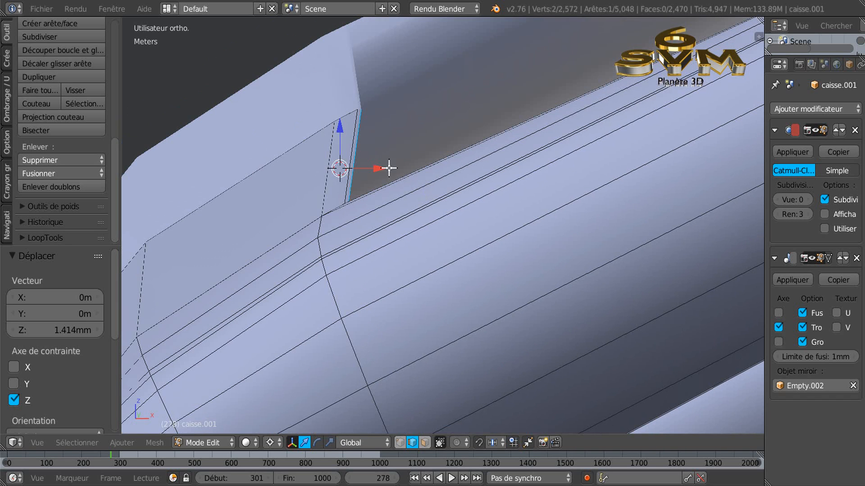
scroll(388, 170, "down", 6)
scroll(412, 194, "down", 4)
scroll(410, 193, "up", 10)
scroll(412, 158, "up", 1)
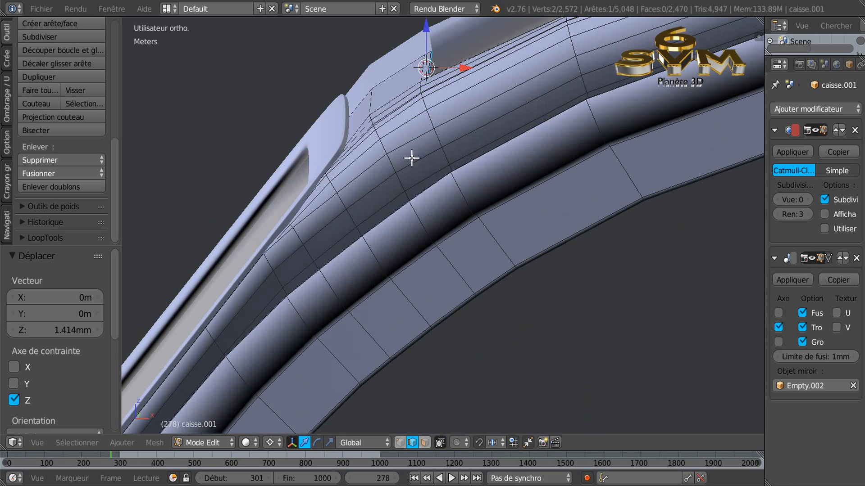
scroll(412, 147, "up", 5)
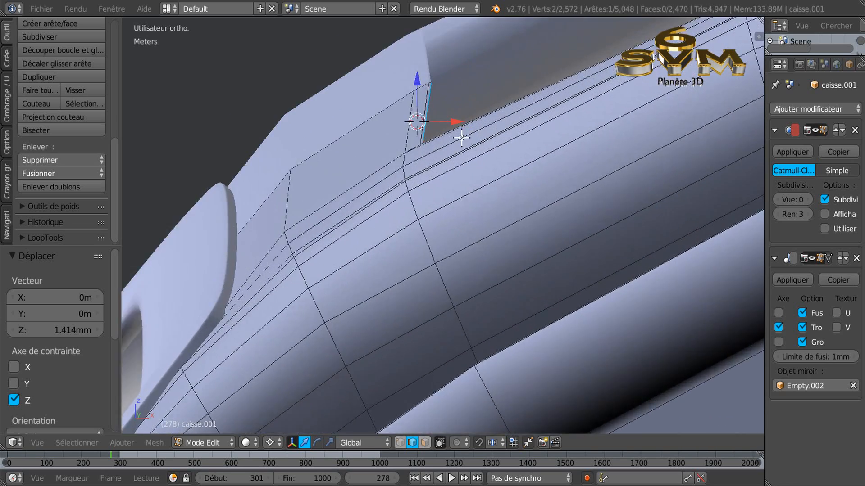
scroll(462, 138, "up", 2)
middle_click_drag(458, 113, 479, 263, "shift")
middle_click_drag(466, 211, 465, 207)
left_click(465, 208)
left_click_drag(463, 173, 464, 171)
Examine the front crossbar and its corner junction from several angles in wireframe, solid shading and Object Mode
middle_click_drag(455, 208, 432, 261)
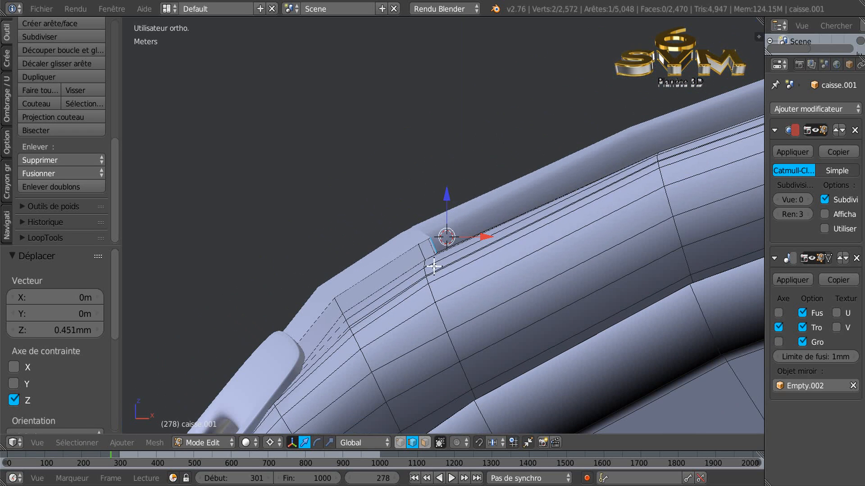
scroll(459, 282, "up", 12)
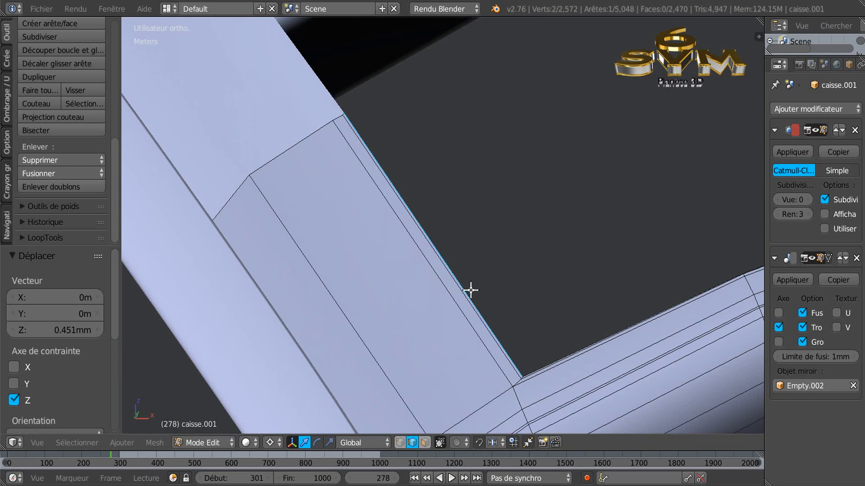
middle_click_drag(498, 293, 522, 271)
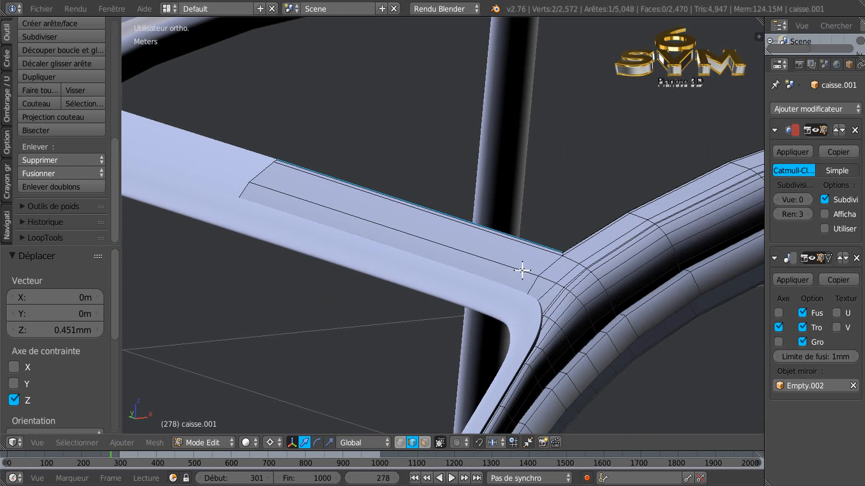
key("z")
scroll(522, 270, "up", 3)
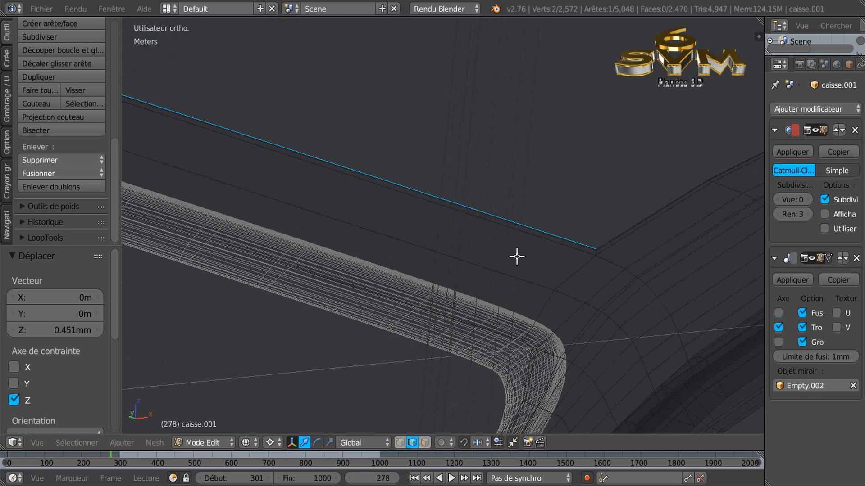
scroll(517, 257, "down", 2)
key("z")
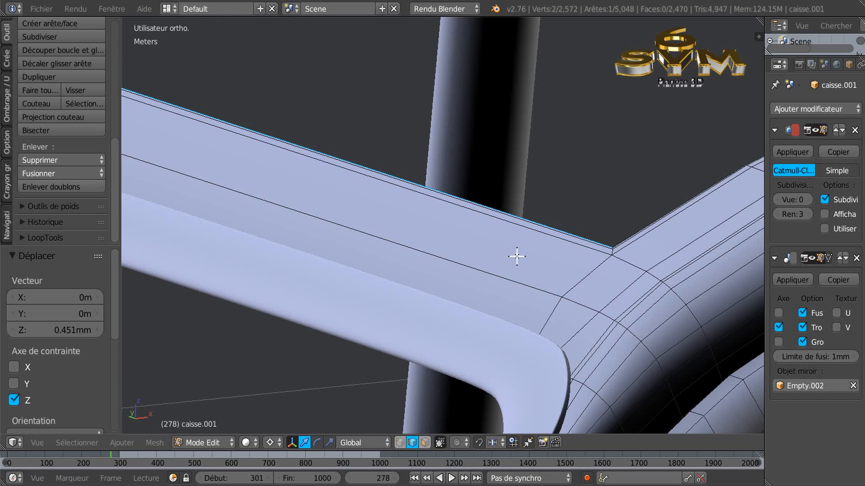
key("Tab")
scroll(517, 256, "down", 2)
middle_click_drag(517, 257, 438, 258)
scroll(320, 204, "up", 3)
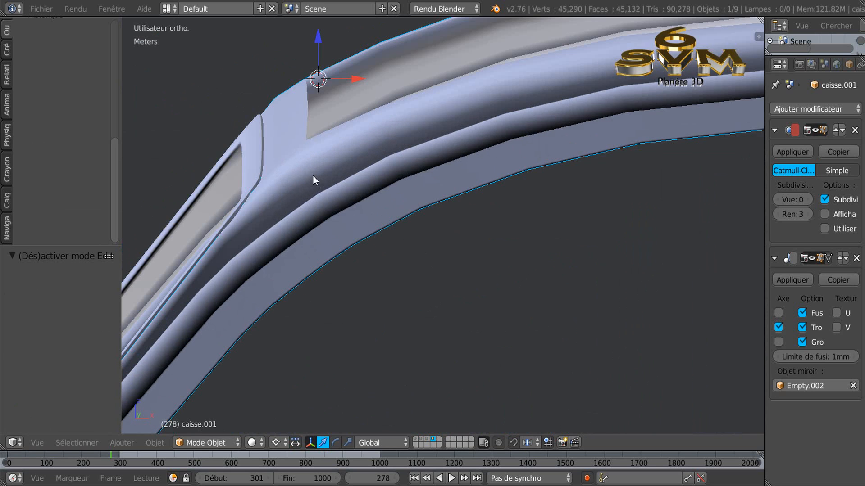
scroll(312, 176, "down", 1)
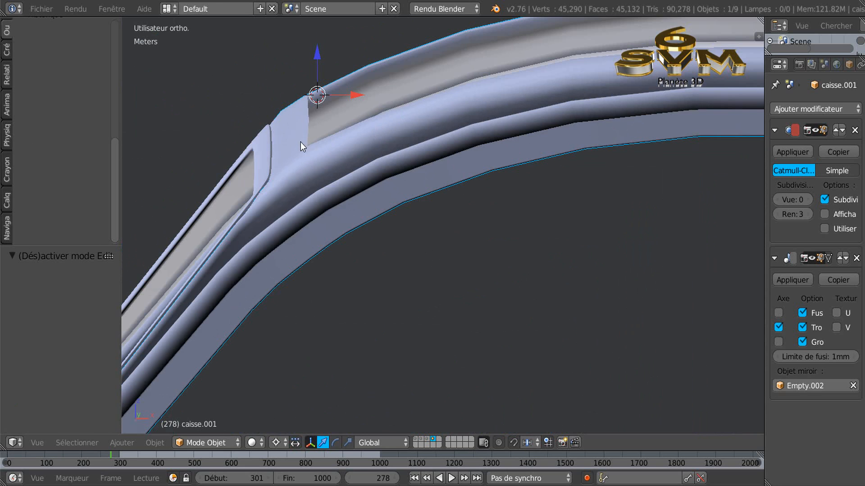
middle_click_drag(301, 143, 302, 141)
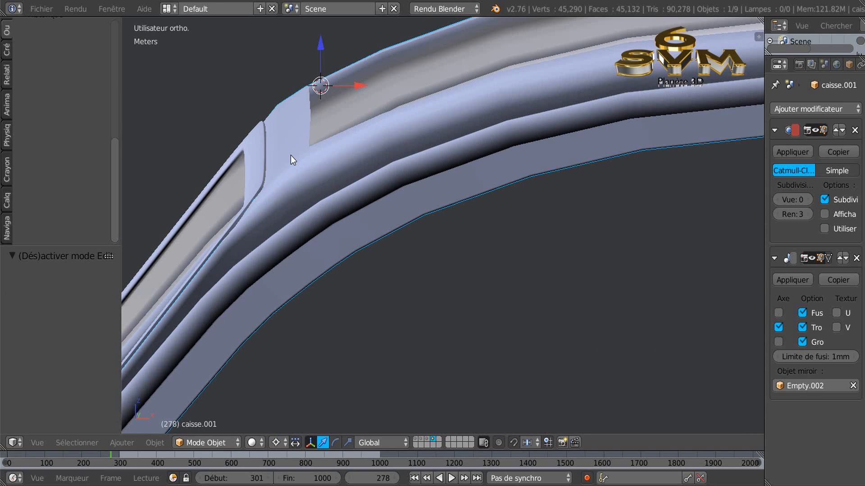
Return to Edit Mode, select the roof opening's innermost edge loop from the rear panel's corner and switch to wireframe display
key("Tab")
scroll(303, 155, "up", 2)
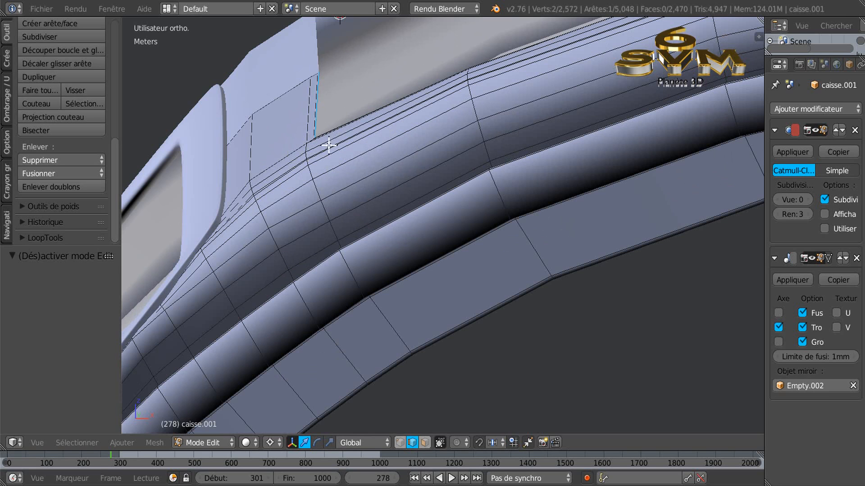
scroll(368, 120, "down", 2)
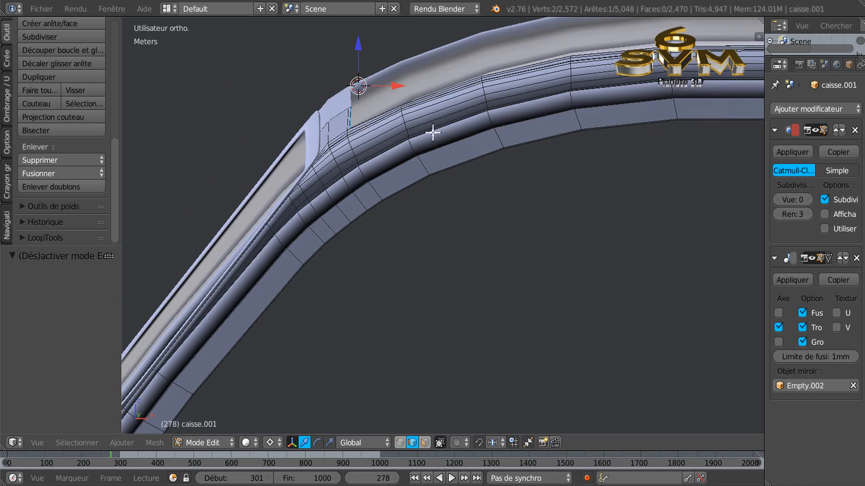
scroll(503, 197, "down", 2)
middle_click_drag(644, 240, 469, 199)
scroll(473, 193, "up", 2)
scroll(476, 189, "down", 2)
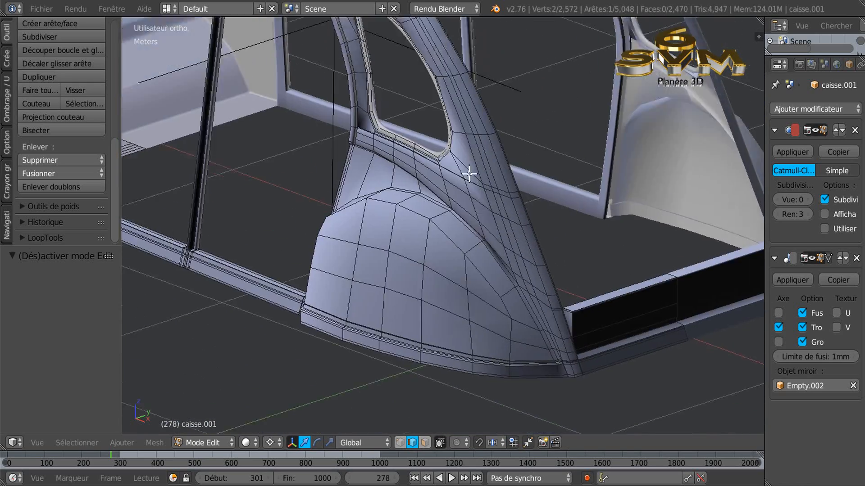
scroll(506, 193, "up", 5)
scroll(471, 199, "down", 3)
scroll(479, 228, "up", 4)
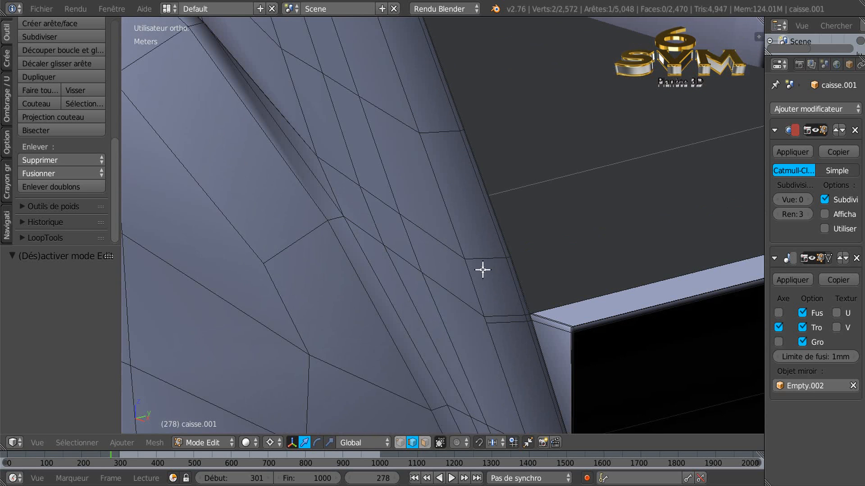
middle_click_drag(521, 270, 449, 238, "shift")
scroll(489, 176, "up", 4)
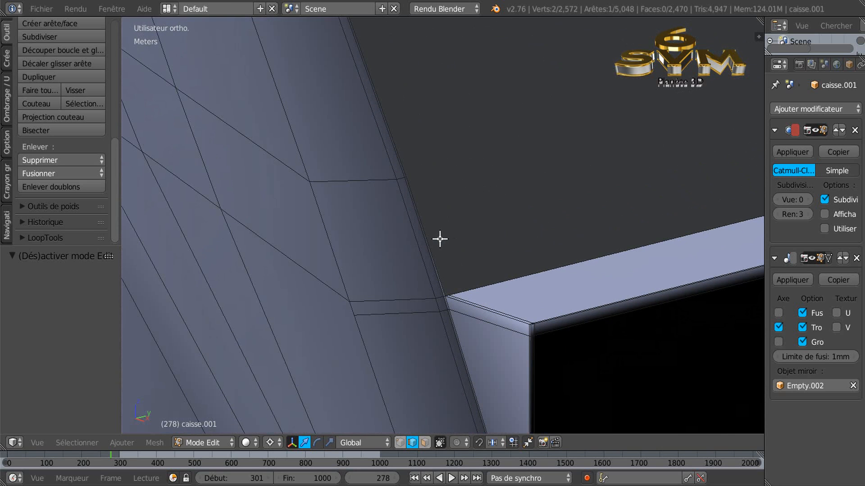
right_click(432, 228, "alt")
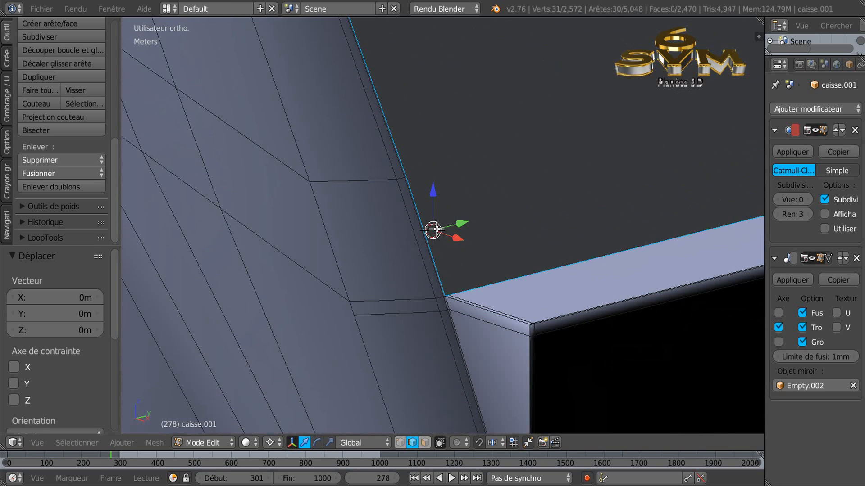
scroll(433, 229, "down", 6)
key("z")
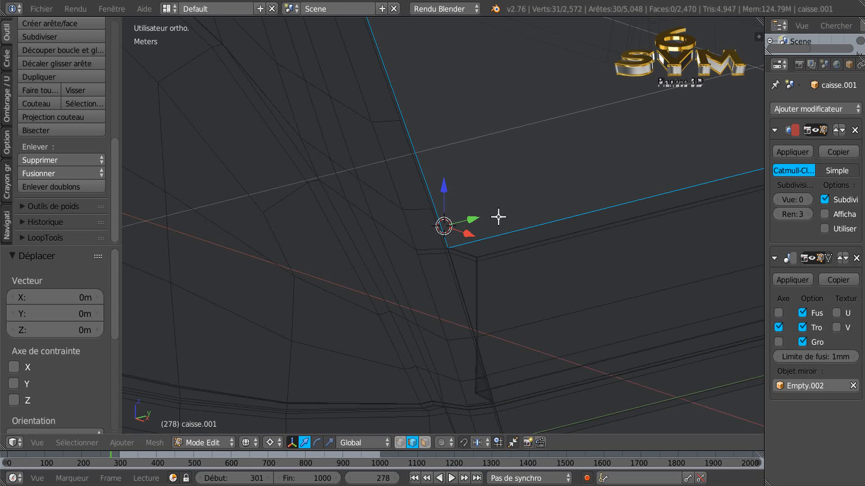
Deselect the rear panel's inner edge from the roof-opening loop and check the remaining selection along the side and front crossbar
middle_click_drag(497, 251, 453, 247)
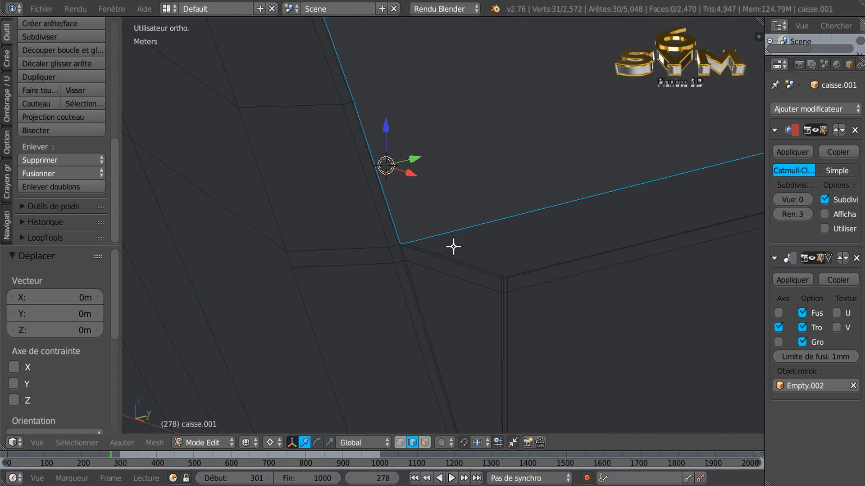
middle_click(417, 243)
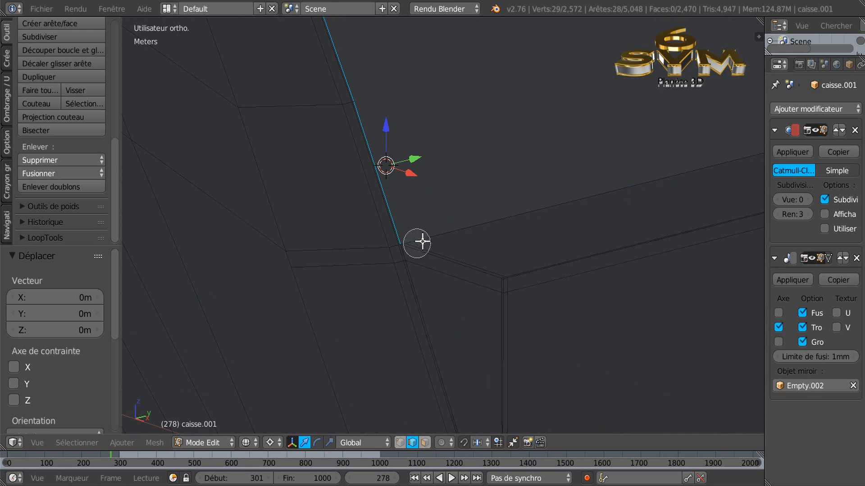
scroll(449, 239, "down", 5)
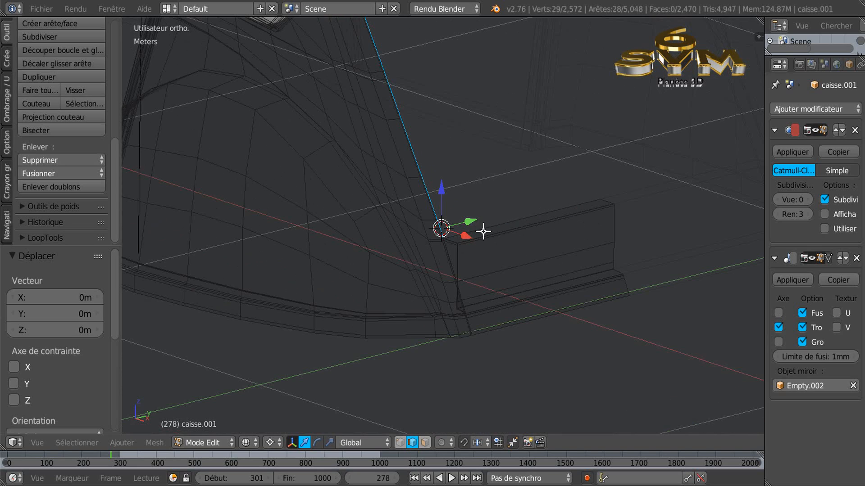
scroll(489, 218, "down", 7)
middle_click_drag(488, 218, 606, 199)
scroll(374, 137, "up", 8)
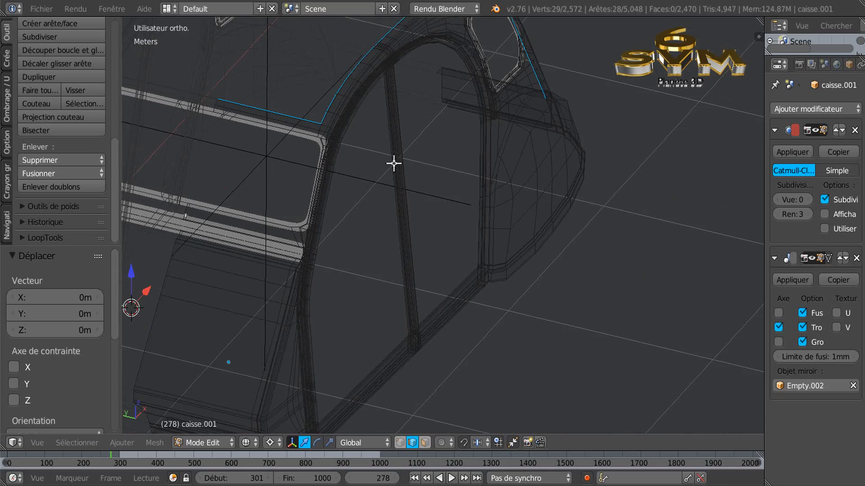
scroll(332, 172, "up", 4)
scroll(334, 133, "up", 4)
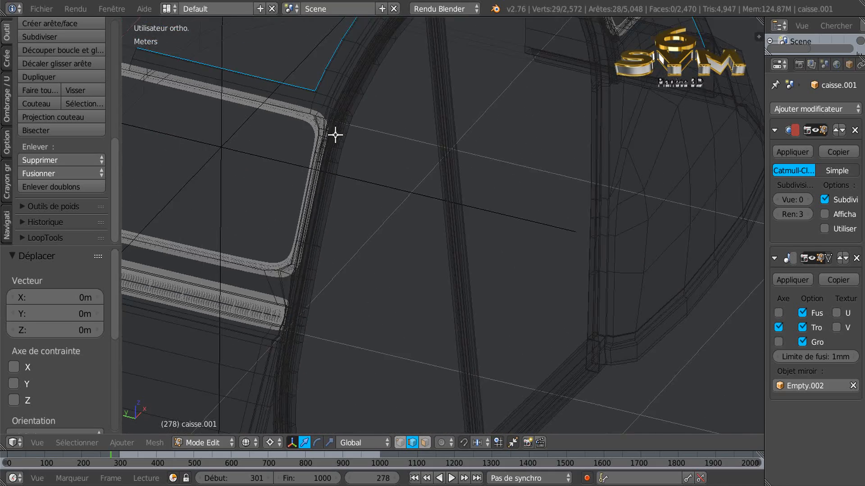
scroll(338, 140, "up", 1)
scroll(347, 131, "down", 5)
middle_click_drag(521, 126, 344, 84)
scroll(502, 220, "up", 6)
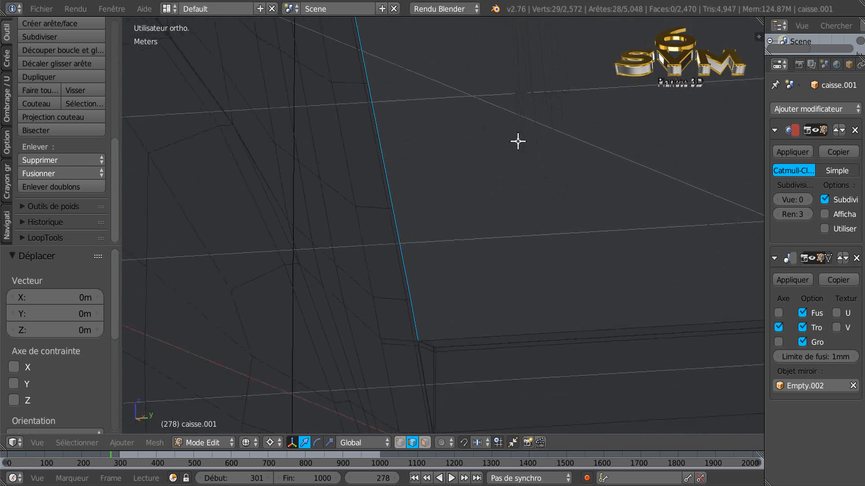
Extrude the selected roof-opening edge loop and shift it 2.005 mm along Y, with the 3D cursor placed beside the rear corner
middle_click_drag(459, 269, 504, 202, "shift")
scroll(495, 240, "up", 3)
middle_click_drag(495, 239, 490, 251)
scroll(479, 265, "up", 5)
scroll(495, 230, "down", 1)
middle_click_drag(423, 343, 496, 123, "shift")
scroll(450, 204, "up", 6)
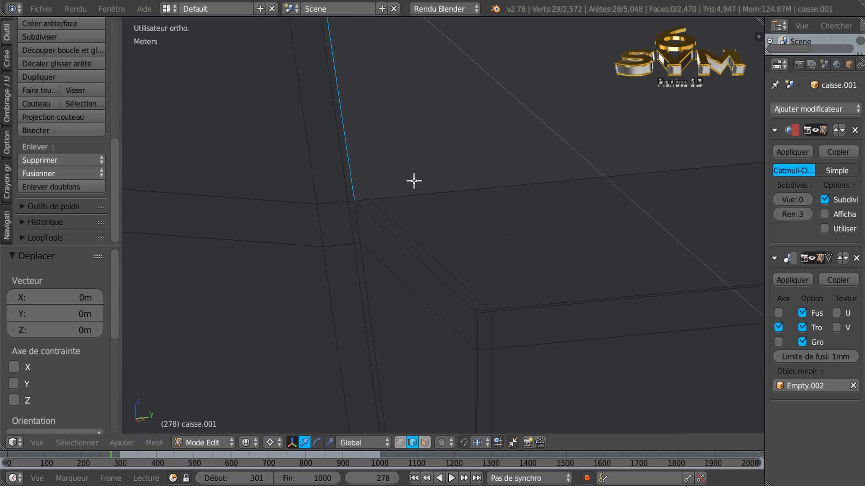
middle_click_drag(405, 197, 403, 198)
middle_click_drag(331, 214, 543, 130, "shift")
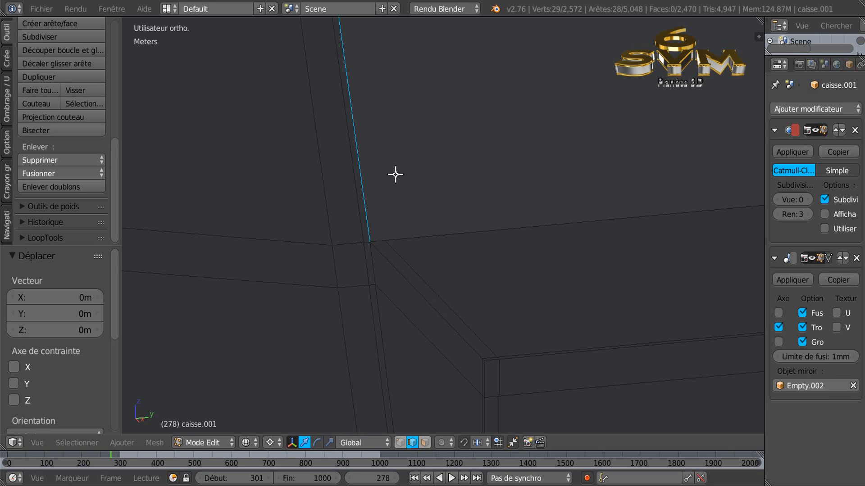
key("e")
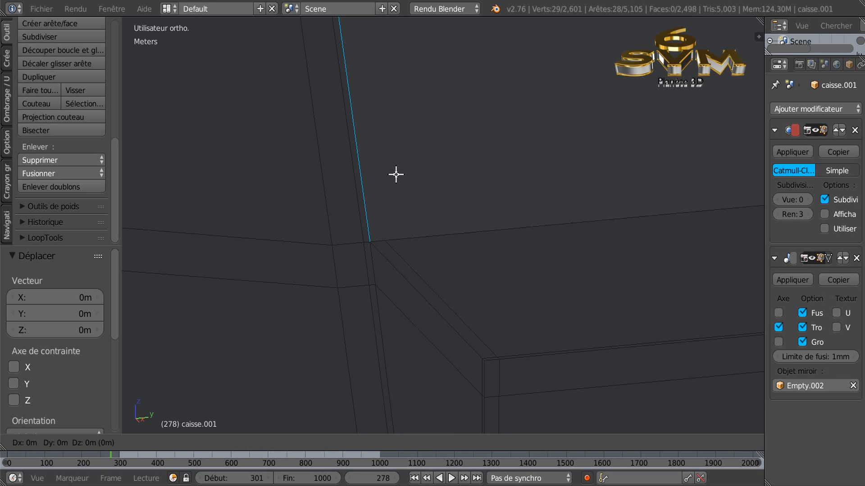
right_click(396, 174)
left_click(400, 187)
left_click_drag(431, 185, 442, 180)
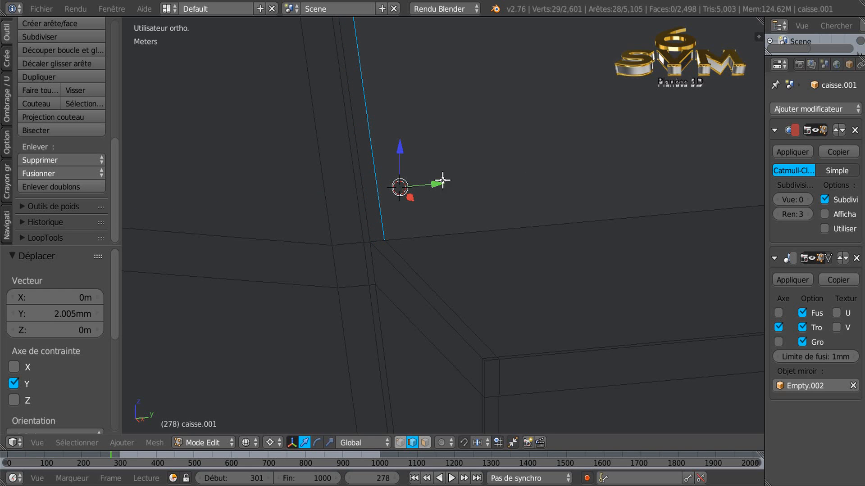
Fine-tune the extruded edge loop by 57.578 µm along Y so its end meets the rear panel's corner vertex
middle_click_drag(434, 204, 440, 138, "ctrl")
middle_click_drag(336, 254, 497, 158, "shift")
scroll(477, 195, "up", 4)
scroll(418, 228, "up", 6)
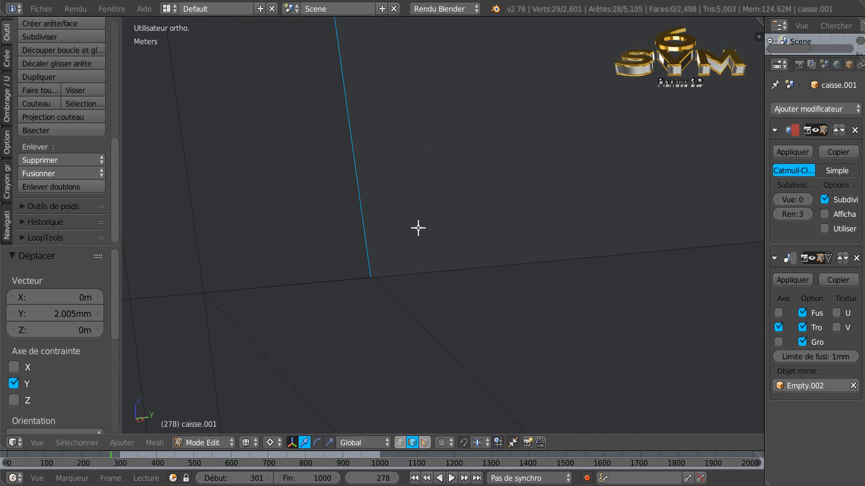
middle_click_drag(414, 231, 433, 170, "shift")
left_click_drag(433, 174, 460, 162)
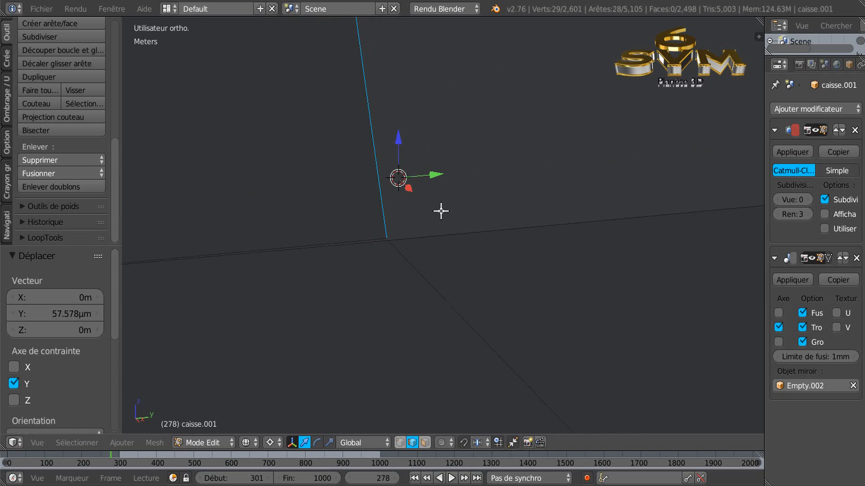
In vertex mode, select only the two coinciding vertices at the rear corner and merge them at their centre
left_click(399, 442)
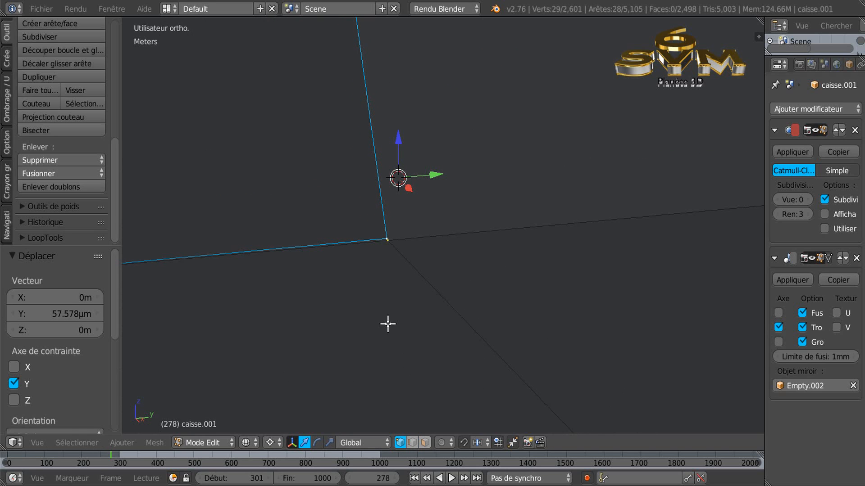
key("a")
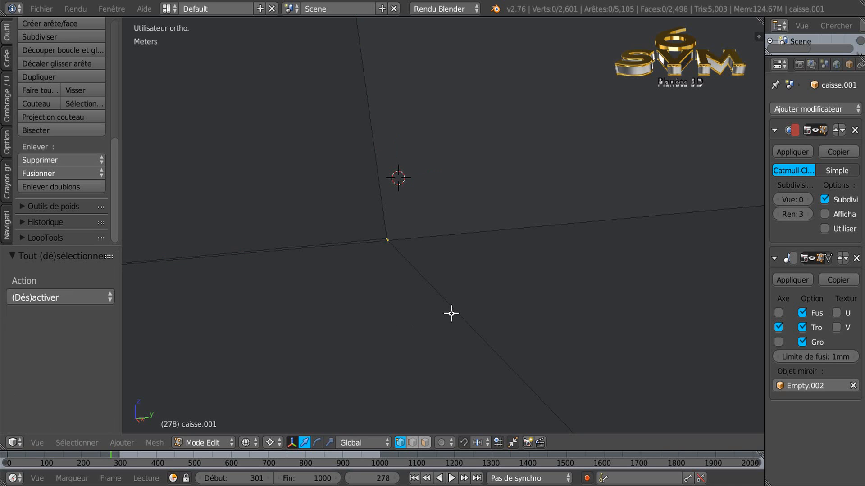
left_click(387, 239)
left_click(387, 240, "shift")
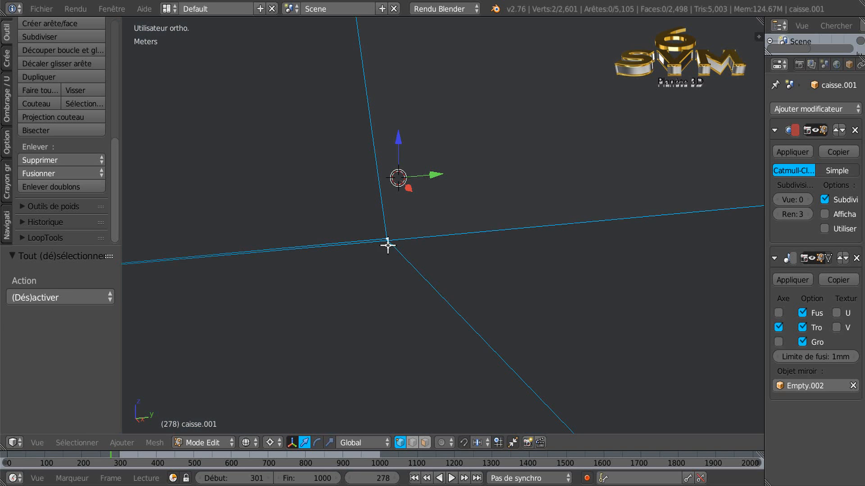
left_click(26, 173)
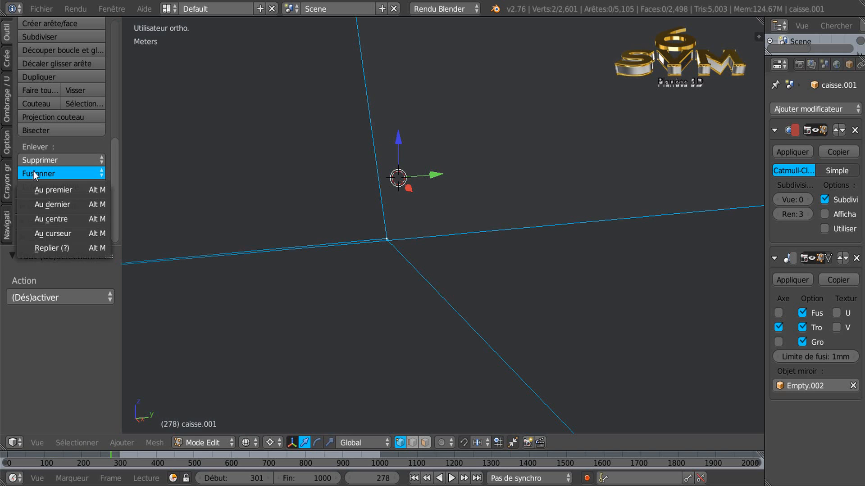
left_click(52, 218)
scroll(275, 247, "down", 5)
scroll(275, 248, "down", 4)
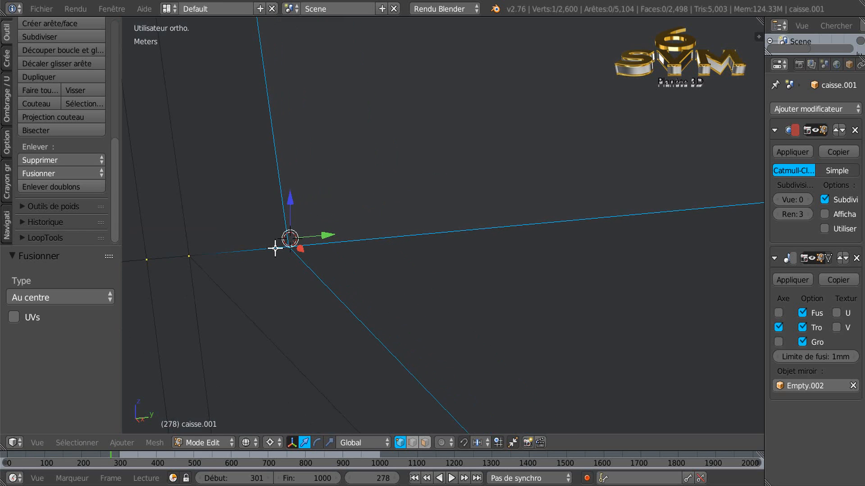
scroll(277, 247, "down", 1)
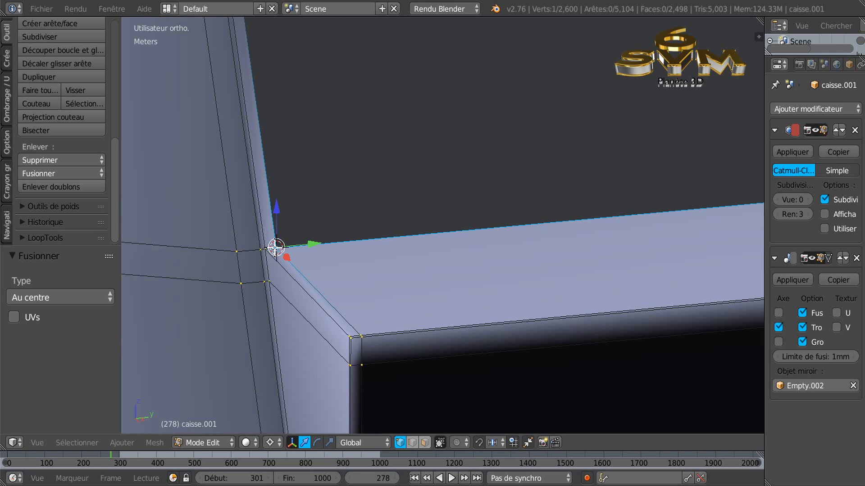
In solid shading and edge mode, select the front crossbar's innermost edge and move it 1.983 mm along X
key("z")
scroll(279, 246, "down", 2)
middle_click_drag(287, 242, 401, 232)
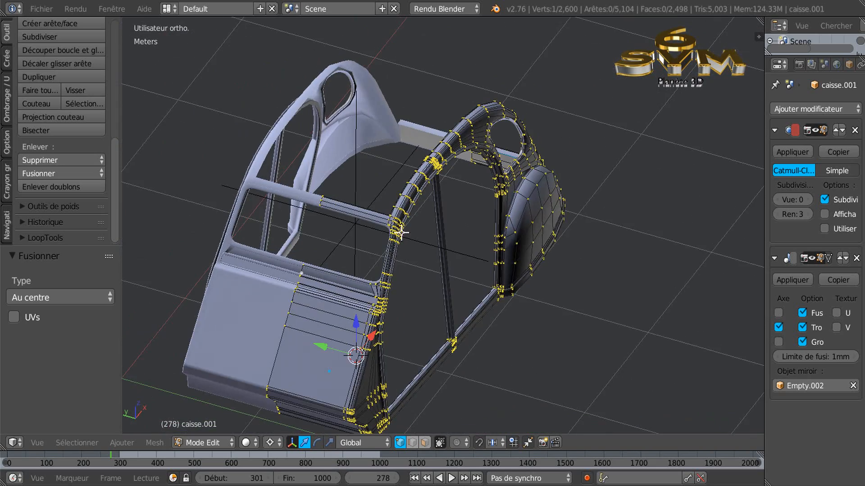
scroll(378, 223, "up", 6)
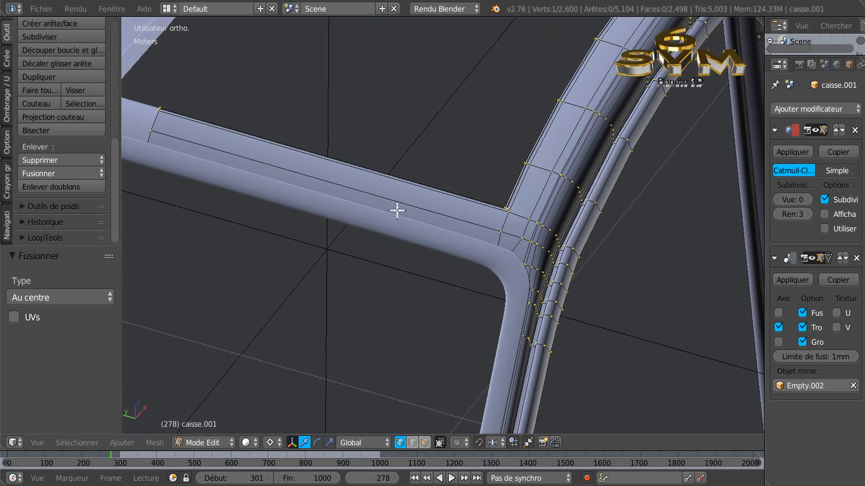
scroll(396, 210, "up", 2)
mouse_move(399, 210)
middle_mouse_down()
mouse_move(380, 218)
mouse_move(377, 203)
mouse_move(488, 144)
mouse_move(384, 214)
middle_mouse_up()
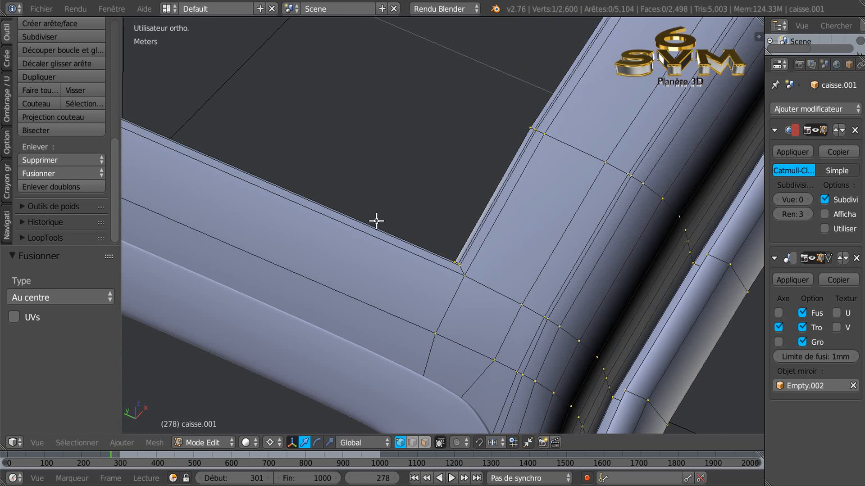
left_click(412, 441)
right_click(386, 229)
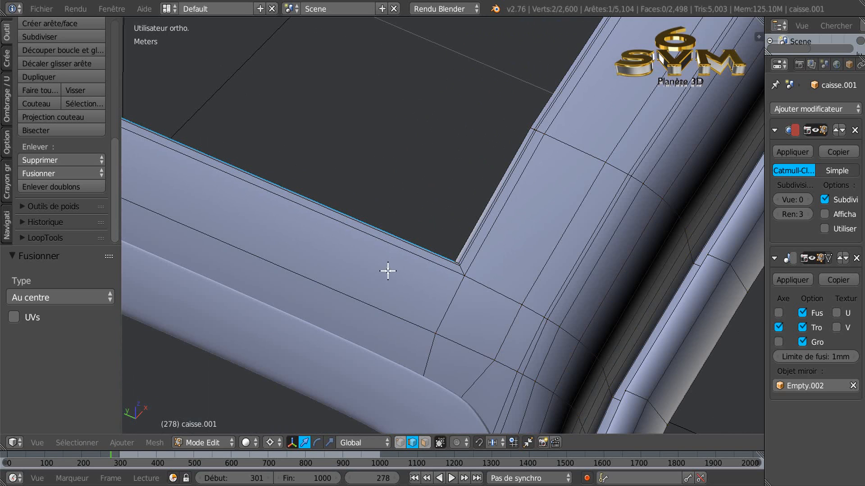
left_click(397, 217)
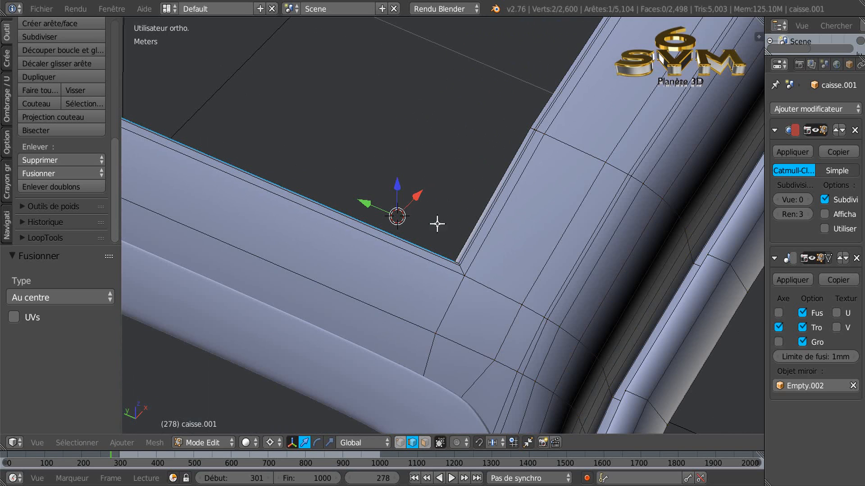
scroll(465, 177, "up", 4)
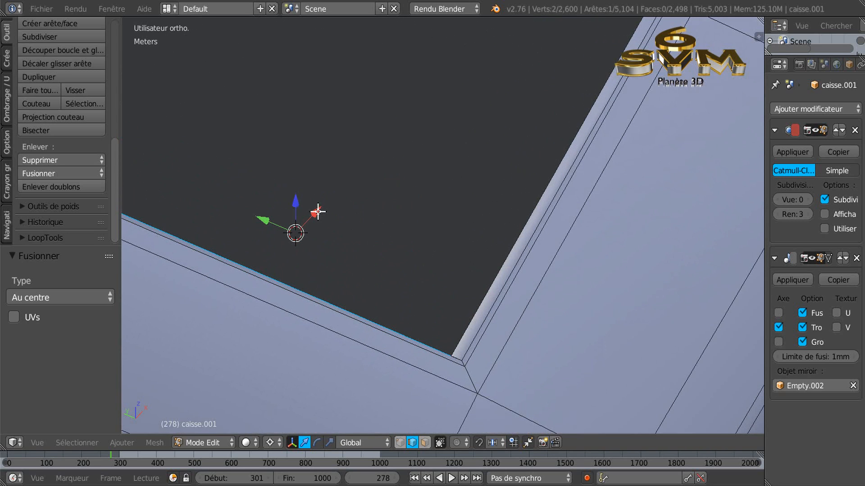
key("g")
key("x")
left_click(323, 204)
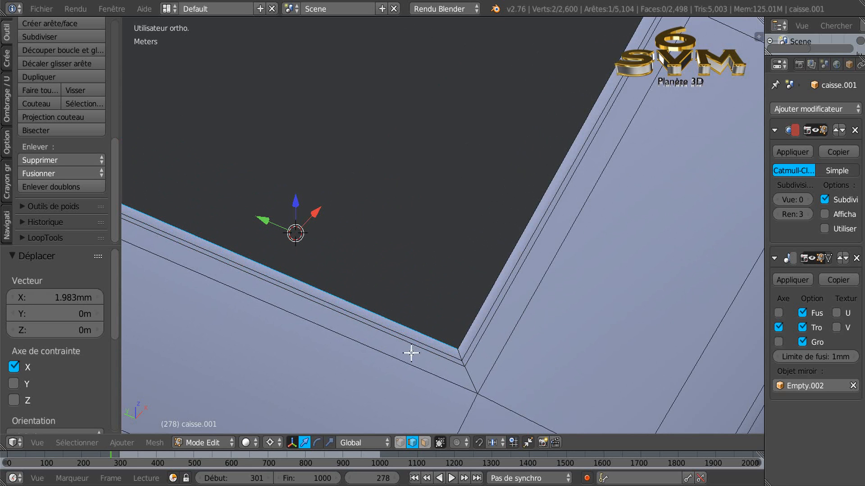
Raise the crossbar's innermost edge 1.053 mm along Z, with the 3D cursor placed beside it
scroll(413, 356, "down", 3)
middle_click_drag(318, 357, 529, 216)
middle_click_drag(472, 266, 440, 310)
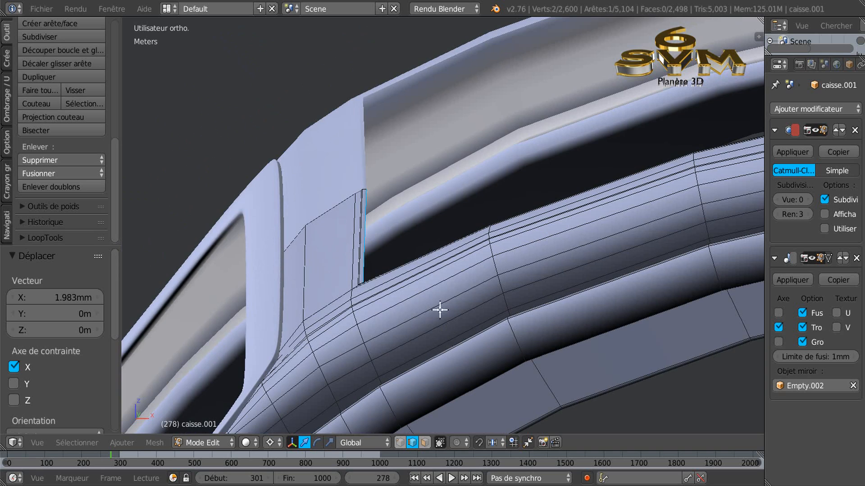
middle_click_drag(418, 252, 415, 241)
left_click(398, 208)
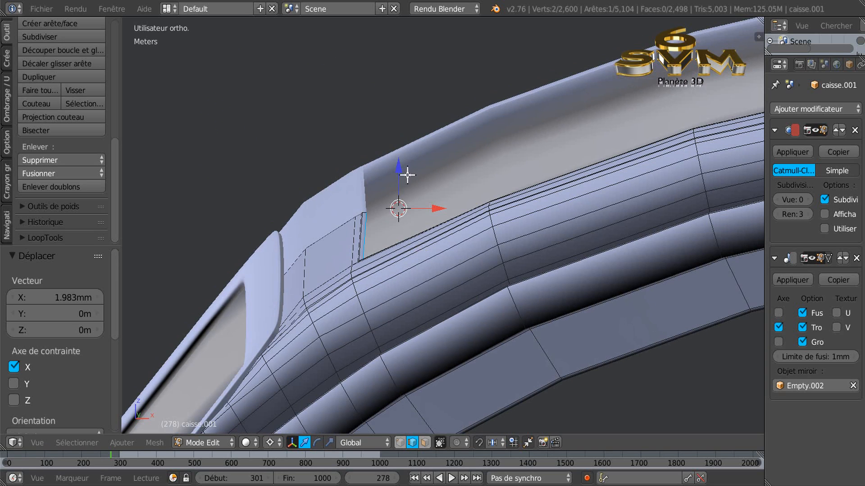
left_click_drag(399, 166, 399, 165)
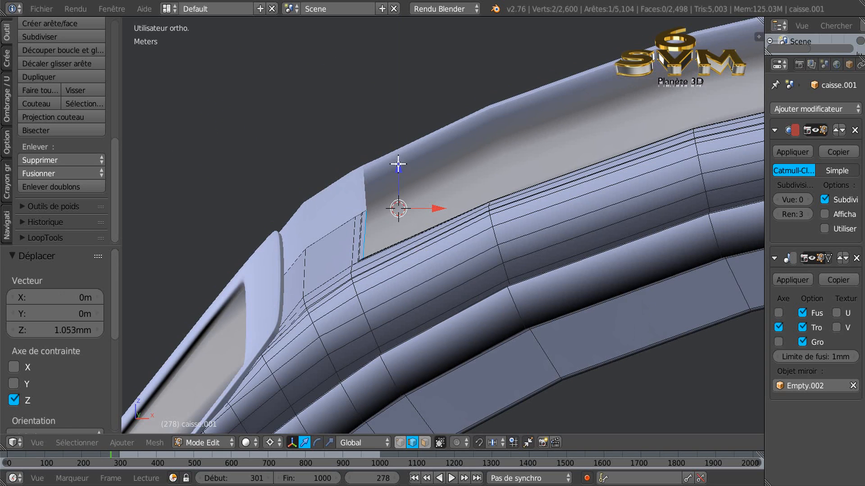
Examine the body from the front crossbar round to the rear panel's corner junction
middle_click_drag(388, 277, 459, 339)
scroll(495, 335, "up", 1)
scroll(461, 341, "down", 5)
middle_click_drag(545, 340, 566, 282)
middle_click_drag(653, 321, 570, 306)
scroll(566, 253, "up", 2)
scroll(618, 212, "up", 2)
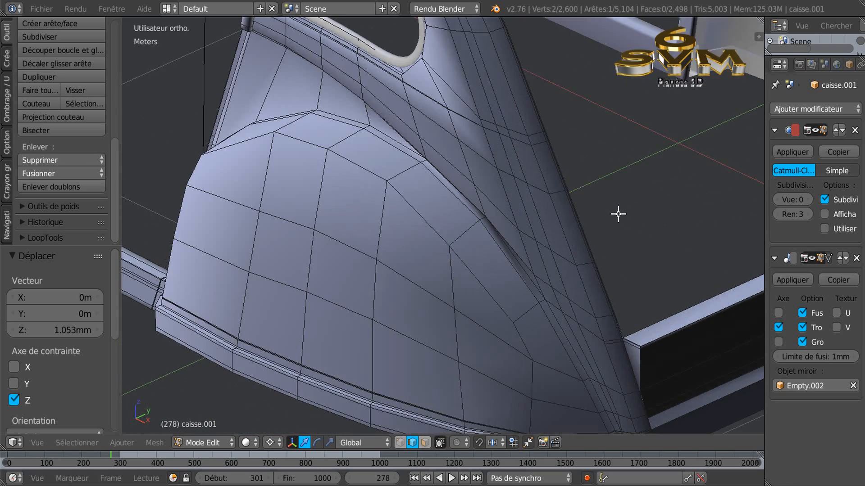
middle_click_drag(543, 273, 520, 270)
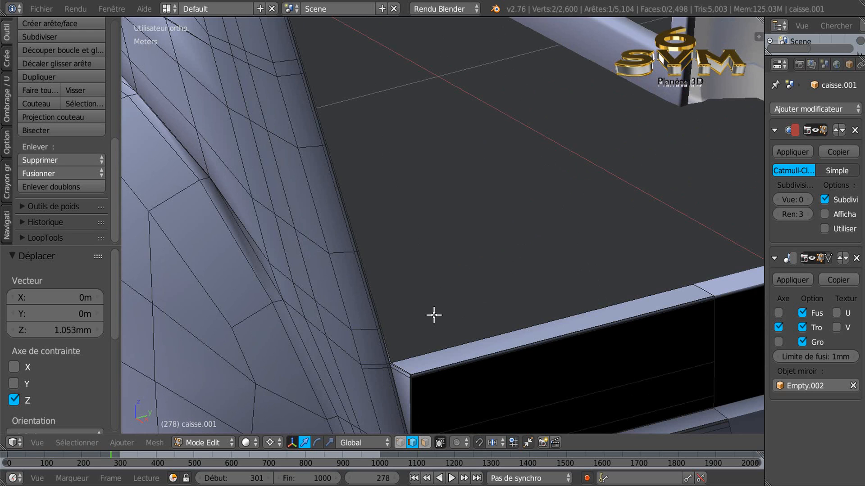
Select the roof opening's innermost edge loop, deselect its rear panel edge in wireframe and check the remaining selection
right_click(385, 307, "alt")
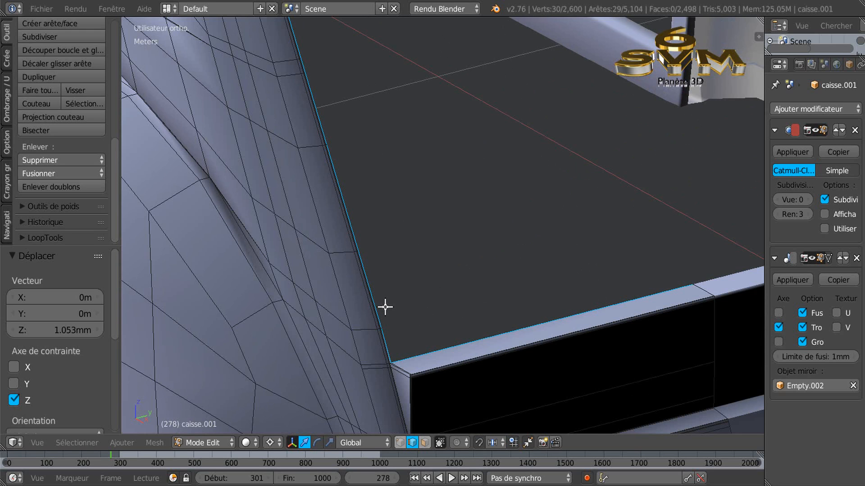
scroll(448, 322, "down", 4)
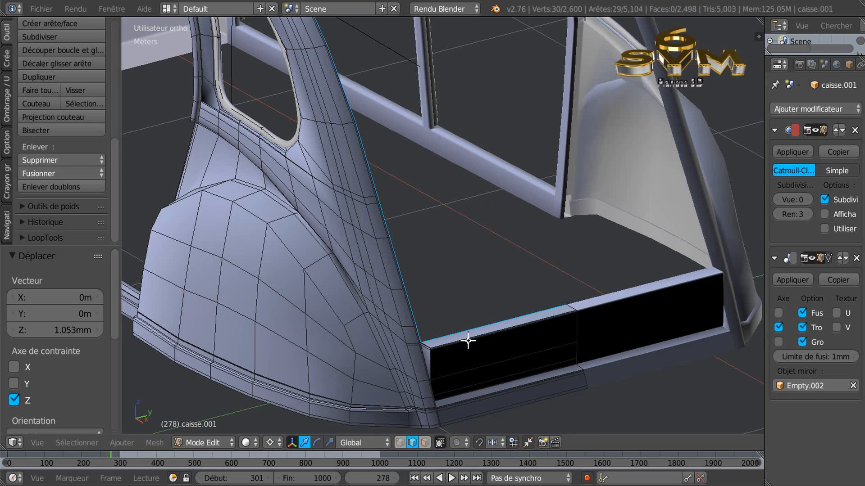
key("a")
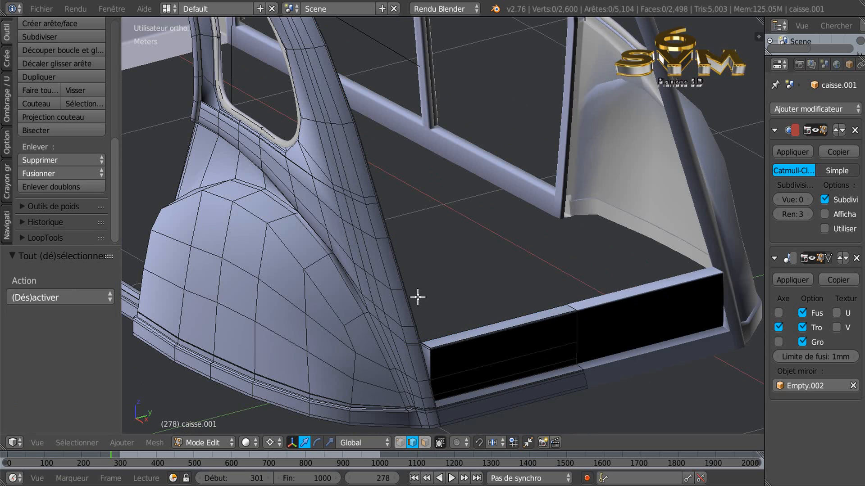
right_click(410, 285, "alt")
key("z")
scroll(435, 348, "up", 3)
scroll(416, 338, "up", 2)
key("c")
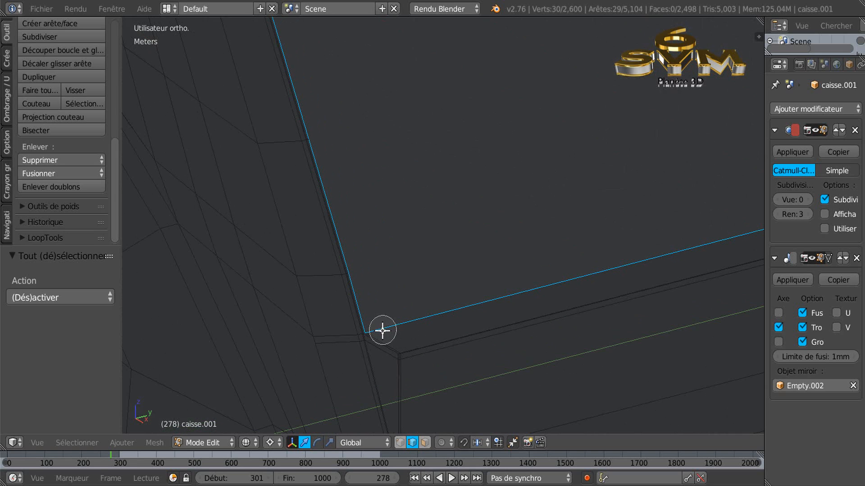
middle_click(382, 332)
right_click(502, 354)
scroll(502, 354, "down", 5)
middle_click_drag(449, 320, 513, 324)
middle_click_drag(434, 307, 570, 383, "shift")
middle_click_drag(453, 328, 521, 294)
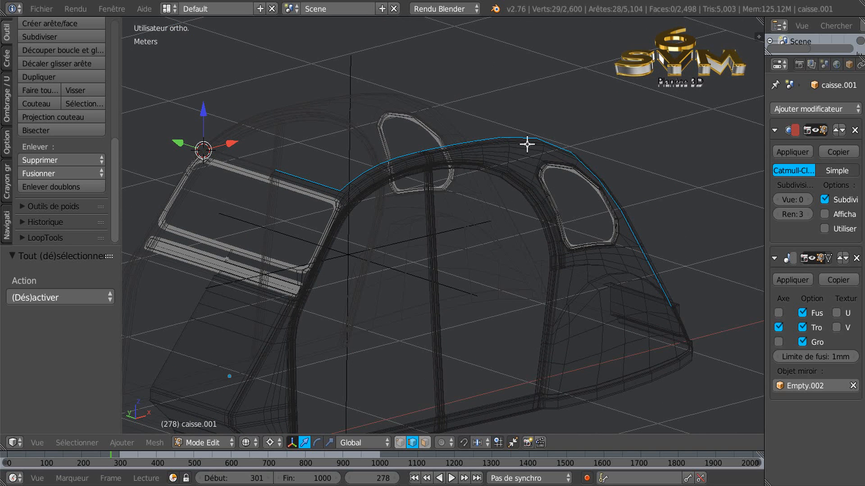
Extrude the selected roof-opening edge loop in place and raise the new edges 3.378 cm along Z against the side blueprint
middle_click_drag(510, 168, 456, 139)
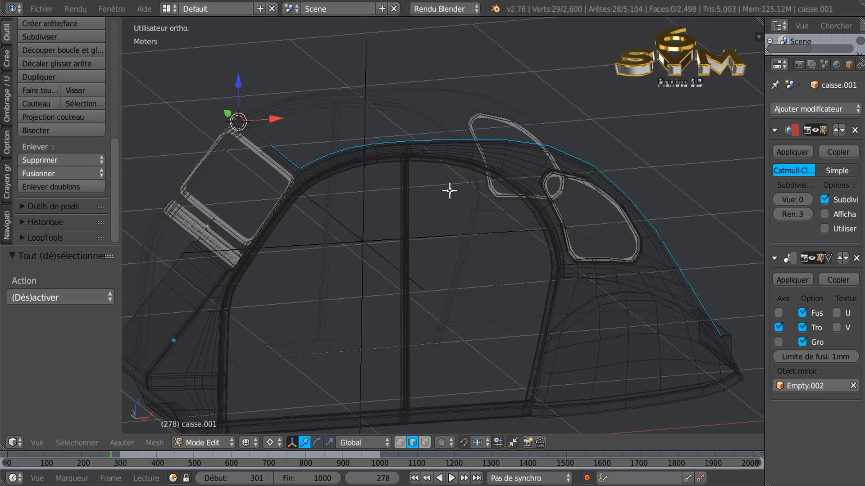
key("KP_1")
scroll(449, 191, "down", 8)
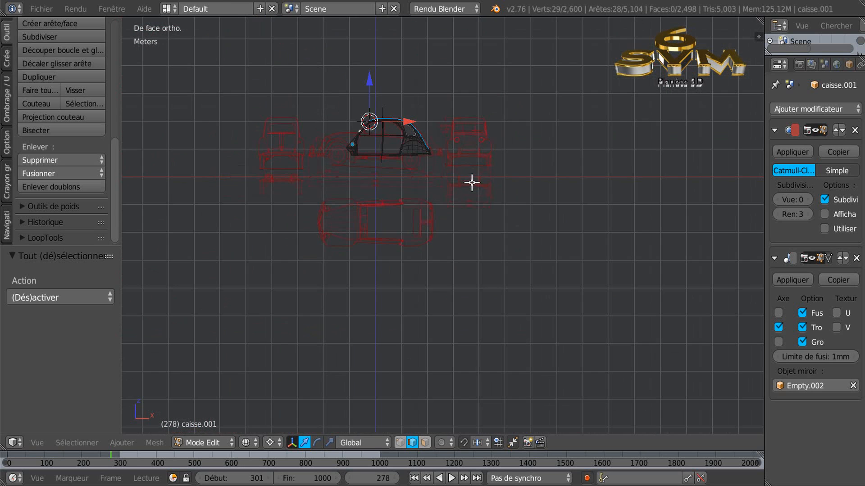
scroll(369, 120, "up", 2)
scroll(417, 131, "up", 5)
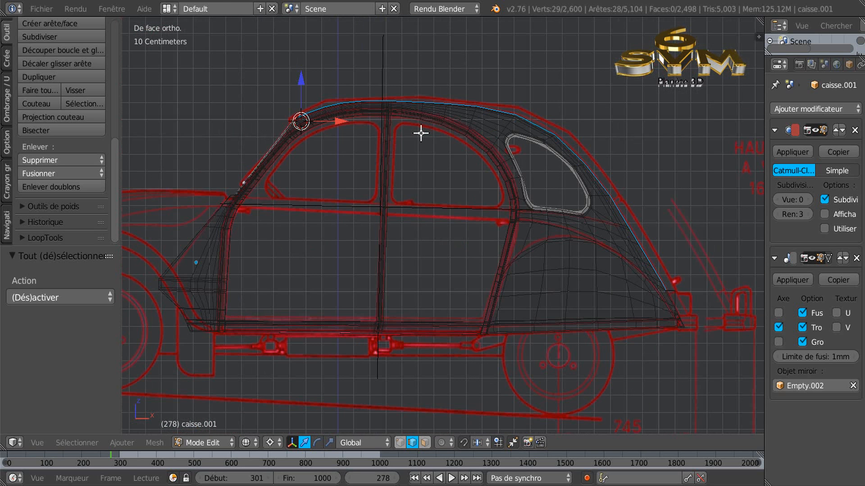
key("e")
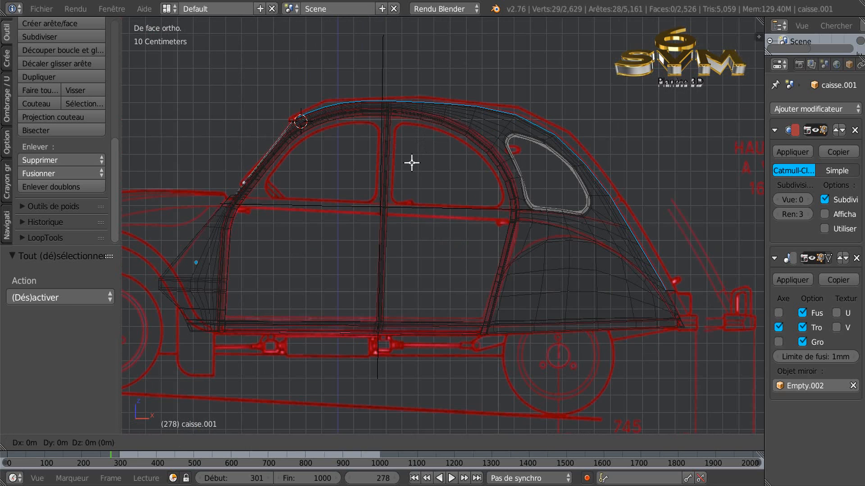
right_click(411, 163)
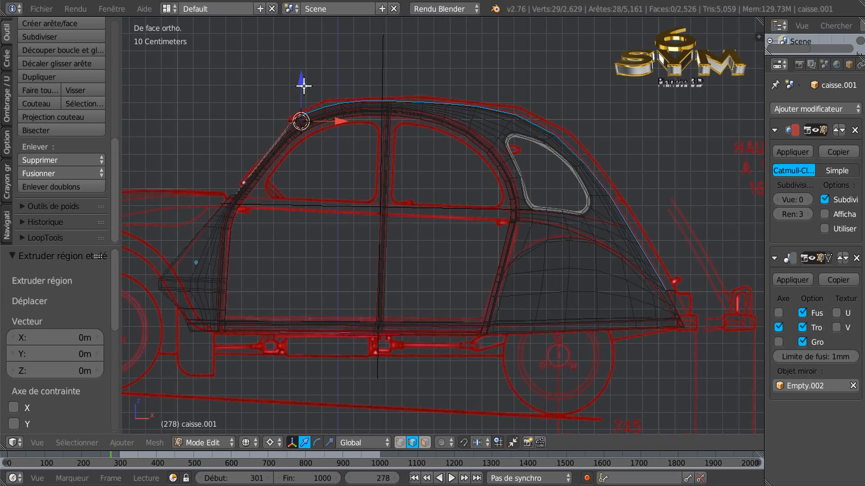
right_click(391, 163)
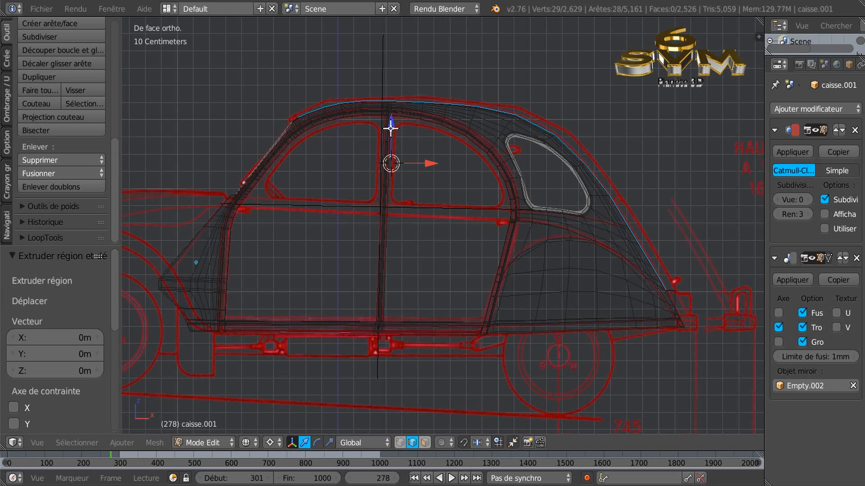
left_click_drag(390, 124, 390, 120)
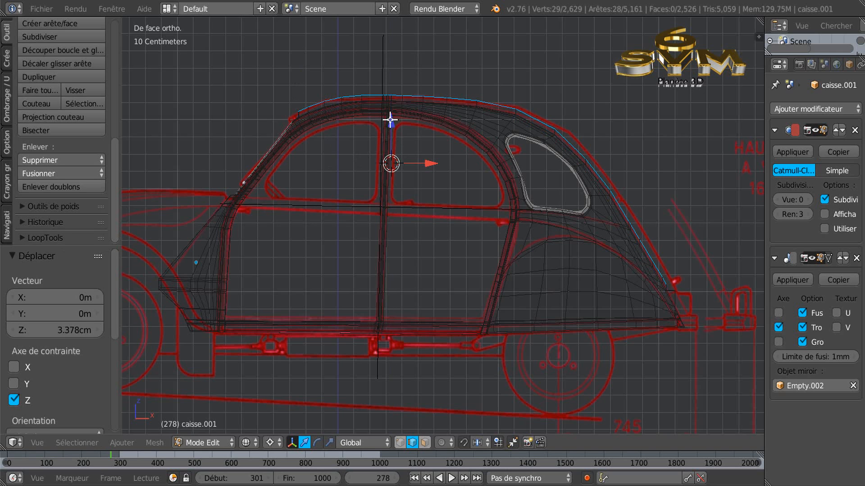
In solid shading, lower the extruded roof-opening edges 1.635 cm along Z
scroll(459, 154, "up", 2)
middle_click_drag(457, 153, 394, 192)
scroll(405, 108, "up", 3)
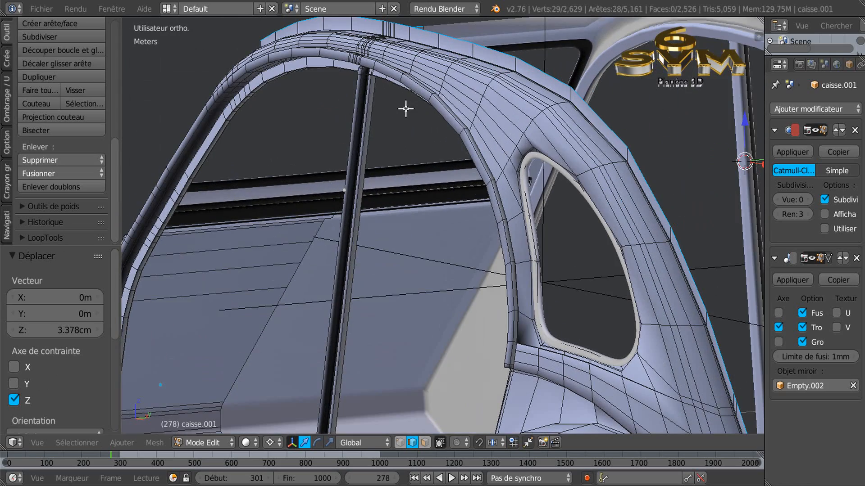
middle_click_drag(401, 123, 405, 118)
left_click(396, 118)
left_click_drag(397, 81, 398, 90)
middle_click_drag(477, 130, 618, 139)
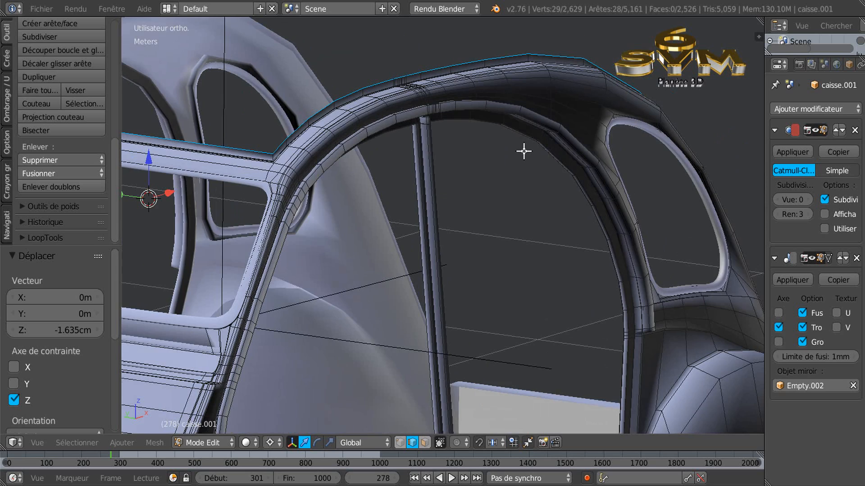
Place the 3D cursor inside the door opening and raise the extruded roof edges 9.853 mm along Z
scroll(523, 151, "down", 1)
middle_click_drag(523, 150, 501, 135)
left_click(498, 138)
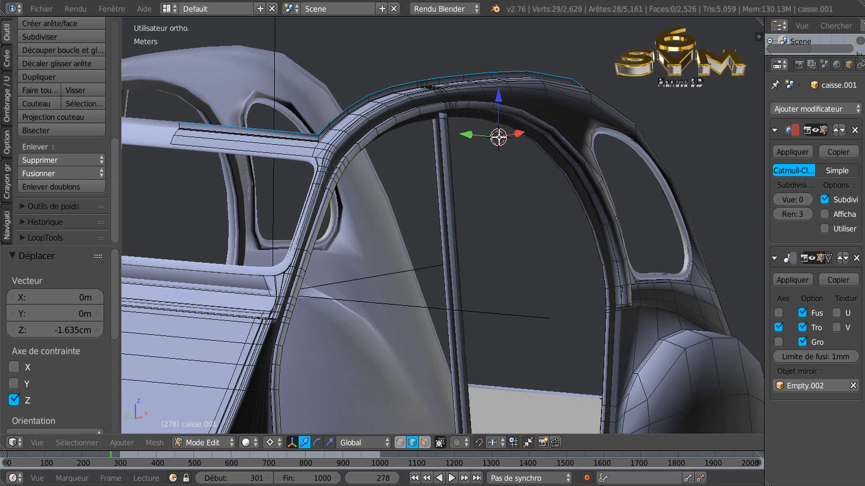
left_click_drag(496, 108, 498, 93)
middle_click_drag(498, 93, 508, 168)
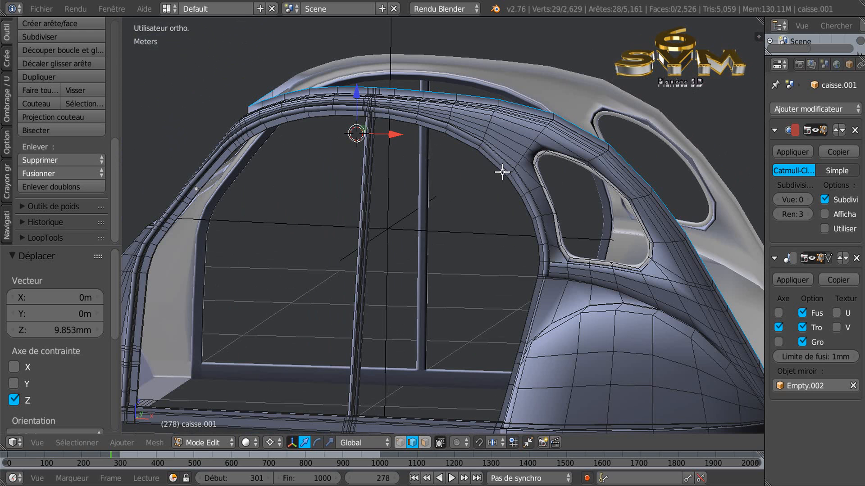
Compare the raised roof edge's profile with the side-view blueprint along the roof and rear window
key("KP_1")
scroll(514, 183, "down", 2)
middle_click_drag(585, 162, 395, 308, "shift")
scroll(548, 240, "up", 3)
scroll(552, 198, "down", 1)
scroll(551, 198, "down", 1)
middle_click_drag(532, 195, 492, 251, "shift")
scroll(565, 217, "up", 2)
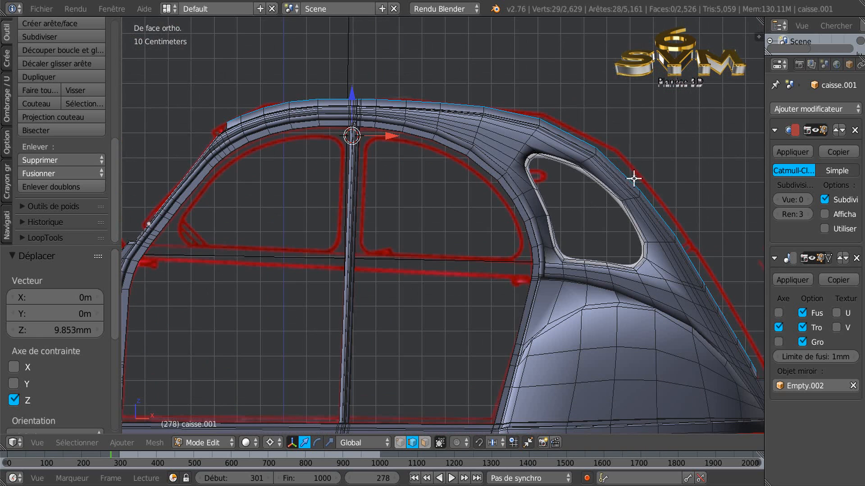
scroll(506, 141, "up", 3)
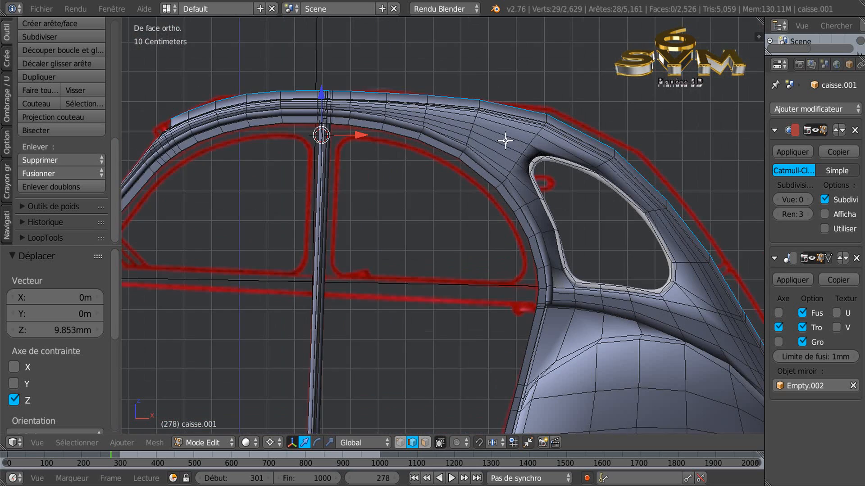
middle_click_drag(469, 171, 568, 229, "shift")
scroll(421, 212, "down", 3)
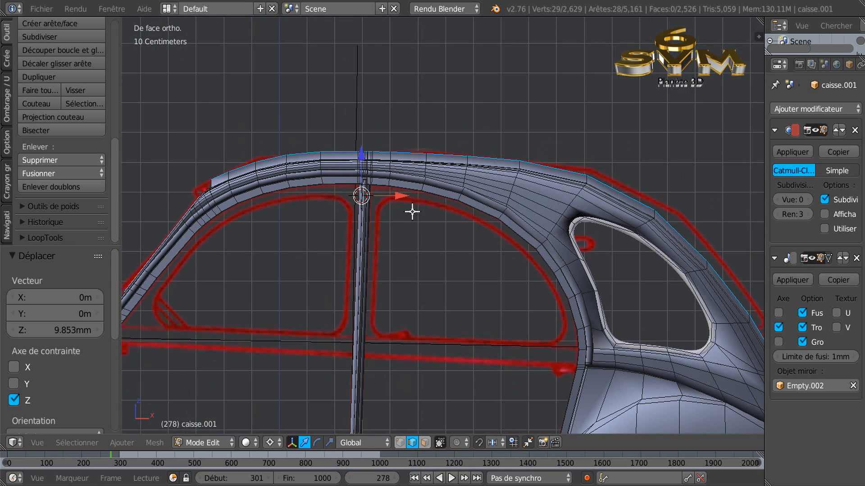
Examine the extruded strip from the front crossbar along the rear window down to the rear panel corner
middle_click_drag(419, 219, 496, 230)
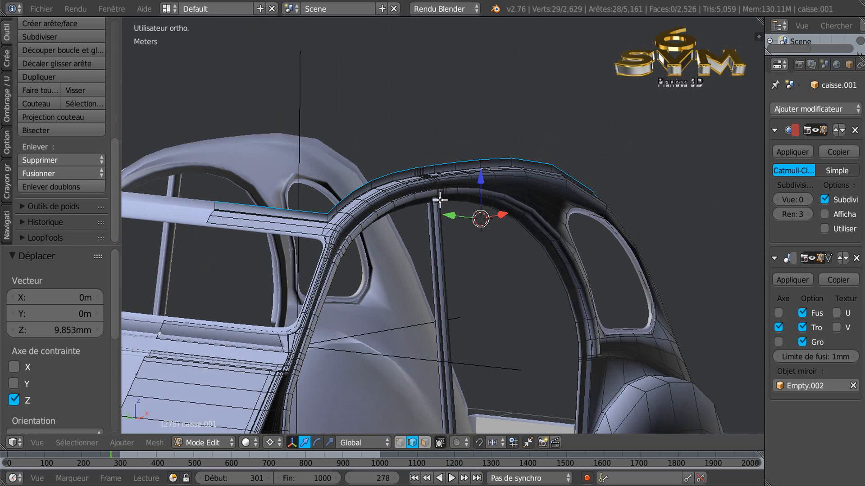
scroll(440, 197, "up", 2)
scroll(586, 191, "down", 2)
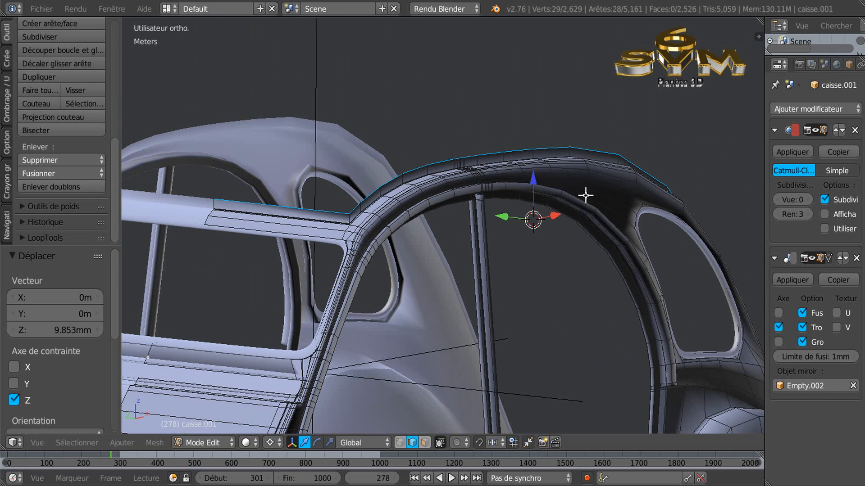
scroll(596, 261, "down", 2)
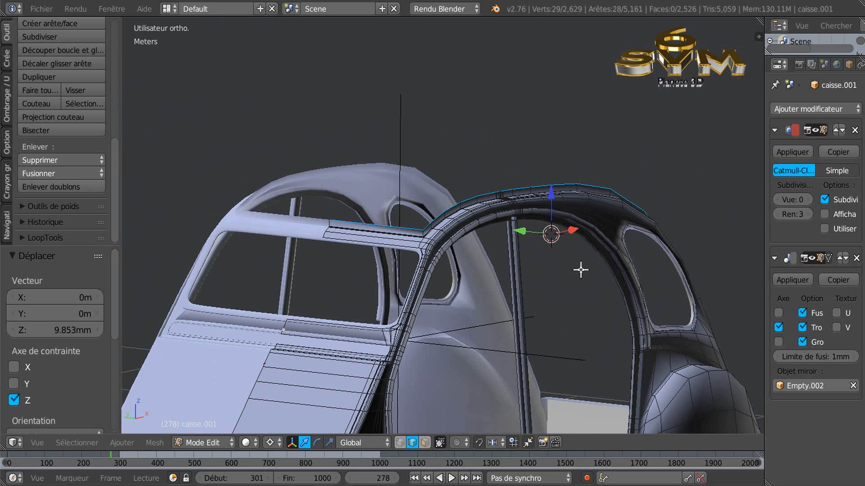
middle_click_drag(595, 282, 516, 283)
middle_click_drag(630, 287, 506, 219, "shift")
scroll(508, 220, "up", 3)
scroll(531, 188, "up", 3)
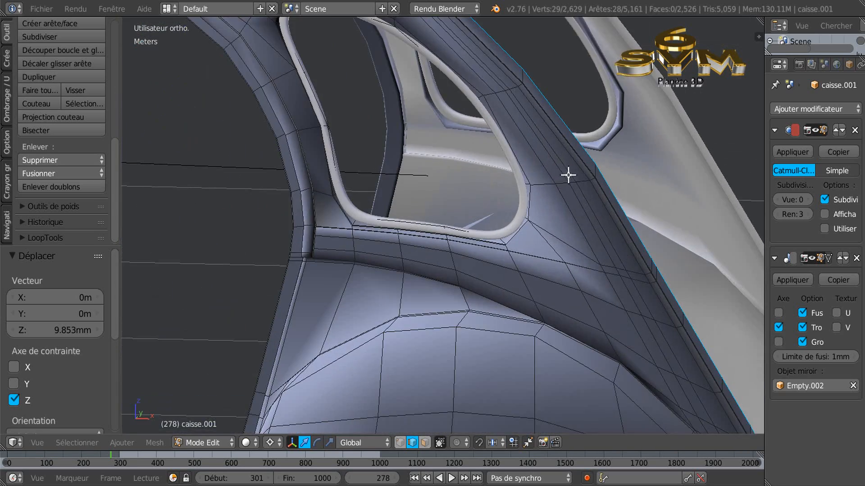
scroll(608, 182, "up", 2)
middle_click_drag(612, 184, 625, 176)
scroll(636, 162, "down", 5)
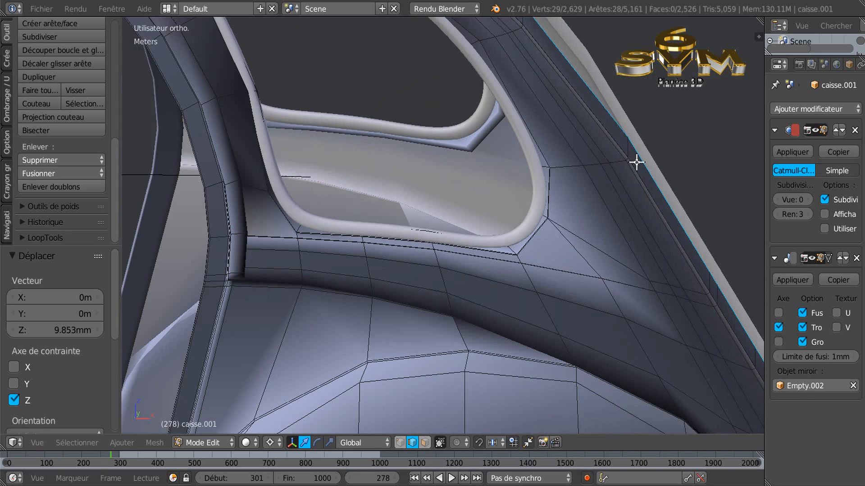
middle_click_drag(570, 84, 643, 218, "shift")
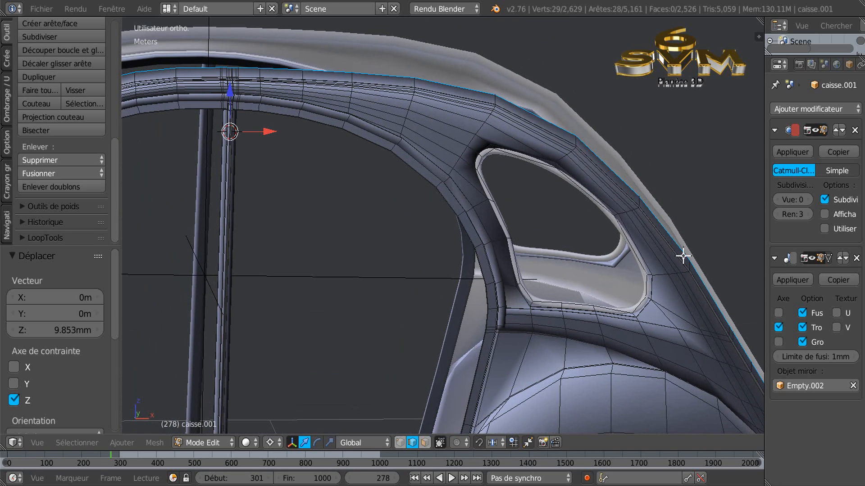
middle_click_drag(684, 255, 631, 163, "shift")
scroll(671, 244, "up", 5)
middle_click_drag(606, 253, 547, 239)
scroll(547, 239, "down", 4)
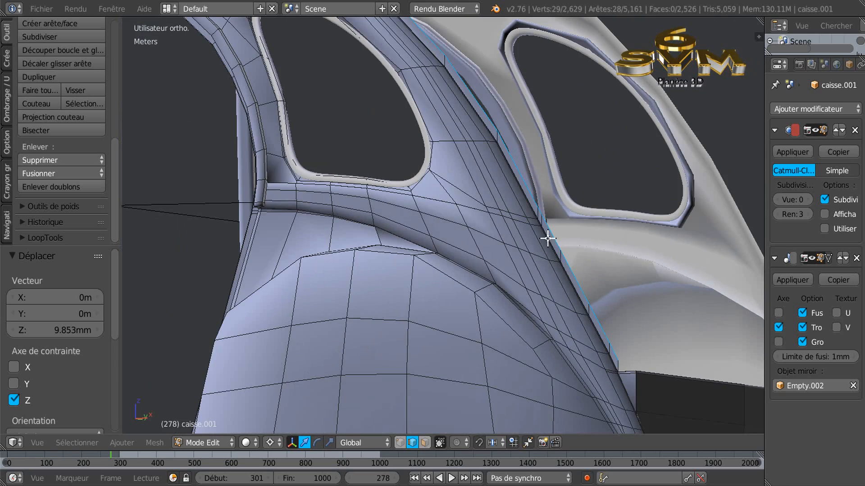
scroll(531, 214, "up", 3)
scroll(516, 213, "down", 2)
middle_click_drag(518, 213, 566, 223)
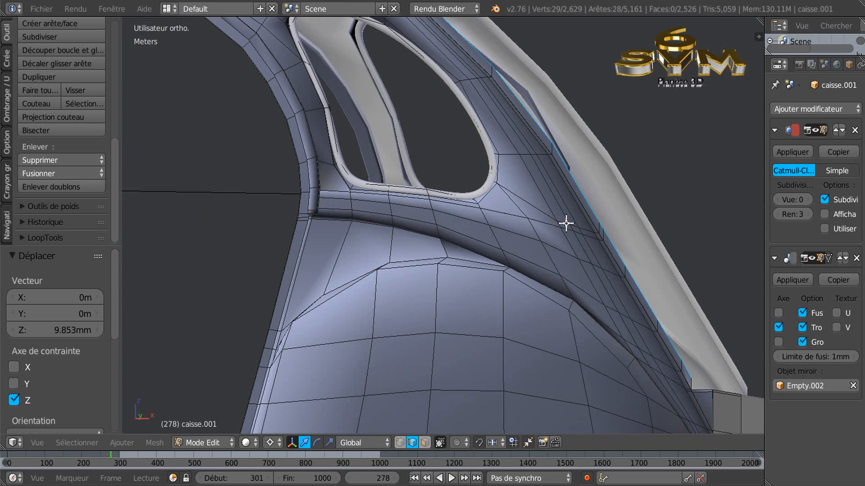
In the side blueprint view, move the extruded roof edges 1.369 cm along X and check the rear end of the strip
key("KP_1")
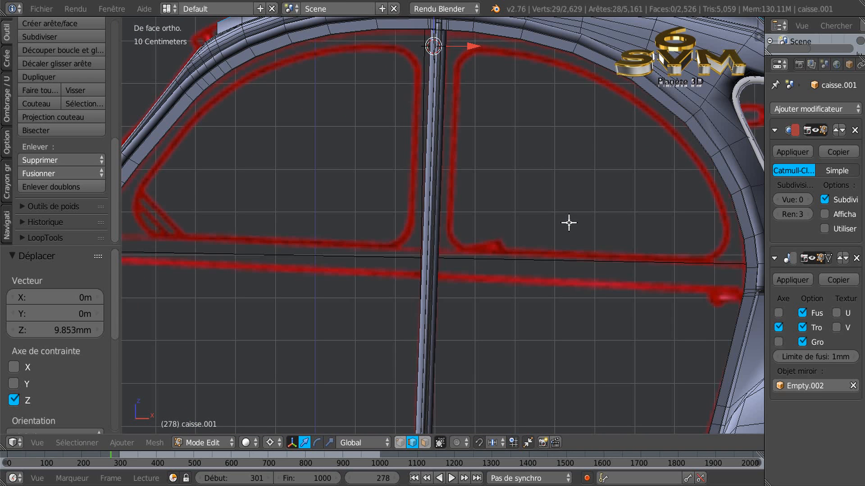
scroll(569, 222, "down", 3)
scroll(515, 247, "up", 2)
middle_click_drag(510, 247, 444, 242, "shift")
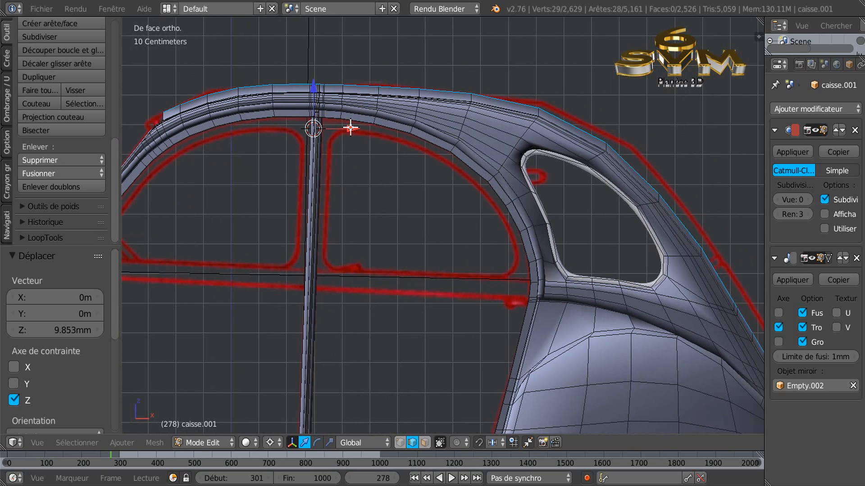
left_click_drag(351, 128, 354, 128)
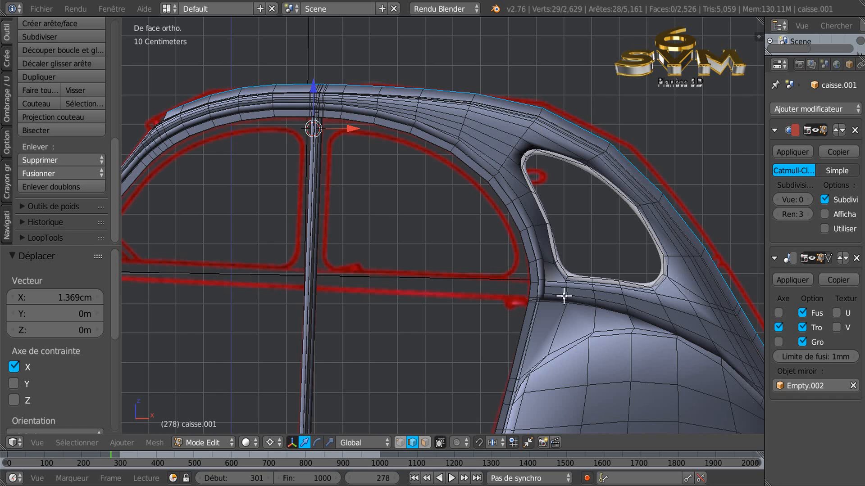
middle_click_drag(451, 318, 380, 201, "shift")
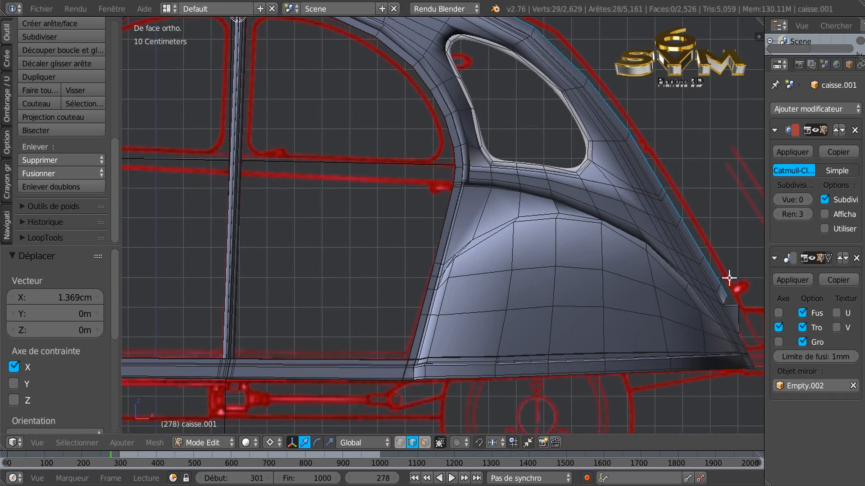
middle_click_drag(397, 249, 503, 334, "shift")
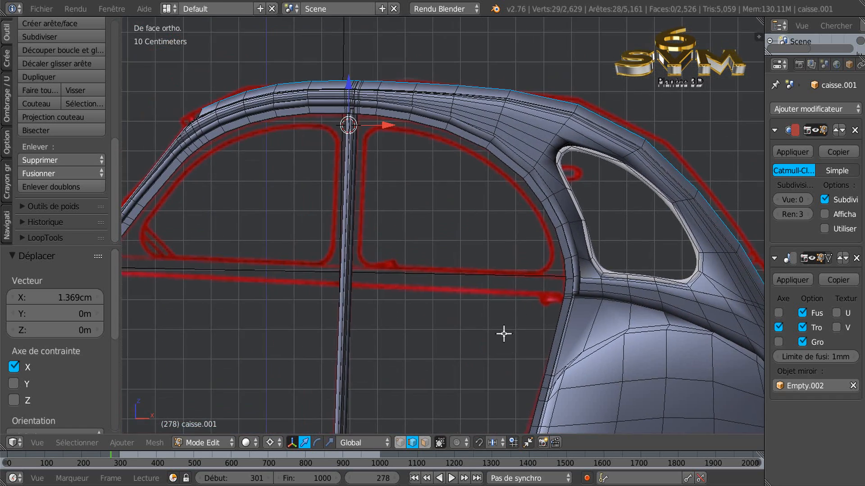
Select only the extruded strip's edge on the front crossbar and move it -1.807 cm along X
middle_click_drag(295, 189, 433, 227, "shift")
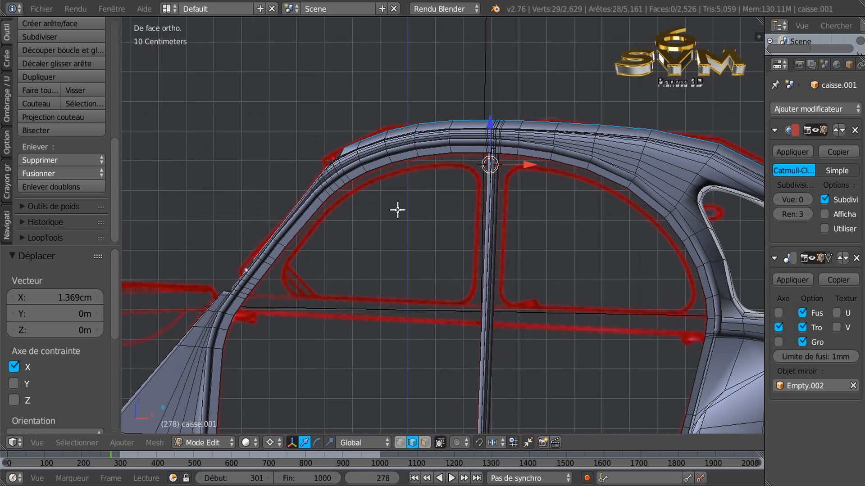
scroll(396, 207, "up", 2)
middle_click_drag(377, 181, 380, 203)
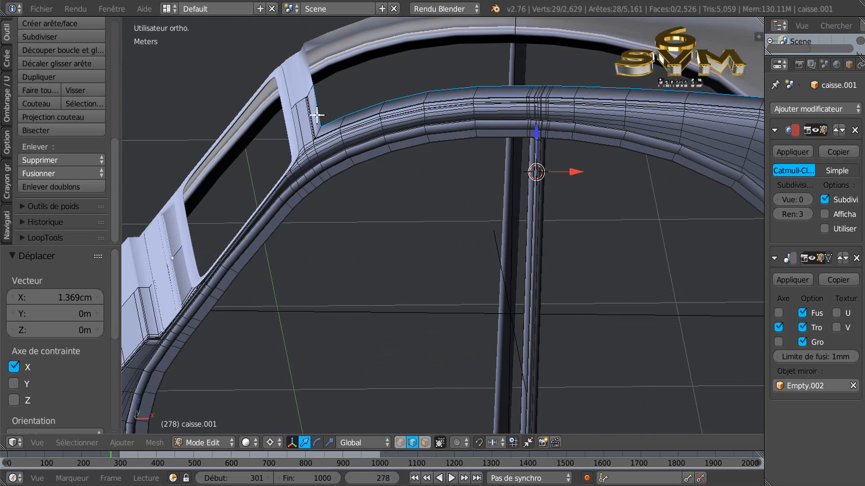
scroll(317, 115, "up", 3)
right_click(319, 100)
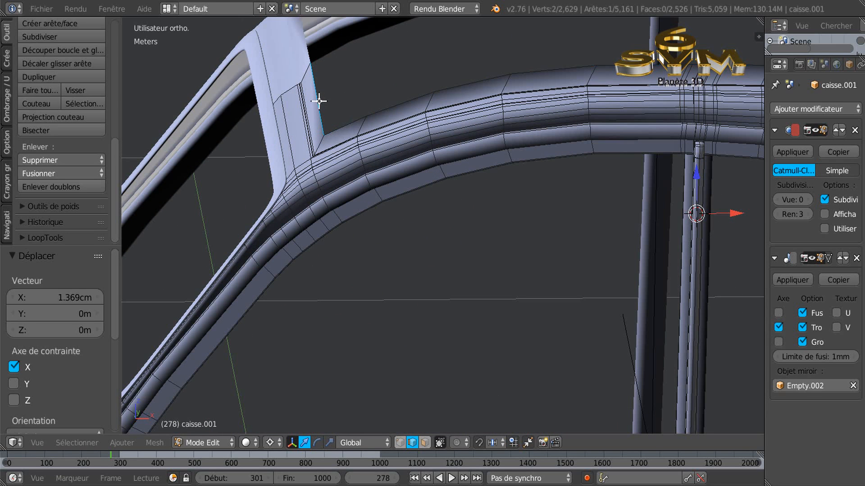
left_click(340, 93)
middle_click_drag(386, 109, 348, 116)
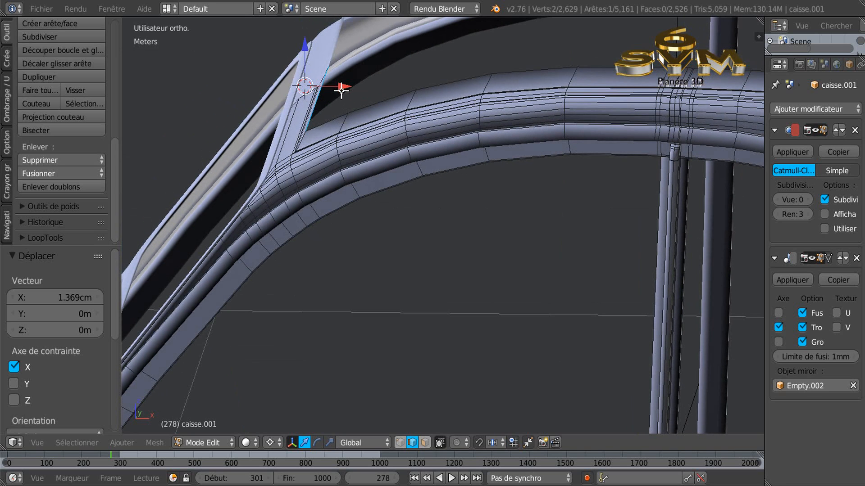
key("g")
key("x")
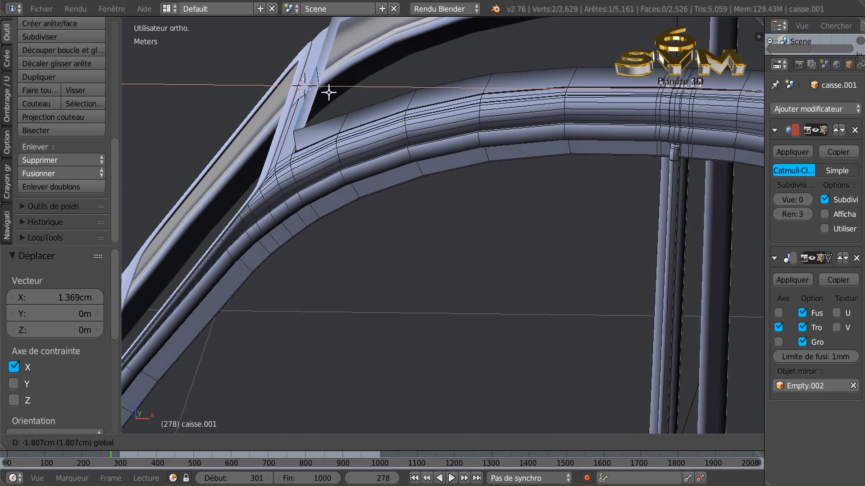
left_click(329, 93)
Against the side blueprint, shift the crossbar's extruded edge 6.788 mm along X
middle_click_drag(332, 89, 371, 85)
scroll(434, 80, "down", 2)
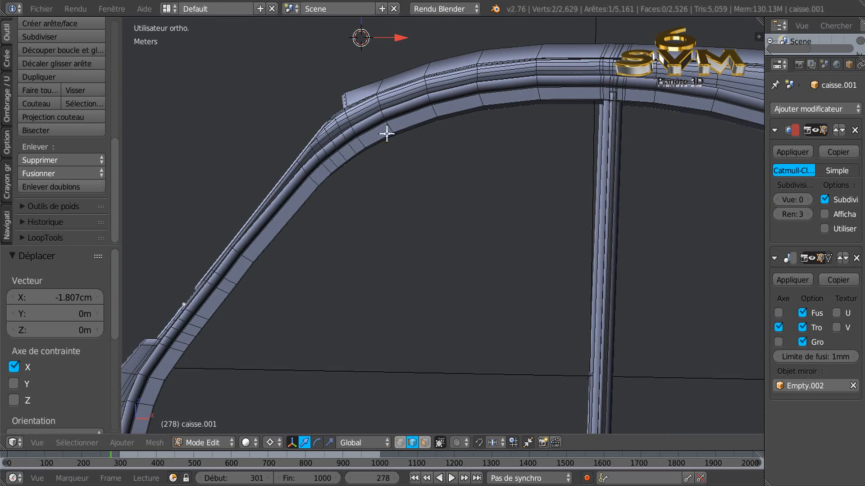
key("KP_1")
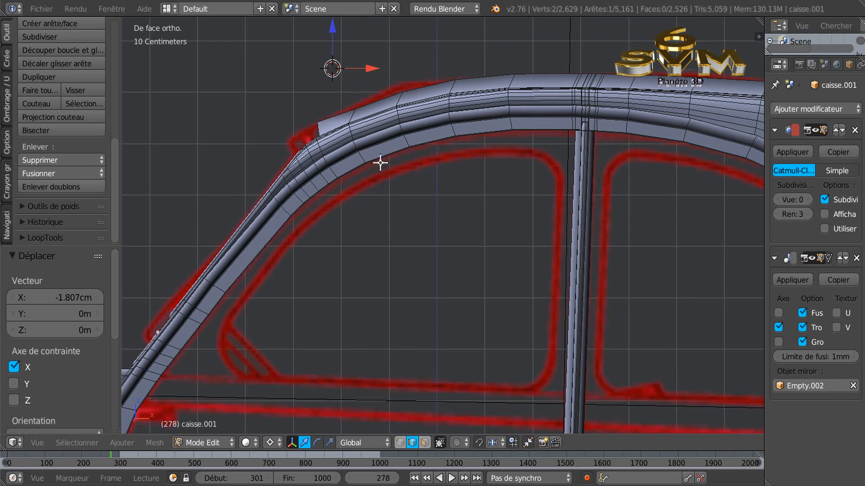
left_click_drag(374, 71, 375, 66)
middle_click_drag(355, 139, 375, 140)
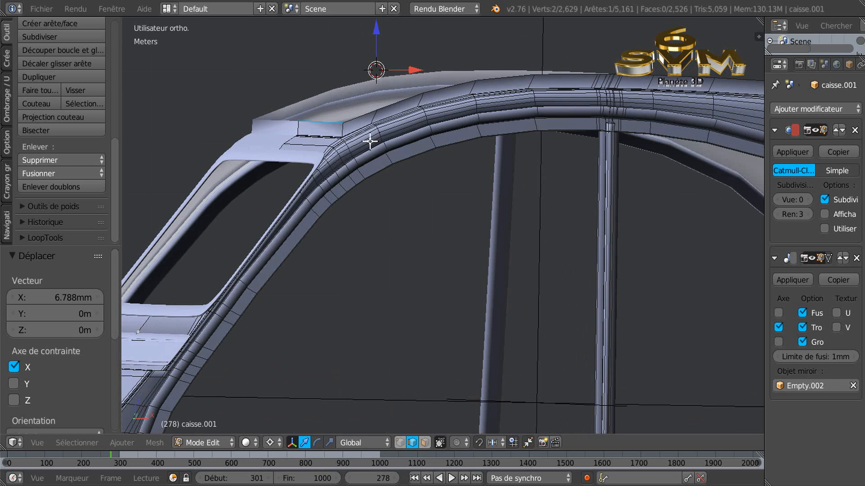
Move the crossbar's extruded edge -3.394 mm along Z
left_click(328, 134)
left_click(330, 89)
left_click(342, 62)
left_click_drag(342, 26, 341, 27)
middle_click_drag(408, 108, 574, 116)
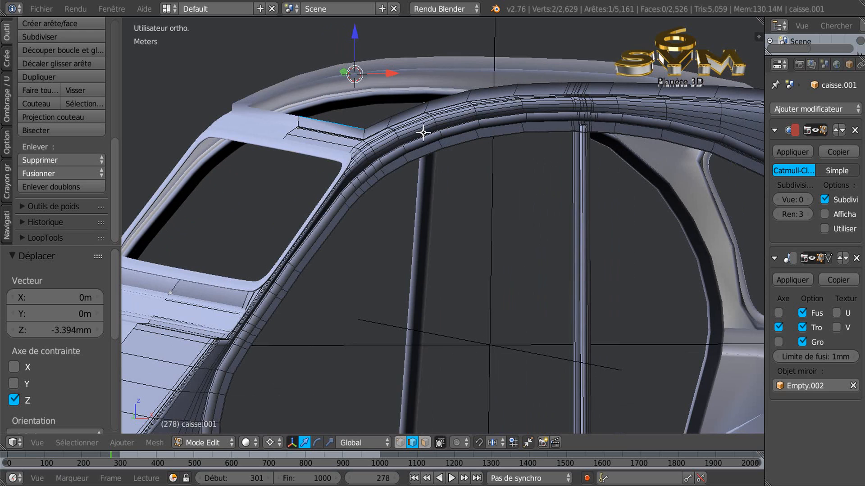
Add the strip's first side edges behind the crossbar corner to the selection
right_click(425, 106, "shift")
right_click(443, 98, "shift")
middle_click_drag(407, 135, 370, 147)
right_click(443, 99, "shift")
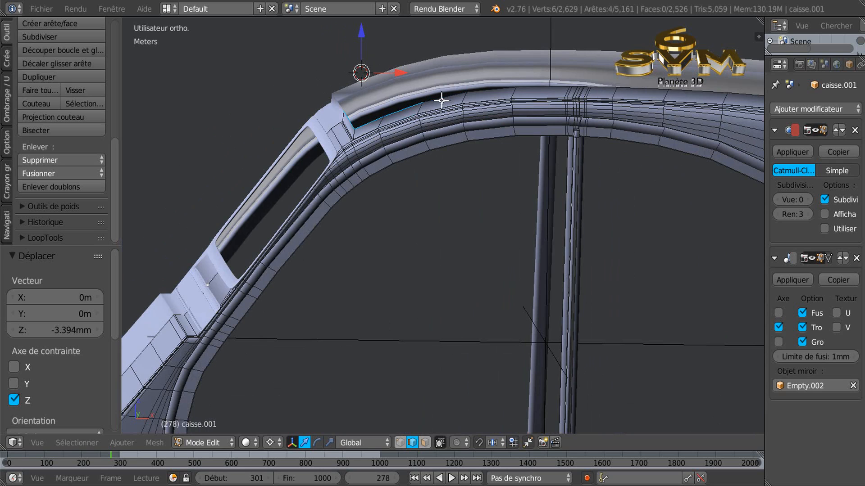
Raise the selected strip edges 2.725 mm along Z and inspect the front corner from several angles
left_click_drag(362, 36, 361, 36)
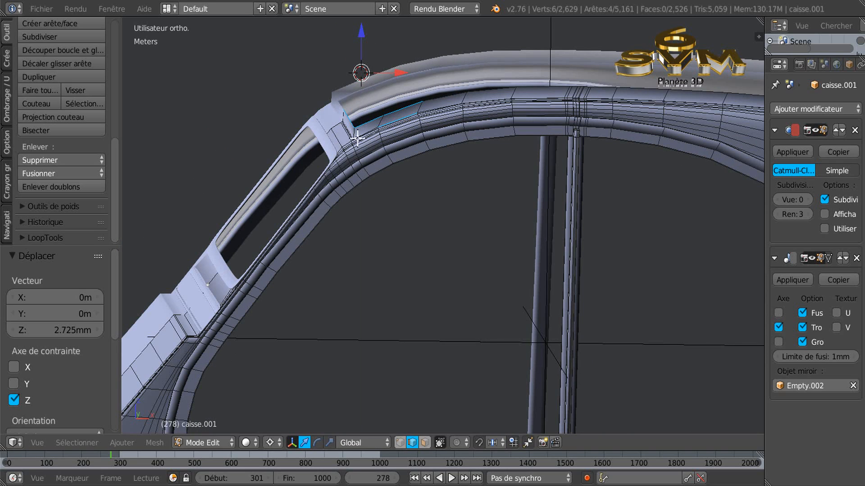
middle_click_drag(341, 137, 334, 117)
scroll(617, 121, "down", 2)
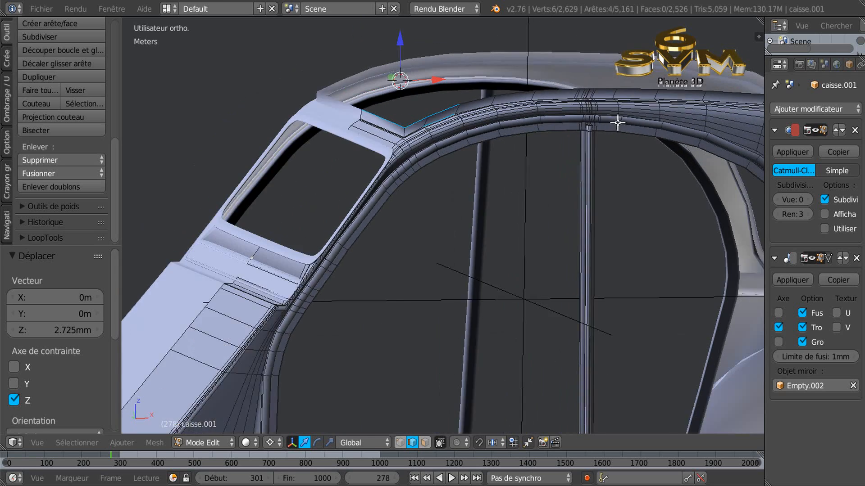
middle_click_drag(540, 160, 484, 157)
scroll(441, 125, "up", 4)
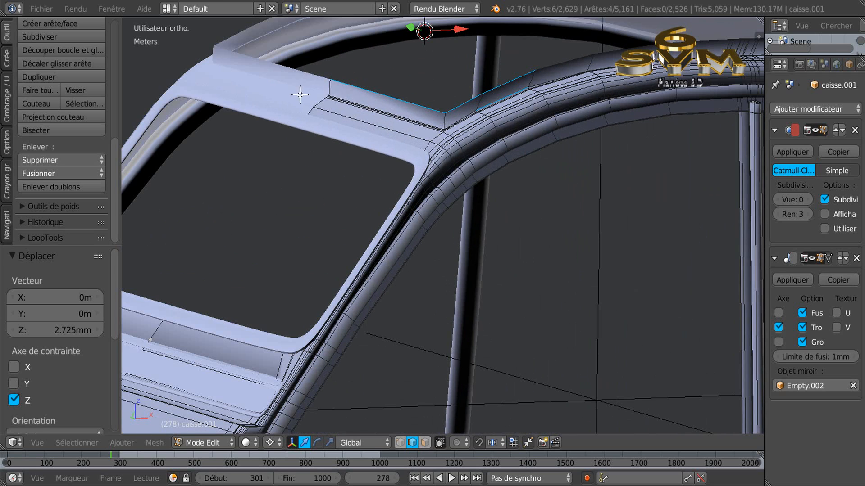
middle_click_drag(436, 133, 448, 133)
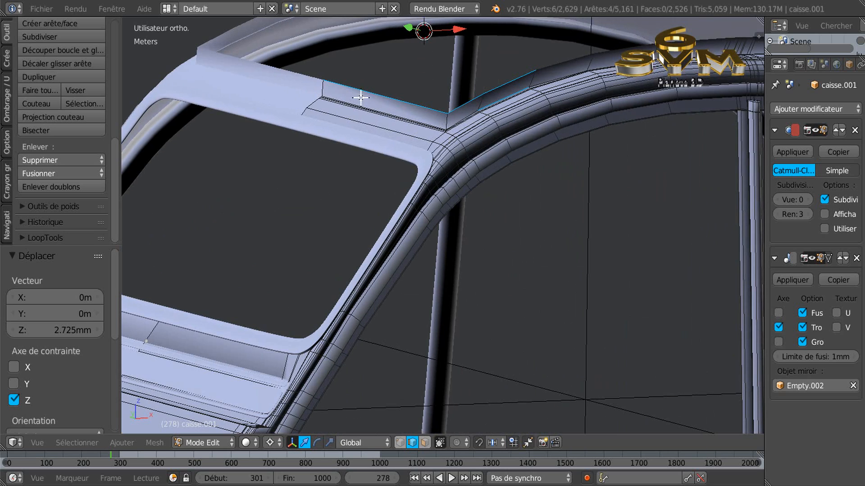
scroll(488, 106, "down", 2)
scroll(429, 143, "down", 2)
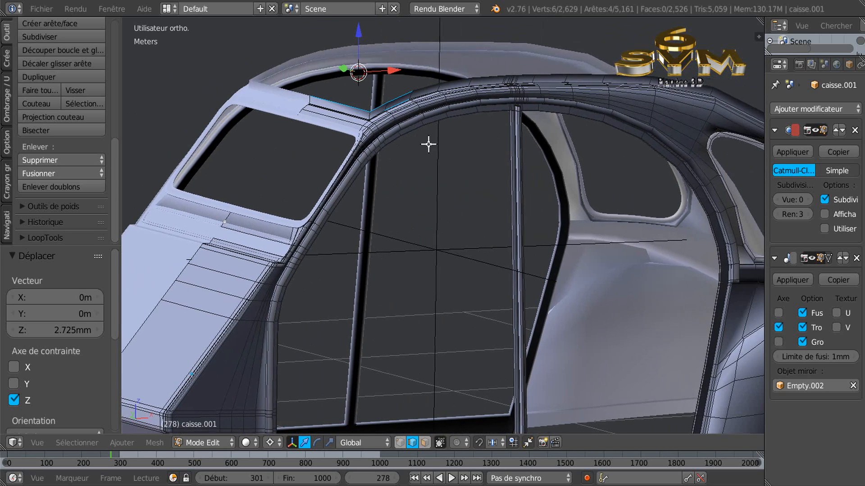
scroll(544, 189, "up", 3)
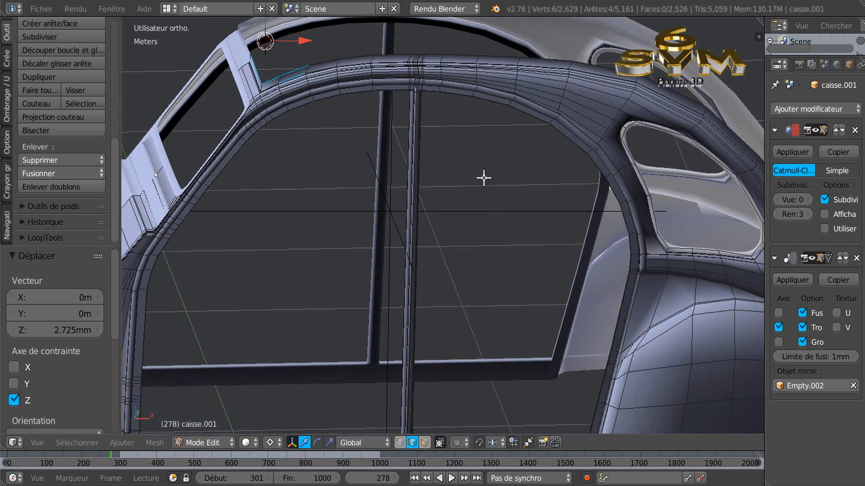
middle_click_drag(449, 183, 473, 189)
scroll(410, 228, "up", 3)
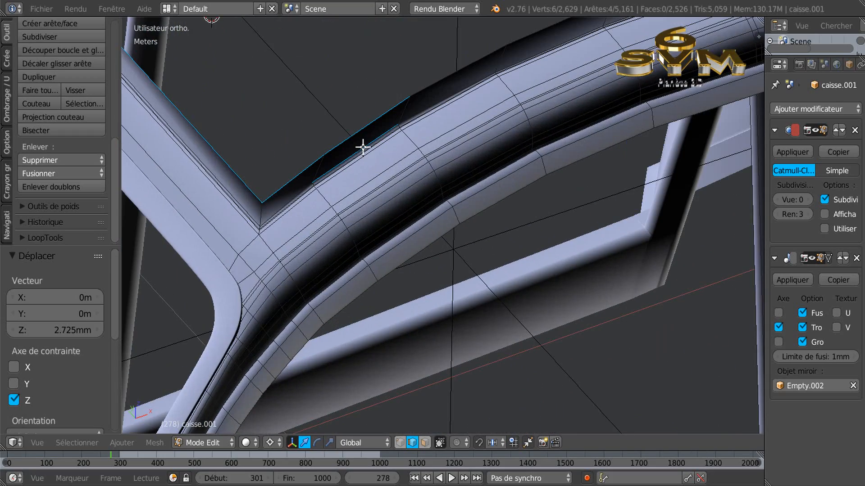
Deselect the stray edge at the base of the strip and undo back to before the last Z move
right_click(363, 147, "shift")
middle_click_drag(348, 163, 335, 125)
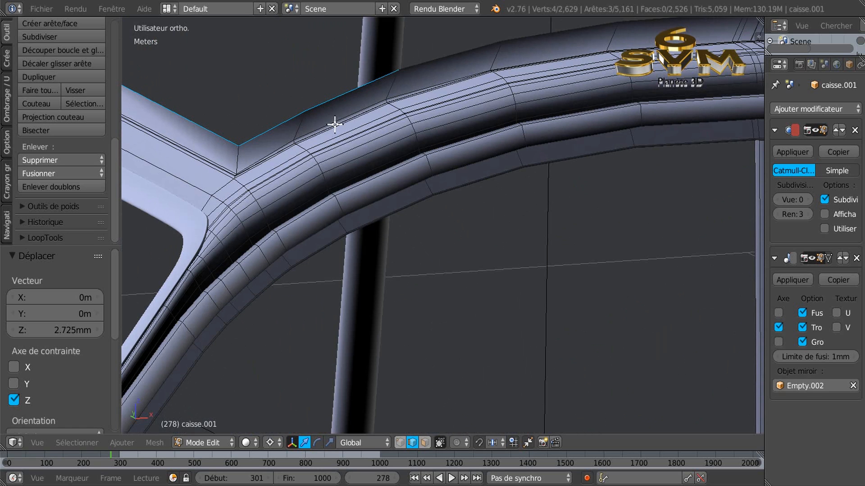
middle_click_drag(405, 125, 422, 122)
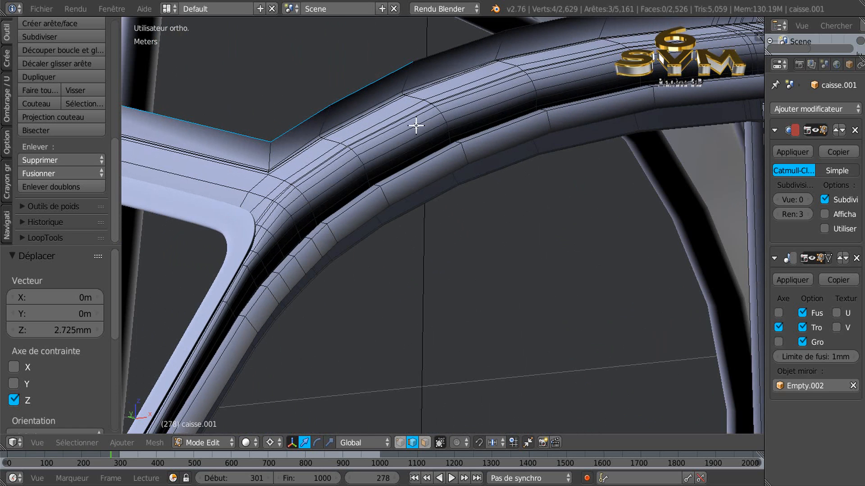
key("z")
key("z")
key("z")
key("z")
key("z")
key("z")
Remove the stray roof-rail edge from the selection and raise the remaining front strip edges 3.292 mm along Z
left_click(399, 129, "shift")
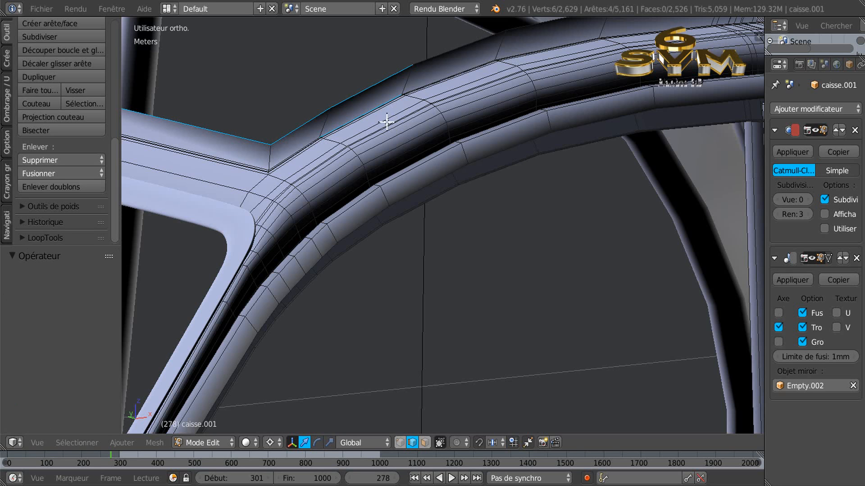
left_click(376, 108, "shift")
middle_click_drag(354, 152, 319, 145)
left_click(318, 144)
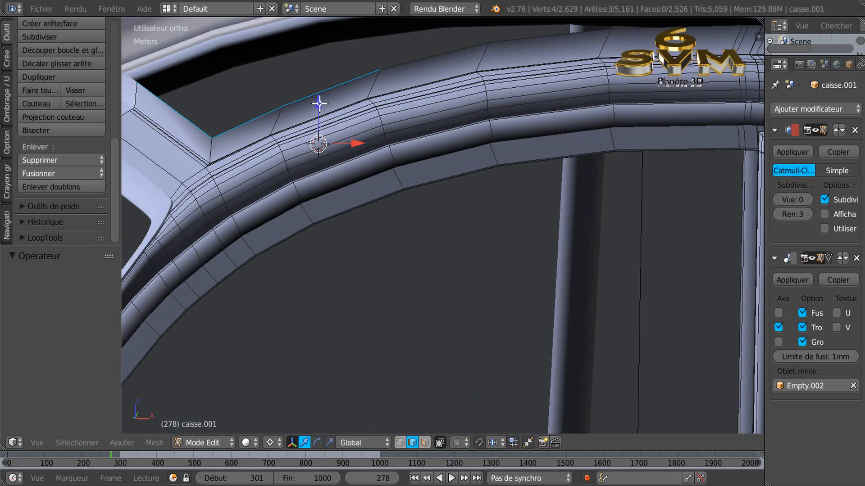
key("g")
key("z")
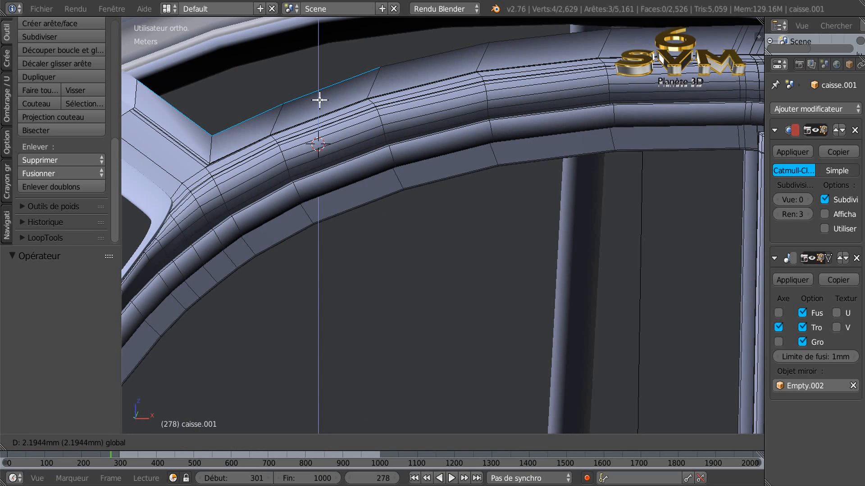
left_click(319, 100)
At the strip's rear end by the lower rear panel, clear the selection and switch to vertex selection
middle_click_drag(317, 140, 383, 144)
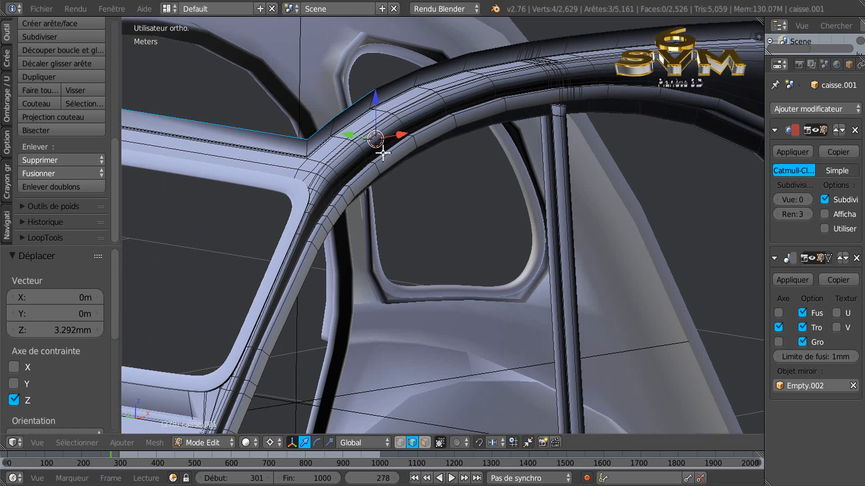
middle_click_drag(349, 177, 420, 184)
middle_click_drag(529, 157, 395, 204)
middle_click_drag(445, 311, 423, 125, "shift")
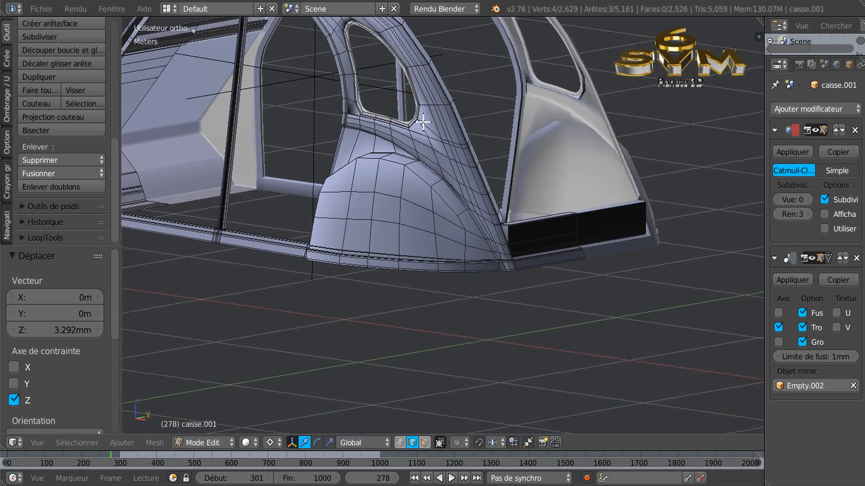
scroll(443, 198, "up", 3)
middle_click_drag(554, 179, 444, 235)
scroll(481, 235, "up", 6)
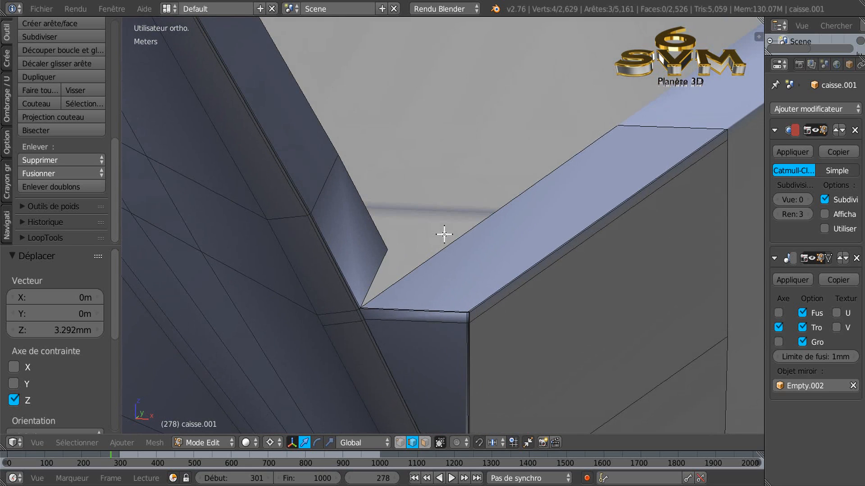
key("a")
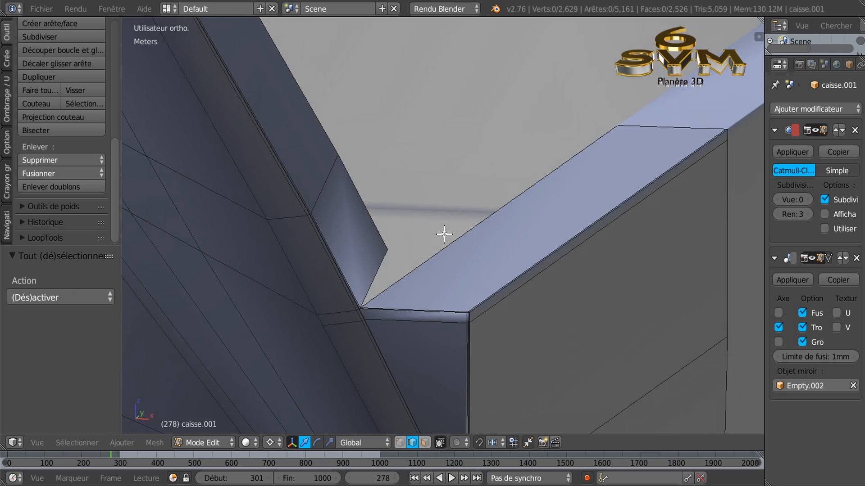
key("a")
key("a")
scroll(407, 270, "up", 1)
left_click(401, 443)
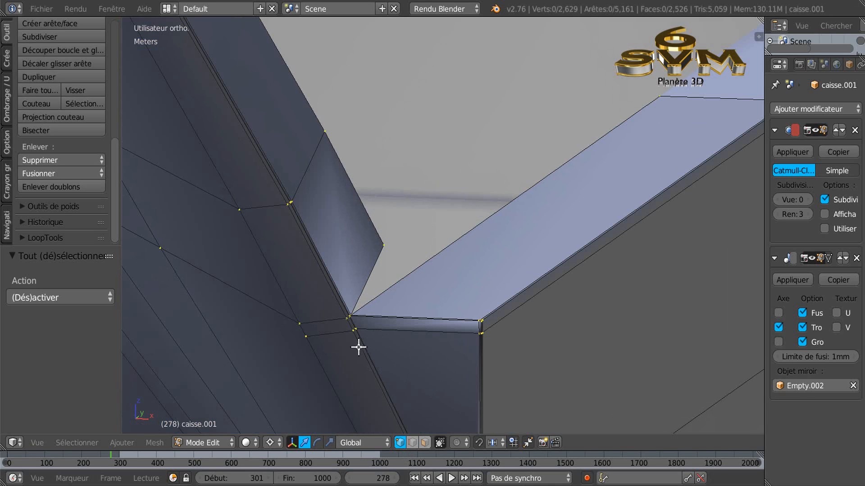
Select the corner vertex where the base of the strip meets the rear panel's upper edge
scroll(359, 347, "up", 4)
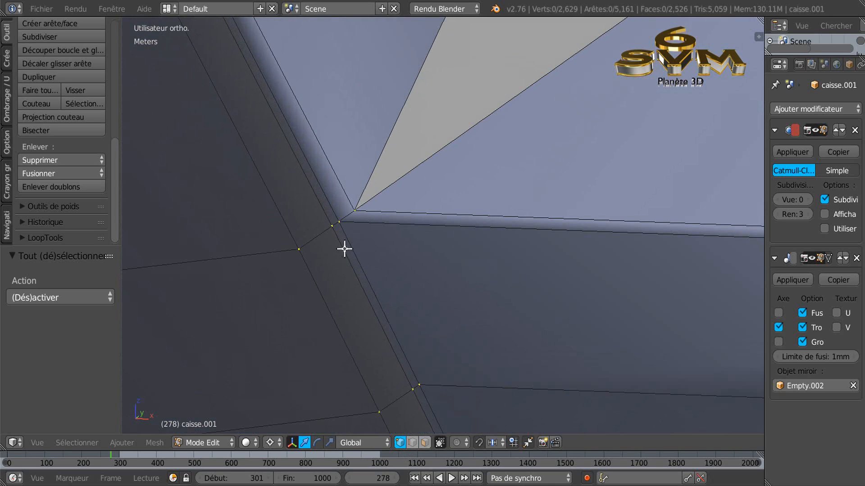
scroll(345, 248, "up", 2)
right_click(355, 189)
scroll(363, 248, "down", 4)
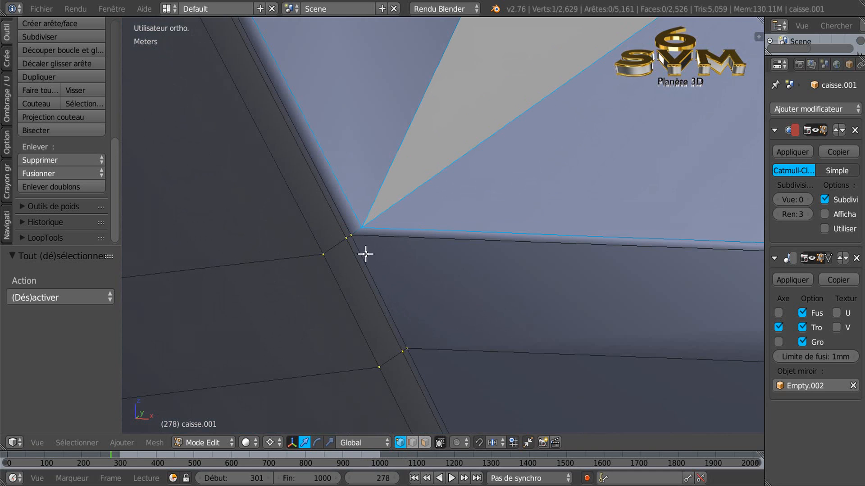
scroll(366, 254, "down", 4)
middle_click_drag(340, 313, 382, 208)
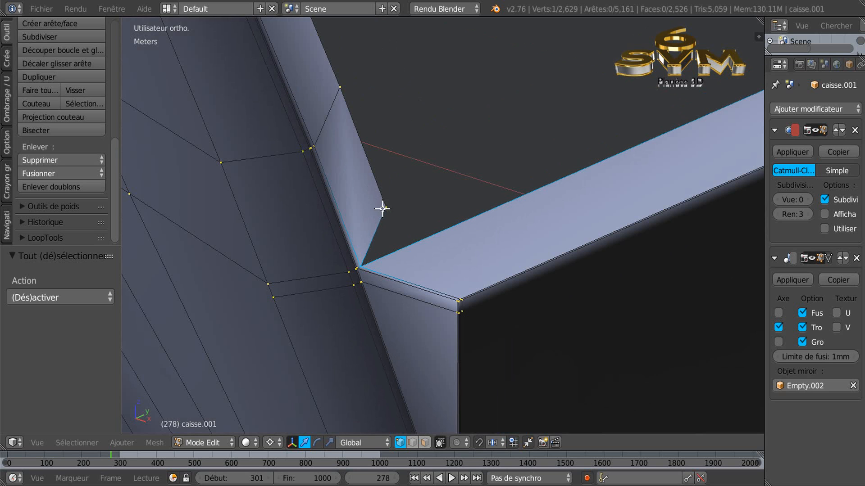
middle_click_drag(395, 353, 441, 342)
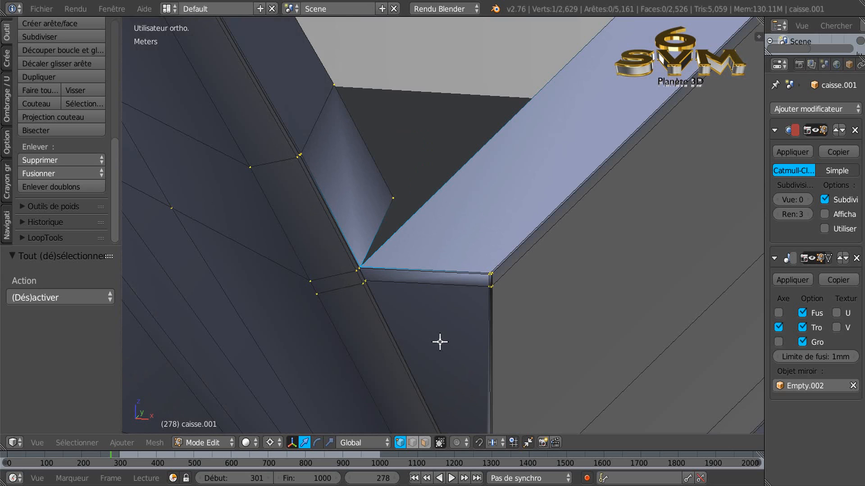
Set the pivot point to the 3D cursor and snap the cursor to the selected corner vertex
left_click(270, 442)
left_click(270, 412)
key("shift+s")
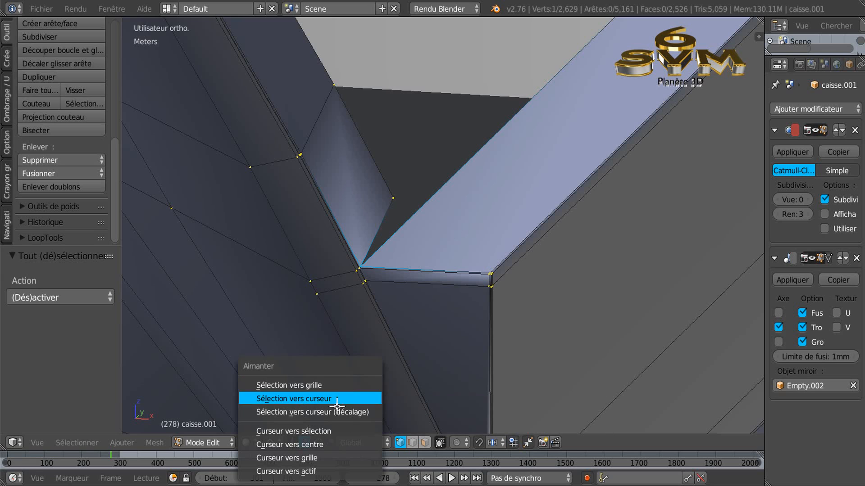
left_click(312, 431)
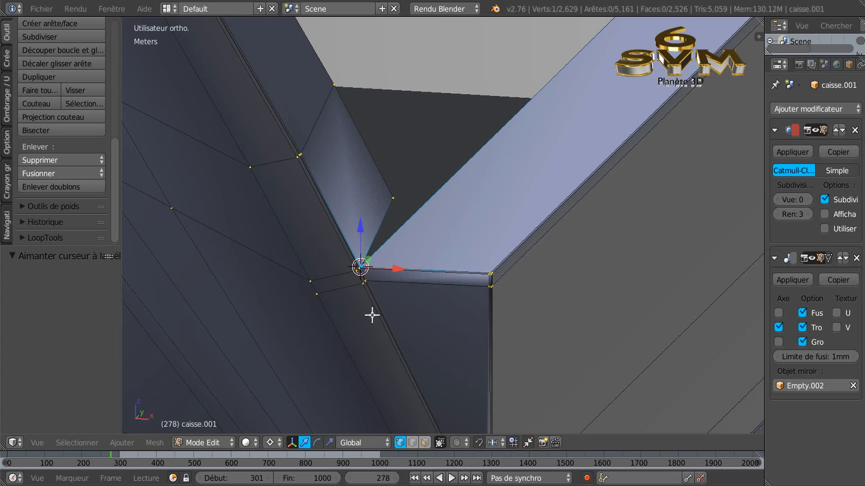
Add the strip's outer end vertex to the selection and rotate it 62.9° around the 3D cursor in front view
right_click(391, 192, "shift")
scroll(283, 356, "down", 1)
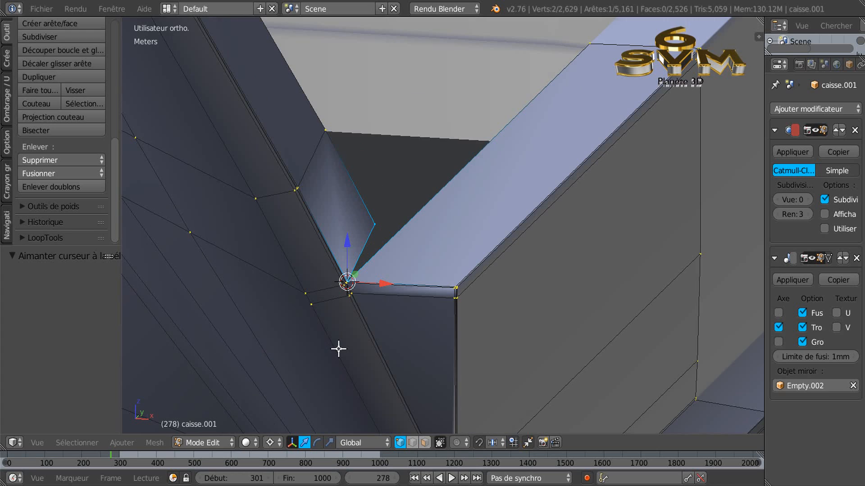
key("KP_1")
scroll(558, 257, "down", 5)
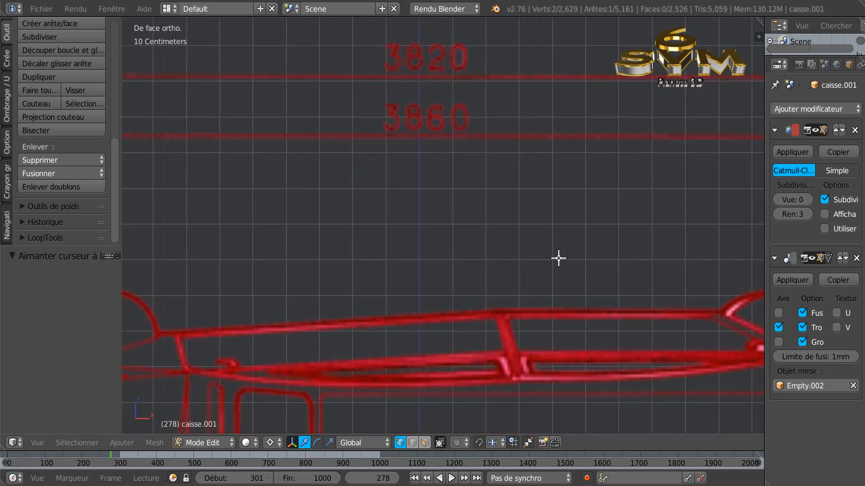
middle_click_drag(642, 197, 373, 350, "shift")
scroll(468, 211, "up", 1)
scroll(468, 210, "up", 5)
middle_click_drag(489, 129, 473, 302, "shift")
scroll(473, 302, "up", 3)
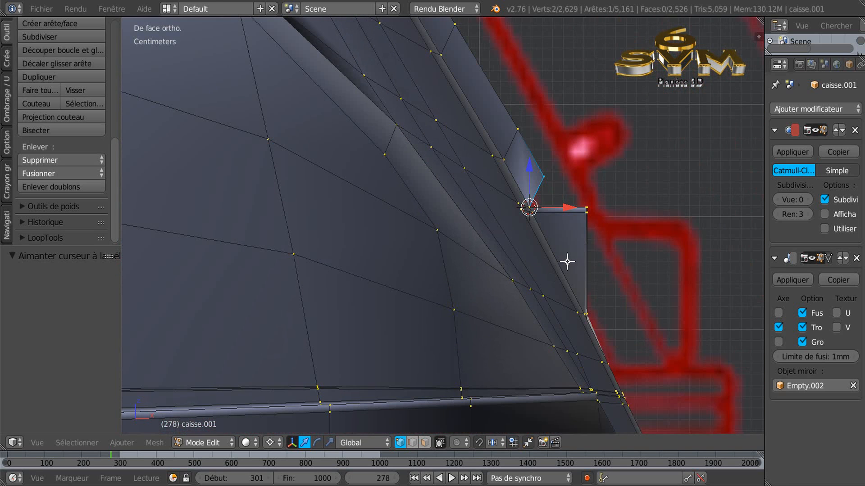
key("r")
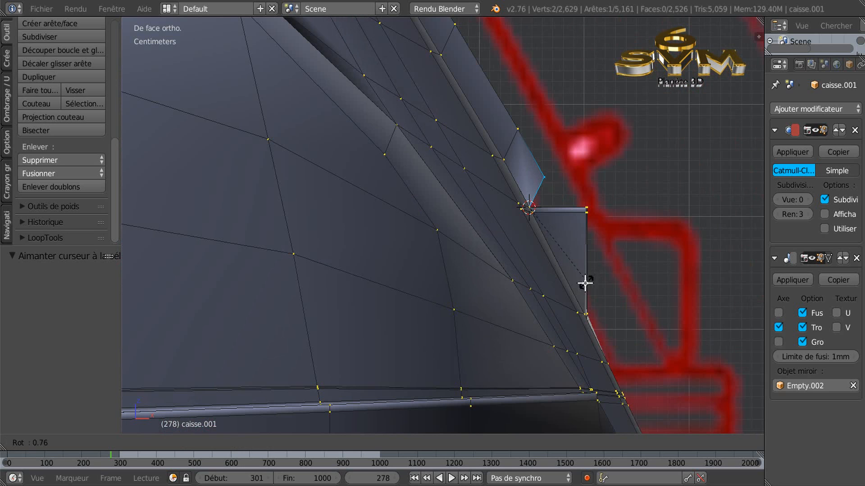
left_click(505, 270)
Select only the strip's outer end vertex and move it -1.801 mm along X on the rear panel's upper edge
middle_click_drag(558, 246, 614, 158)
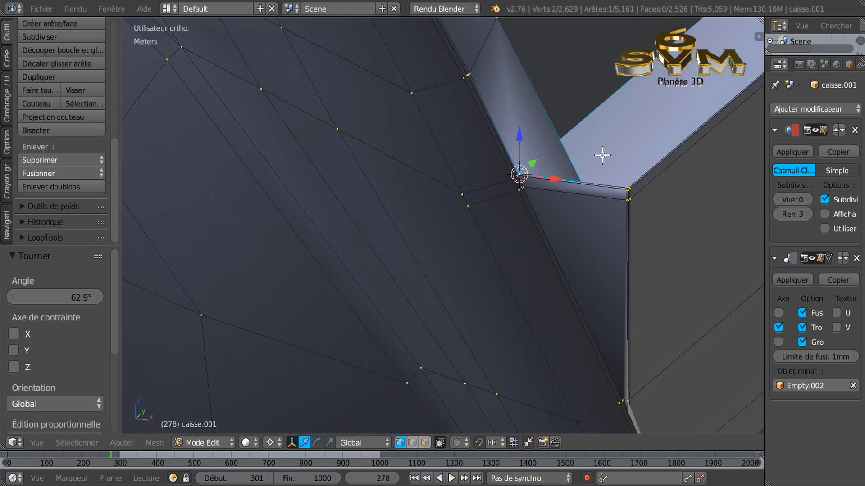
scroll(602, 155, "down", 3)
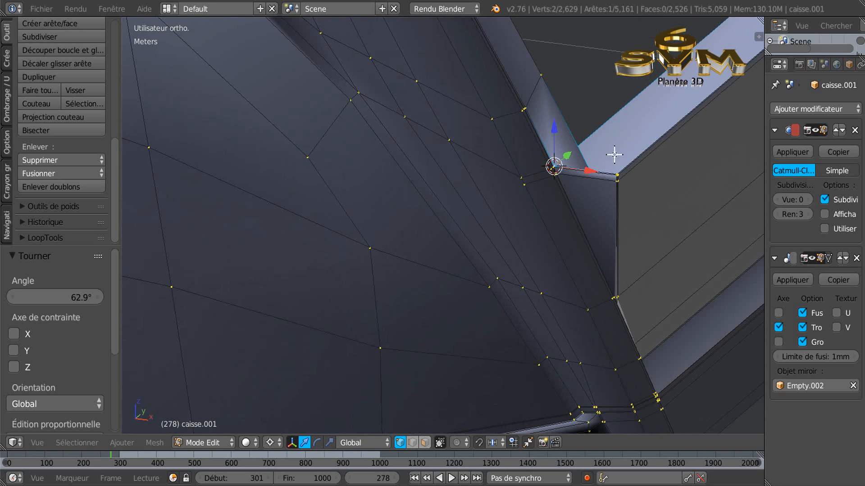
scroll(601, 186, "down", 2)
middle_click_drag(579, 225, 604, 212, "shift")
scroll(548, 255, "up", 3)
scroll(580, 217, "up", 3)
right_click(529, 200)
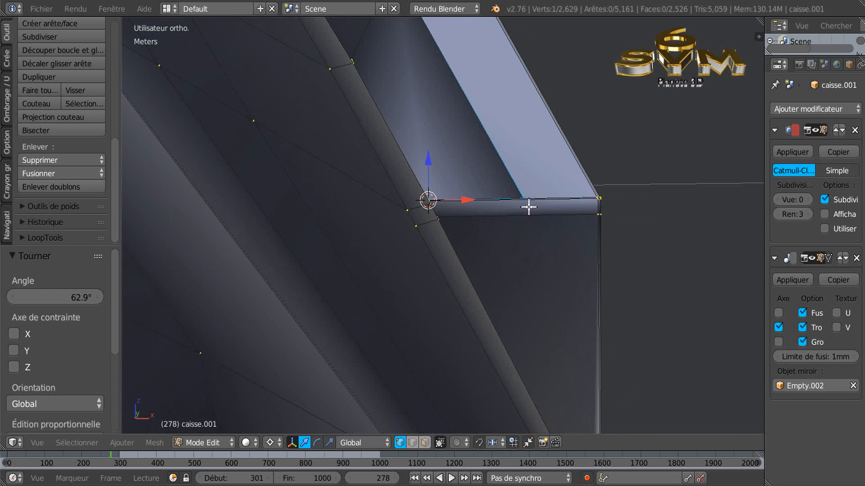
scroll(544, 239, "down", 4)
mouse_move(543, 257)
middle_mouse_down()
mouse_move(531, 253)
mouse_move(513, 200)
mouse_move(544, 249)
mouse_move(401, 259)
mouse_move(511, 275)
mouse_move(515, 287)
mouse_move(515, 278)
middle_mouse_up()
key("g")
key("x")
left_click(526, 223)
Select the strip's entire outer edge loop and display the body in wireframe up to the front crossbar
scroll(513, 199, "down", 5)
scroll(538, 248, "up", 3)
middle_click_drag(545, 243, 605, 219)
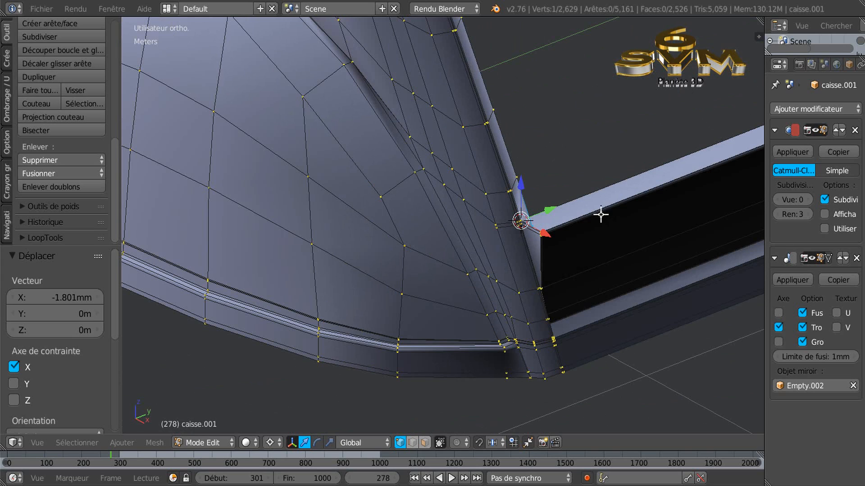
right_click(510, 158, "alt")
scroll(509, 171, "down", 4)
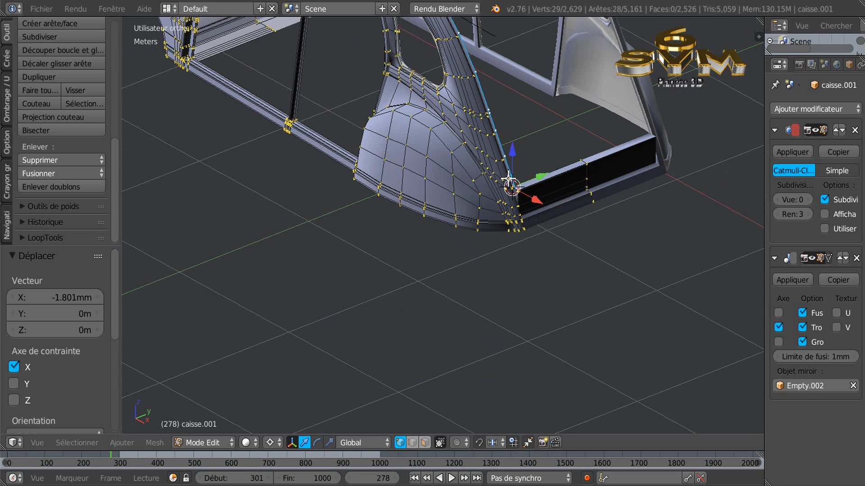
key("z")
scroll(511, 181, "down", 3)
middle_click_drag(535, 192, 646, 204)
middle_click_drag(400, 195, 454, 199)
scroll(454, 199, "up", 8)
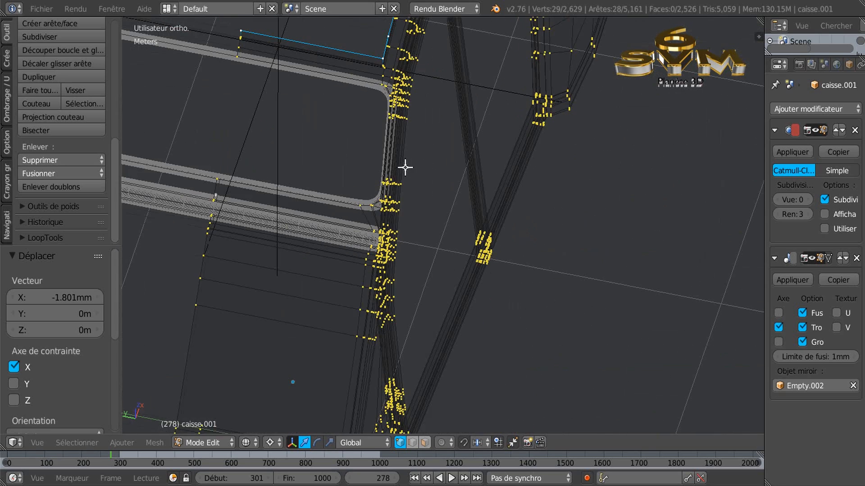
Return to solid display and examine the strip's selected outer edge loop from the front crossbar corner to the rear panel
key("z")
middle_click_drag(463, 136, 523, 382, "shift")
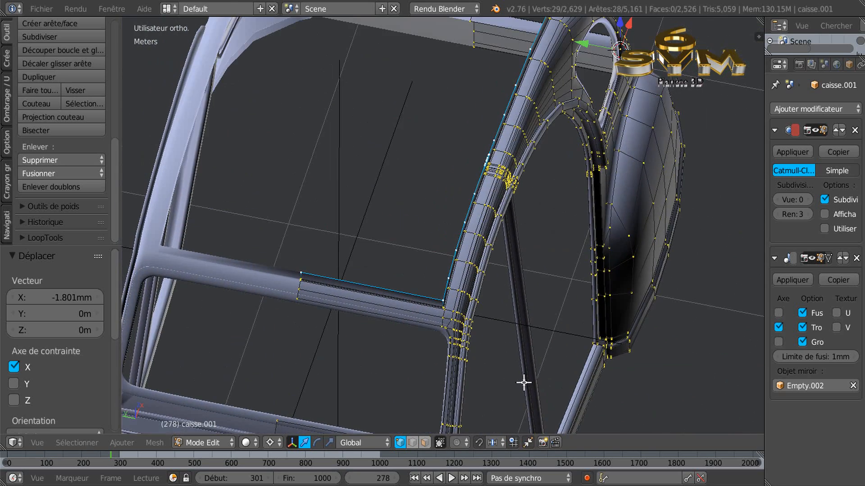
scroll(471, 334, "up", 7)
middle_click_drag(332, 227, 390, 238)
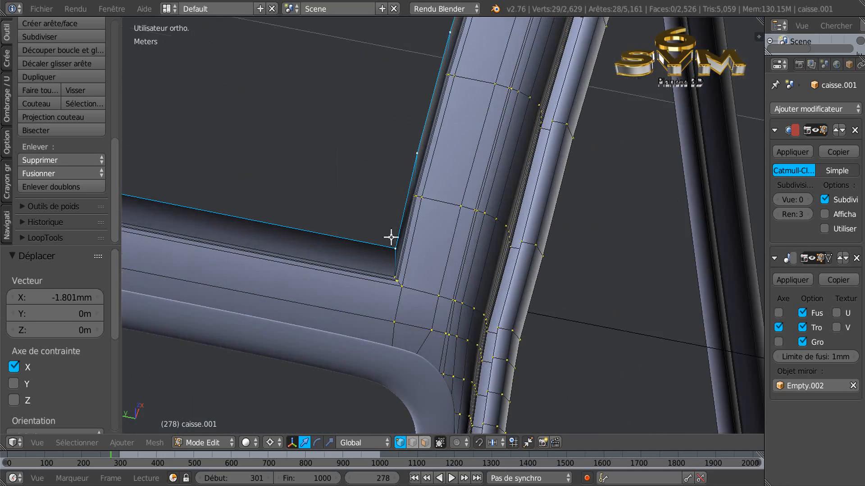
scroll(455, 217, "down", 5)
middle_click_drag(472, 217, 404, 238)
scroll(405, 237, "down", 5)
middle_click_drag(498, 211, 391, 217)
middle_click_drag(521, 255, 419, 237)
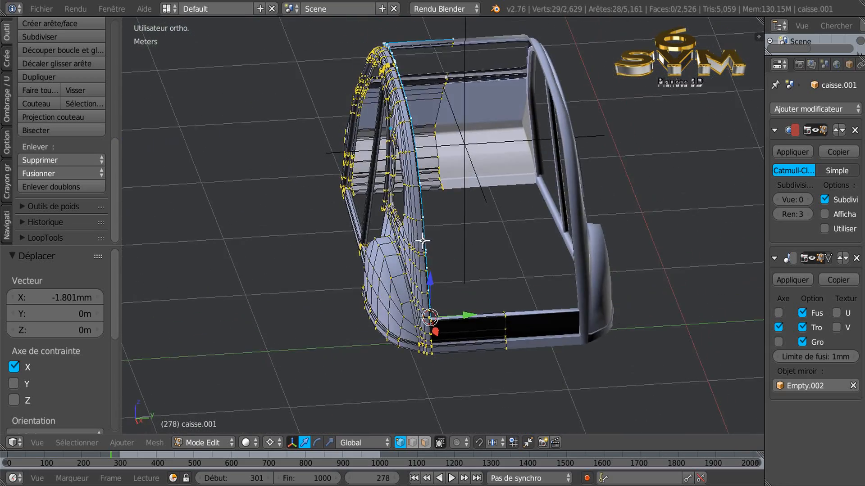
scroll(440, 258, "up", 3)
scroll(441, 300, "down", 3)
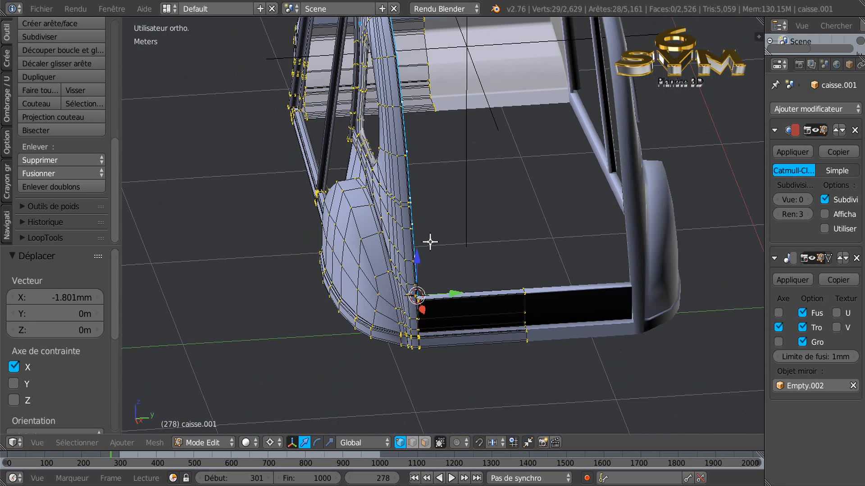
scroll(437, 264, "up", 1)
middle_click_drag(395, 192, 585, 313)
scroll(314, 168, "up", 3)
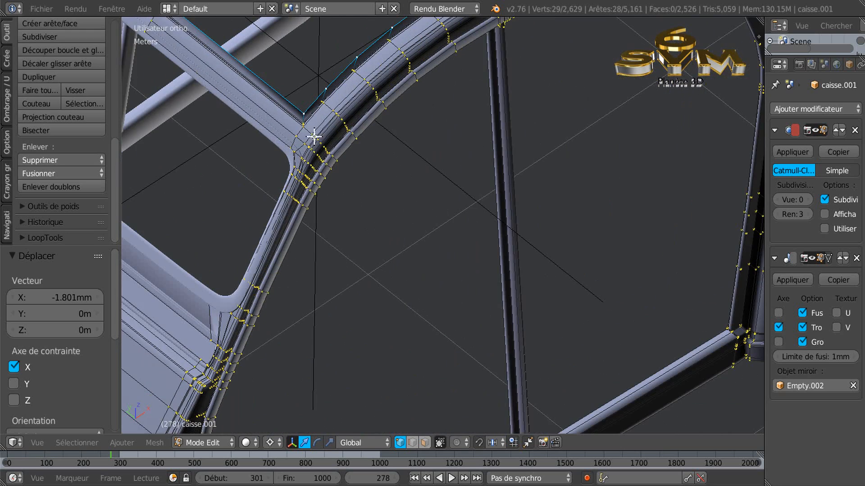
middle_click_drag(321, 151, 433, 270, "shift")
scroll(401, 237, "up", 3)
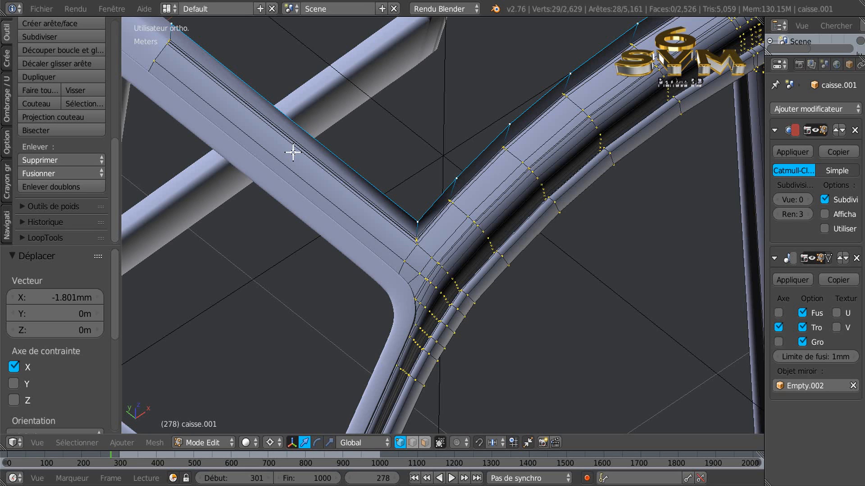
scroll(294, 151, "down", 2)
scroll(403, 194, "down", 2)
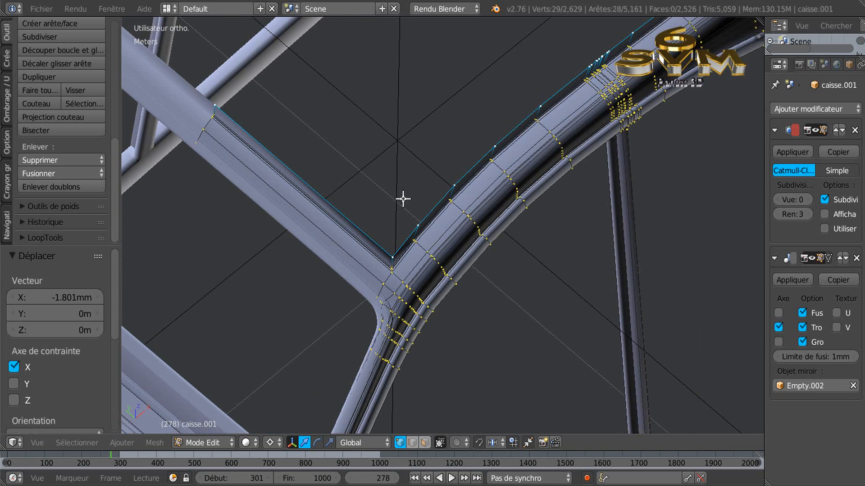
middle_click_drag(406, 194, 415, 182)
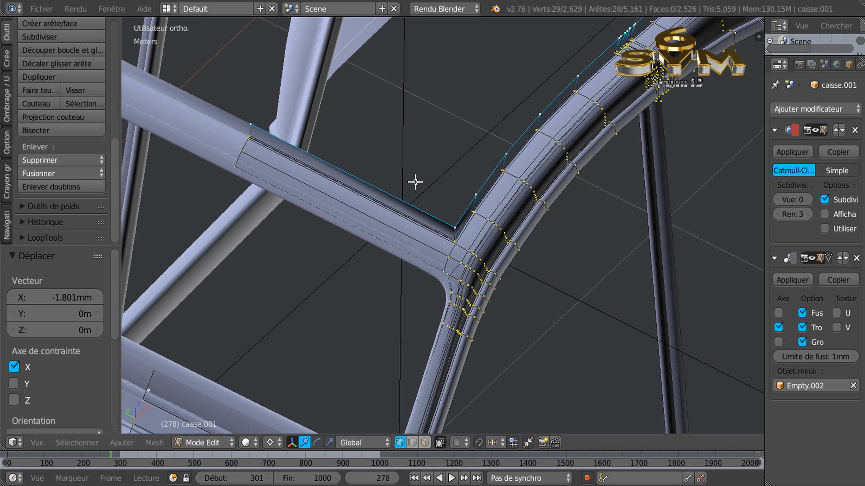
scroll(415, 182, "down", 4)
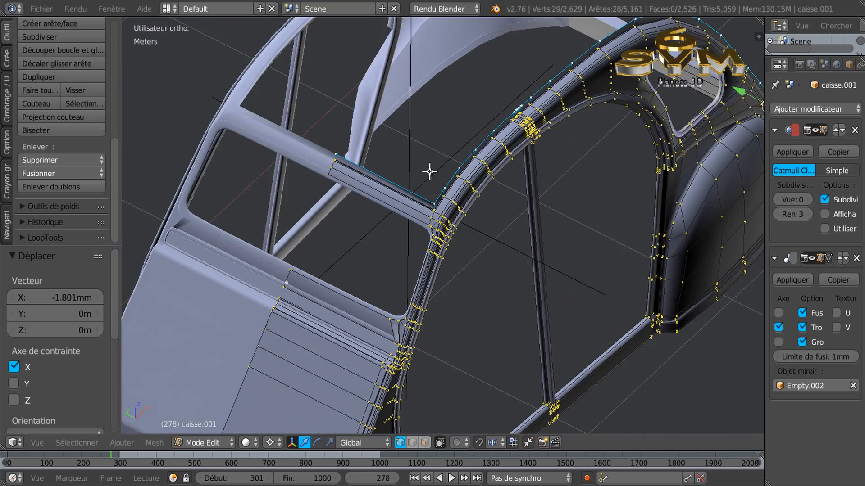
Extrude the strip's outer edge loop and move the new edges 2.223 cm along Y towards the roof opening
scroll(521, 177, "down", 3)
middle_click_drag(573, 211, 505, 210)
scroll(505, 211, "up", 7)
middle_click_drag(450, 279, 515, 132, "shift")
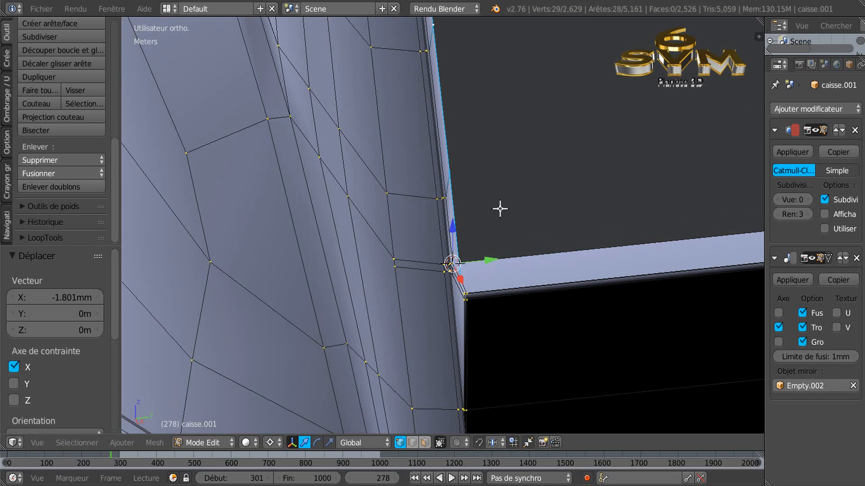
key("e")
right_click(498, 209)
left_click(498, 210)
left_click_drag(533, 206, 561, 201)
scroll(550, 206, "down", 4)
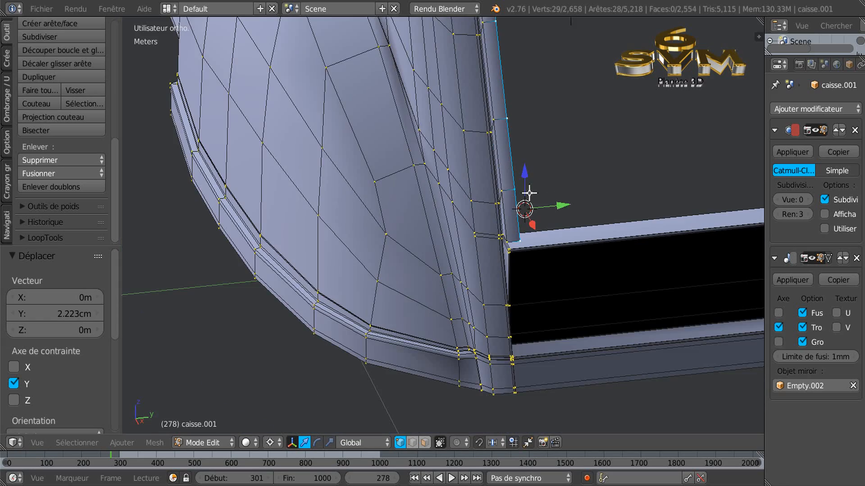
Set the subdivision modifier's viewport level to 2
scroll(530, 194, "down", 5)
middle_click_drag(536, 162, 550, 346)
scroll(571, 155, "down", 1)
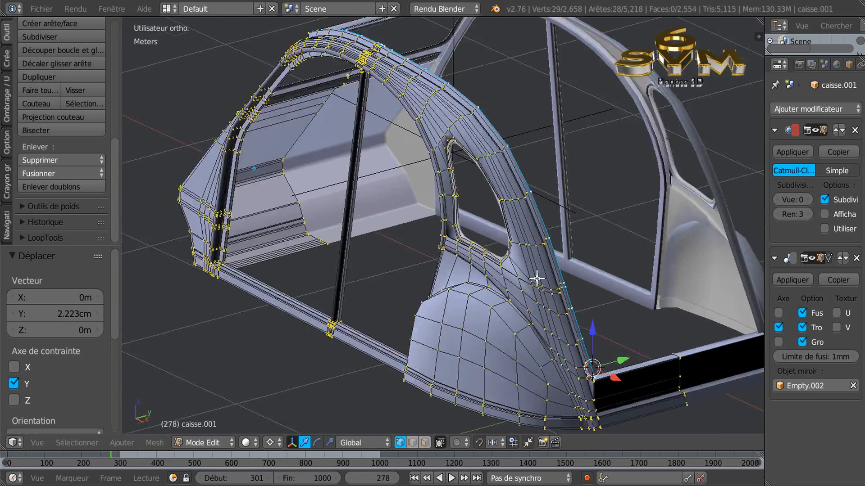
middle_click_drag(537, 280, 589, 299)
left_click(807, 200)
left_click(807, 200)
middle_click_drag(405, 298, 463, 288)
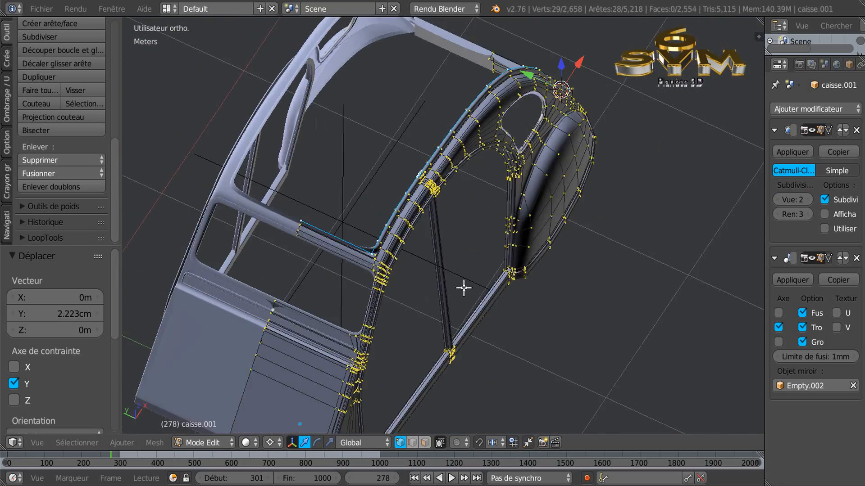
Examine the smoothed strip along the roof opening, from the front crossbar corner to the rear panel
scroll(463, 287, "down", 1)
scroll(386, 288, "up", 4)
middle_click_drag(396, 257, 367, 276)
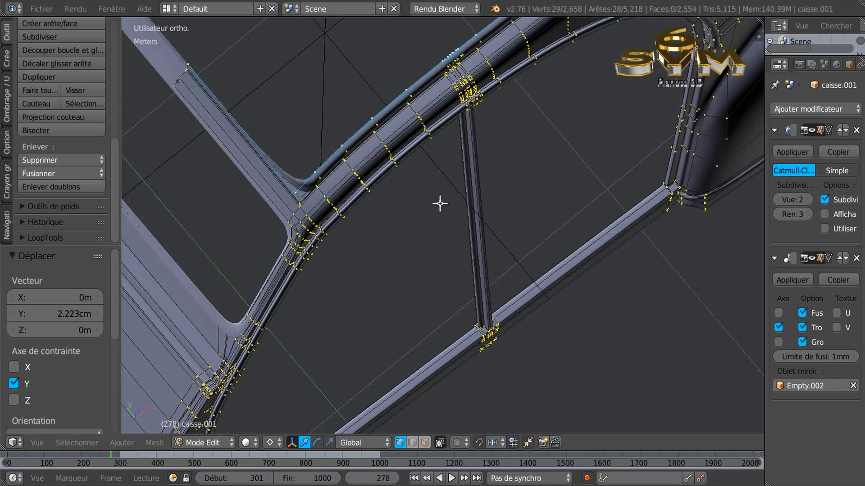
middle_click_drag(439, 204, 352, 334, "shift")
scroll(359, 310, "down", 3)
middle_click_drag(426, 275, 276, 222)
middle_click_drag(428, 347, 400, 227)
scroll(388, 243, "up", 2)
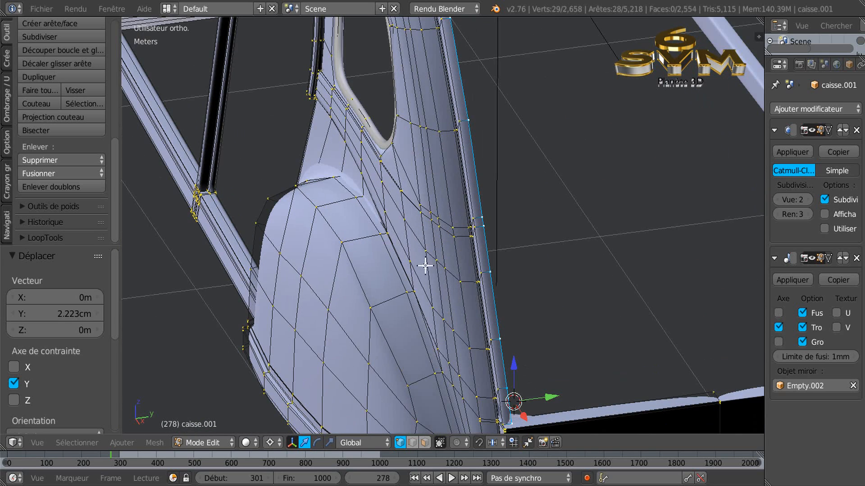
Move the extruded outer edge loop a further 4.039 mm along Y at the rear panel end
scroll(409, 178, "up", 2)
scroll(460, 245, "up", 1)
scroll(461, 252, "up", 2)
middle_click_drag(463, 287, 421, 177, "shift")
scroll(483, 243, "up", 3)
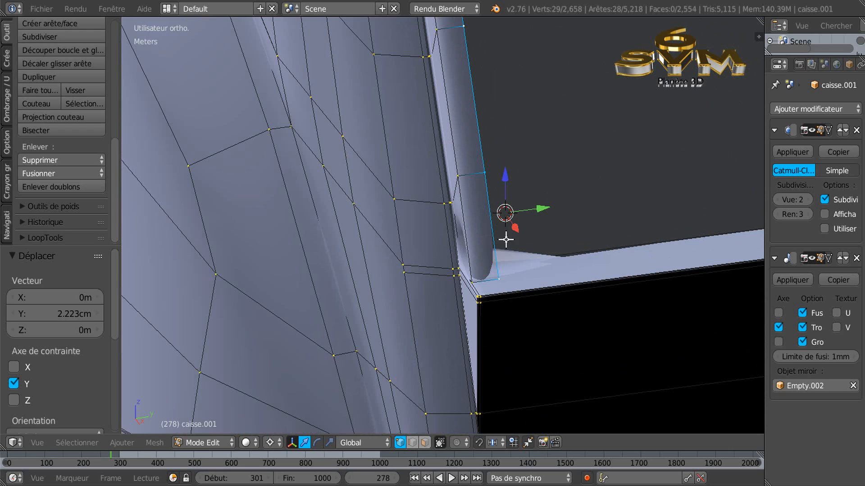
left_click_drag(545, 208, 540, 216)
middle_click_drag(540, 217, 527, 223)
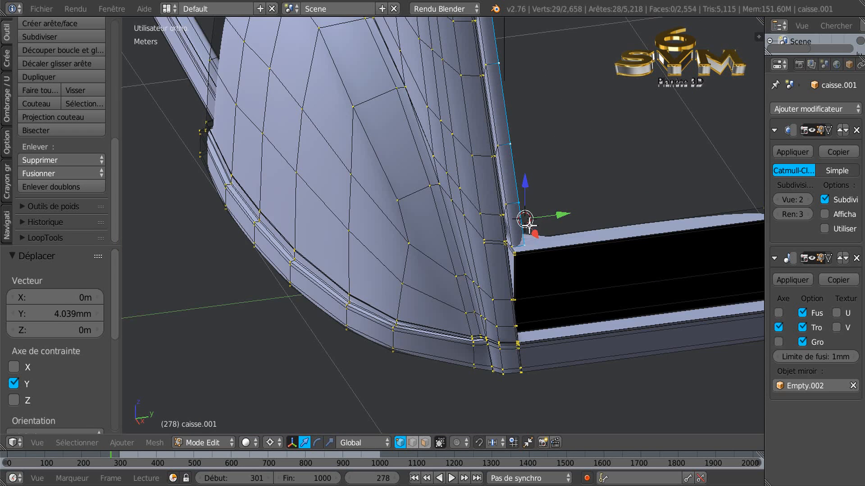
Switch to edge selection and select only the strip's outer edge along the front crossbar
scroll(524, 225, "down", 4)
middle_click_drag(474, 222, 624, 234)
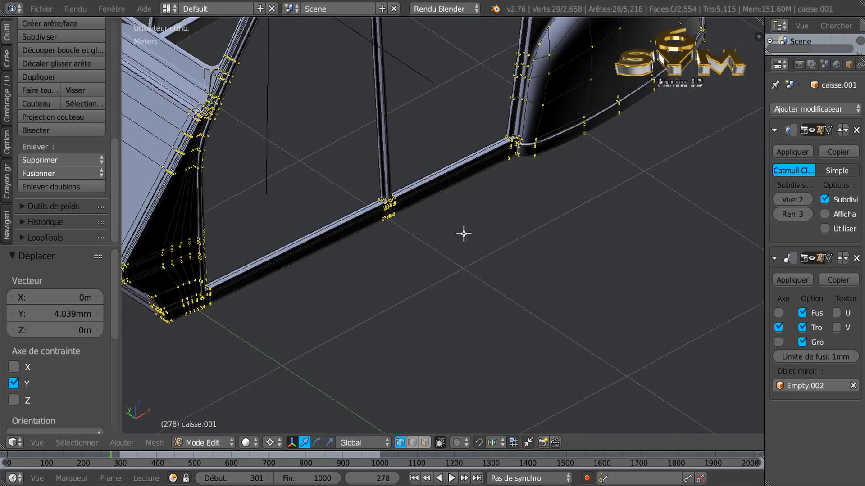
middle_click_drag(464, 234, 478, 238)
middle_click_drag(479, 163, 609, 249, "shift")
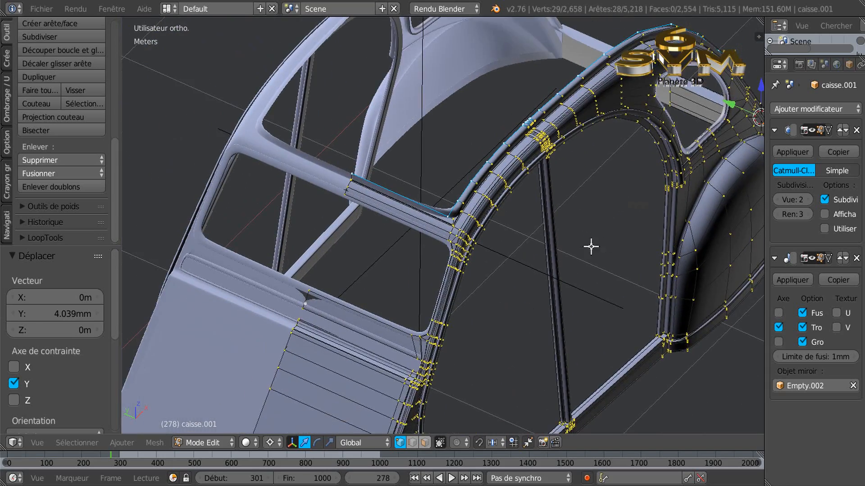
scroll(446, 244, "up", 4)
middle_click_drag(426, 228, 472, 266, "shift")
scroll(416, 223, "up", 2)
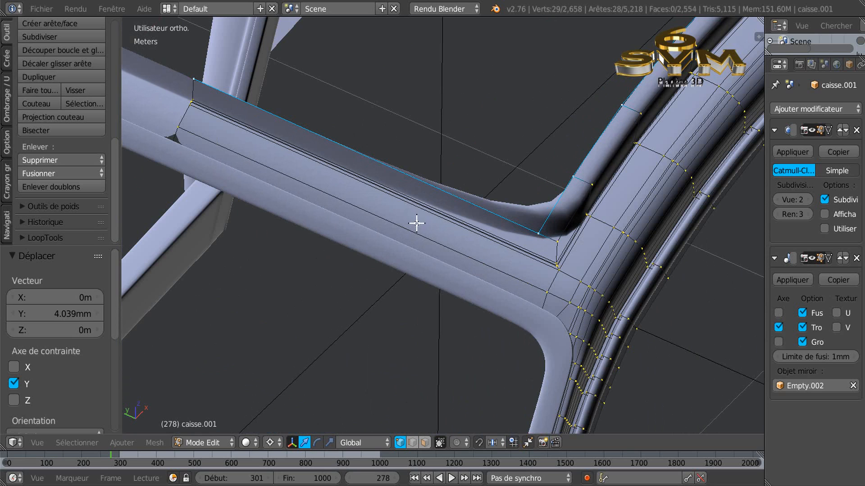
left_click(412, 443)
right_click(423, 182)
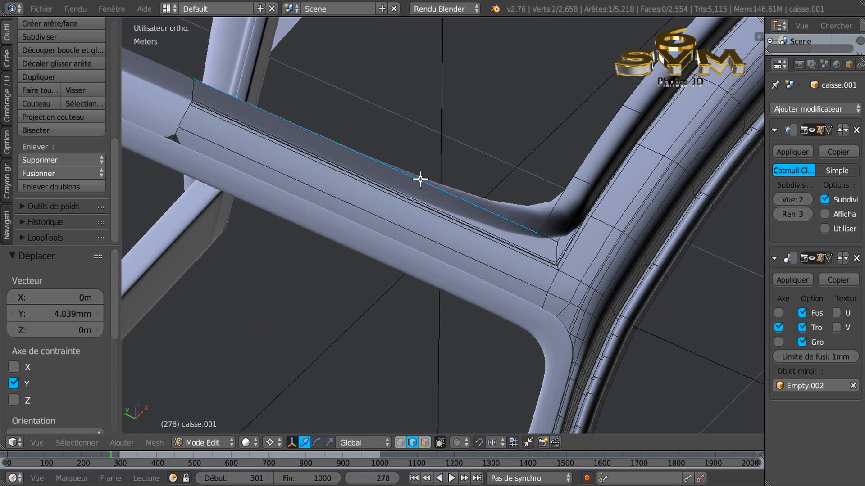
Move the strip's outer crossbar edge 2.58 cm along X and 1.117 cm along Z
middle_click_drag(444, 183, 370, 185)
left_click(398, 151)
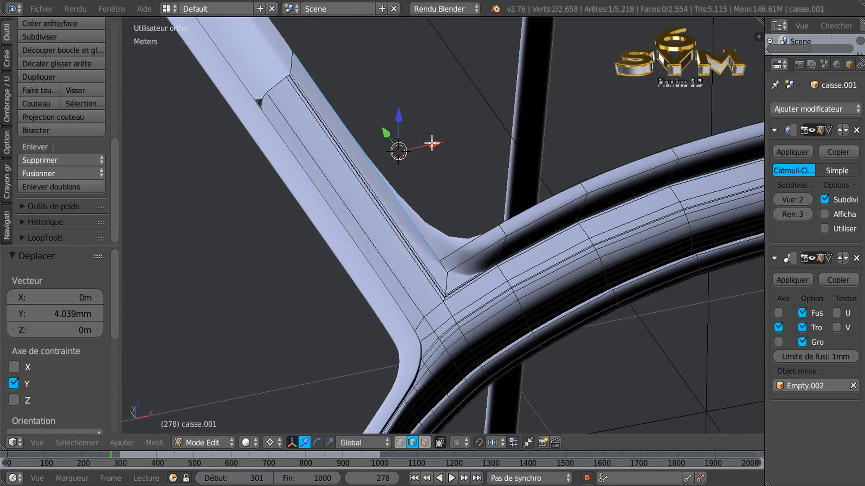
left_click_drag(439, 144, 456, 135)
middle_click_drag(450, 151, 393, 163)
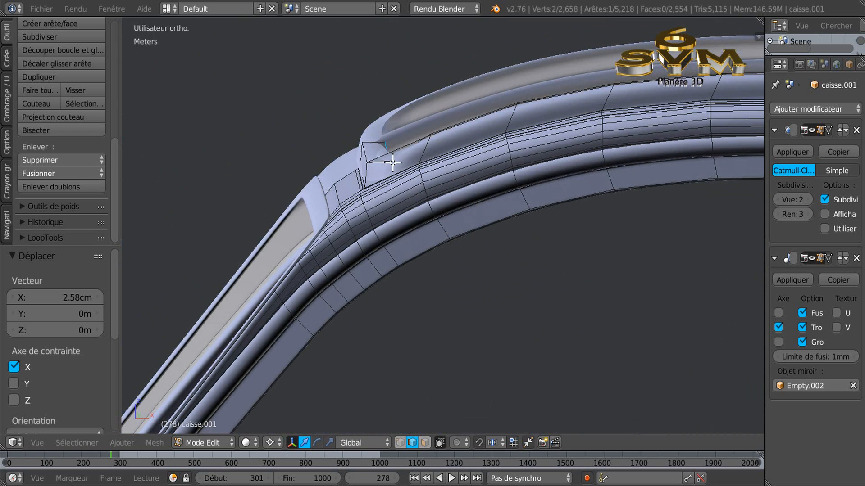
left_click_drag(395, 124, 395, 115)
middle_click_drag(395, 115, 503, 212)
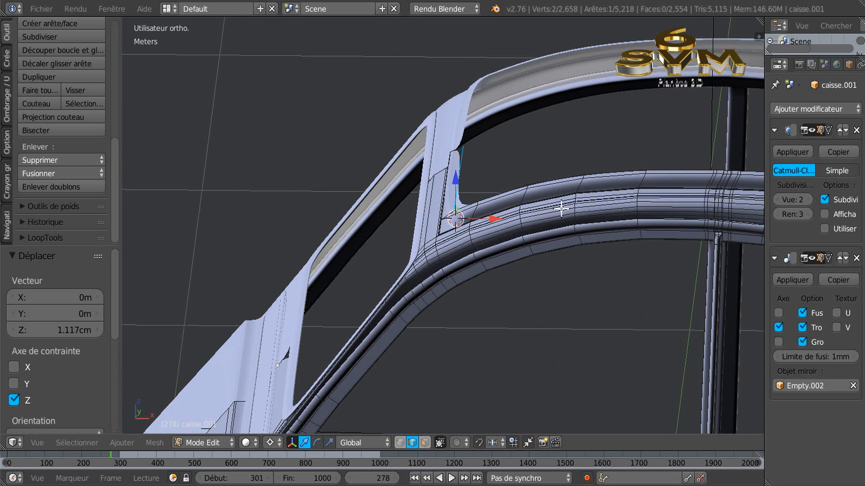
Leave Edit Mode and examine the smoothed body around the roof opening, from the front crossbar to the rear panel
key("Tab")
mouse_move(562, 209)
middle_mouse_down()
mouse_move(615, 225)
mouse_move(445, 206)
middle_mouse_up()
scroll(445, 205, "down", 3)
middle_click_drag(552, 211, 496, 303)
scroll(505, 295, "up", 3)
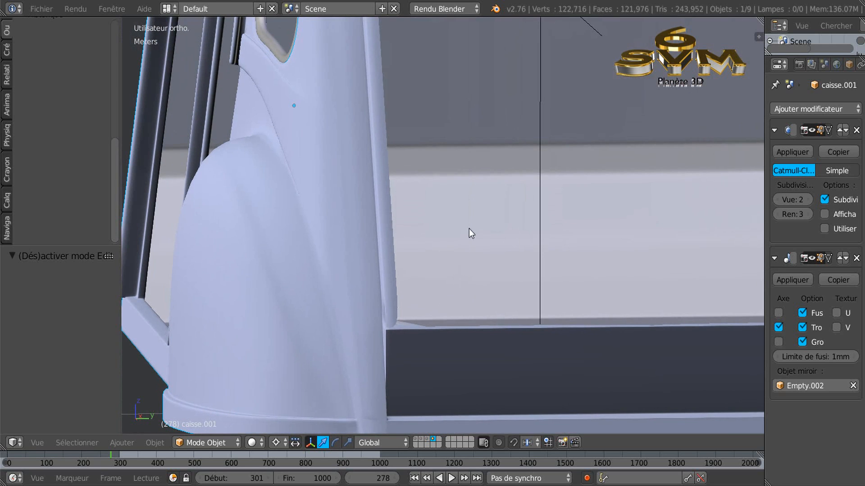
scroll(469, 229, "down", 3)
middle_click_drag(479, 159, 362, 163)
middle_click_drag(490, 161, 458, 231)
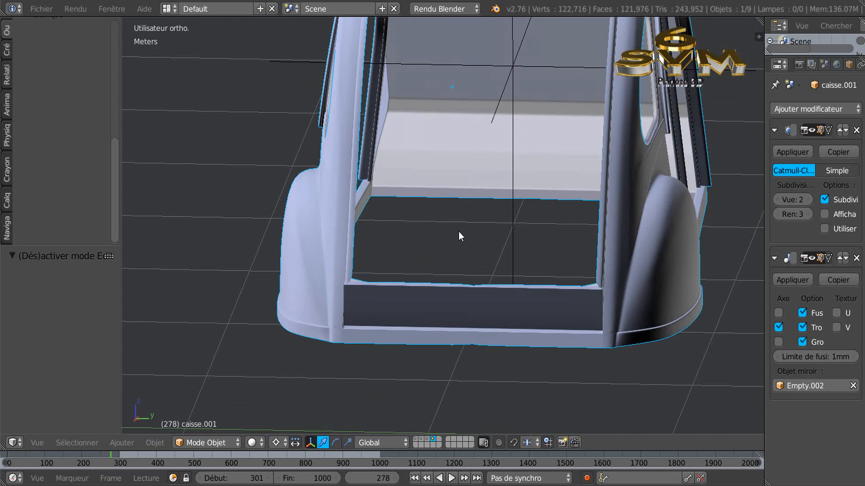
Return to Edit Mode and select the strip's entire outer edge loop along the roof opening
key("Tab")
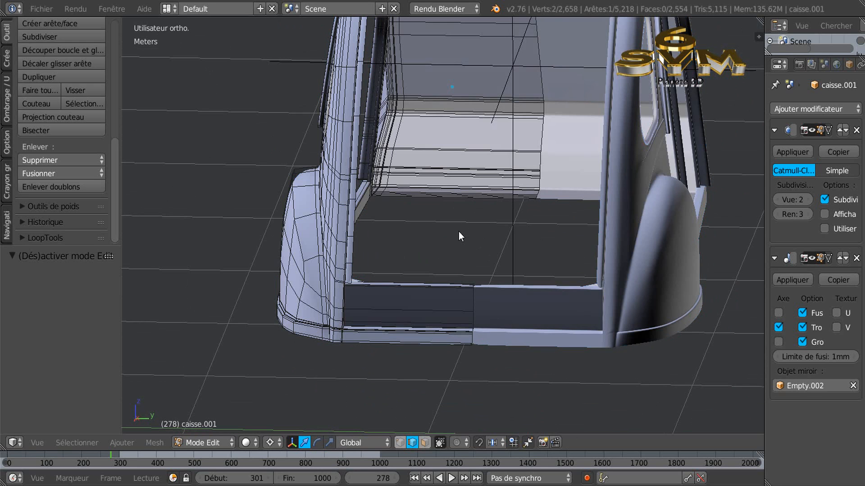
middle_click_drag(444, 228, 450, 236)
scroll(441, 244, "up", 3)
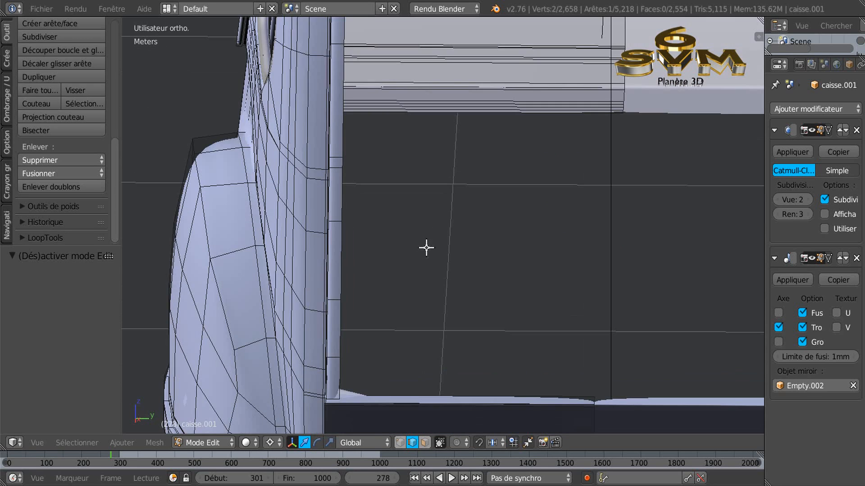
right_click(345, 273, "alt")
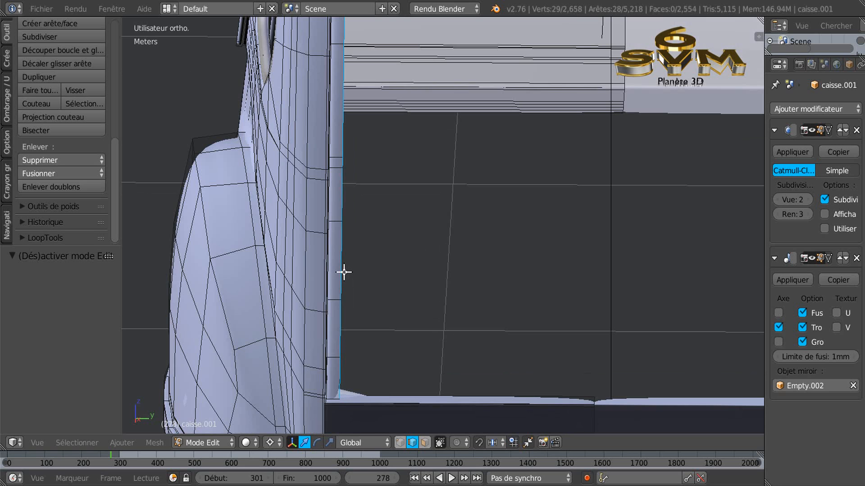
scroll(344, 272, "down", 3)
scroll(342, 307, "up", 5)
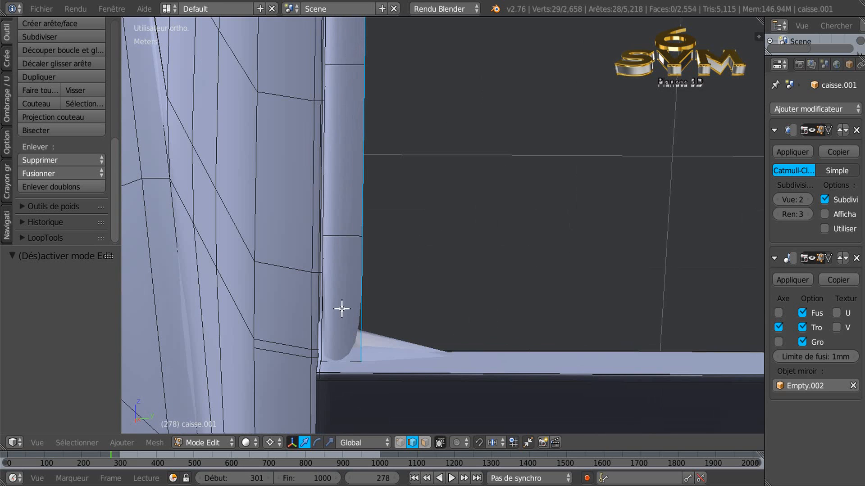
Display the body in wireframe and examine the selected edge loop at the front crossbar corner and the rear panel
scroll(372, 218, "down", 3)
scroll(376, 229, "up", 1)
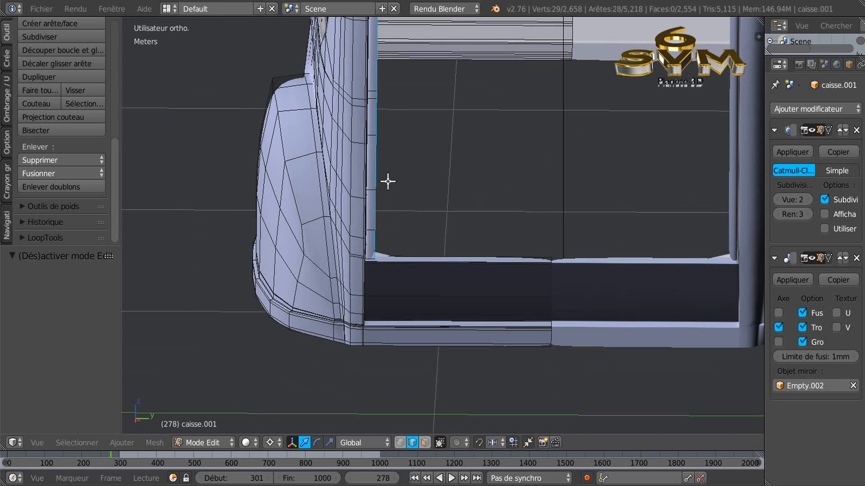
scroll(436, 284, "down", 1)
scroll(460, 286, "up", 3)
scroll(441, 292, "down", 1)
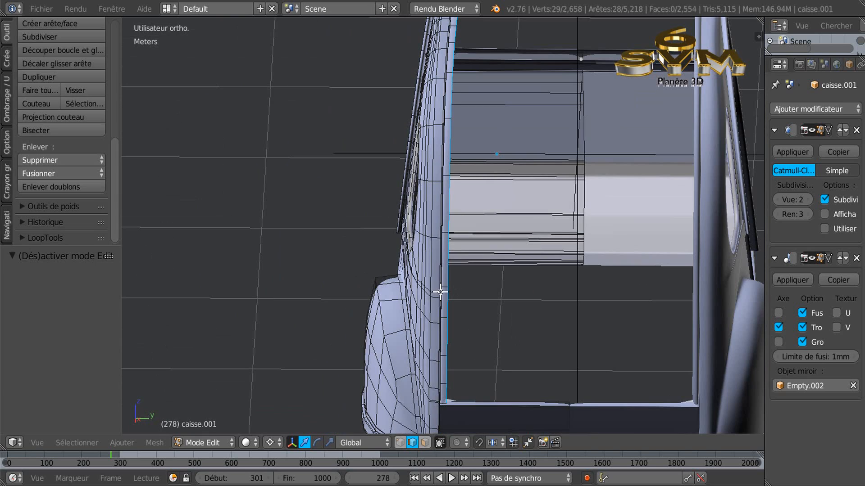
key("z")
scroll(440, 291, "down", 5)
middle_click_drag(440, 291, 575, 317)
scroll(435, 253, "up", 6)
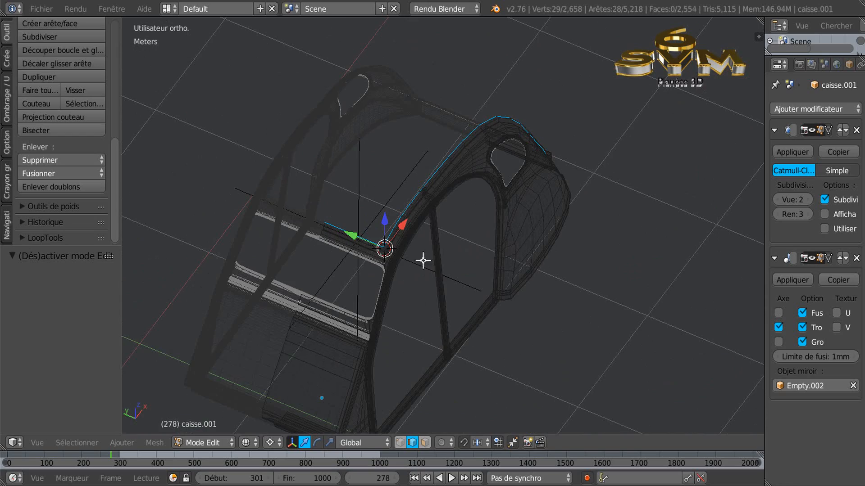
scroll(356, 221, "up", 4)
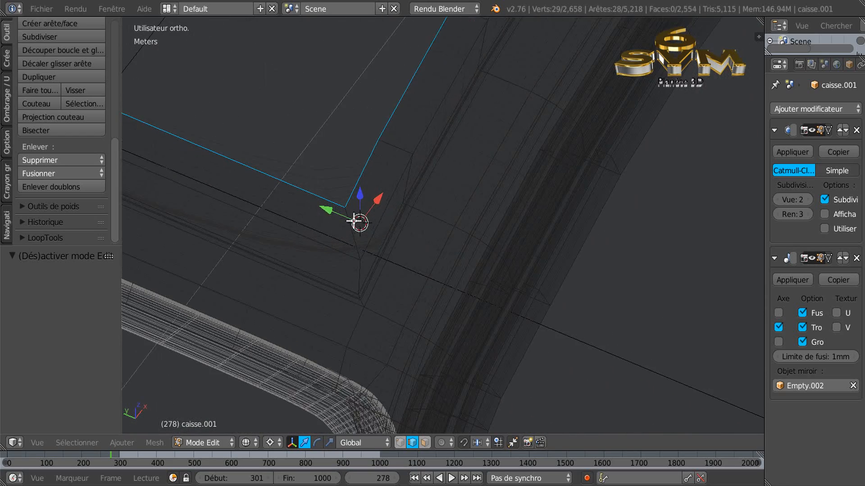
scroll(391, 212, "down", 7)
middle_click_drag(596, 197, 393, 140)
middle_click_drag(521, 291, 519, 203, "shift")
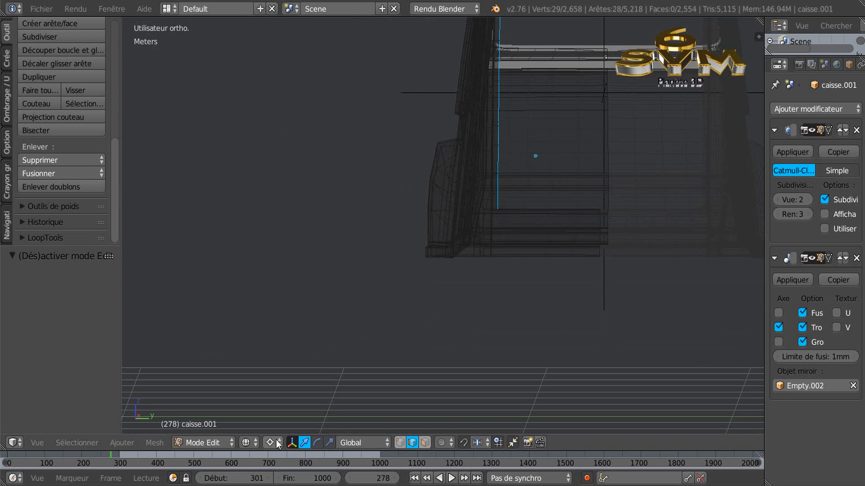
Extrude the strip's selected outer edge loop and move the new edges -2.444 cm along Z
right_click(528, 199)
scroll(527, 202, "up", 3)
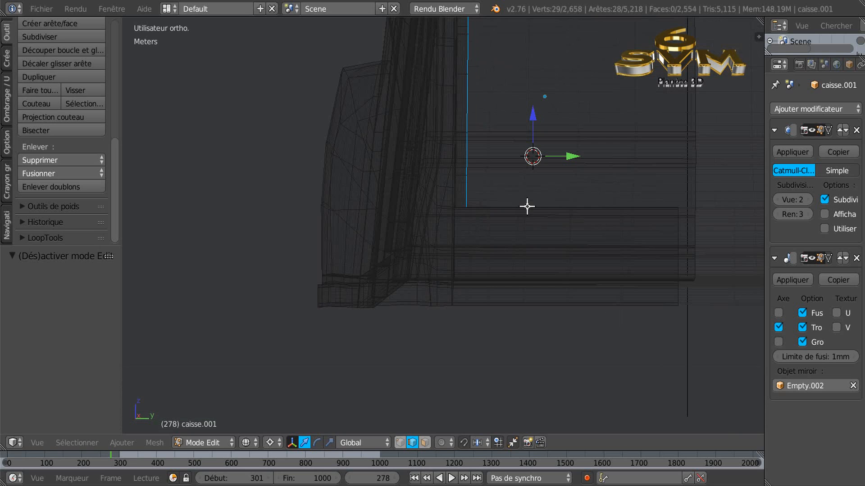
key("z")
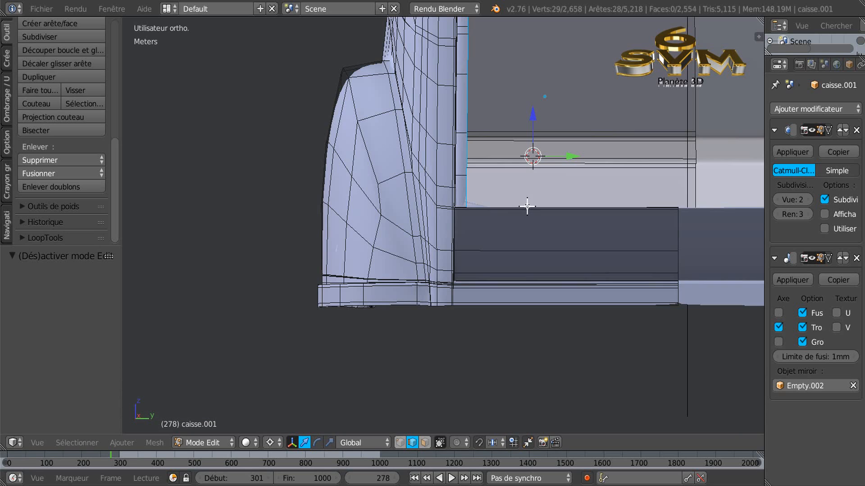
key("e")
right_click(514, 166)
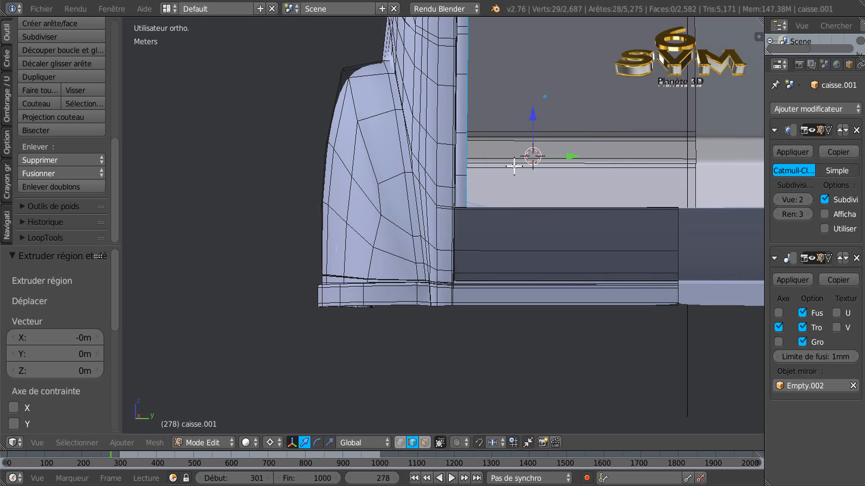
left_click_drag(533, 116, 535, 135)
middle_click_drag(535, 135, 361, 255)
scroll(312, 242, "up", 2)
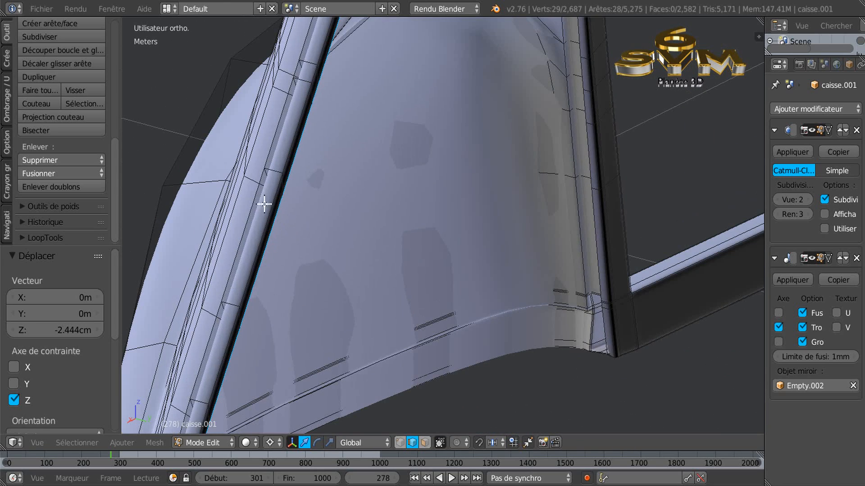
Examine the extruded strip above the rear panel in Object Mode, and return to Edit Mode
scroll(301, 202, "down", 4)
scroll(297, 251, "up", 3)
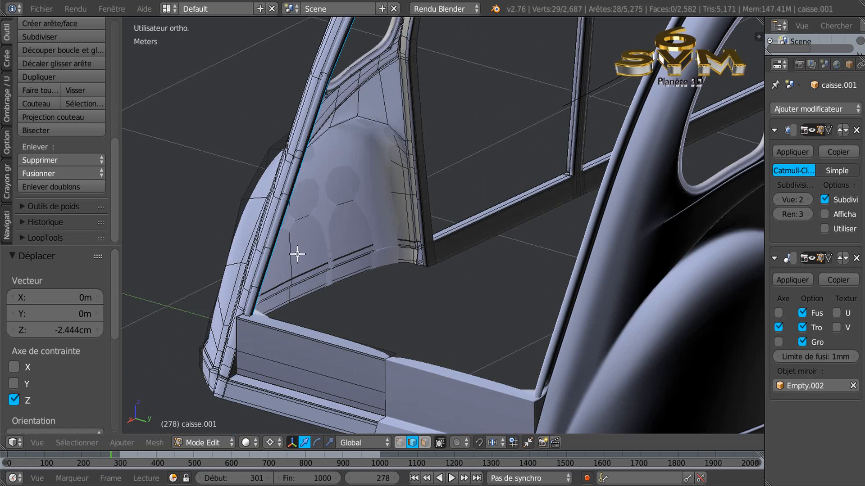
middle_click_drag(287, 252, 286, 251)
key("Tab")
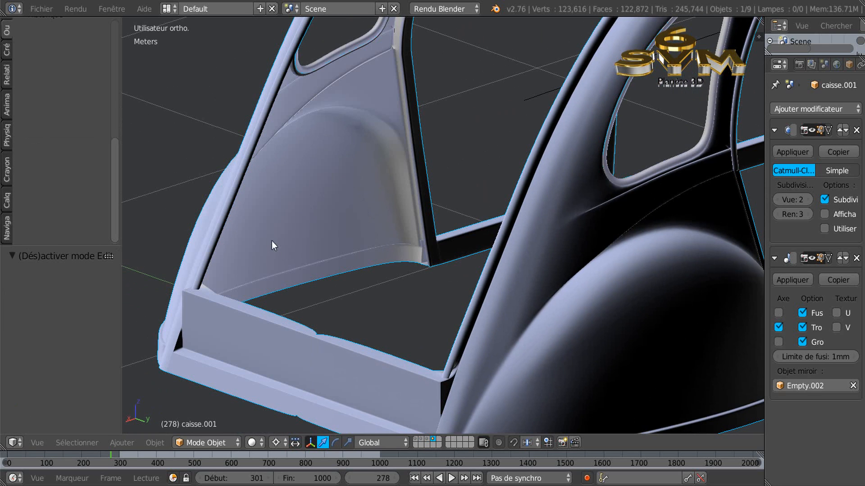
key("Tab")
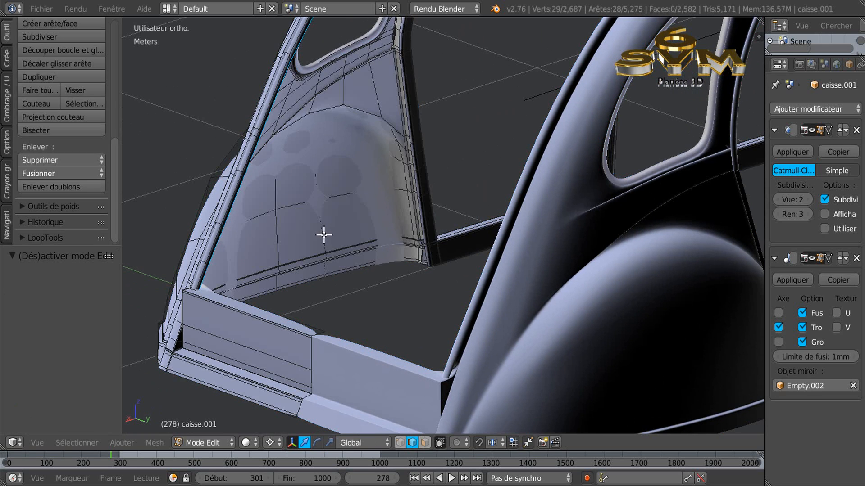
middle_click_drag(311, 259, 326, 257)
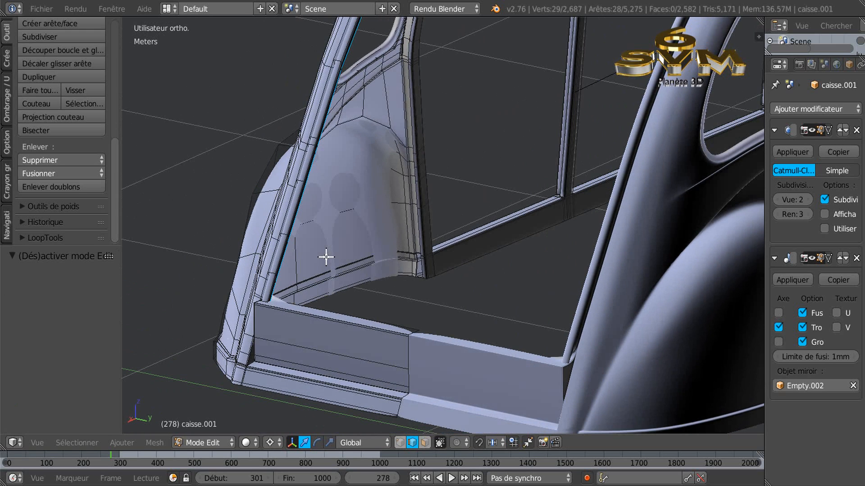
Display the mesh in wireframe, switch to vertex selection and select the extruded strip's lowest vertex at the rear panel
key("z")
middle_click_drag(301, 315, 309, 301)
scroll(310, 302, "up", 3)
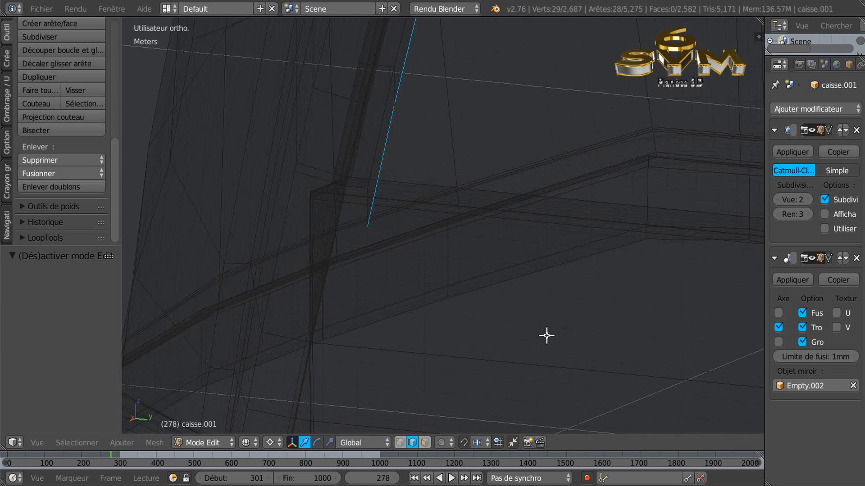
left_click(400, 443)
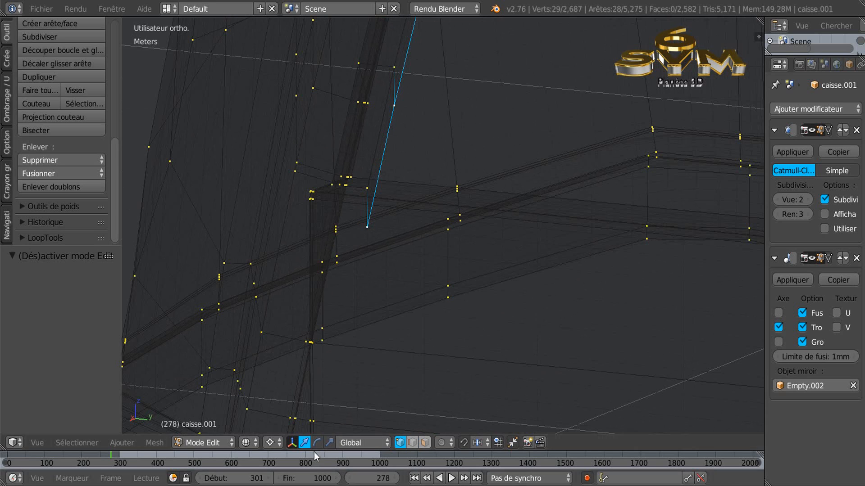
right_click(368, 228)
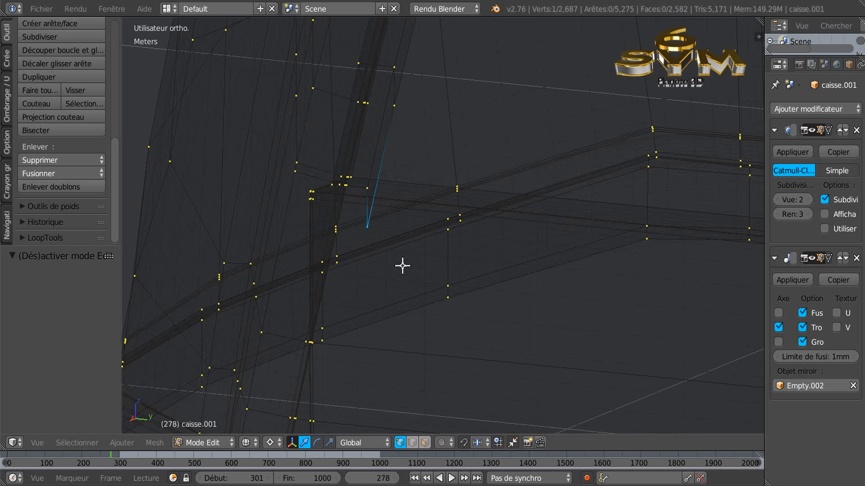
Restore solid display and set the Subdivision Surface modifier's view level to 0
key("z")
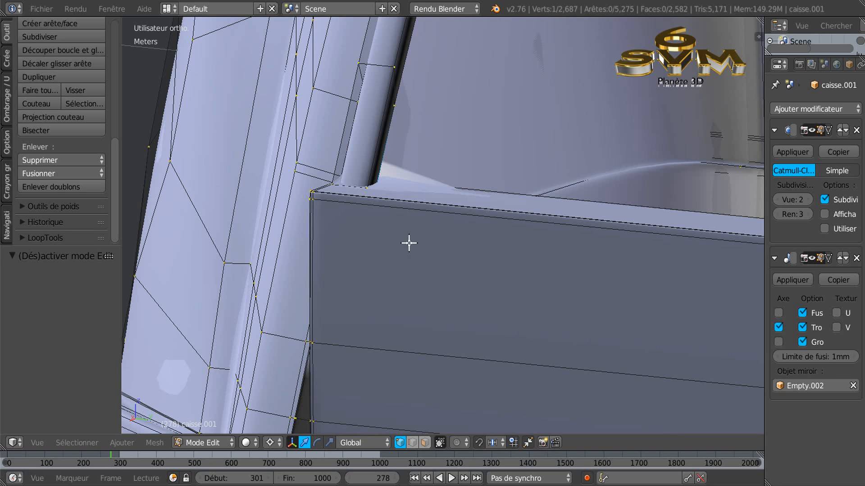
left_click(777, 199)
left_click(776, 200)
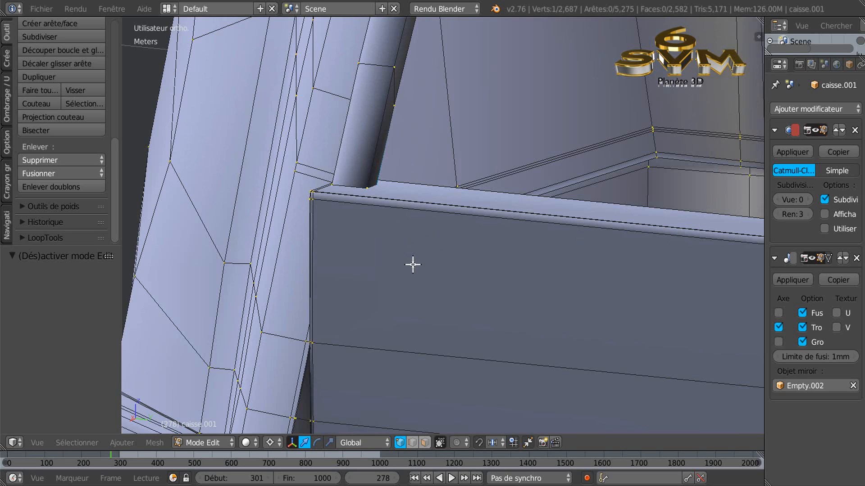
Try to move the strip's end vertex along Z by -3.288 mm and by 1.827 mm, undoing each move
key("z")
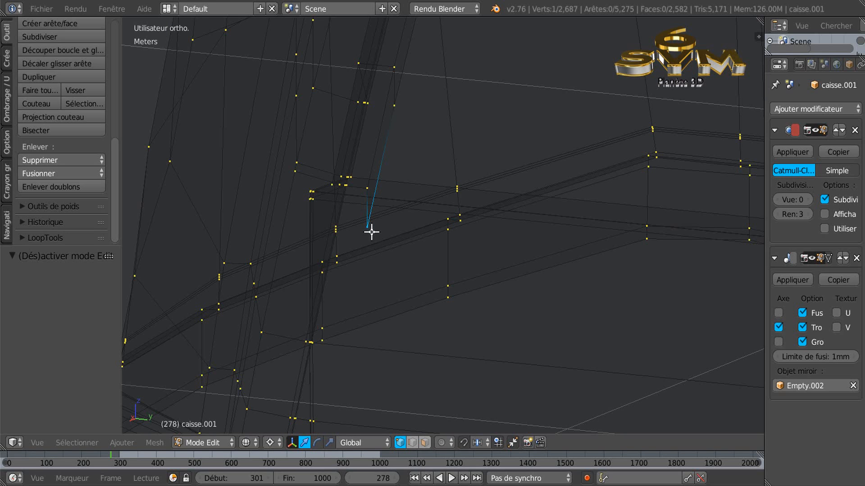
left_click(395, 249)
key("z")
key("g")
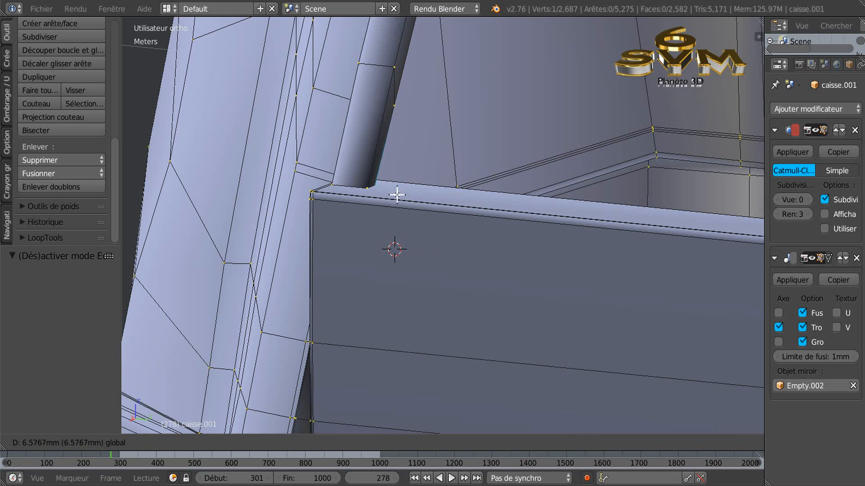
key("z")
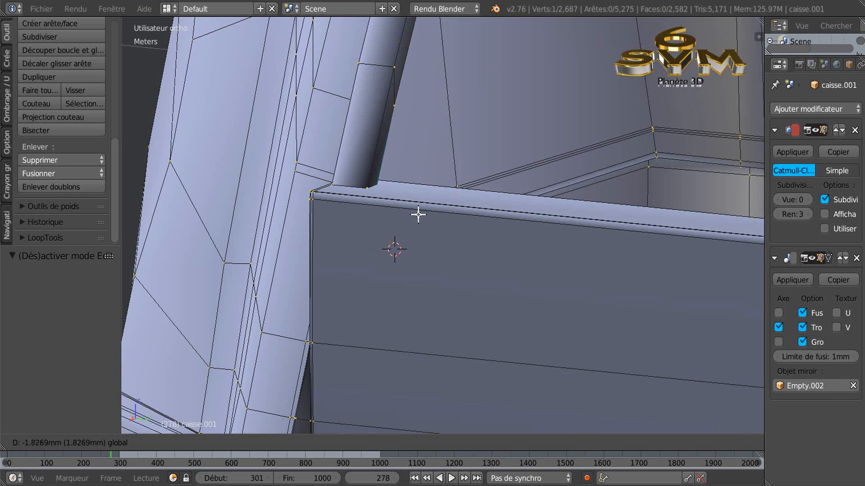
left_click(419, 232)
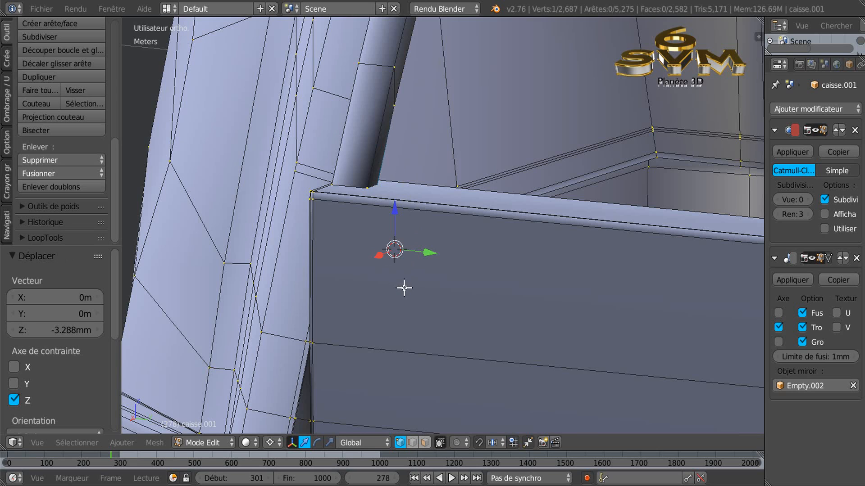
key("ctrl+z")
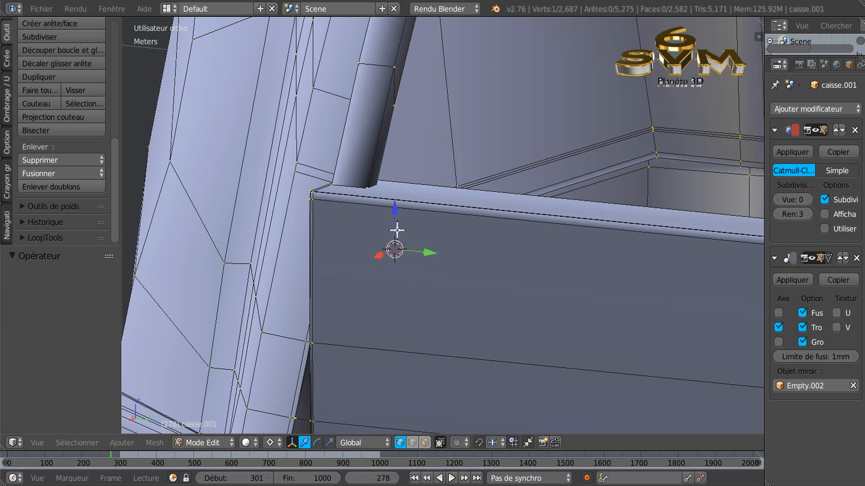
key("g")
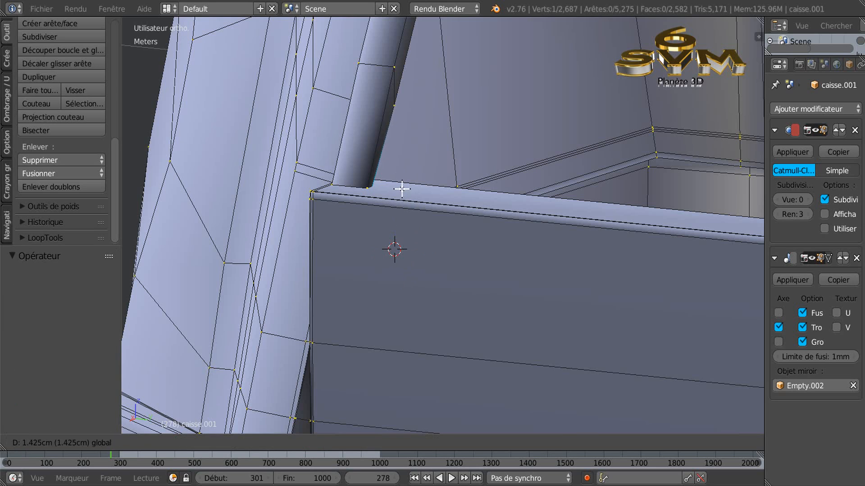
left_click(413, 210)
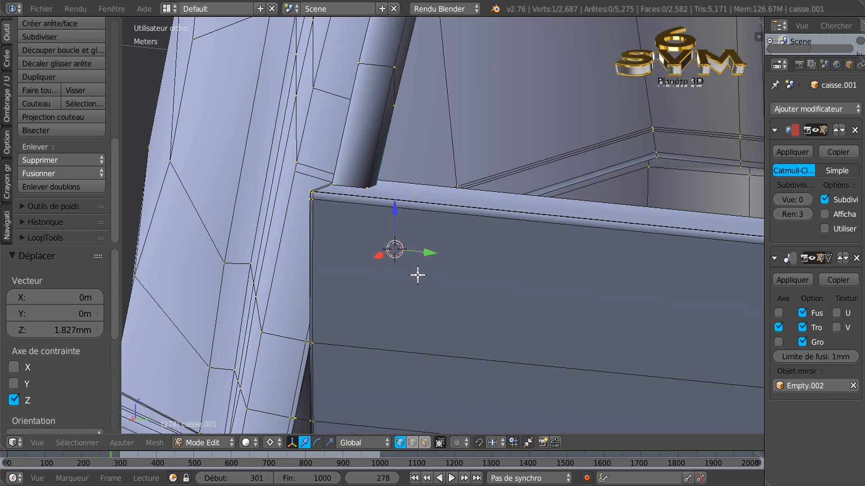
key("ctrl+z")
Clear the mesh selection and reselect the strip's lowest end vertex at the rear panel in wireframe
key("a")
key("a")
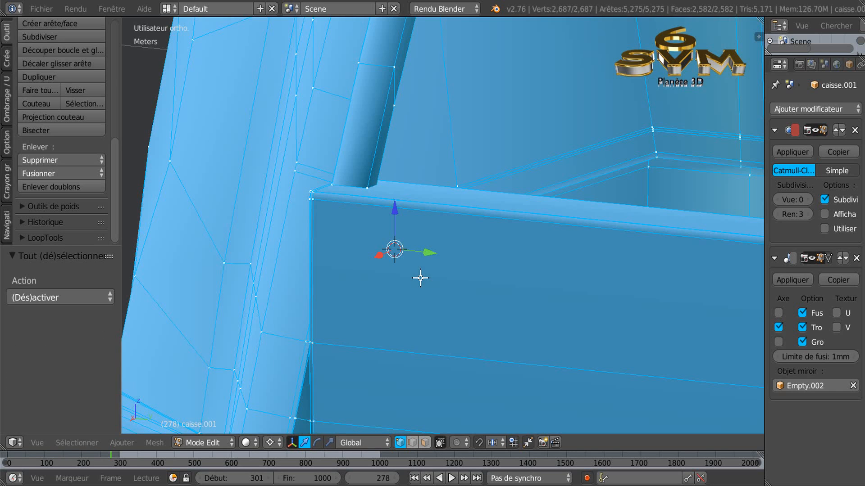
scroll(421, 278, "down", 1)
key("a")
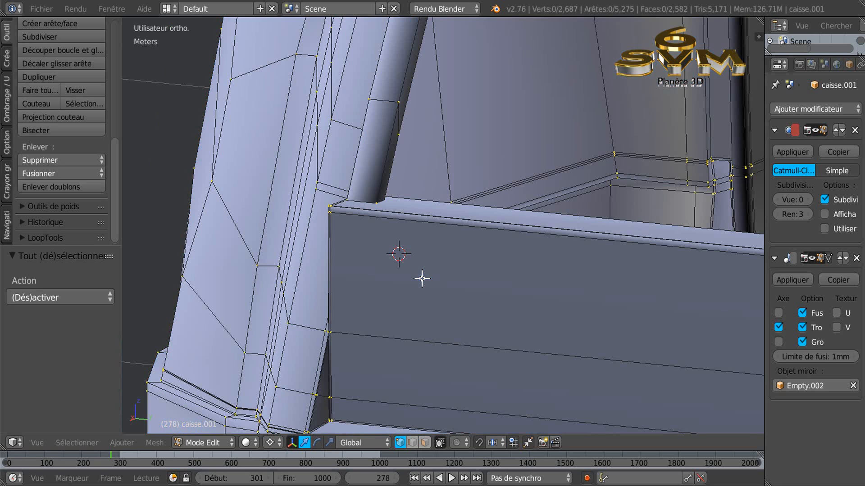
key("z")
right_click(379, 235)
middle_click_drag(381, 238, 443, 280)
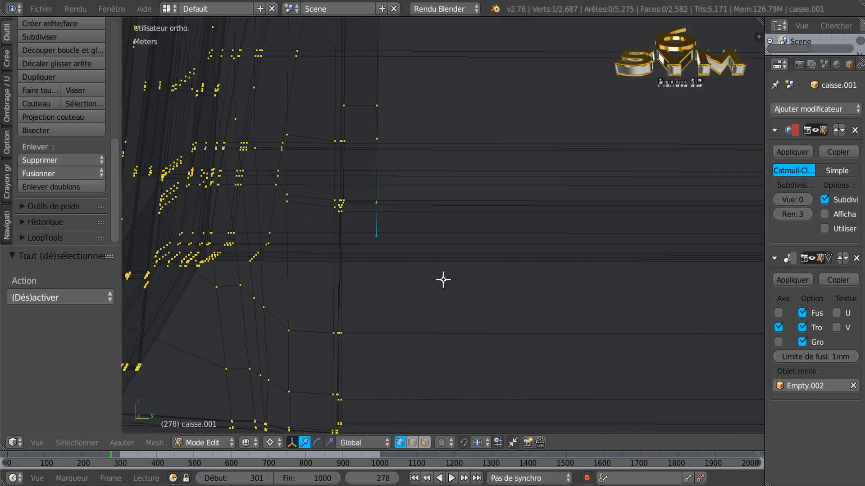
Raise the strip's end vertex along Z toward the rear panel's top face in successive moves, including 7.771 mm and 5.309 mm
left_click(378, 261)
key("z")
left_click_drag(379, 230, 380, 212)
middle_click_drag(381, 211, 345, 282)
left_click(389, 287)
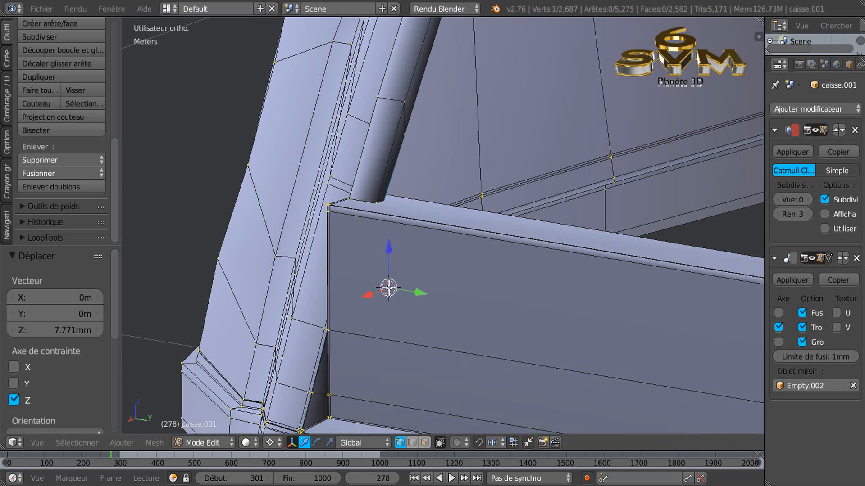
left_click(388, 242)
middle_click_drag(388, 242, 378, 265)
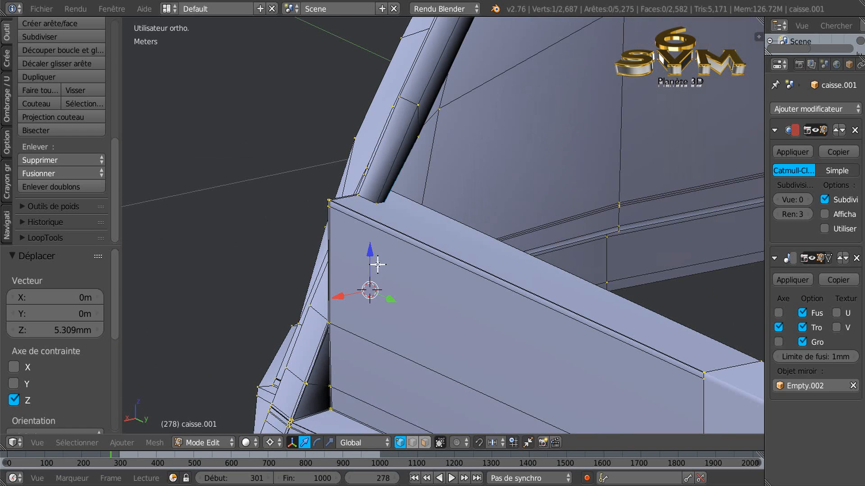
left_click_drag(370, 248, 372, 244)
Move the strip's end vertex -9.082 mm along X and place the 3D cursor beside the strip's foot
left_click_drag(340, 299, 348, 293)
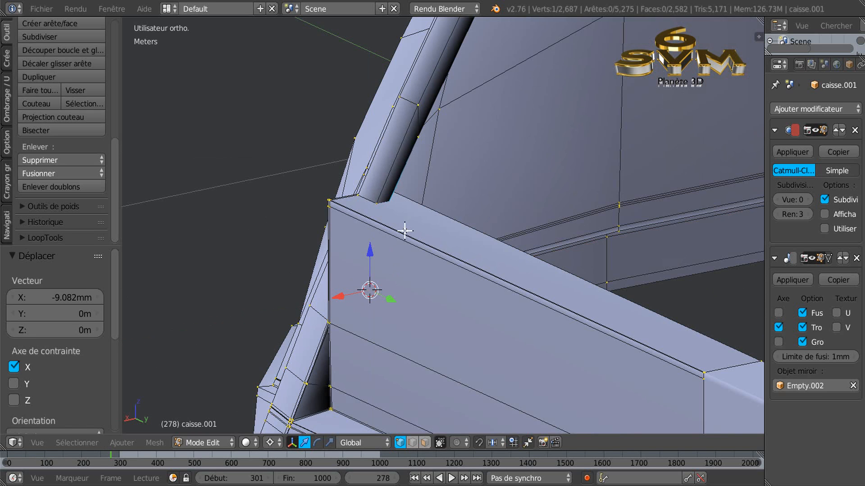
middle_click_drag(405, 231, 393, 235)
scroll(400, 199, "up", 4)
left_click(402, 256)
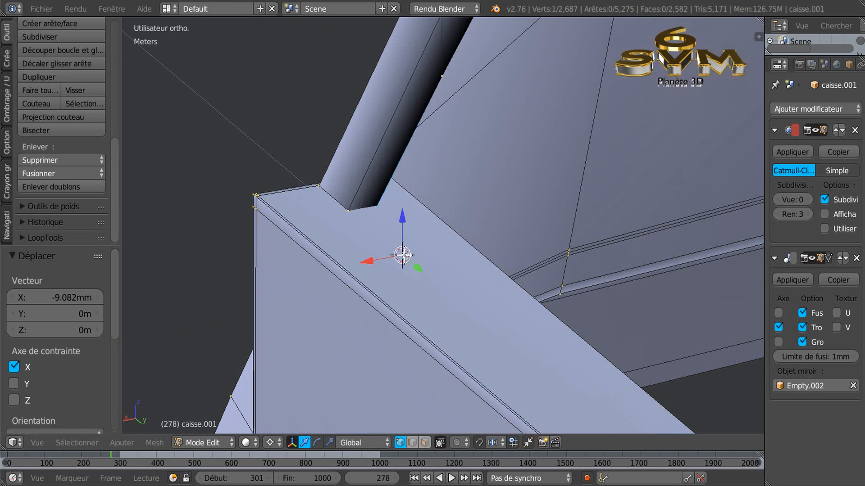
Move the selected vertices at the base of the rear pillar's rim 5.81 mm along Z and -0.989 mm along X
left_click_drag(405, 222, 411, 201)
middle_click_drag(356, 242, 331, 250)
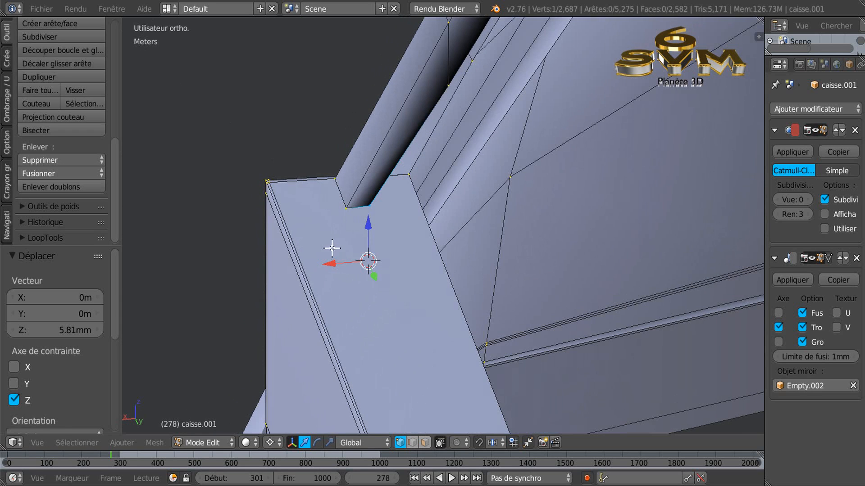
scroll(361, 223, "up", 4)
mouse_move(343, 303)
left_mouse_down()
mouse_move(362, 295)
mouse_move(337, 293)
left_mouse_up()
scroll(363, 295, "down", 5)
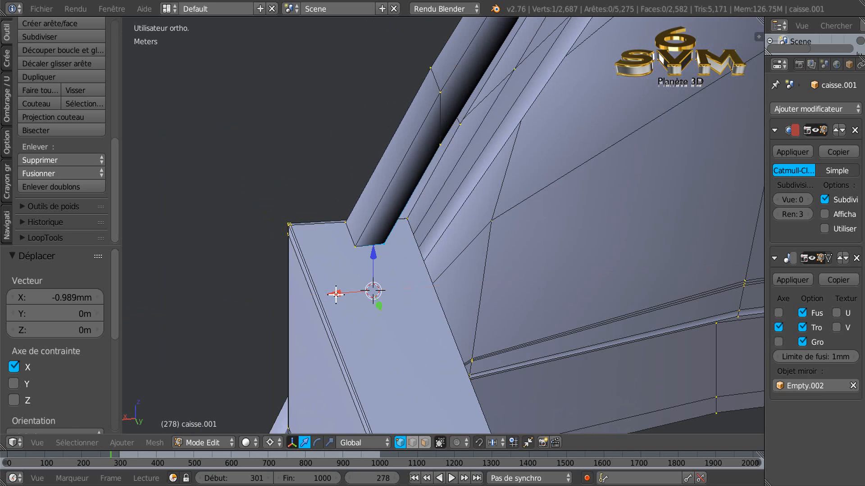
scroll(365, 274, "down", 3)
key("z")
key("z")
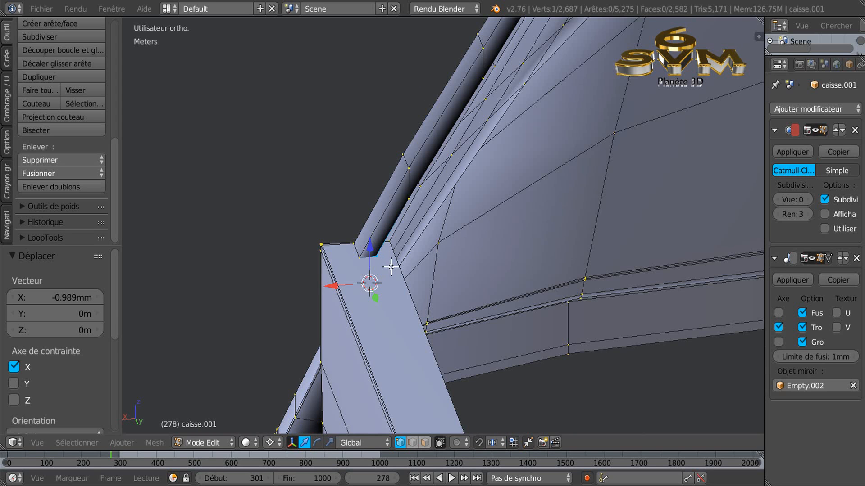
Leave mesh editing and set the body's Subdivision Surface viewport level to 2
key("Tab")
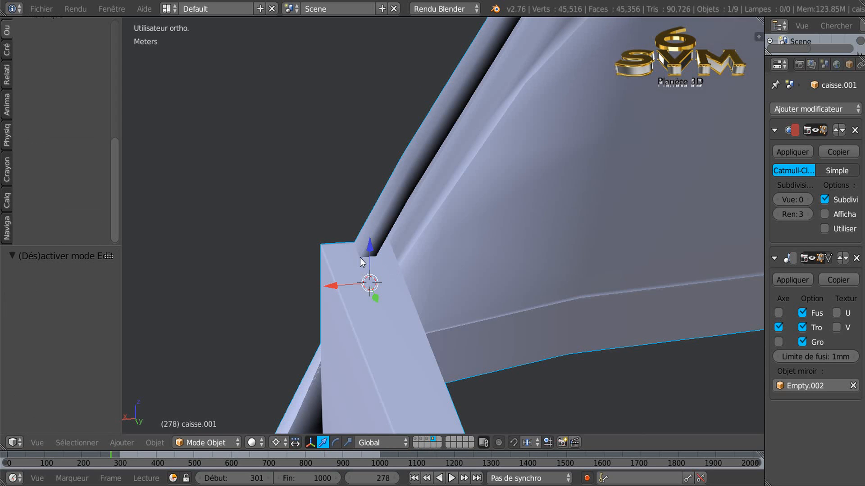
scroll(361, 259, "down", 5)
middle_click_drag(427, 306, 528, 319)
scroll(464, 298, "down", 2)
scroll(464, 299, "down", 3)
double_click(808, 198)
scroll(432, 422, "up", 2)
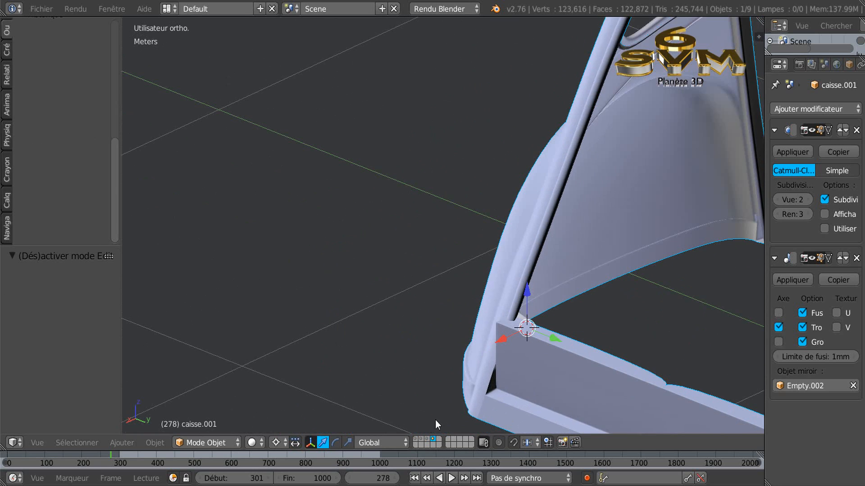
Examine the smoothed junction of the rear pillar and the rear crosspiece, plus the side and windshield frames
scroll(369, 331, "up", 4)
scroll(374, 282, "up", 1)
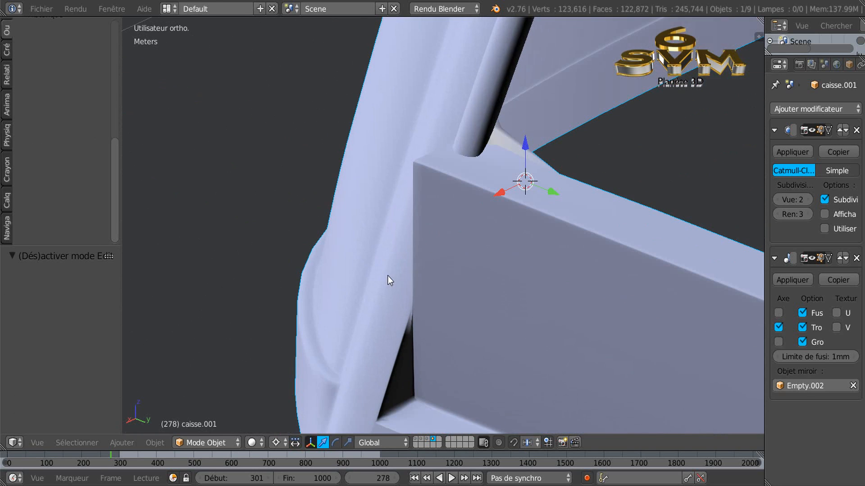
scroll(421, 286, "up", 3)
scroll(450, 307, "down", 6)
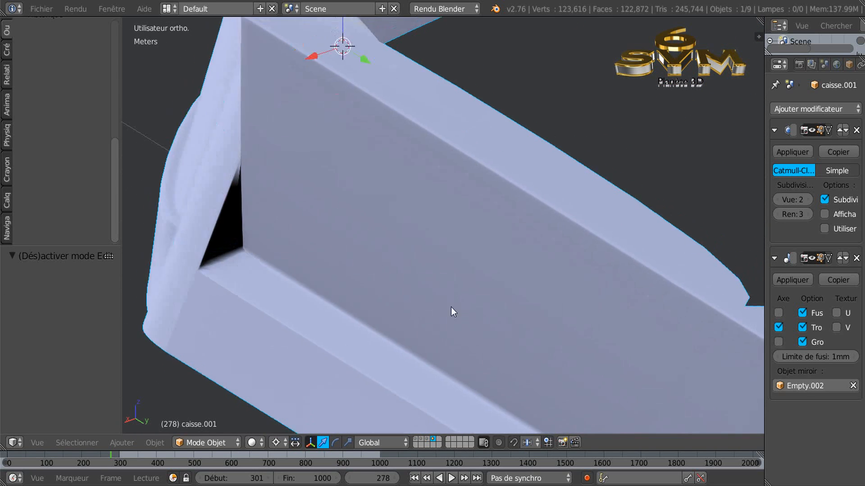
scroll(476, 348, "down", 3)
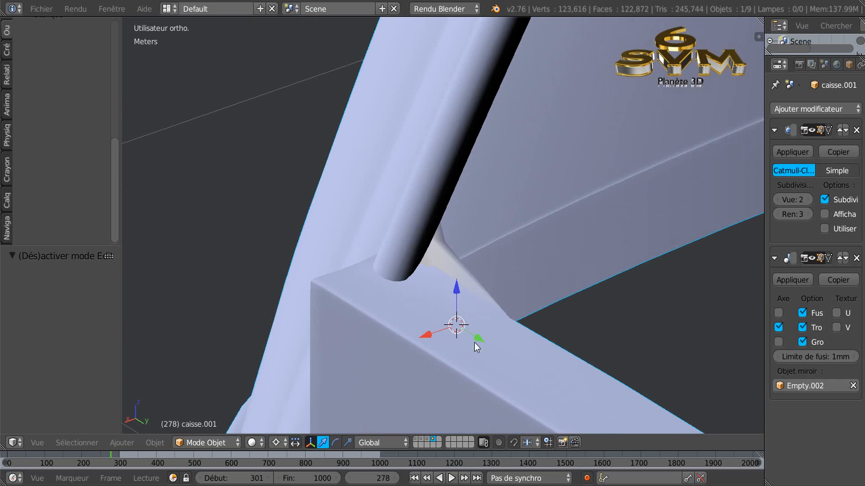
scroll(461, 339, "down", 6)
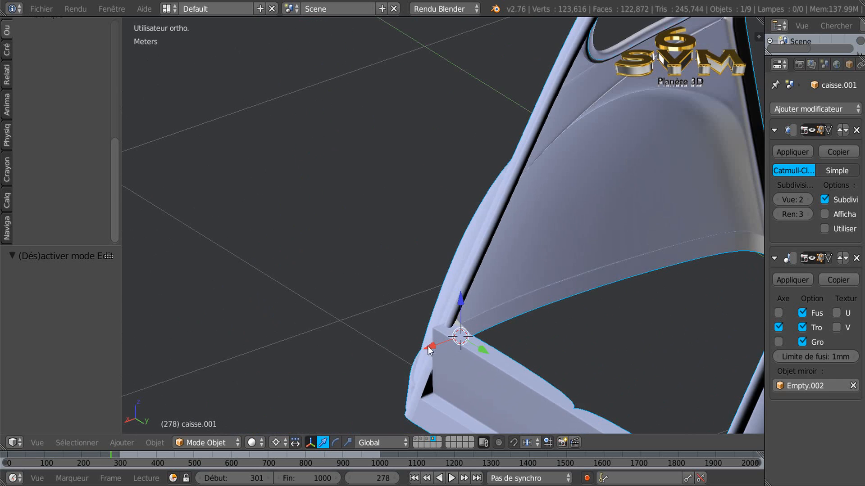
middle_click_drag(464, 357, 454, 374)
scroll(526, 358, "up", 2)
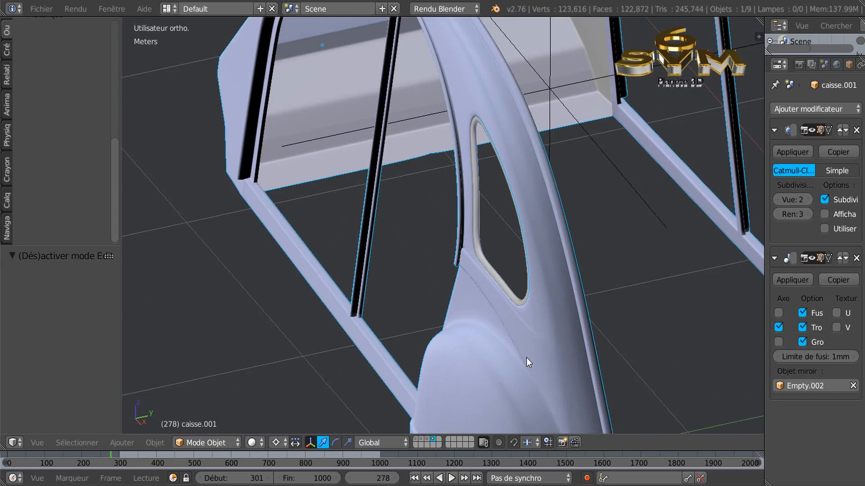
scroll(526, 358, "down", 1)
middle_click_drag(485, 291, 617, 301)
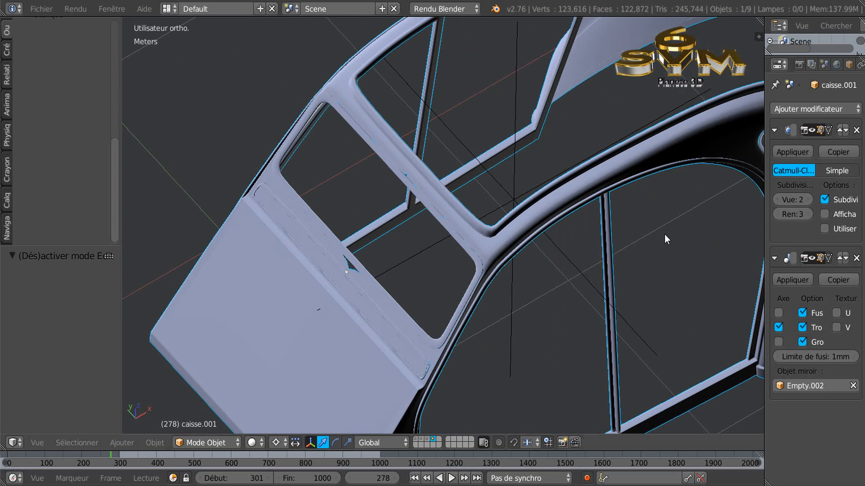
Cut one edge loop across the roof arch beside the windshield's upper corner, slide it close to the corner, and check the smoothed result
scroll(542, 262, "up", 2)
key("Tab")
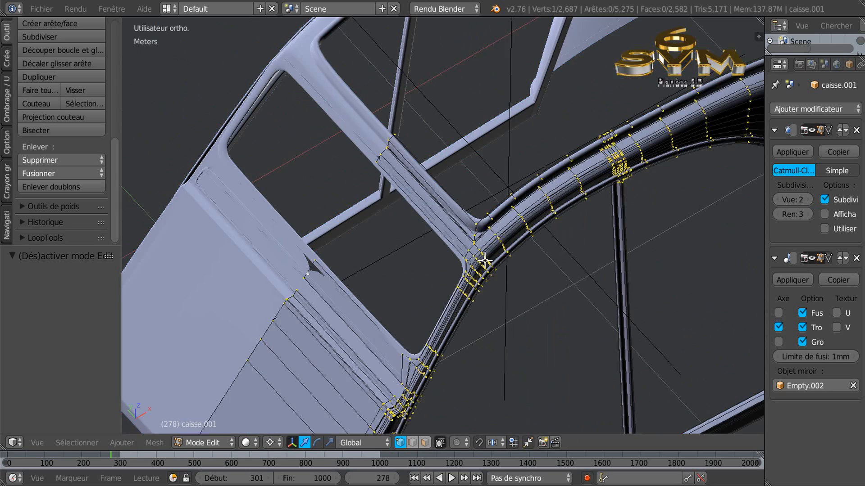
scroll(484, 261, "up", 3)
middle_click_drag(482, 255, 483, 333)
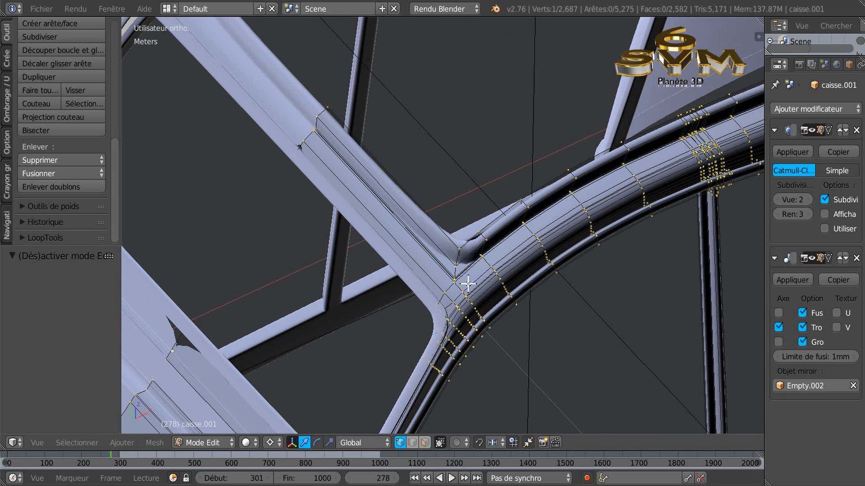
middle_click_drag(457, 288, 415, 286)
scroll(366, 221, "up", 2)
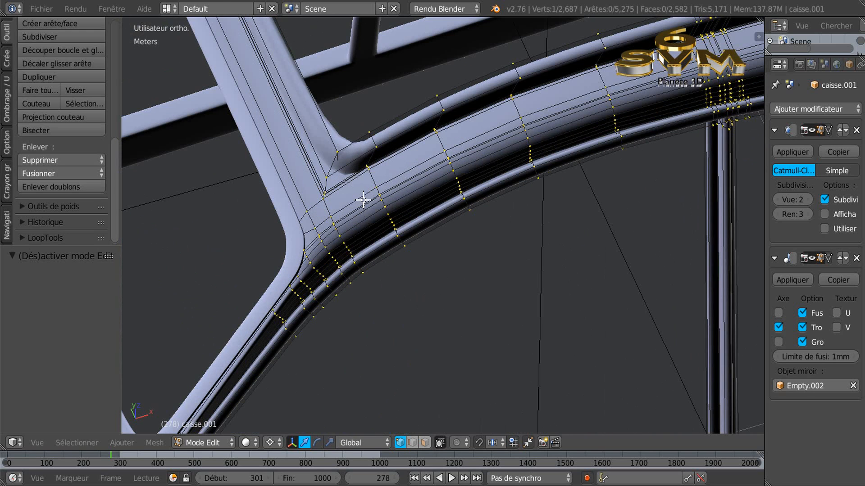
key("ctrl+r")
left_click(364, 199)
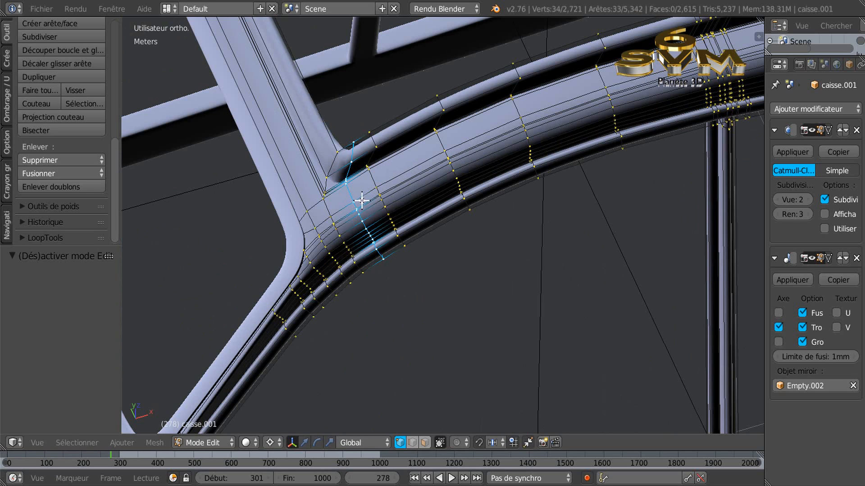
left_click(354, 221)
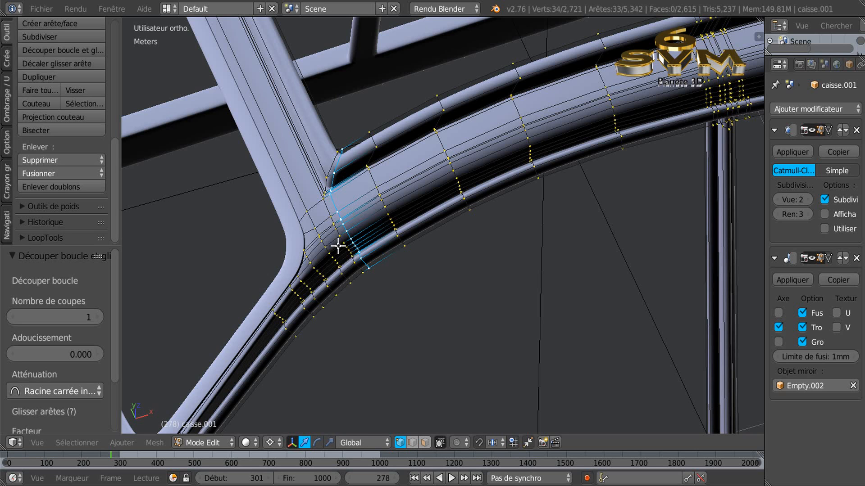
key("Tab")
middle_click_drag(338, 238, 360, 146)
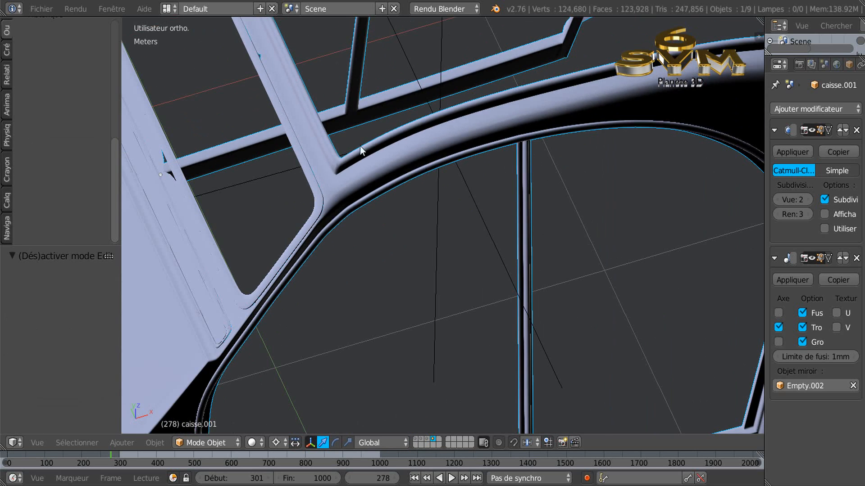
scroll(371, 171, "up", 3)
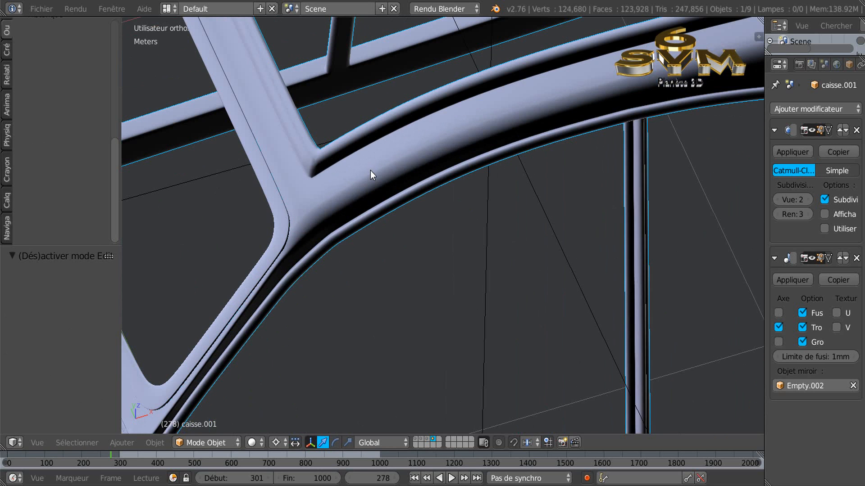
Cut one lengthwise edge loop along the roof arch's groove and slide it by about -0.6 toward the raised rim
key("Tab")
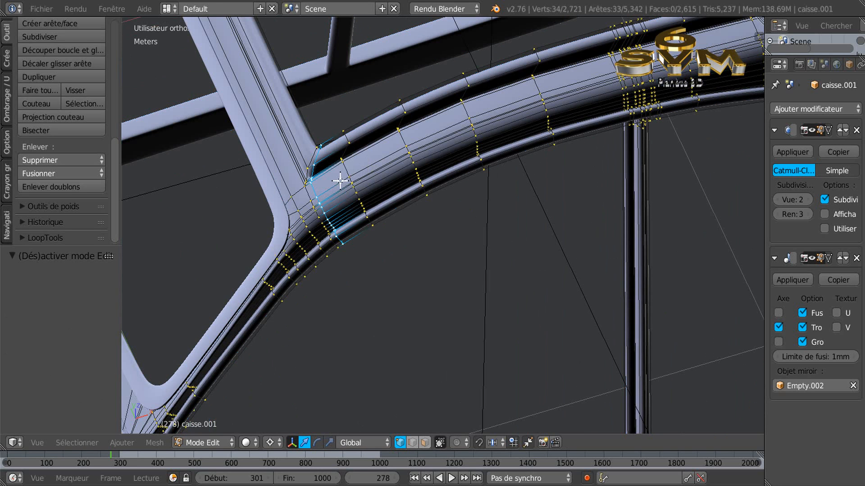
middle_click_drag(340, 181, 349, 156)
scroll(331, 163, "up", 3)
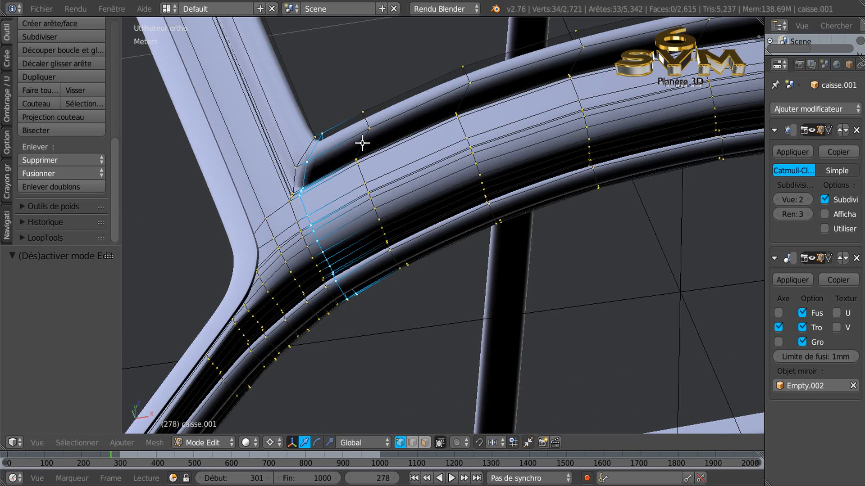
key("ctrl+r")
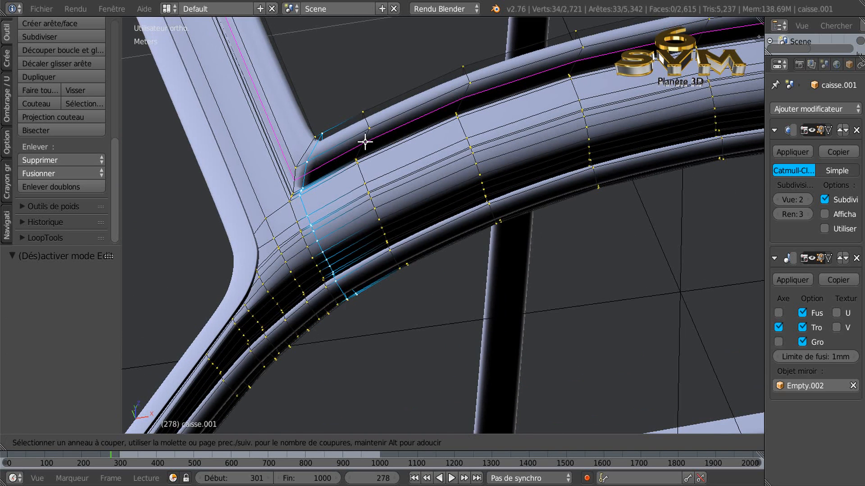
left_click(364, 138)
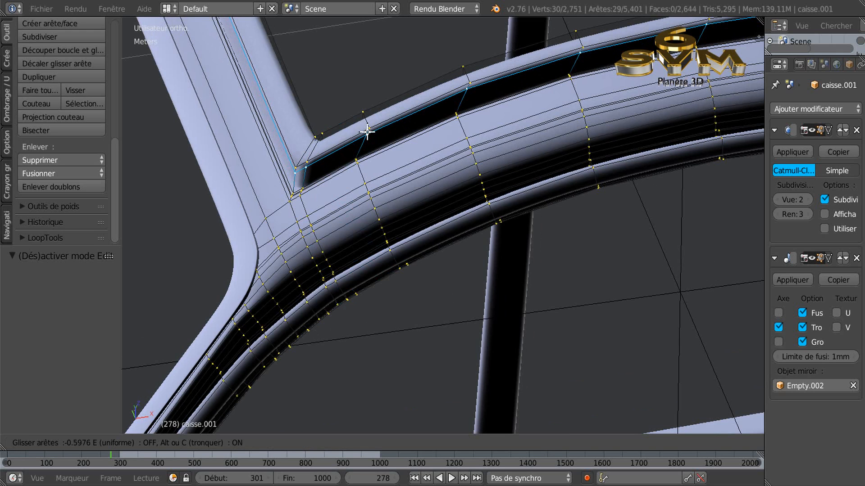
left_click(367, 132)
scroll(401, 226, "down", 3)
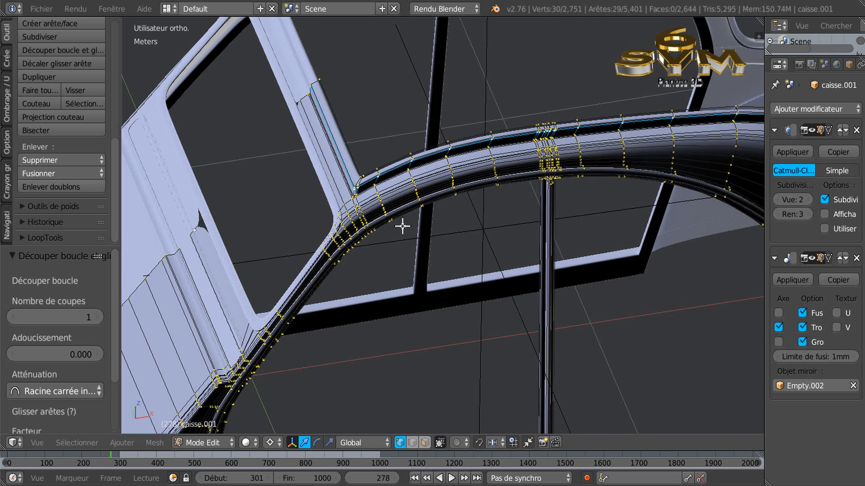
Examine the new edge loop from the rear pillar's base up to the windshield's upper corner
middle_click_drag(401, 226, 479, 259)
middle_click_drag(607, 307, 449, 246)
middle_click_drag(504, 327, 455, 227, "shift")
scroll(479, 252, "up", 4)
middle_click_drag(493, 309, 487, 283, "shift")
scroll(551, 314, "up", 2)
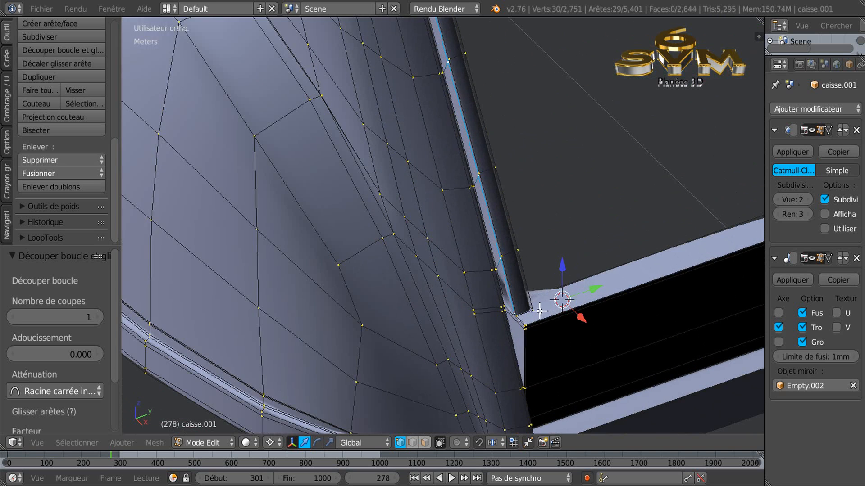
scroll(539, 311, "up", 3)
scroll(494, 313, "up", 2)
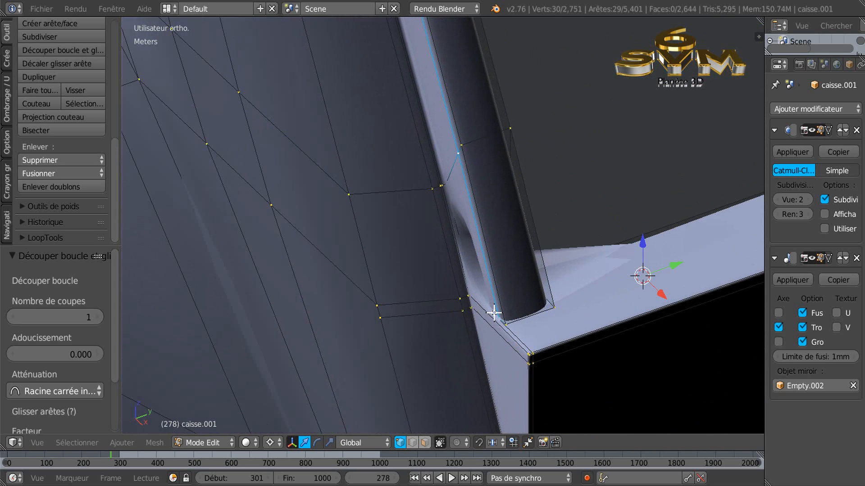
scroll(494, 313, "down", 9)
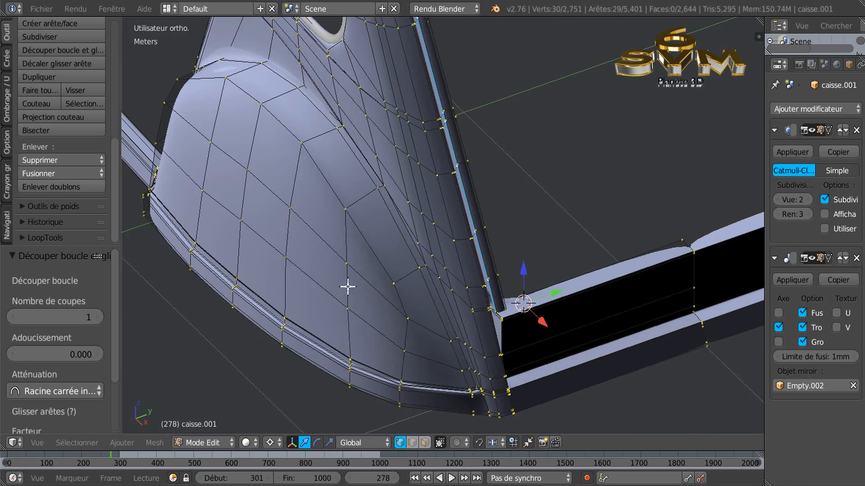
middle_click_drag(348, 287, 597, 399)
scroll(458, 263, "down", 6)
middle_click_drag(401, 306, 433, 262)
scroll(411, 216, "up", 5)
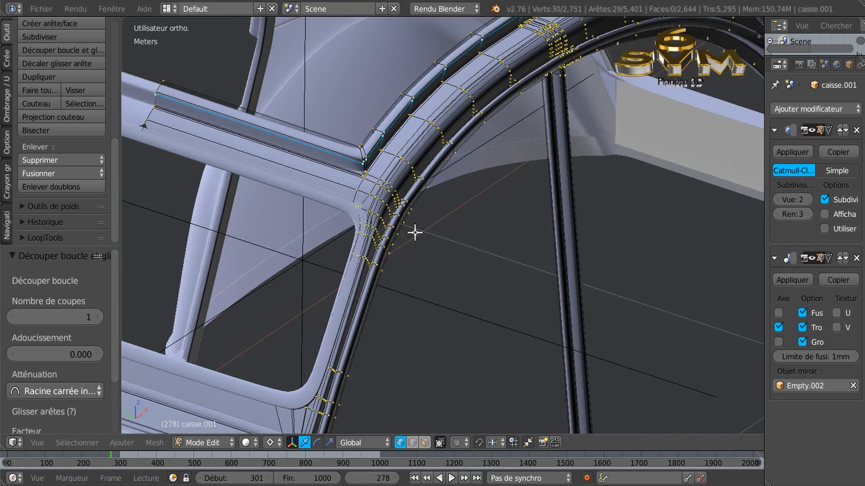
Examine the smoothed body outside mesh editing, focusing on the base of the rear pillar
scroll(415, 232, "down", 3)
key("Tab")
scroll(515, 213, "down", 4)
scroll(458, 217, "up", 4)
middle_click_drag(458, 217, 506, 296)
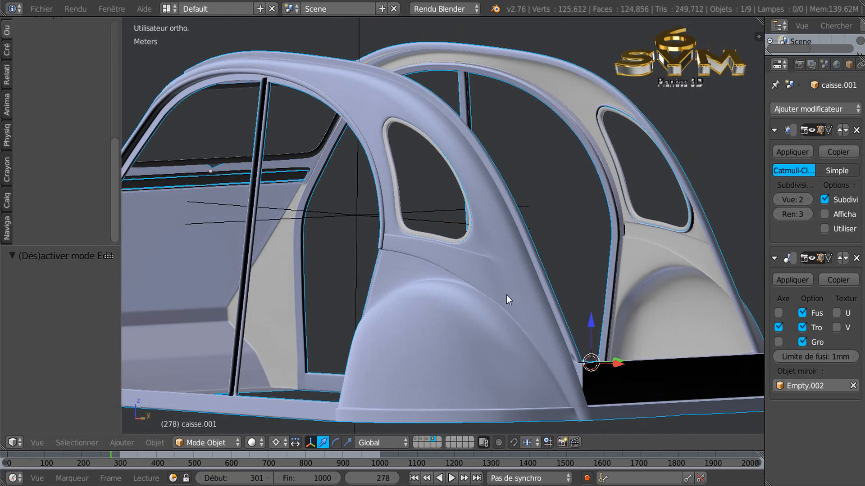
scroll(554, 330, "up", 3)
scroll(557, 351, "up", 3)
middle_click_drag(572, 383, 491, 184, "shift")
scroll(540, 208, "up", 3)
scroll(540, 208, "down", 2)
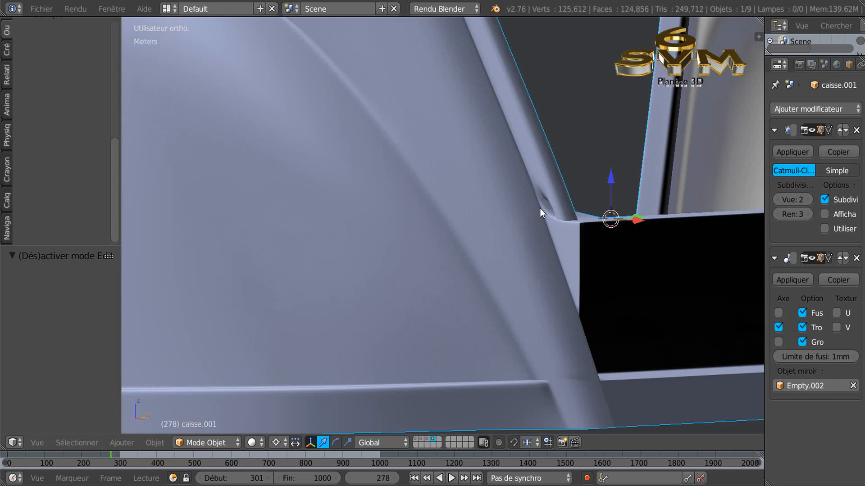
Return to mesh editing at the rear pillar's base and set the Subdivision Surface viewport level to 0
key("Tab")
scroll(546, 212, "up", 2)
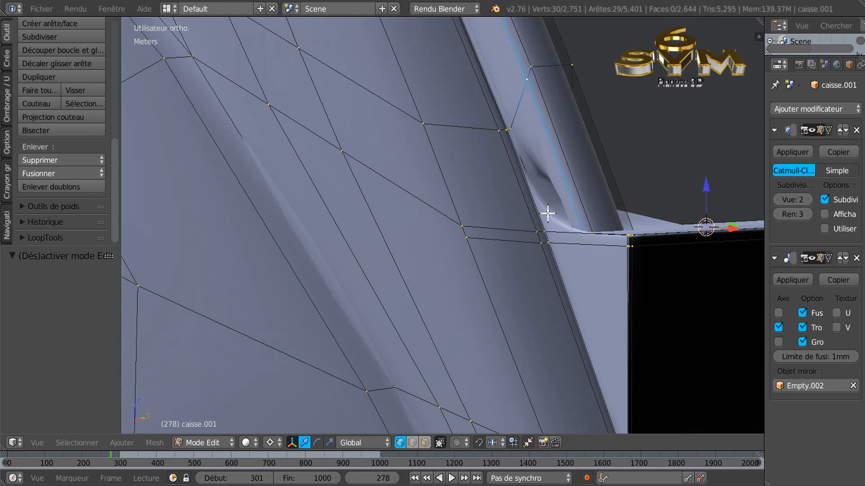
scroll(548, 213, "down", 2)
middle_click_drag(508, 238, 499, 241)
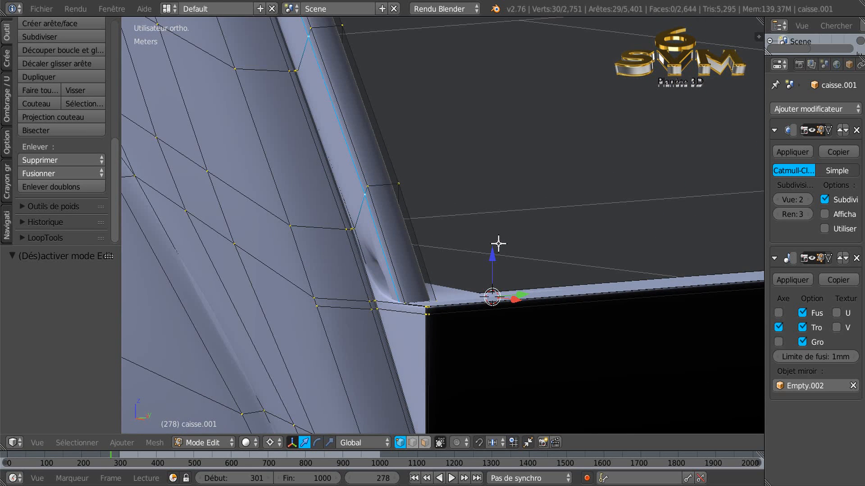
middle_click_drag(466, 265, 554, 242, "shift")
scroll(513, 266, "up", 5)
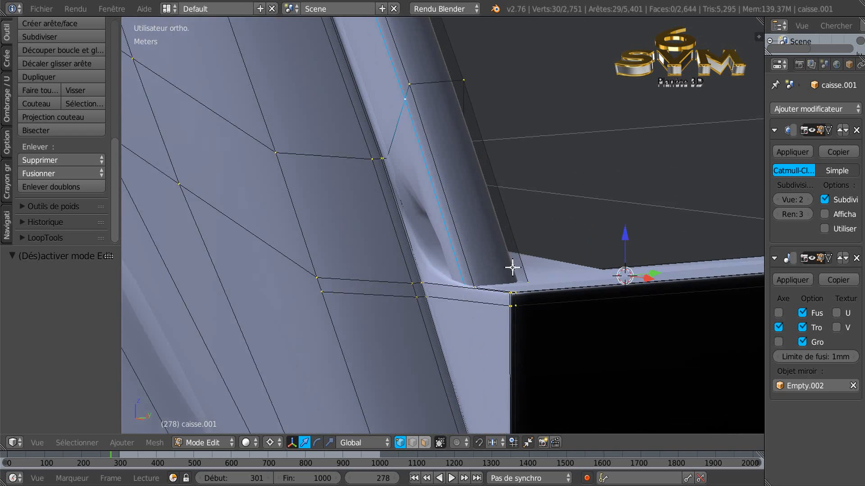
scroll(473, 270, "down", 1)
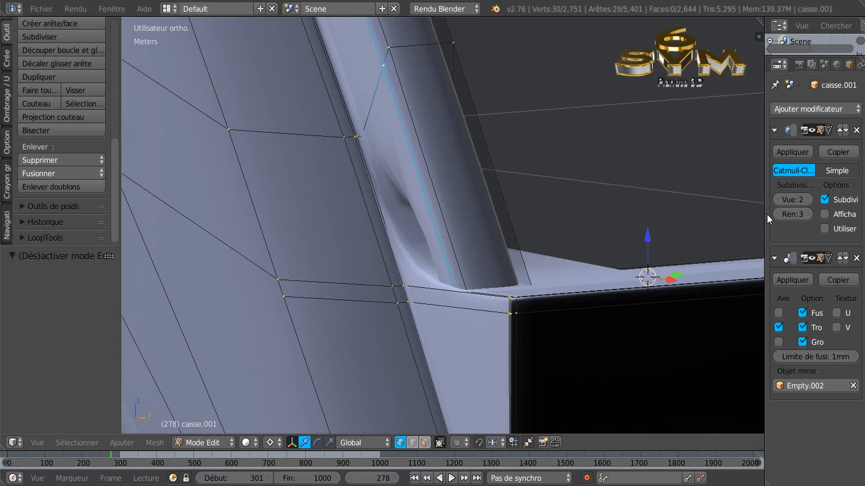
left_click(775, 198)
left_click(776, 198)
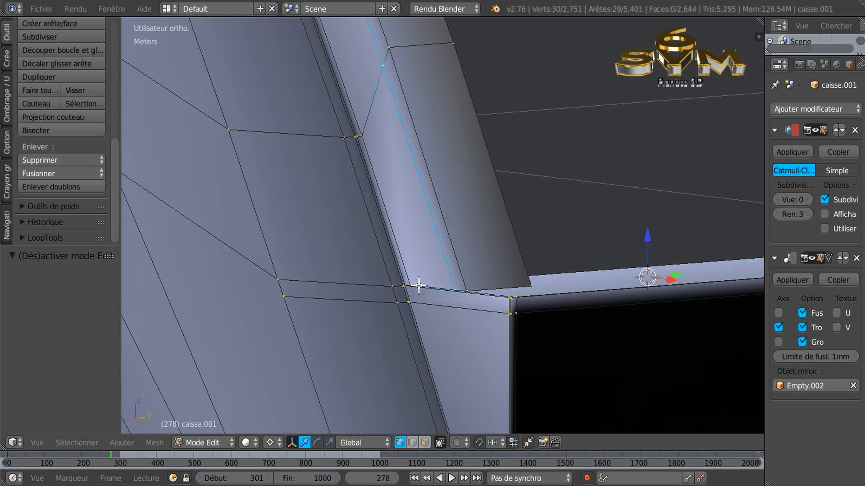
middle_click_drag(428, 320, 426, 315)
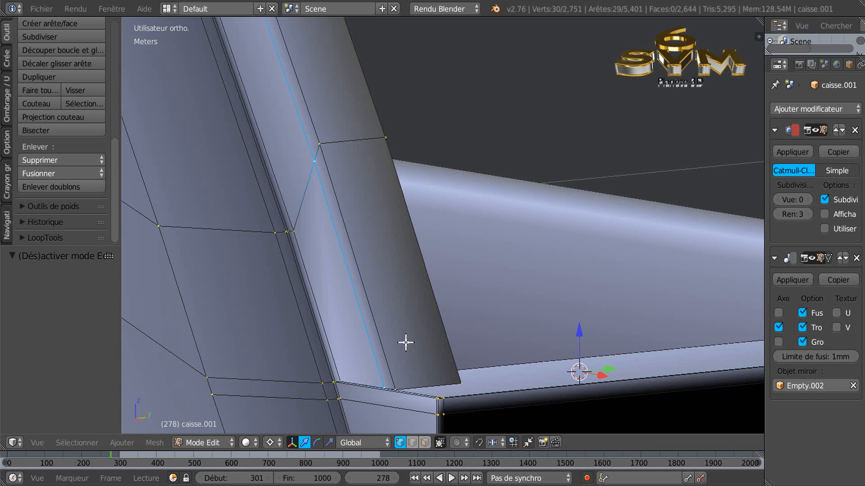
Check how the groove's lower corner vertex at the rear pillar's base is connected by displacing it temporarily
scroll(471, 249, "up", 5)
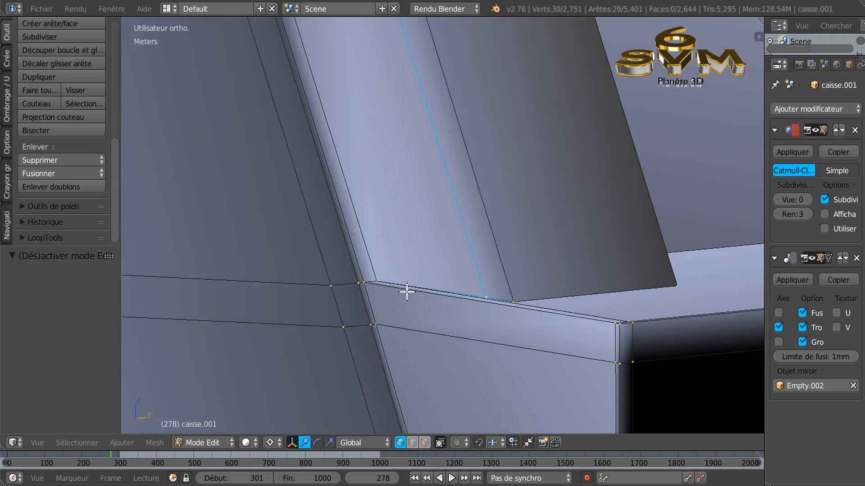
middle_click_drag(406, 291, 463, 250, "shift")
right_click(419, 235)
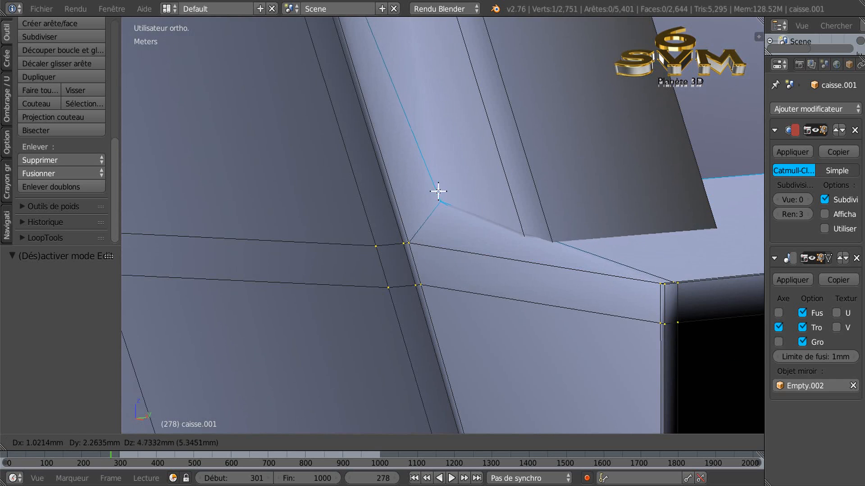
Test the connections of the raised rim's end vertices and the groove loop's end vertex at the rear pillar's base with temporary moves
scroll(466, 257, "up", 8)
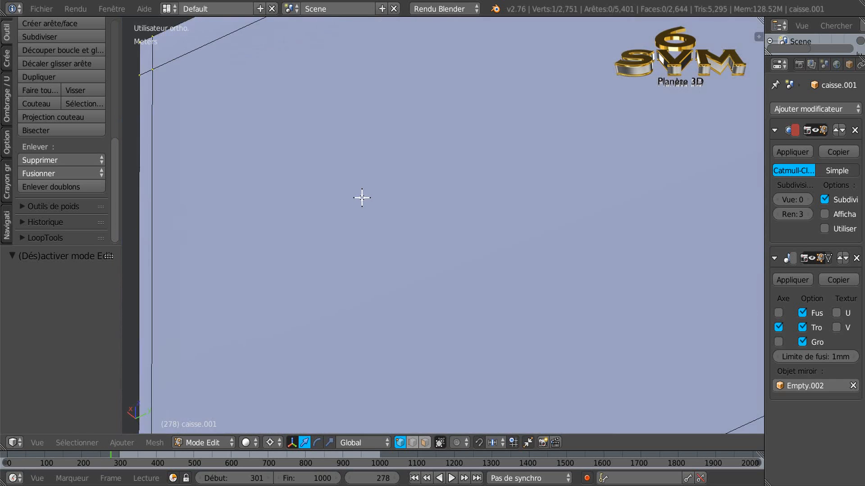
middle_click_drag(362, 198, 360, 264)
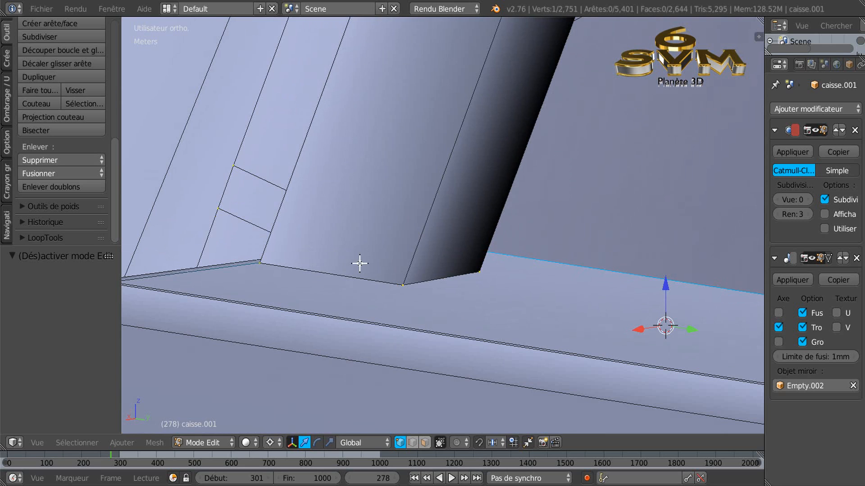
right_click_drag(408, 278, 428, 228)
right_click(428, 229)
right_click_drag(270, 258, 285, 210)
right_click(286, 205)
middle_click_drag(355, 242, 464, 244)
right_click_drag(233, 247, 228, 215)
right_click(228, 217)
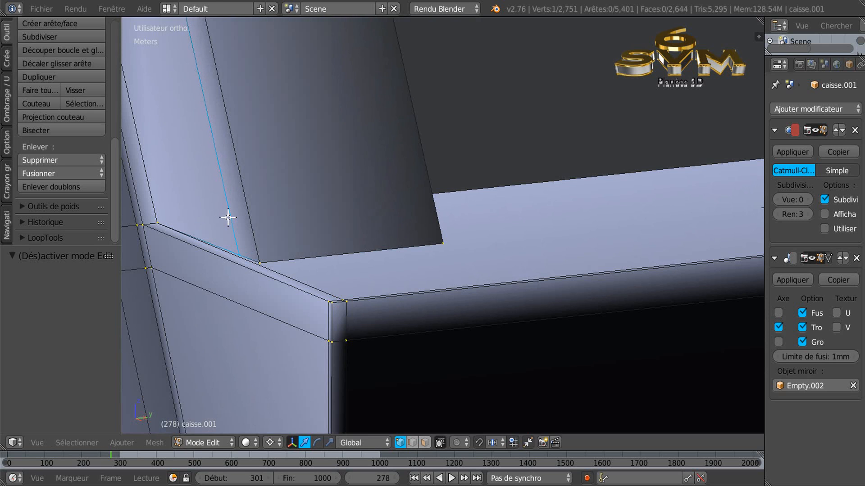
Test the connections of the corner vertices where the groove's outer edge meets the ledge at the rear pillar's base
middle_click_drag(298, 240, 343, 243)
middle_click_drag(261, 277, 465, 300, "shift")
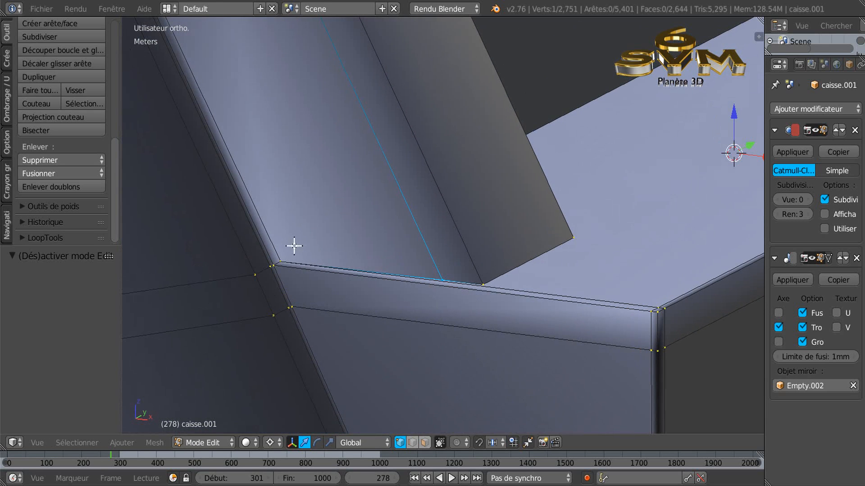
right_click_drag(291, 243, 290, 234)
right_click(289, 228)
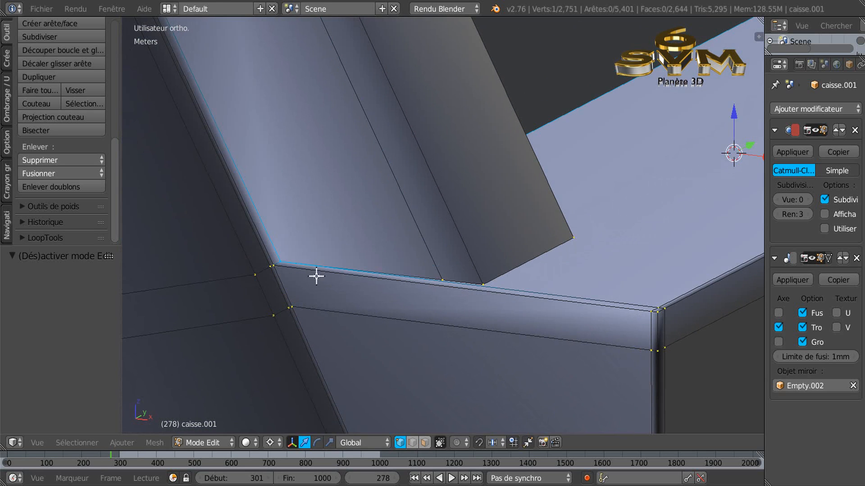
right_click_drag(280, 261, 298, 268)
right_click(290, 255)
left_click(297, 267)
scroll(284, 275, "up", 5)
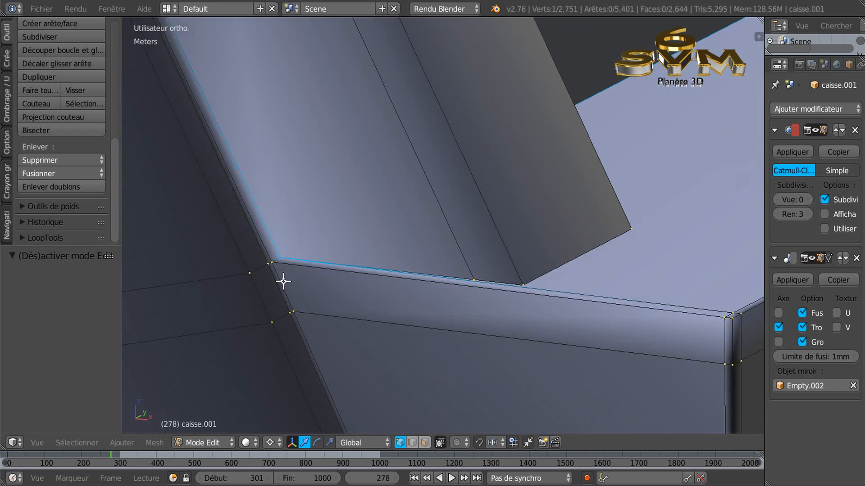
mouse_move(315, 365)
right_mouse_down()
mouse_move(334, 345)
mouse_move(325, 355)
right_mouse_up()
right_click(327, 349)
right_click(323, 353)
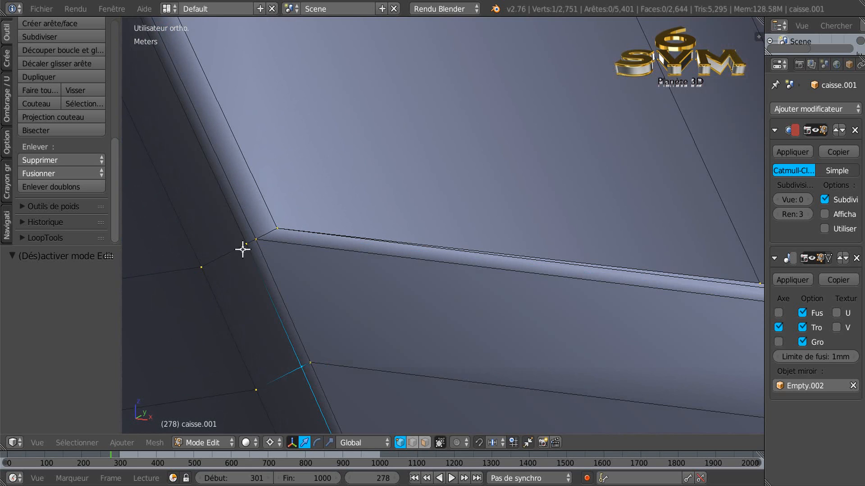
Inspect the pillar-base corner from the opposite side and test its corner vertex's connected edges with temporary moves
scroll(303, 286, "down", 5)
middle_click_drag(309, 291, 738, 325)
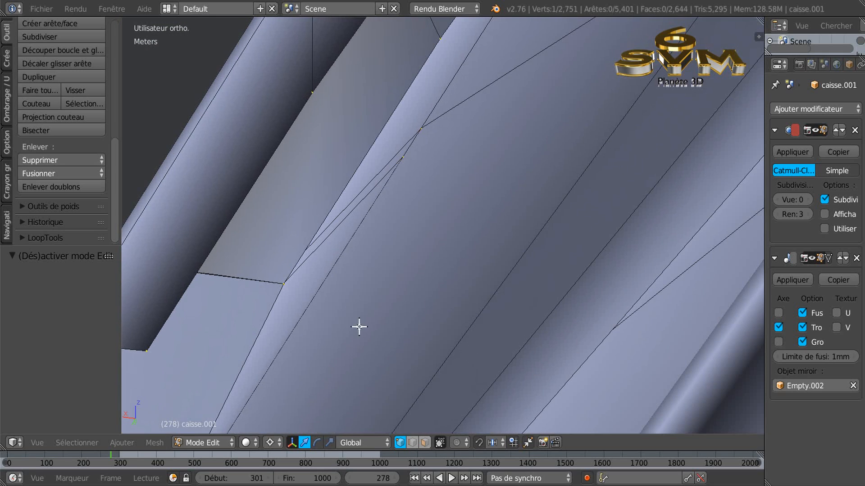
middle_click_drag(359, 327, 318, 309)
right_click(241, 264)
key("g")
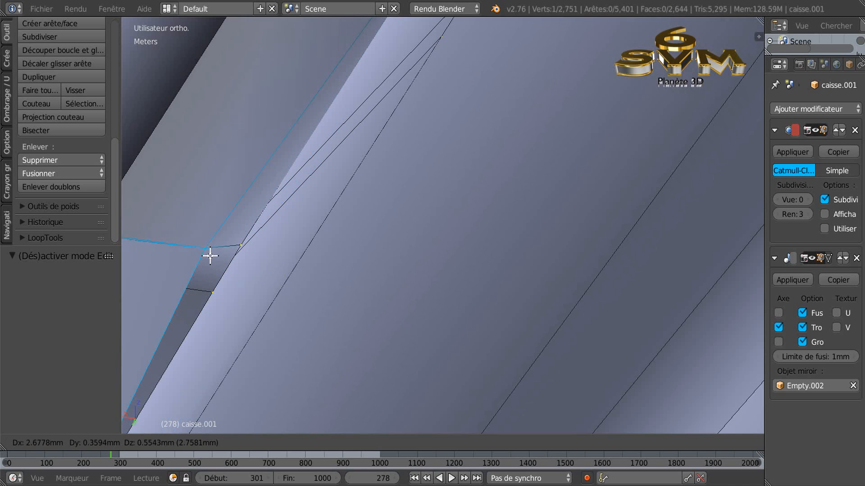
right_click(198, 239)
middle_click_drag(212, 260, 257, 251)
key("g")
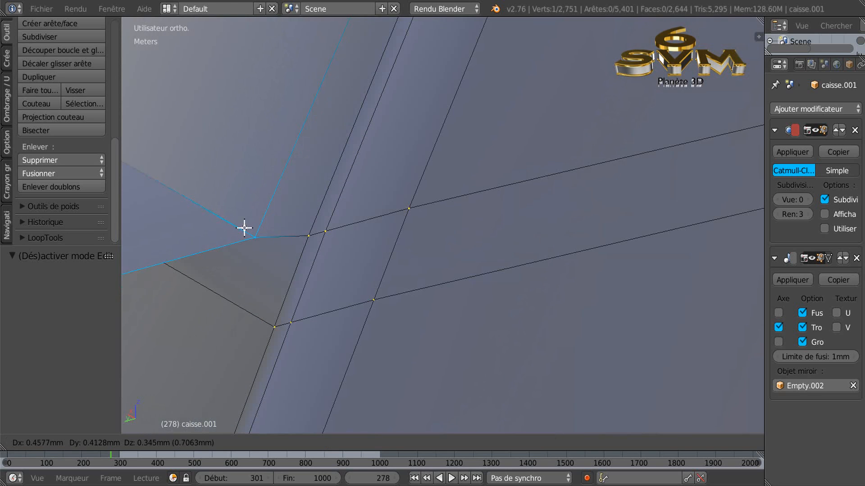
left_click(299, 243)
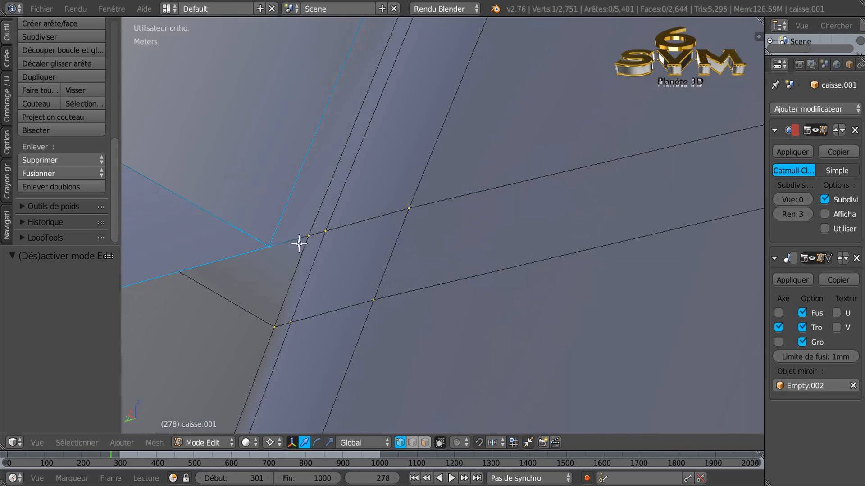
Test the closely spaced vertices along the pillar's outer edge one by one with temporary moves
key("g")
right_click(271, 260)
right_click(301, 239)
key("g")
right_click(289, 267)
right_click(323, 232)
key("g")
right_click(315, 253)
right_click(262, 238)
key("g")
right_click(272, 197)
Recheck the pillar-base corner vertex and its adjacent vertex by displacing each temporarily
scroll(252, 266, "down", 10)
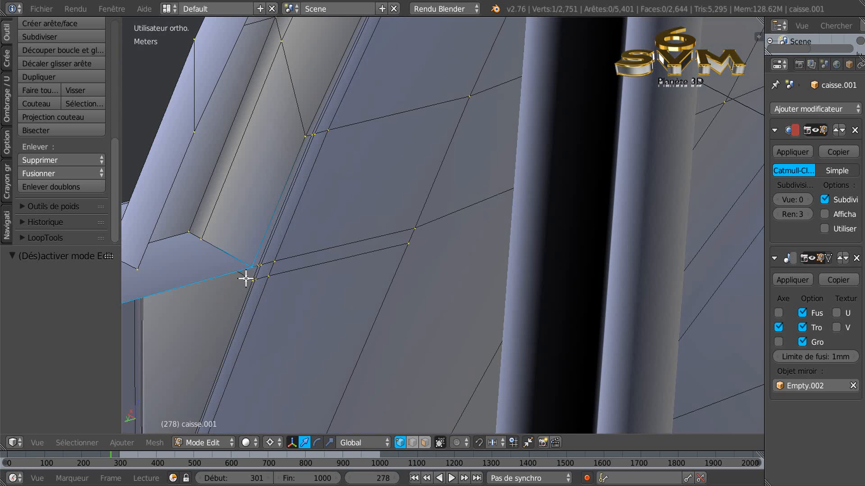
middle_click_drag(229, 286, 255, 286)
scroll(233, 268, "up", 4)
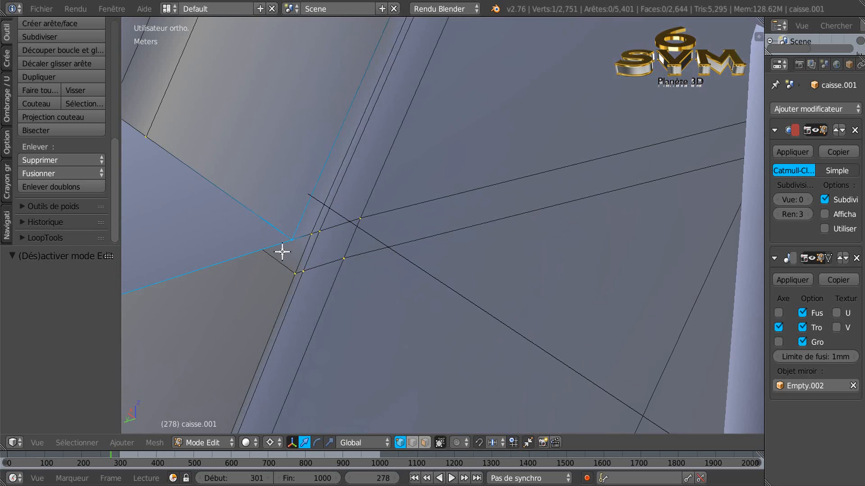
middle_click_drag(313, 203, 311, 216)
key("g")
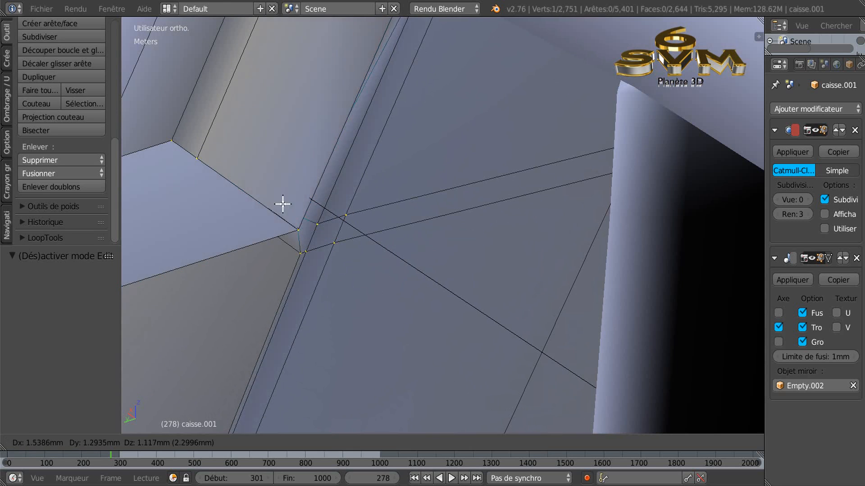
key("Escape")
key("g")
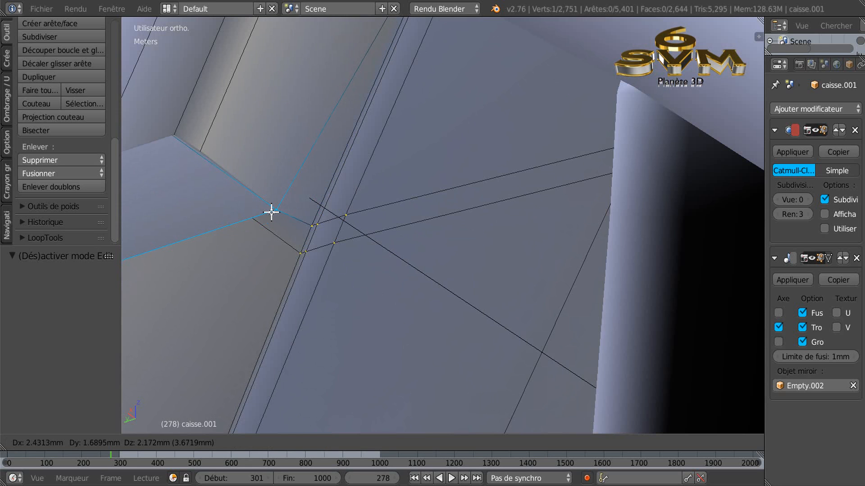
left_click(271, 213)
Set the Subdivision Surface viewport level to 2 and inspect the smoothed corner at the rear pillar's base
middle_click_drag(271, 212, 519, 248)
middle_click_drag(533, 248, 535, 248)
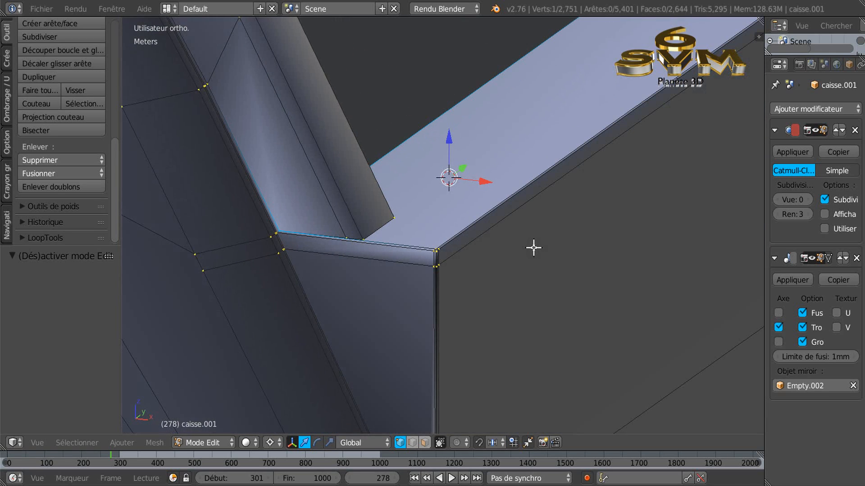
left_click(807, 201)
left_click(807, 200)
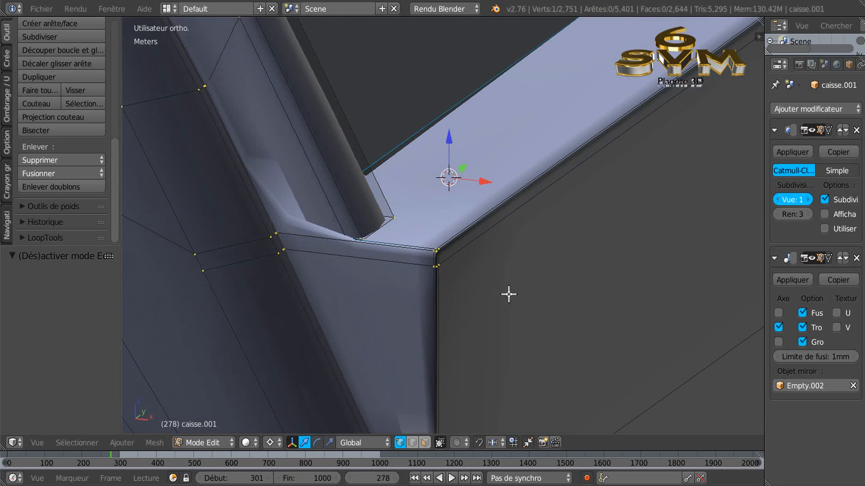
middle_click_drag(351, 309, 363, 261)
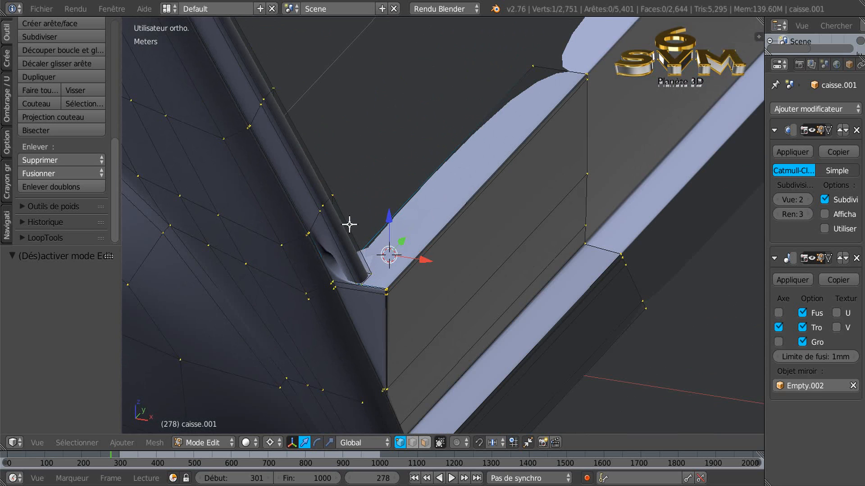
Cut one lengthwise edge loop along the pillar groove and slide it by about 1.0 against the groove's outer edge
scroll(379, 247, "up", 4)
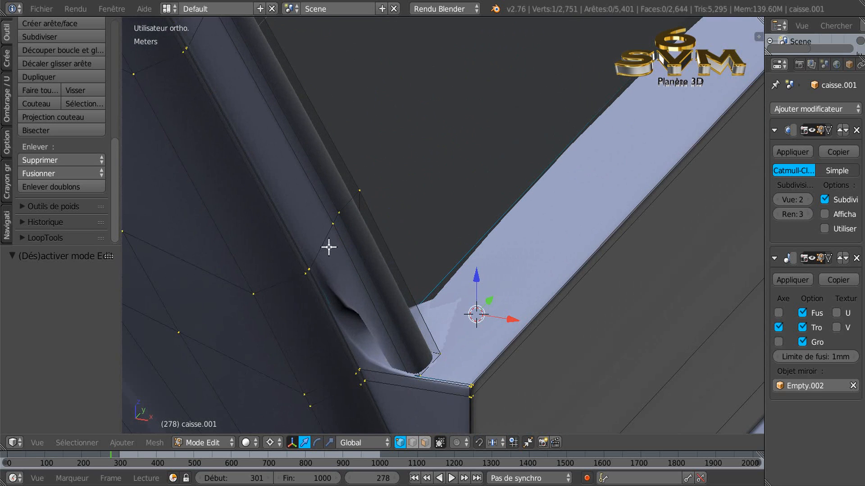
key("ctrl+r")
left_click(326, 242)
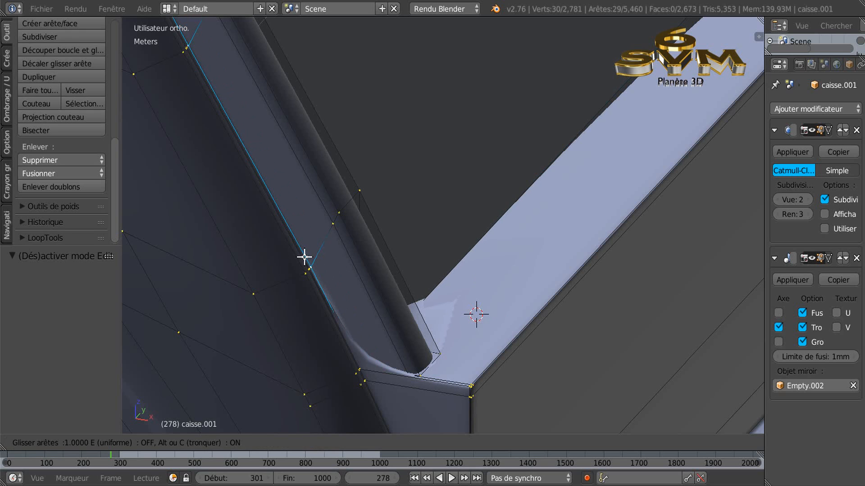
left_click(307, 256)
Examine the smoothed groove and new edge loop along the roof arch, focusing on the windshield's upper corner
mouse_move(305, 257)
middle_mouse_down()
mouse_move(318, 284)
mouse_move(309, 292)
mouse_move(261, 291)
mouse_move(155, 264)
mouse_move(249, 282)
mouse_move(235, 275)
mouse_move(594, 373)
middle_mouse_up()
middle_click_drag(352, 315, 575, 367, "shift")
middle_click_drag(379, 319, 409, 315)
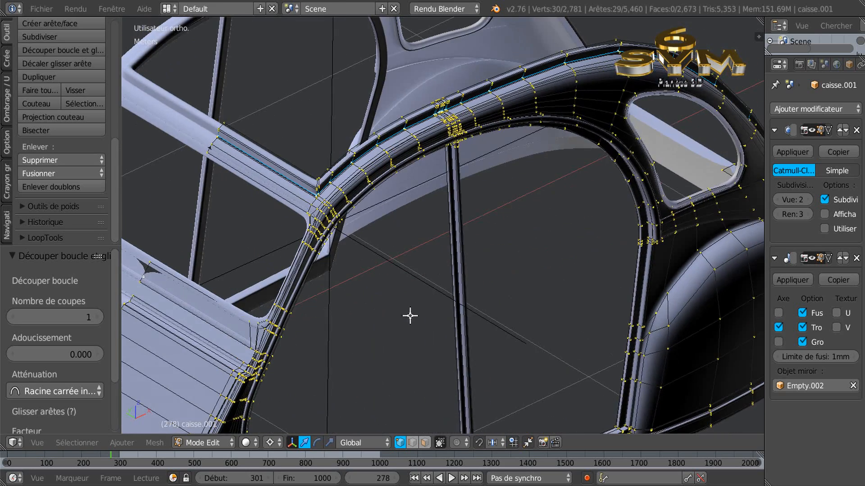
scroll(369, 276, "up", 2)
middle_click_drag(361, 268, 393, 380)
mouse_move(364, 315)
middle_mouse_down()
mouse_move(359, 257)
mouse_move(365, 329)
middle_mouse_up()
scroll(324, 268, "up", 2)
scroll(324, 267, "up", 2)
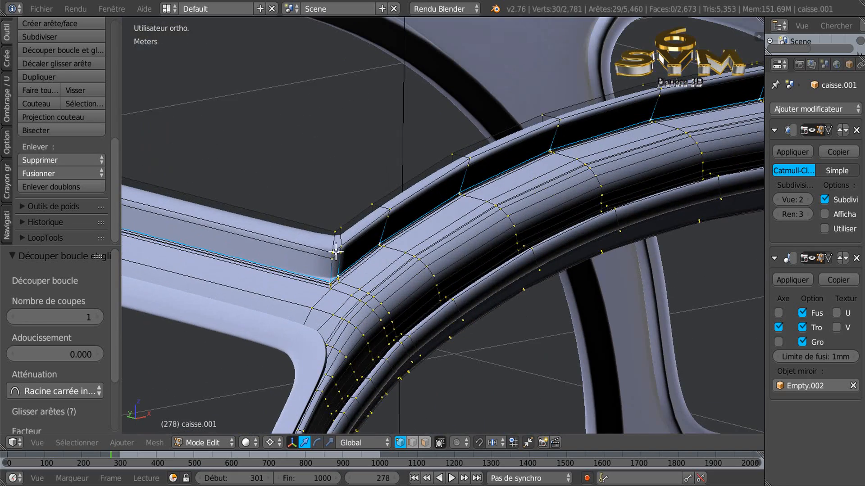
scroll(335, 275, "down", 2)
middle_click_drag(371, 282, 373, 298)
middle_click_drag(386, 331, 356, 314)
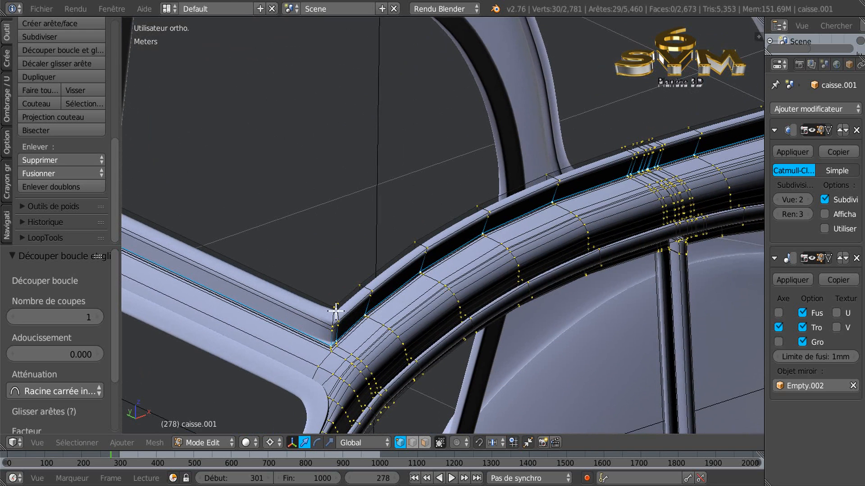
Cut one lengthwise edge loop along the raised rim's top and slide it by about -0.5 toward the border away from the groove
left_click(350, 302)
scroll(364, 290, "up", 2)
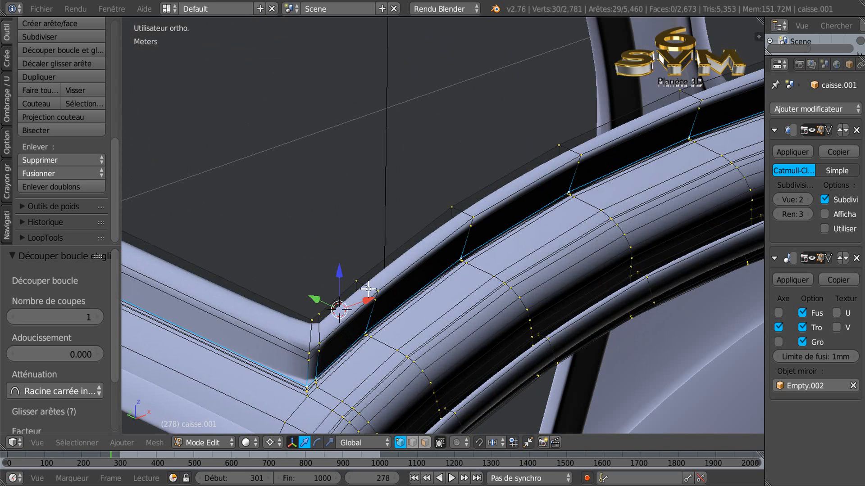
key("ctrl+r")
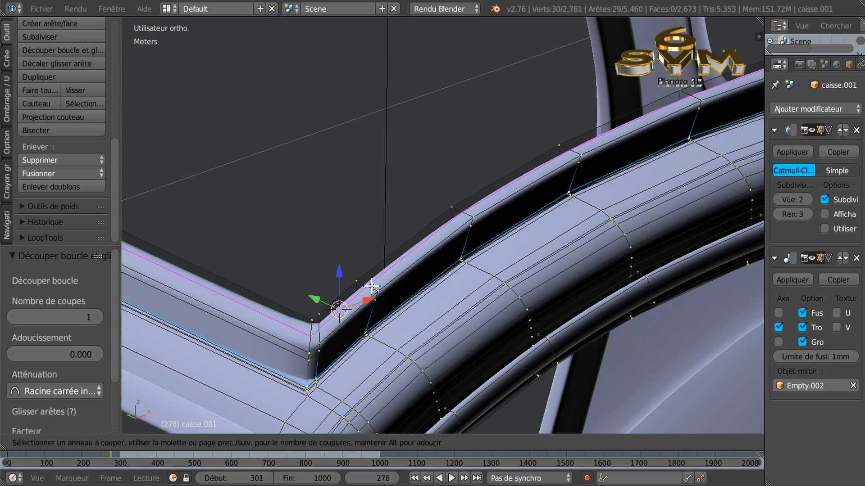
left_click(371, 285)
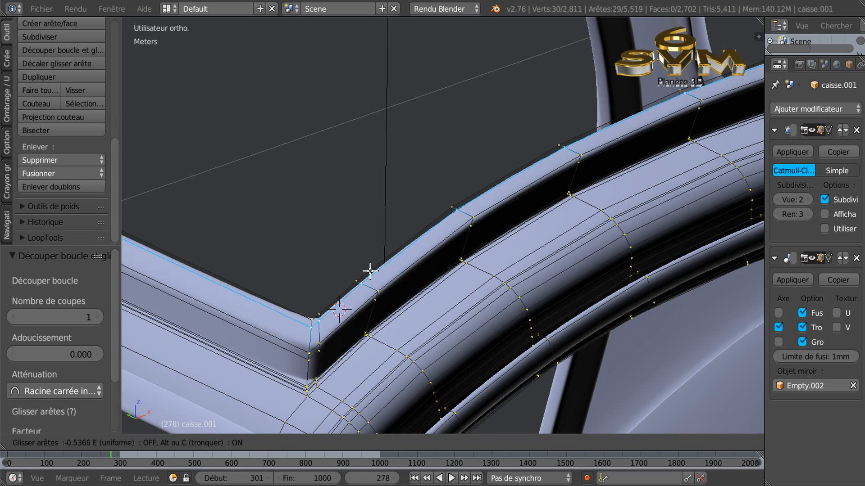
left_click(366, 267)
Examine the smoothed rim and surrounding surfaces at the rear pillar's base and the adjoining rear crosspiece
middle_click_drag(364, 270, 480, 315)
middle_click_drag(606, 339, 466, 329)
scroll(469, 330, "down", 3)
middle_click_drag(577, 370, 427, 86, "shift")
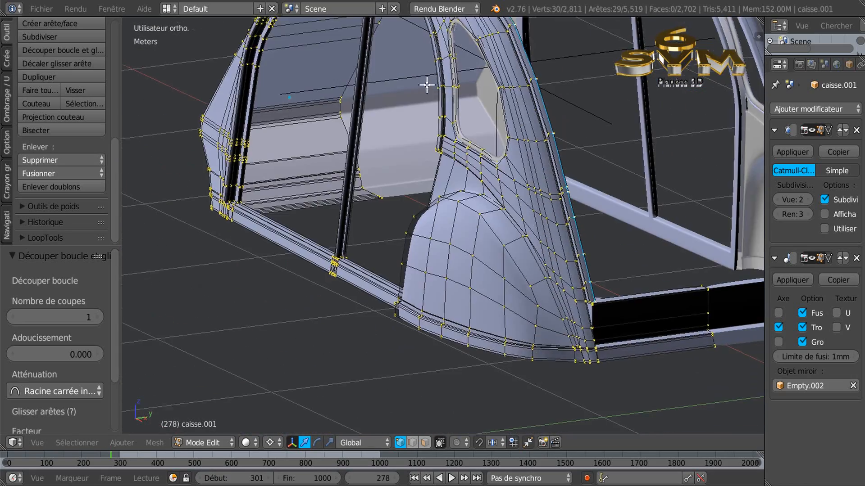
scroll(599, 280, "up", 4)
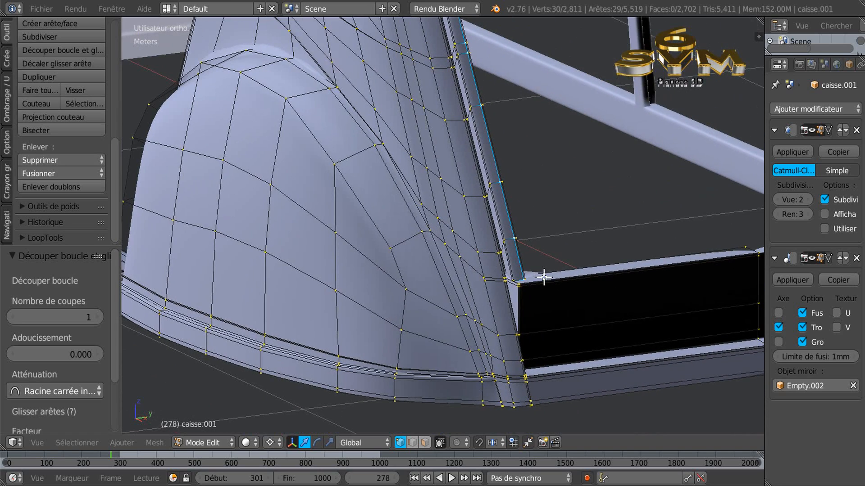
scroll(531, 281, "up", 5)
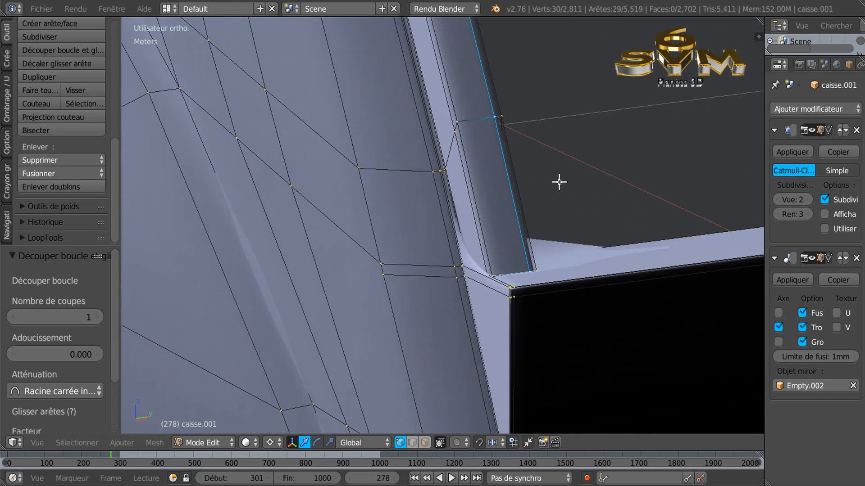
scroll(575, 255, "down", 4)
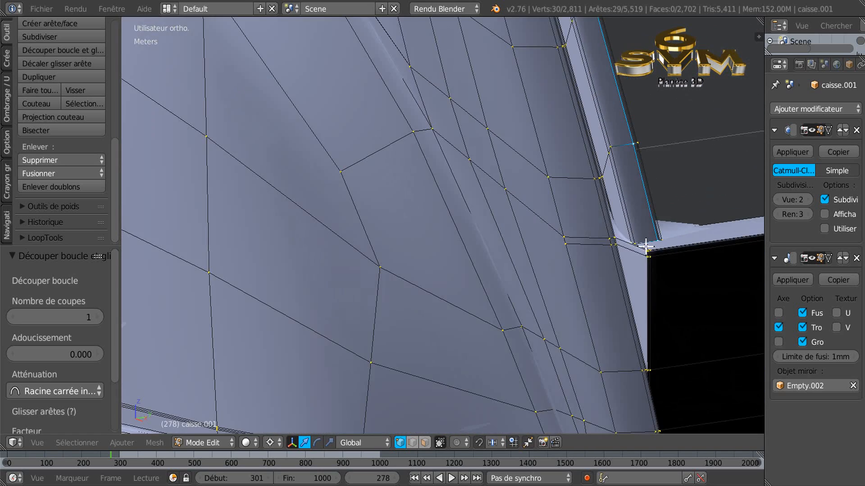
middle_click_drag(660, 248, 243, 185, "shift")
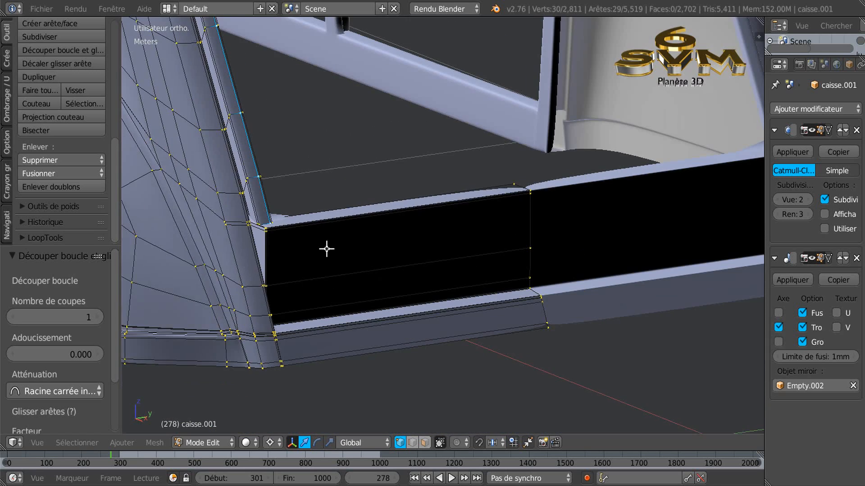
Cut one edge loop through the narrow end face joining the rear crosspiece to the pillar base and slide it toward the pillar
middle_click_drag(460, 272, 525, 274)
middle_click_drag(590, 192, 515, 300, "shift")
scroll(530, 291, "up", 4)
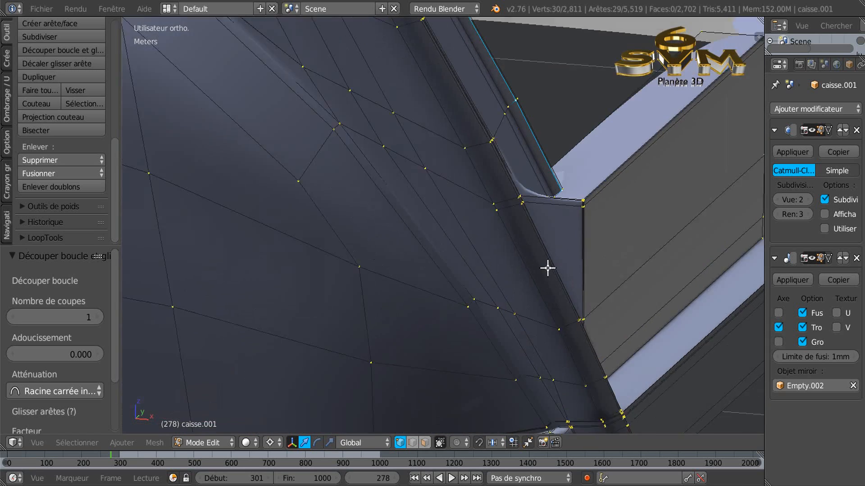
key("ctrl+r")
left_click(565, 198)
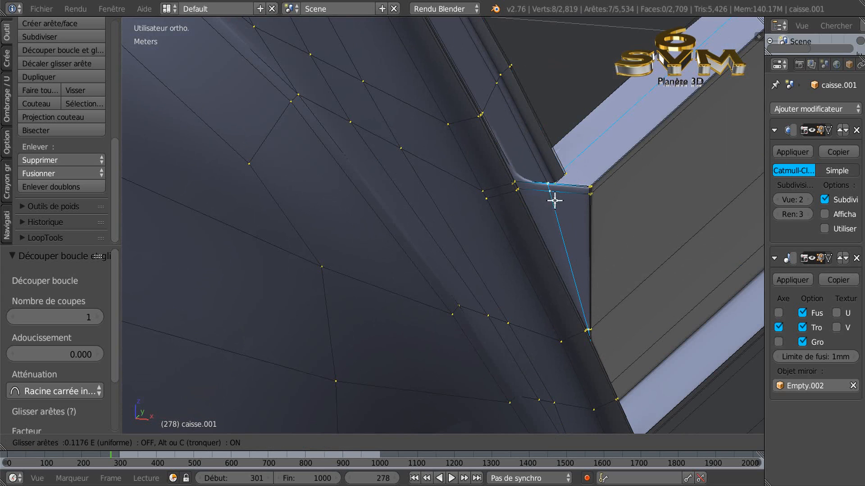
left_click(531, 203)
scroll(531, 205, "down", 3)
key("Tab")
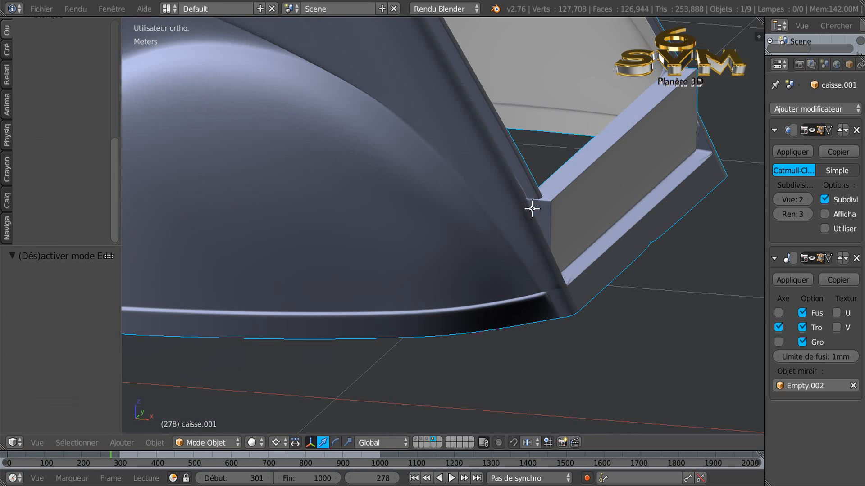
Examine the smoothed joint between the rear pillar's base and the crosspiece, and the body's side around it
scroll(531, 210, "down", 3)
middle_click_drag(520, 223, 506, 238)
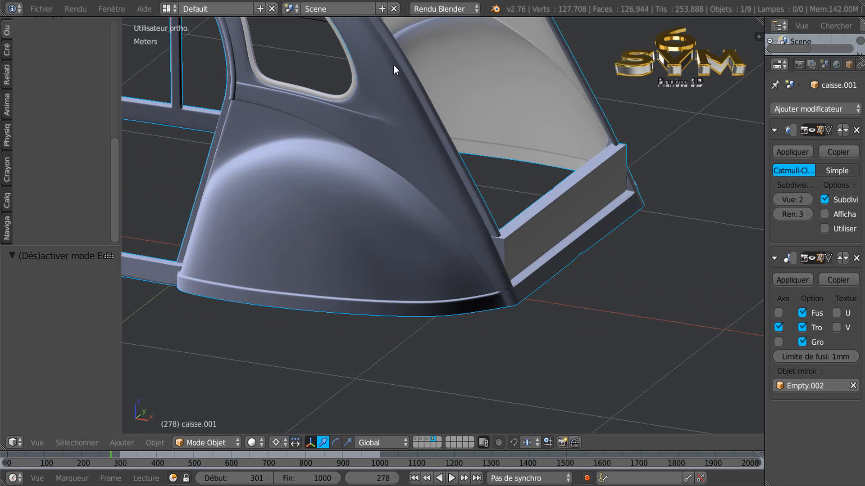
scroll(497, 238, "up", 6)
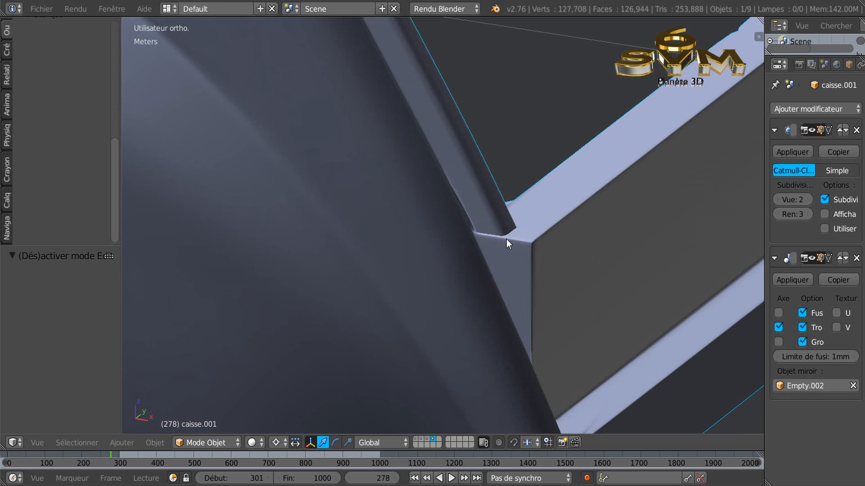
scroll(506, 239, "up", 2)
middle_click_drag(496, 246, 471, 303)
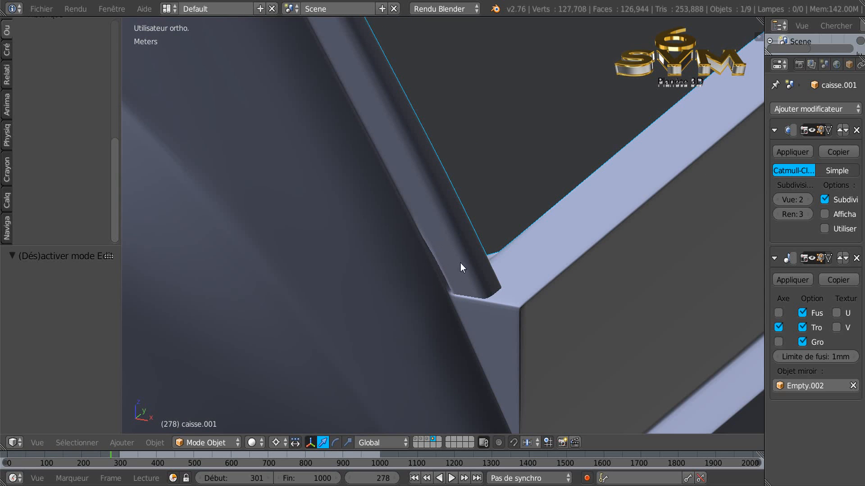
scroll(488, 290, "down", 6)
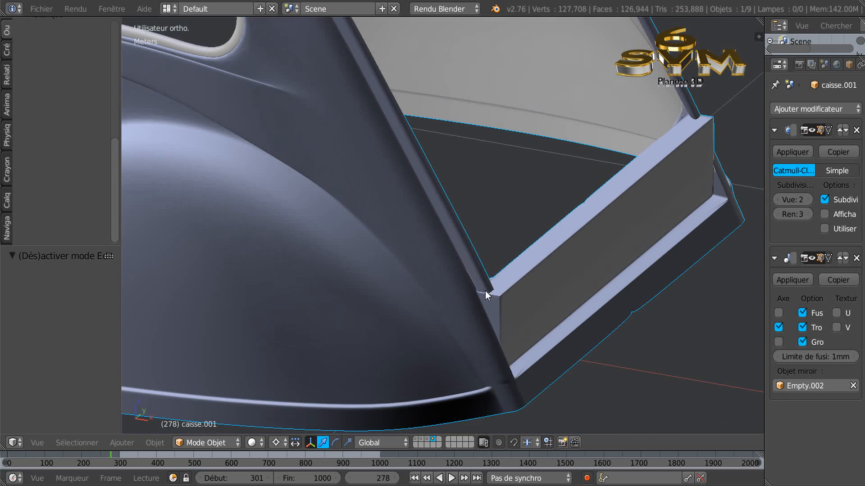
middle_click_drag(485, 291, 505, 327)
scroll(561, 334, "up", 2)
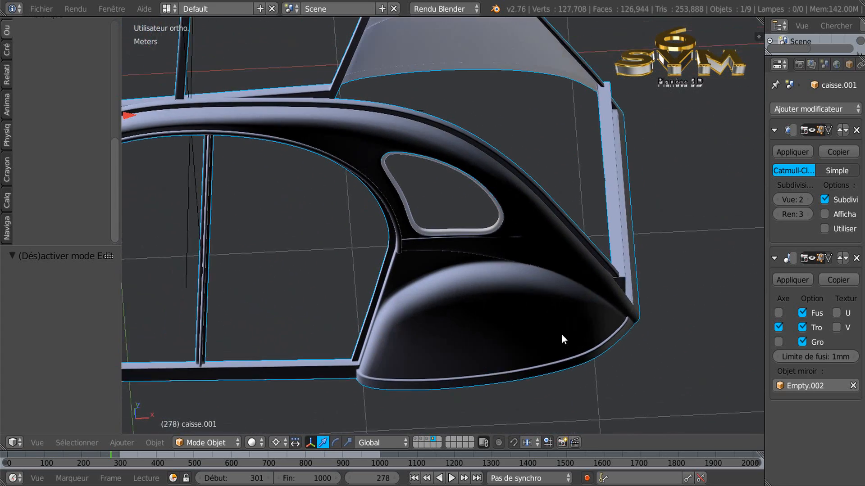
scroll(561, 334, "down", 2)
middle_click_drag(496, 282, 580, 261)
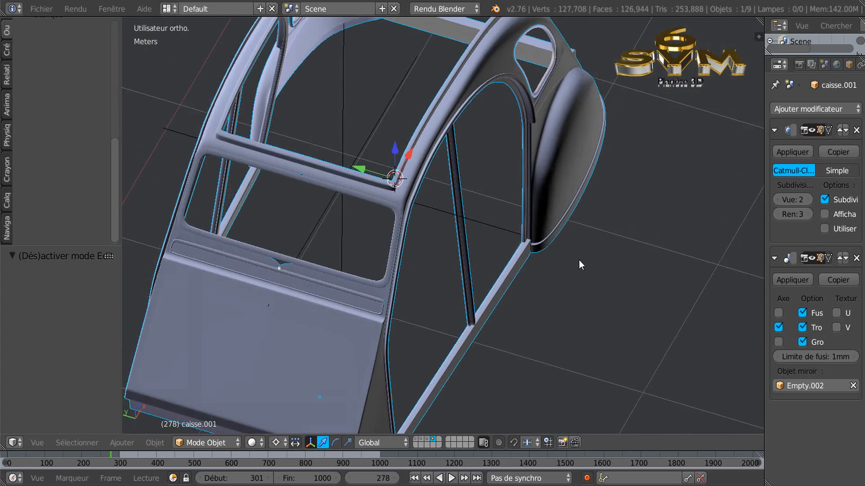
Examine the mesh edges at the windshield's upper corner where the front crosspiece meets the roof arch
scroll(404, 195, "up", 4)
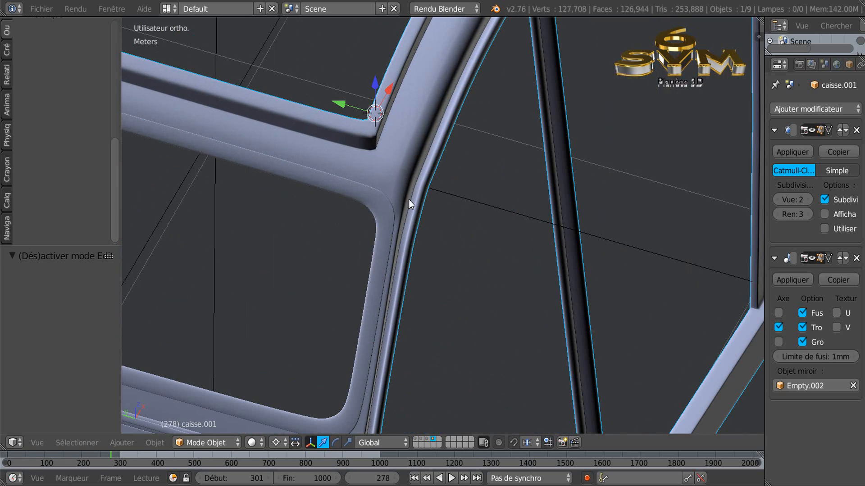
middle_click_drag(409, 199, 437, 271, "shift")
key("Tab")
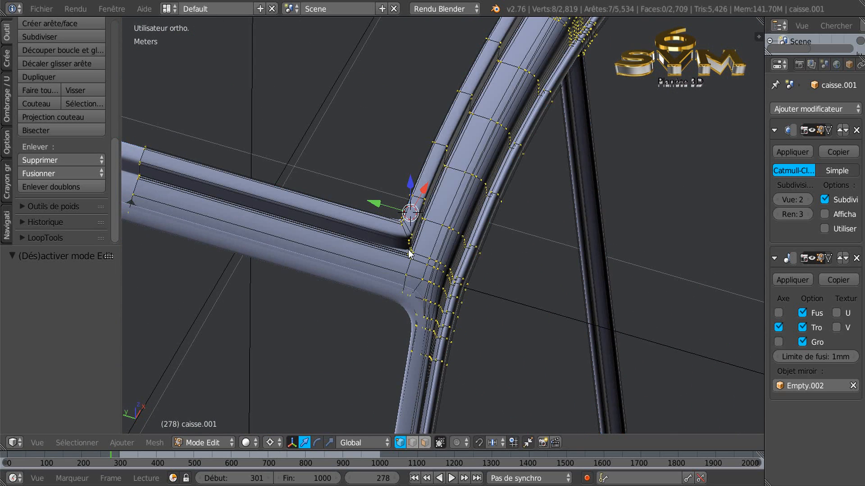
scroll(409, 247, "up", 2)
scroll(390, 231, "up", 2)
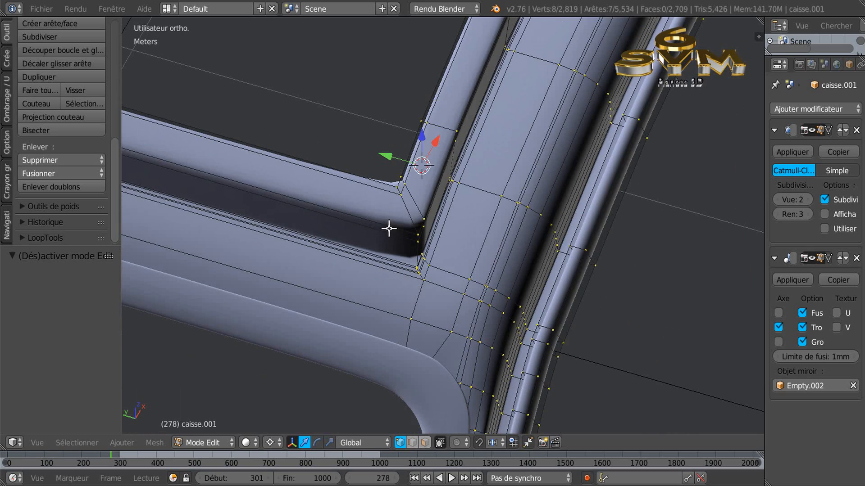
scroll(389, 229, "down", 3)
scroll(394, 229, "up", 3)
scroll(394, 229, "down", 5)
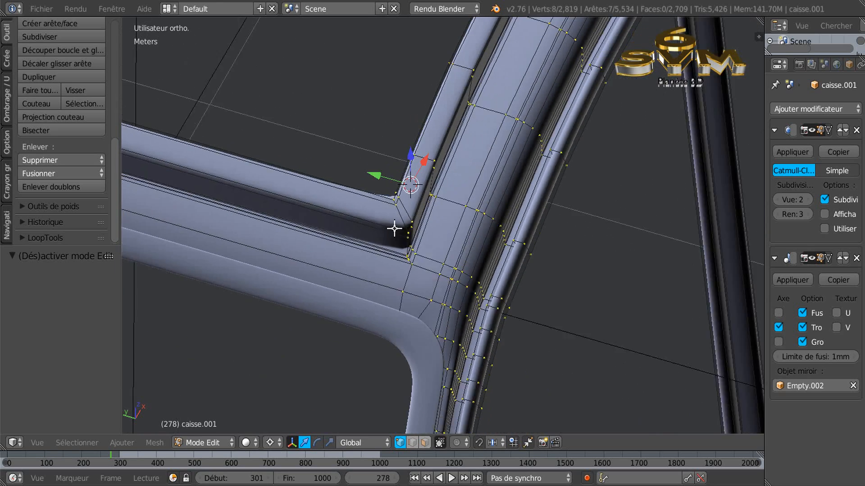
scroll(394, 229, "down", 4)
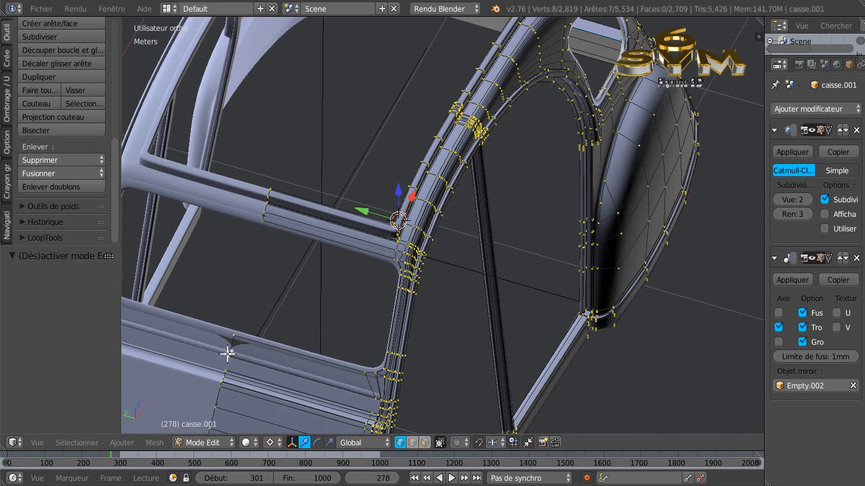
Set the viewport to Material shading and open the body mesh for editing at the rear pillar's joint with the crosspiece
left_click(245, 442)
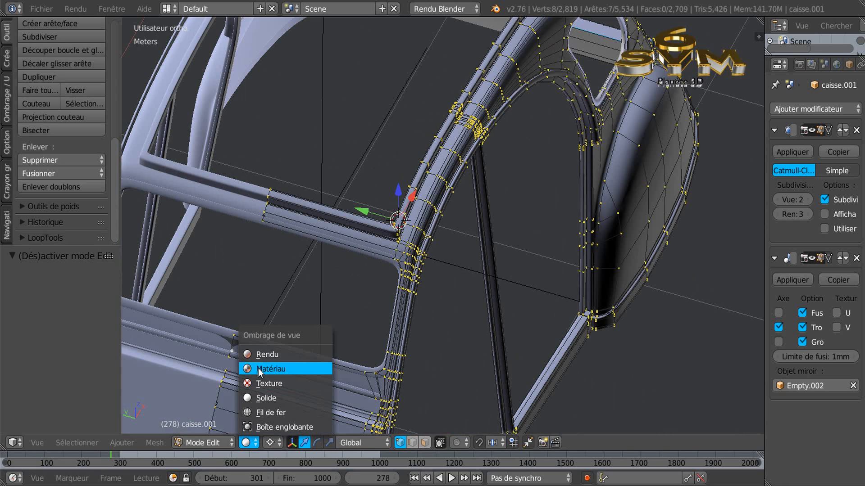
scroll(477, 326, "down", 2)
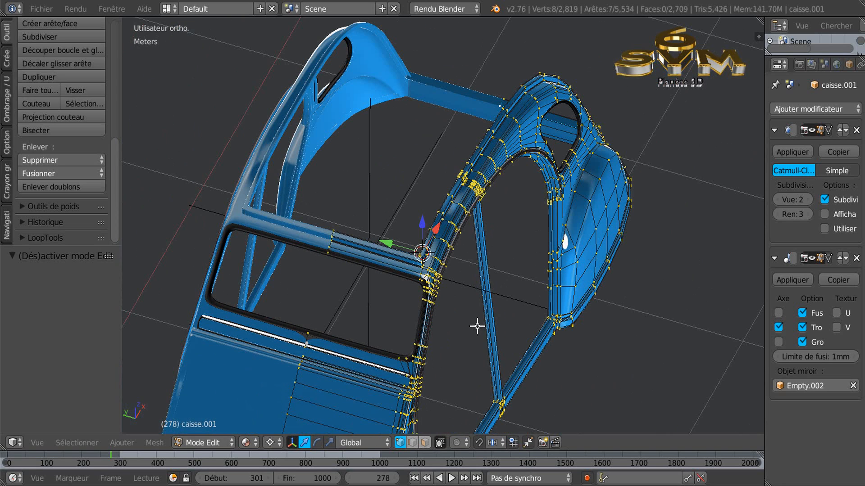
key("Tab")
middle_click_drag(455, 334, 296, 320)
middle_click_drag(400, 397, 438, 232, "shift")
scroll(405, 229, "up", 3)
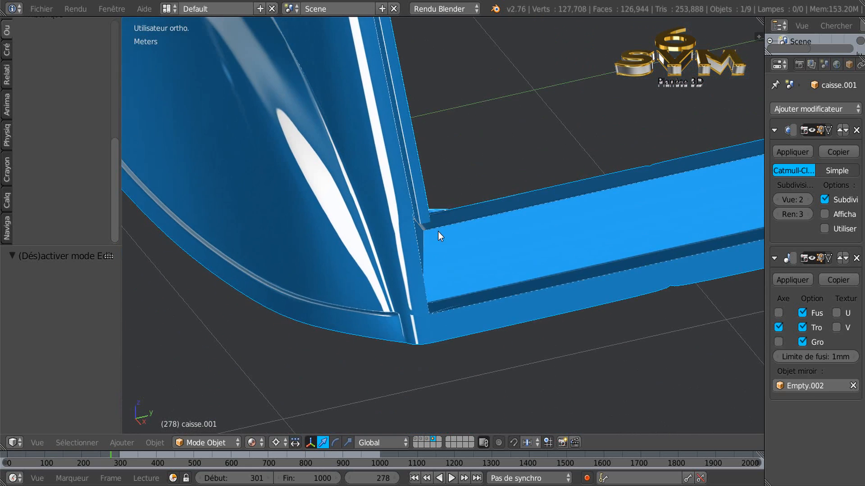
scroll(438, 233, "up", 4)
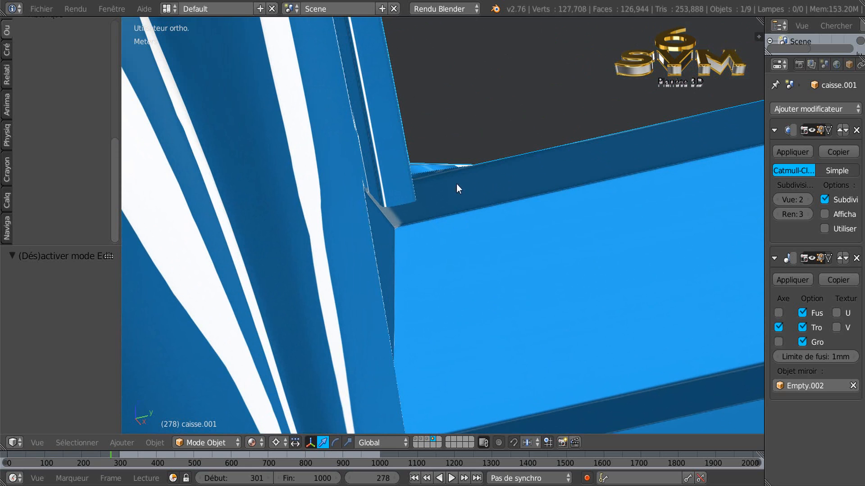
key("Tab")
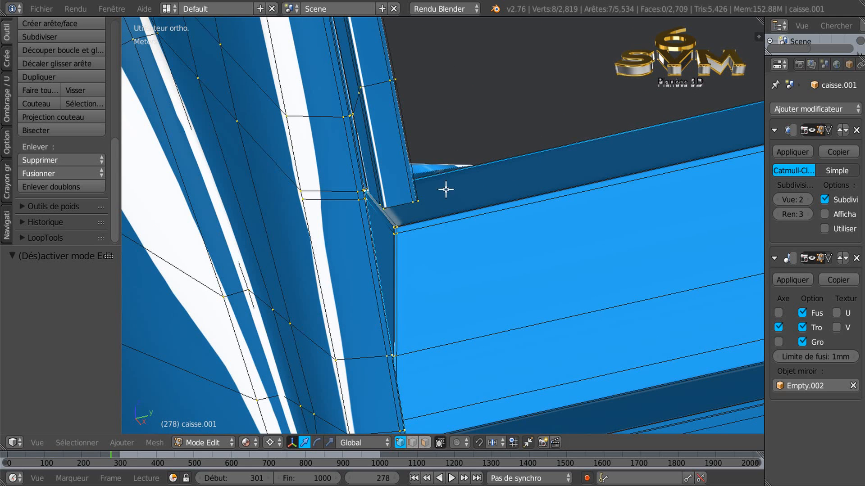
middle_click_drag(455, 215, 485, 234)
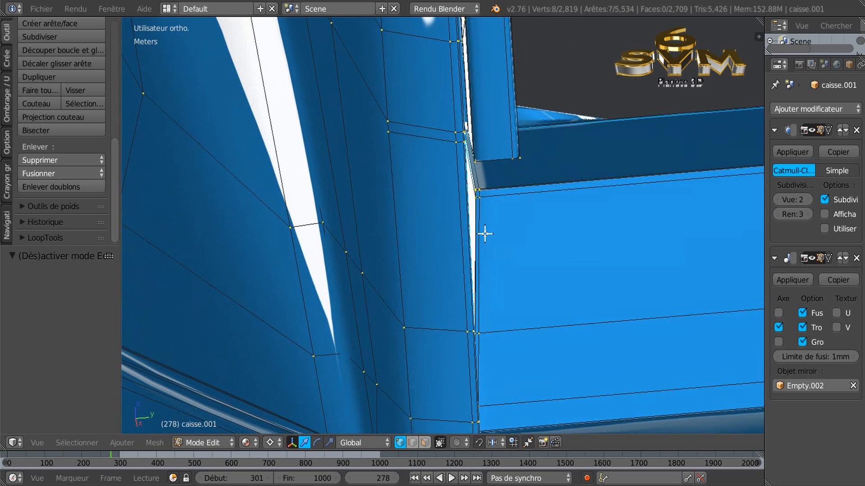
key("ctrl+r")
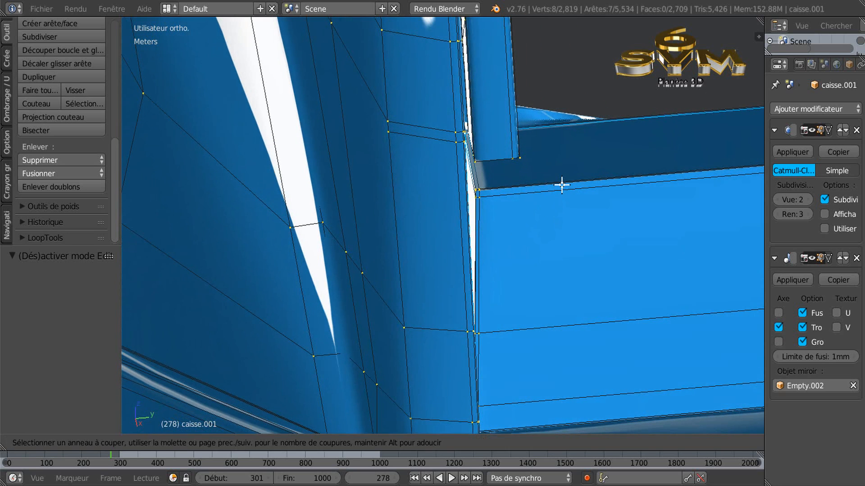
key("Escape")
Try one edge loop across the lower end of the pillar rim, slid close to the rear crosspiece, and undo it
middle_click_drag(598, 185, 618, 145)
middle_click_drag(697, 154, 420, 244, "shift")
scroll(574, 246, "up", 1)
scroll(588, 231, "up", 2)
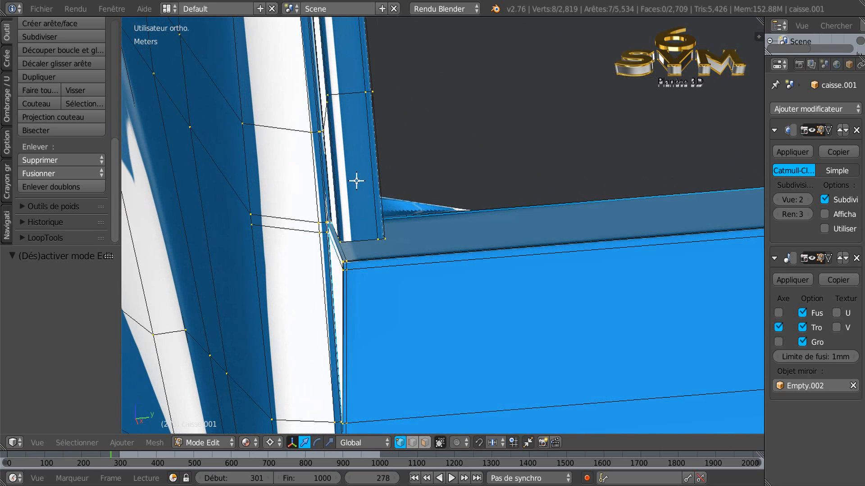
key("ctrl+r")
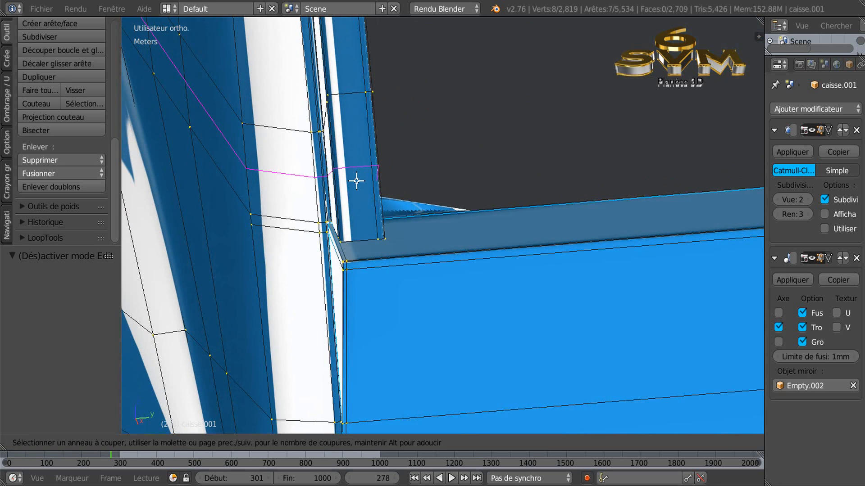
left_click(356, 180)
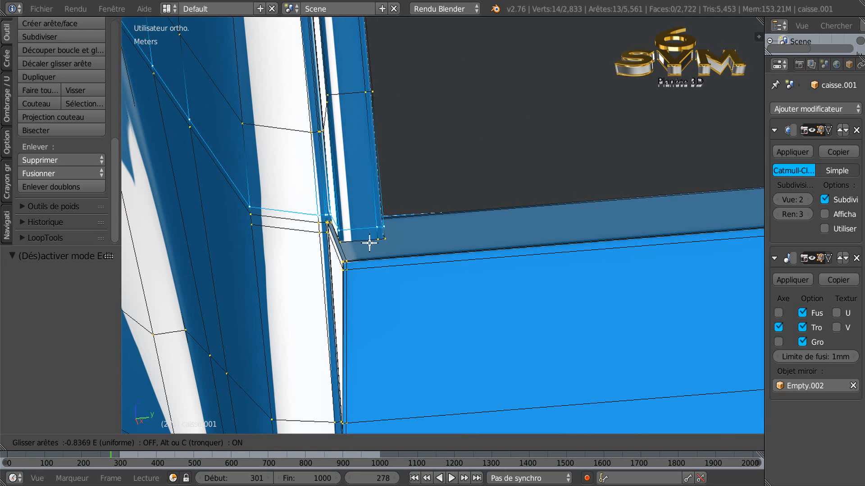
left_click(385, 238)
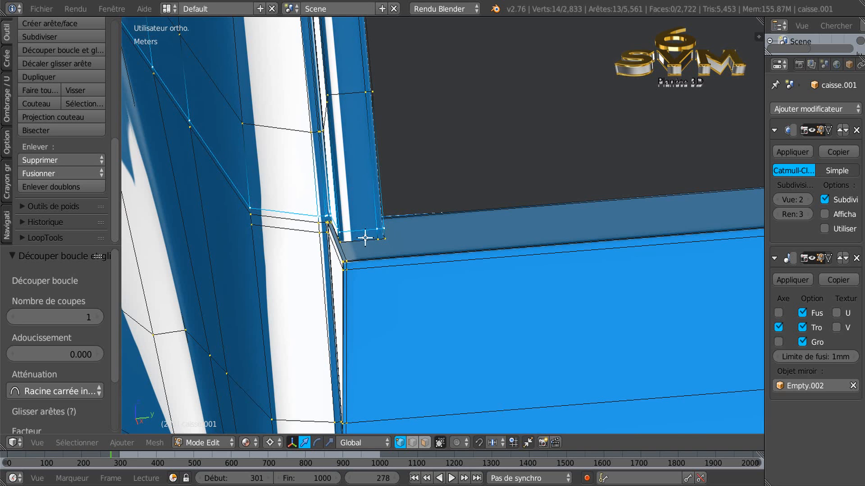
middle_click_drag(373, 237, 499, 261)
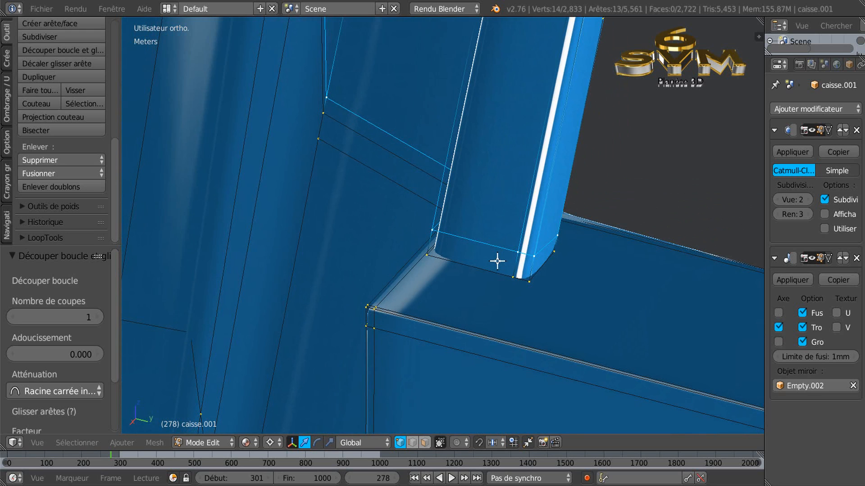
key("ctrl+z")
middle_click_drag(524, 270, 542, 276)
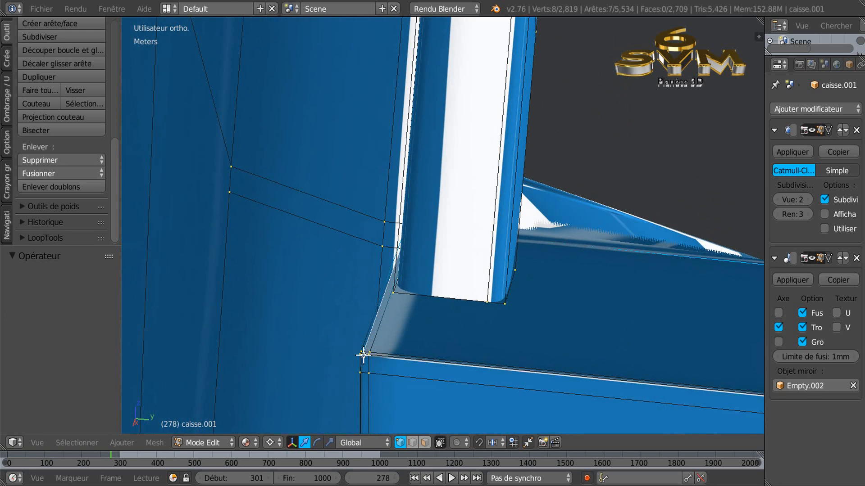
key("ctrl+r")
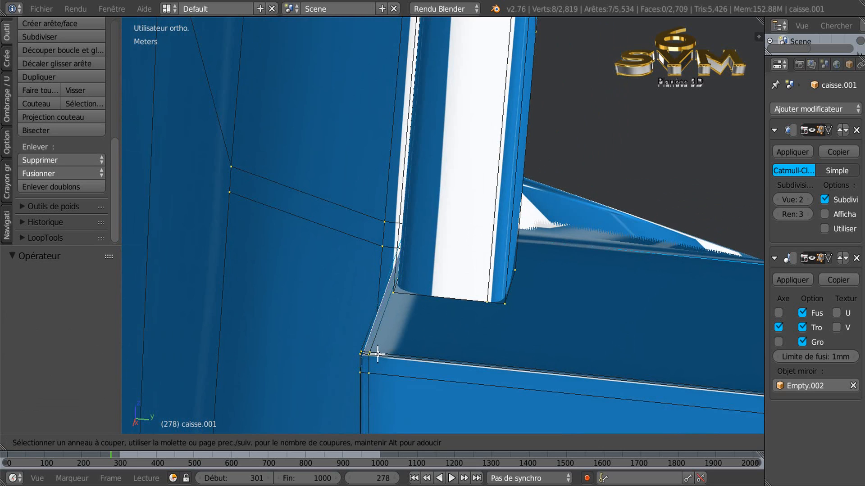
scroll(584, 269, "down", 1)
key("Escape")
scroll(583, 295, "down", 3)
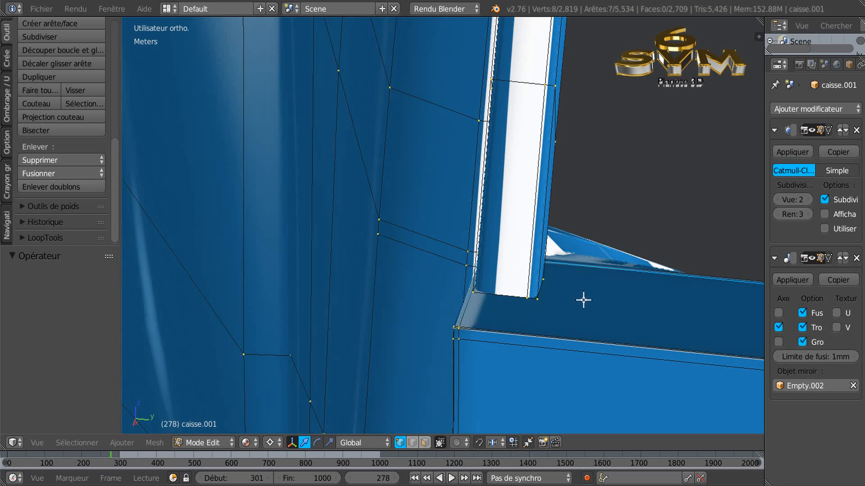
Cut one vertical edge loop across the rear crosspiece and slide it against the crosspiece's end at the pillar
middle_click_drag(617, 321, 455, 235, "shift")
scroll(455, 236, "down", 5)
scroll(637, 265, "up", 1)
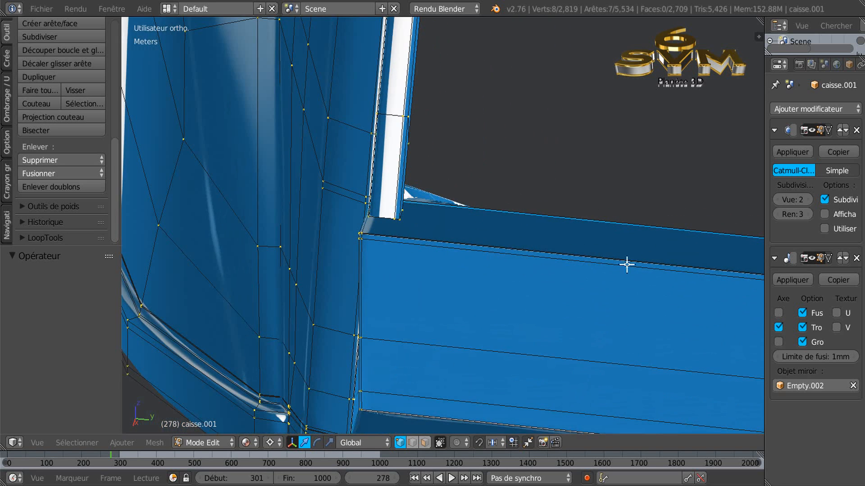
middle_click_drag(624, 265, 457, 249, "shift")
scroll(458, 249, "down", 3)
scroll(556, 278, "up", 1)
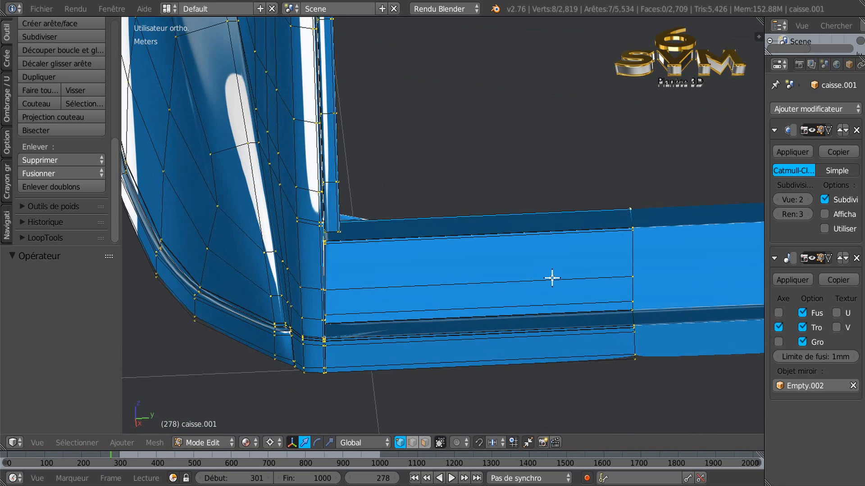
middle_click_drag(552, 278, 509, 271)
key("ctrl+r")
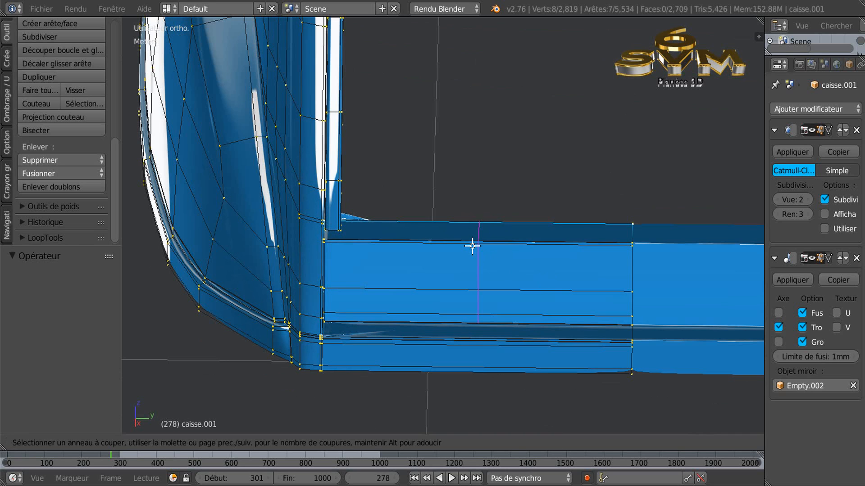
left_click(471, 245)
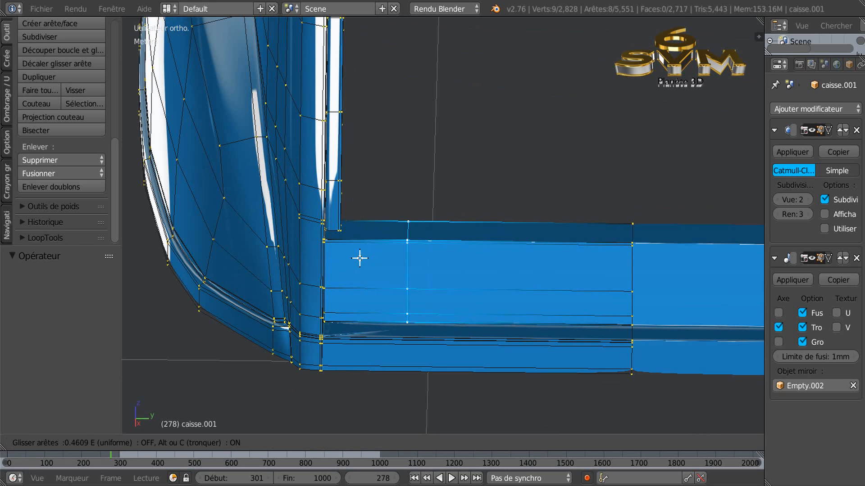
left_click(322, 284)
Examine the smoothed rear crosspiece and its corner with the pillar base outside mesh editing
middle_click_drag(408, 287, 229, 232)
mouse_move(354, 254)
middle_mouse_down()
mouse_move(442, 282)
mouse_move(498, 261)
mouse_move(453, 273)
middle_mouse_up()
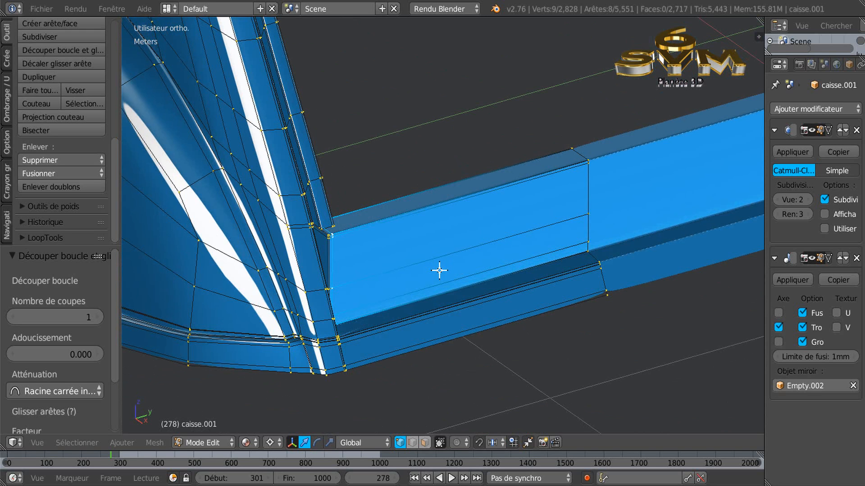
key("Tab")
middle_click_drag(431, 264, 486, 158)
scroll(405, 237, "up", 5)
scroll(341, 234, "down", 6)
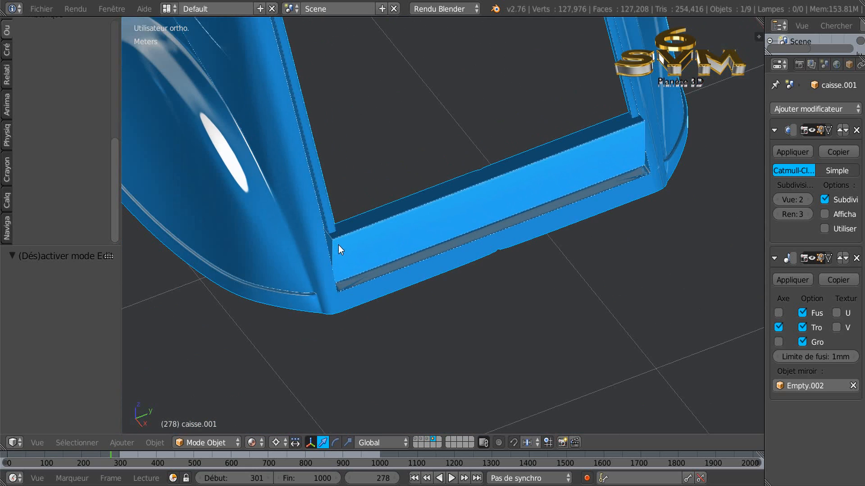
Examine the complete smoothed car body from the rear, the side and above
middle_click_drag(339, 245, 359, 238)
scroll(381, 253, "down", 5)
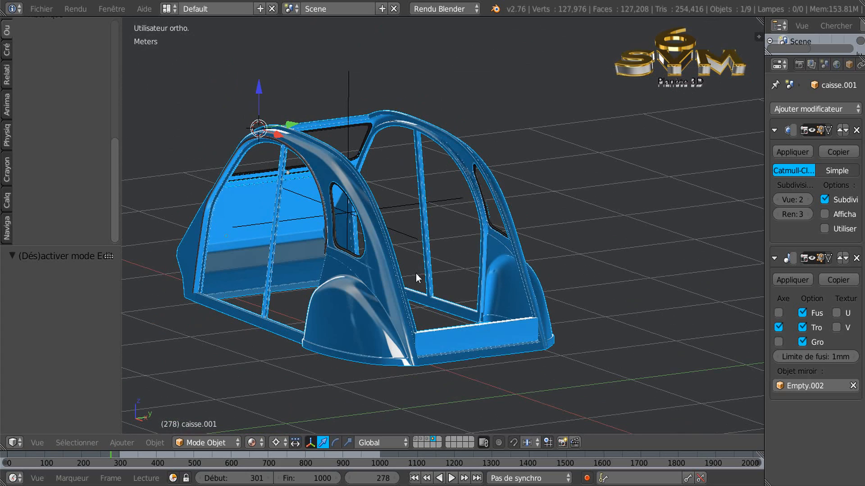
middle_click_drag(378, 266, 424, 316)
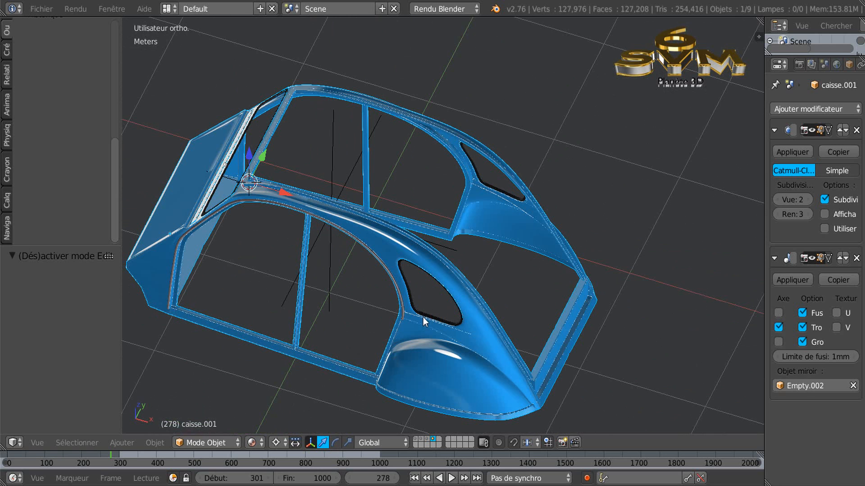
middle_click_drag(396, 213, 427, 186)
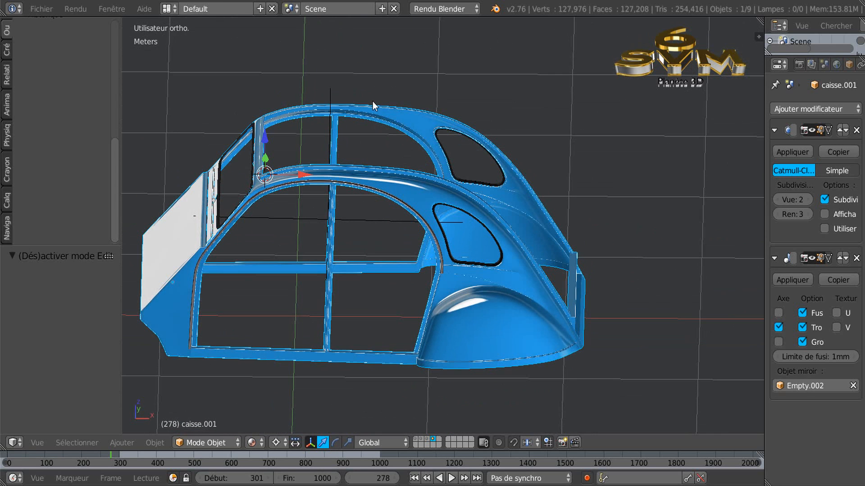
middle_click_drag(373, 115, 343, 197)
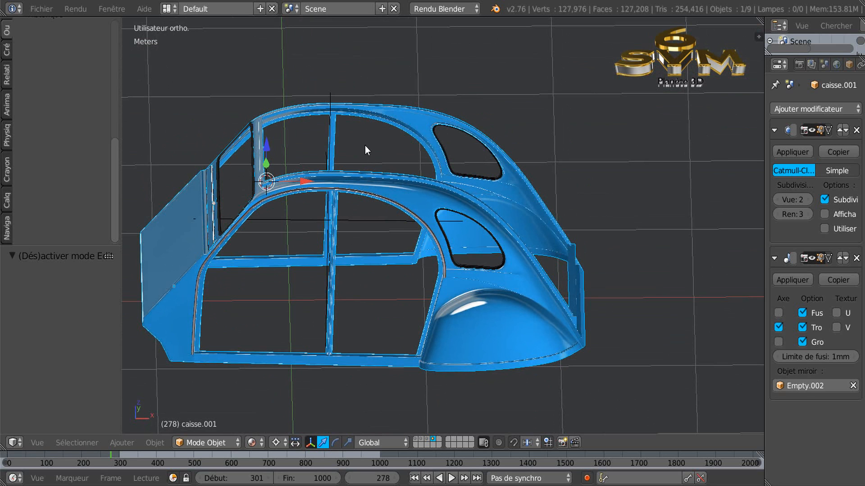
middle_click_drag(388, 147, 385, 215)
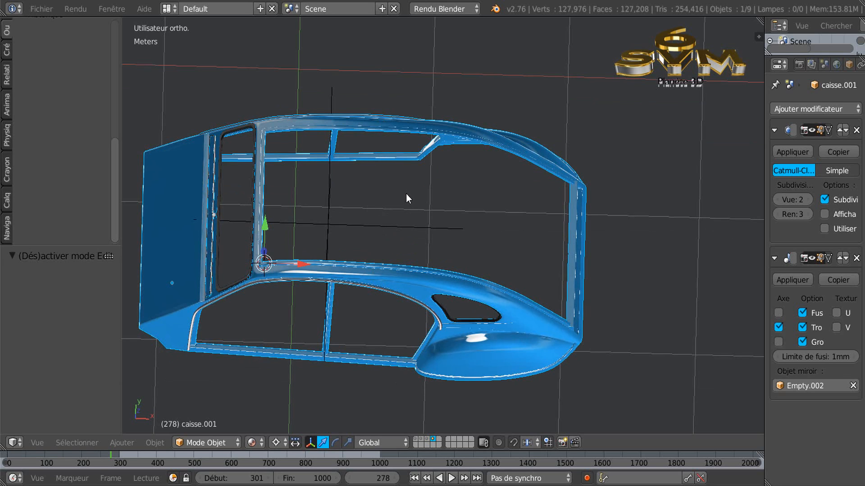
Open the body mesh for editing and inspect the opposite side's quarter window surround and door opening
key("Tab")
middle_click_drag(421, 207, 512, 200)
scroll(404, 211, "up", 3)
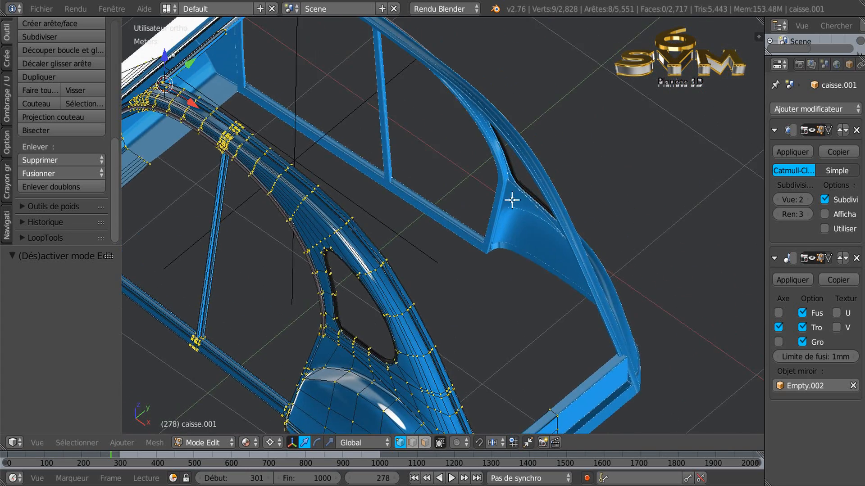
scroll(512, 200, "up", 4)
middle_click_drag(553, 172, 559, 148)
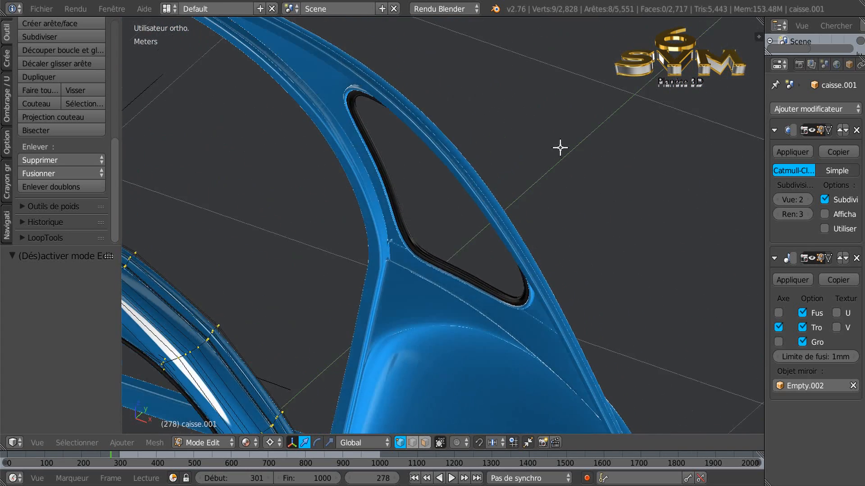
scroll(431, 146, "up", 3)
scroll(447, 169, "down", 1)
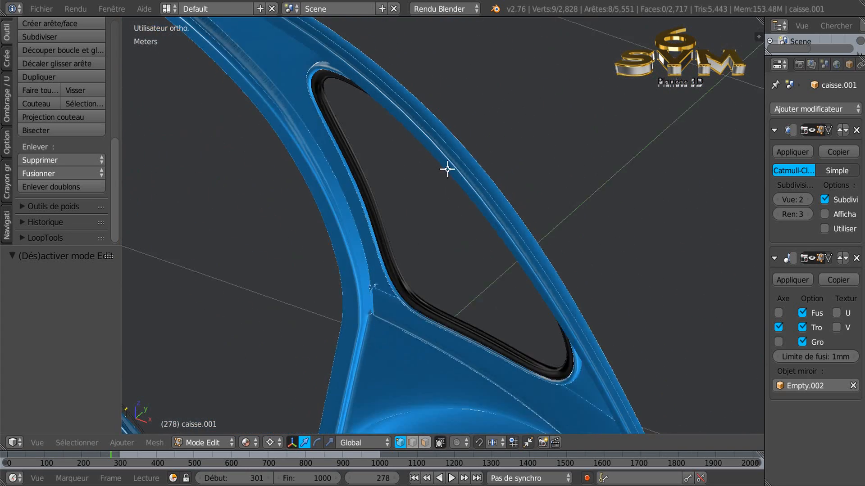
scroll(447, 170, "down", 2)
middle_click_drag(413, 142, 407, 222)
scroll(413, 229, "up", 3)
middle_click_drag(474, 230, 426, 223)
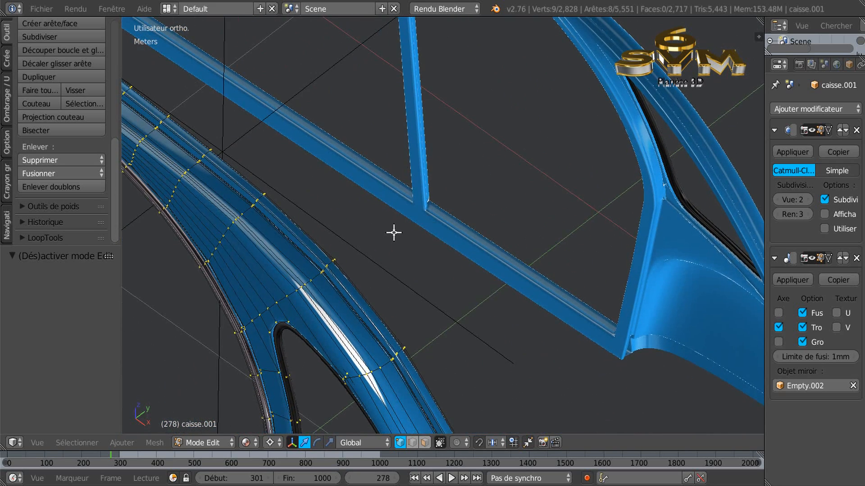
Cut one edge loop across the roof rail behind the centre door pillar, slid about -0.66 toward the neighbouring loop in front
middle_click_drag(363, 256, 417, 286)
scroll(293, 335, "up", 2)
middle_click_drag(245, 350, 384, 282, "shift")
scroll(391, 285, "up", 4)
scroll(379, 226, "up", 3)
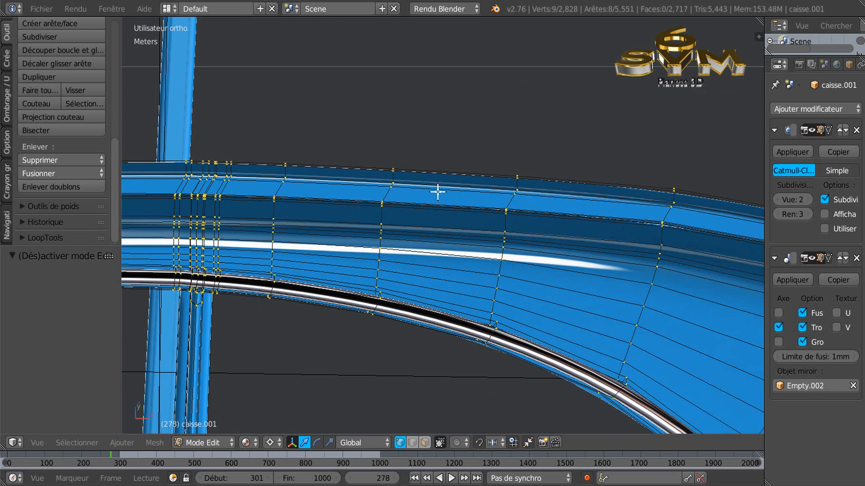
key("ctrl+r")
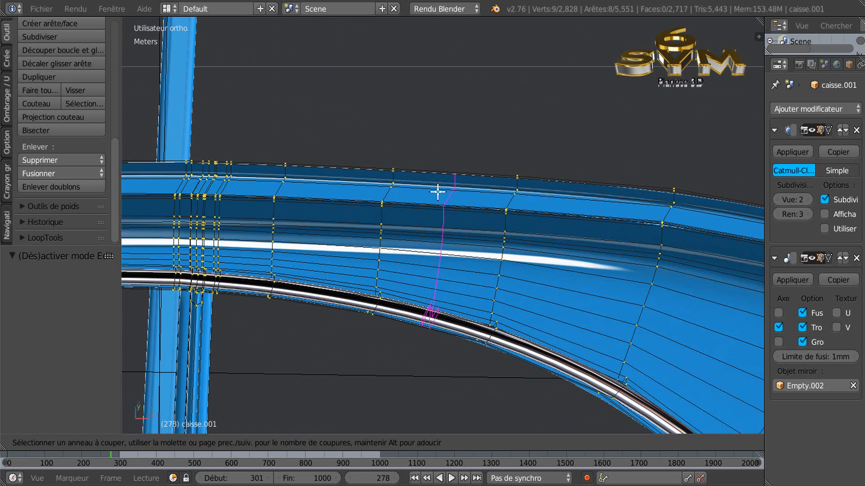
left_click(435, 193)
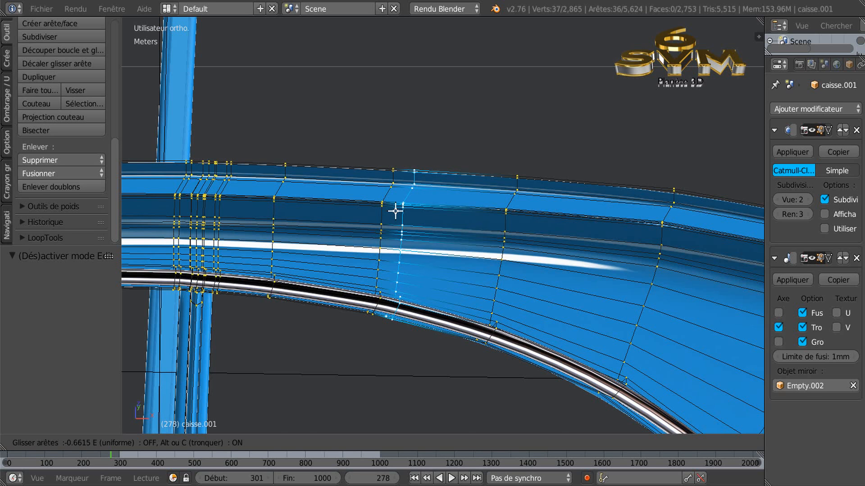
left_click(397, 213)
Extrude the roof rail's inner face between the two close loops about 65.16 cm along Y to form a roof crossbar
middle_click_drag(428, 220, 405, 260)
middle_click_drag(474, 271, 410, 249)
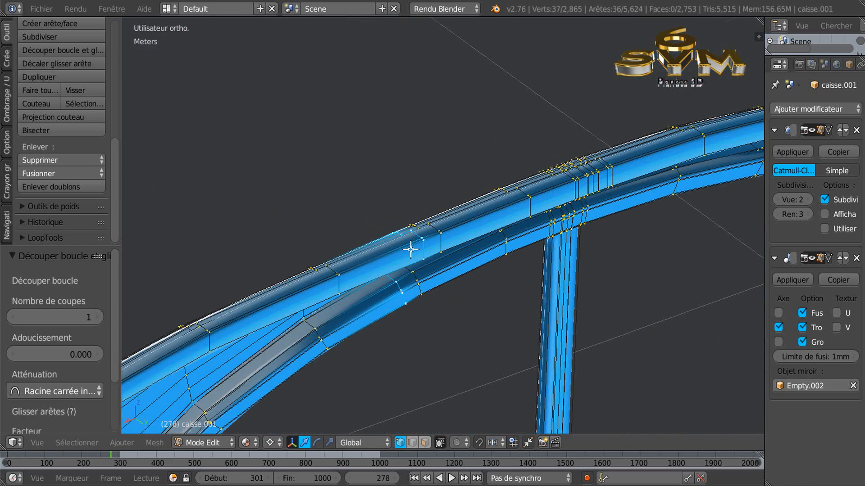
left_click(425, 443)
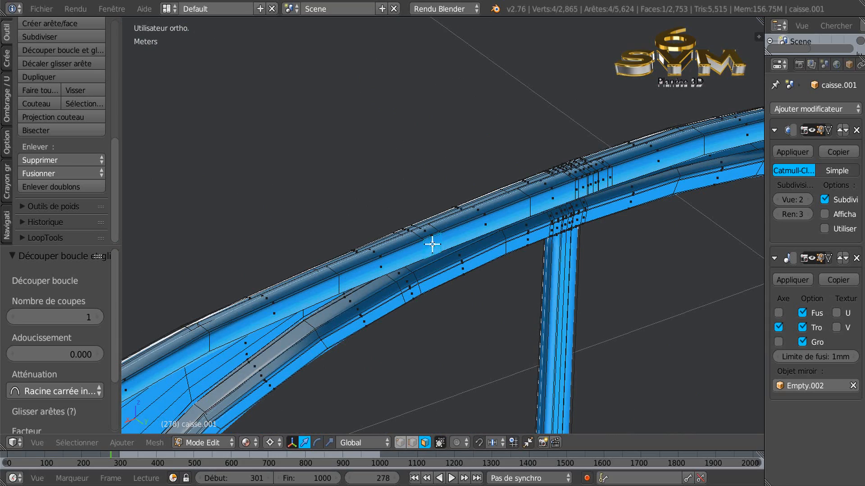
scroll(397, 333, "down", 4)
middle_click_drag(422, 348, 470, 358)
middle_click_drag(554, 352, 448, 272, "shift")
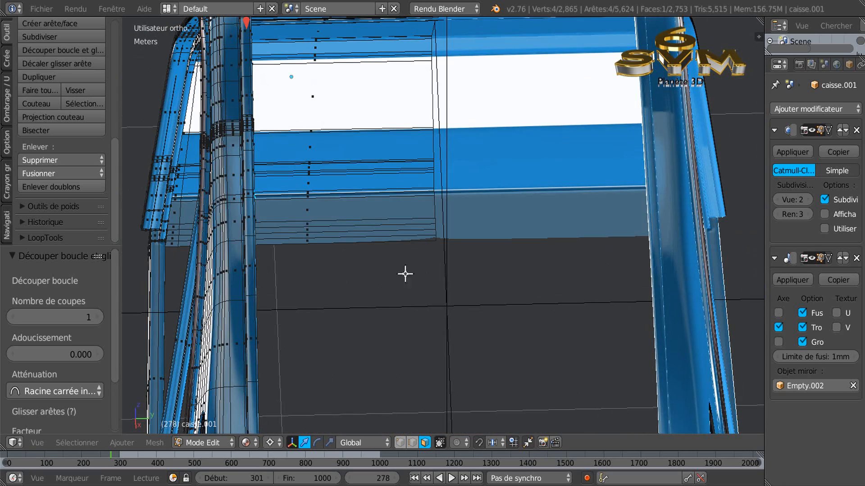
key("e")
right_click(377, 283)
left_click(353, 270)
key("g")
key("y")
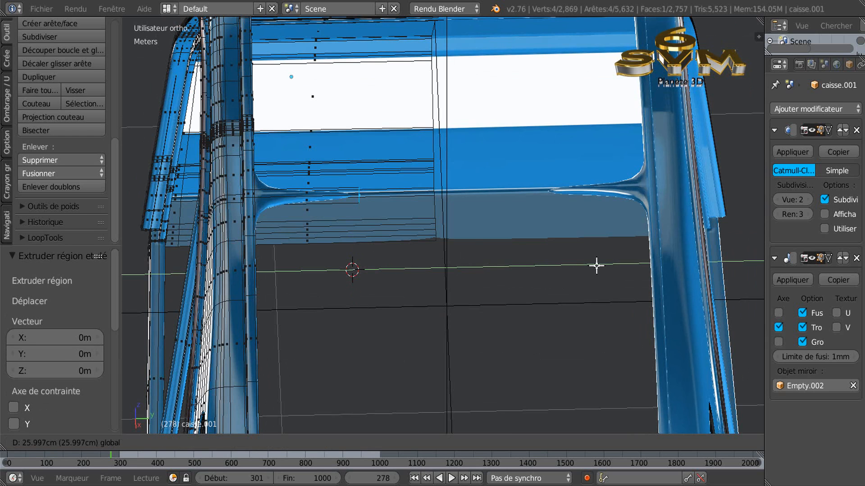
left_click(659, 266)
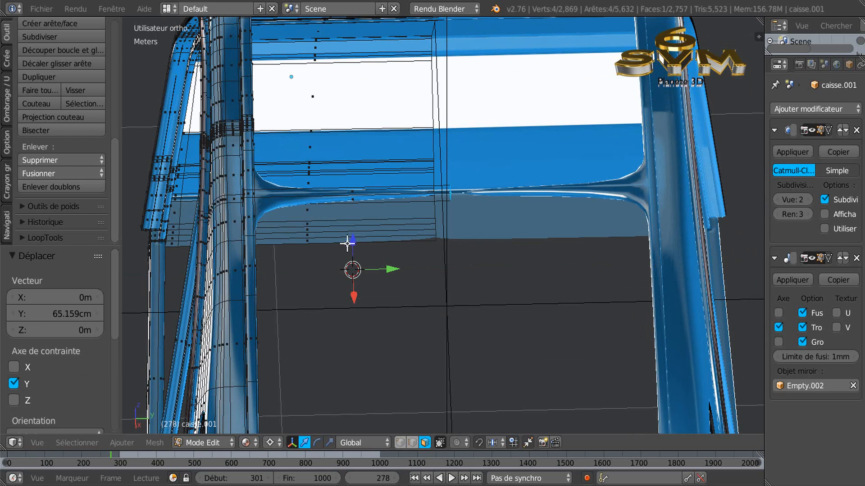
Cut one edge loop across the new roof crossbar and slide it against the crossbar's end at the roof rail
scroll(348, 242, "up", 2)
key("ctrl+r")
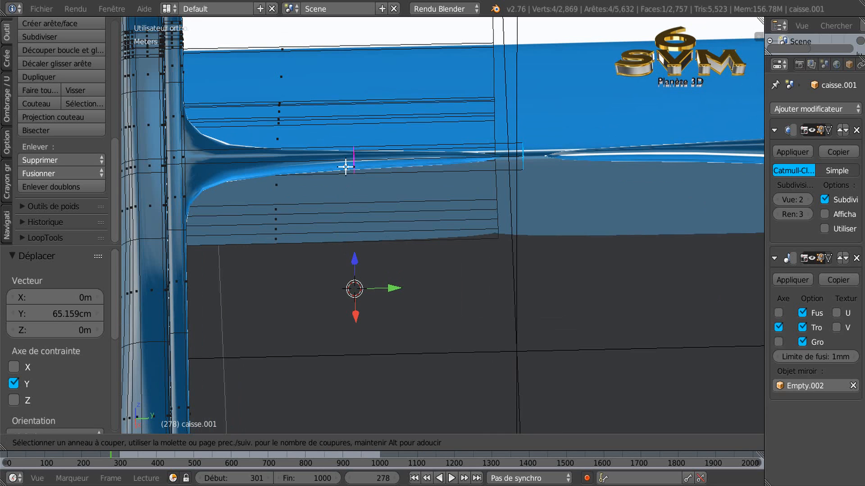
left_click(345, 167)
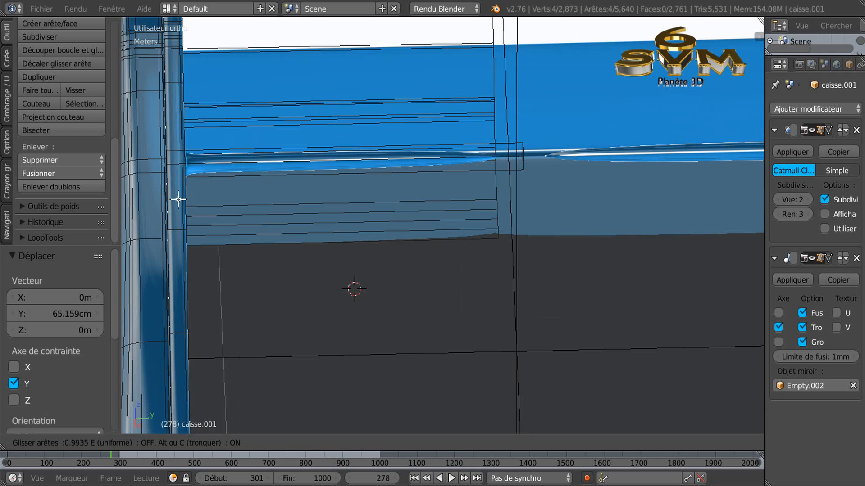
left_click(178, 199)
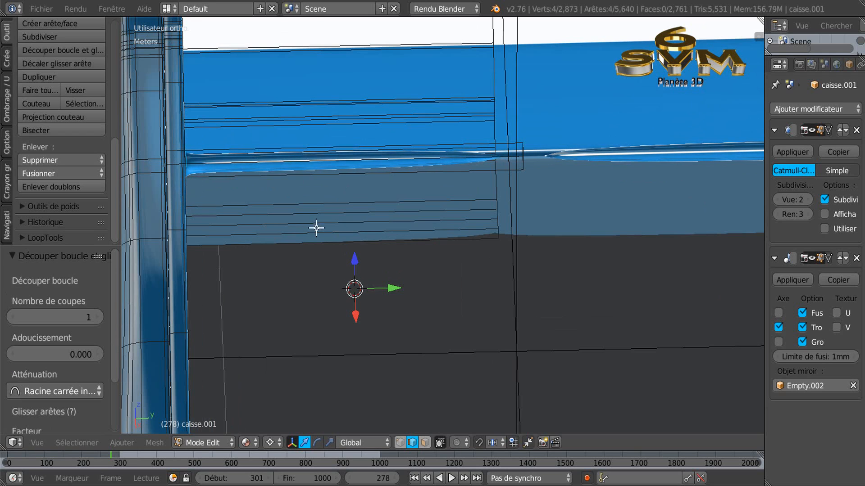
Set the subdivision viewport level to 0 and cut one lengthwise loop through the crossbar and roof rail, slid near the crossbar's front edge
left_click(776, 199)
left_click(776, 200)
middle_click_drag(476, 255, 411, 272)
scroll(383, 247, "up", 2)
scroll(383, 247, "down", 2)
middle_click_drag(296, 255, 370, 258)
middle_click_drag(316, 271, 423, 324)
middle_click_drag(337, 307, 313, 287)
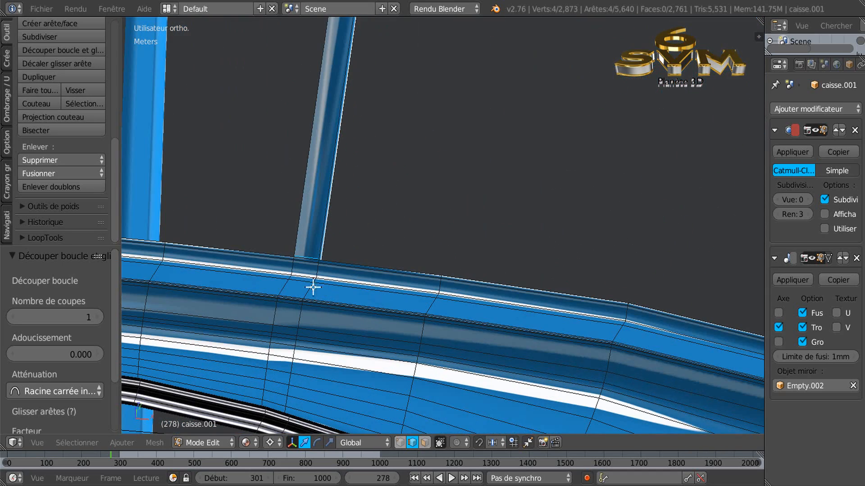
key("ctrl+r")
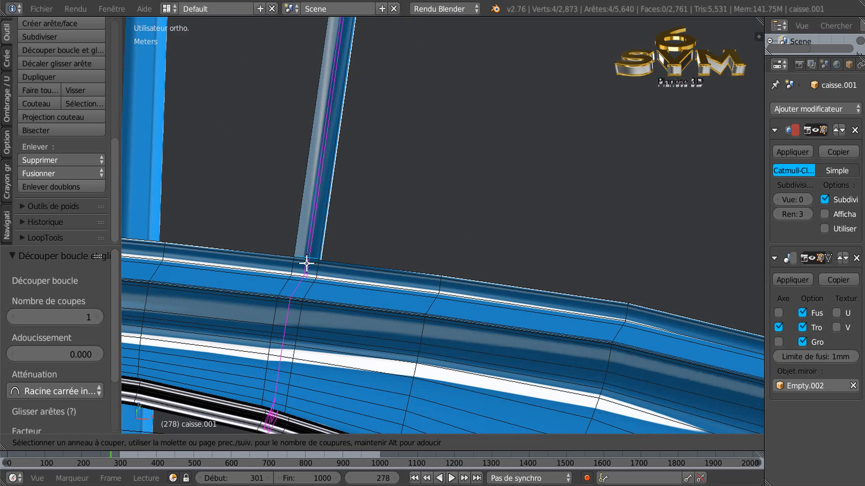
left_click(306, 262)
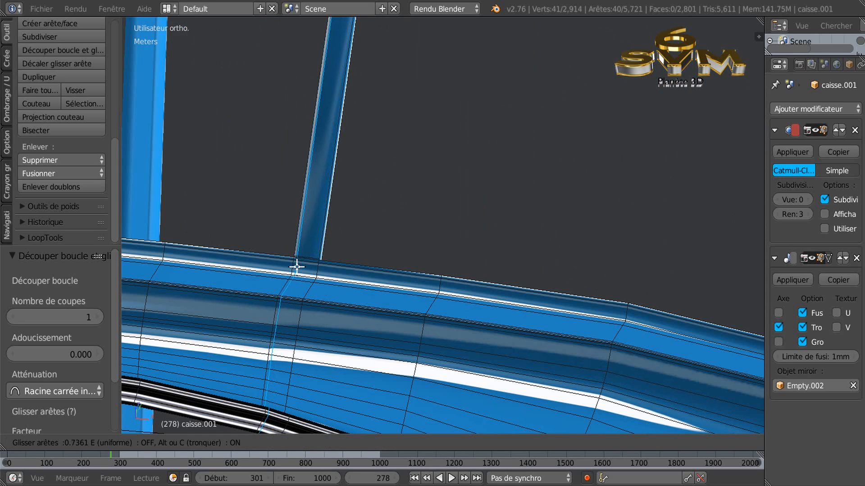
left_click(310, 266)
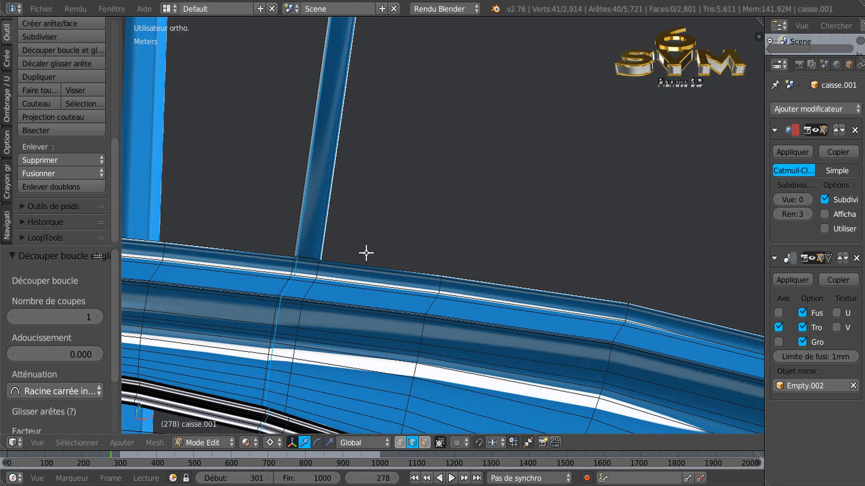
Switch to Solid shading and dissolve the new loop's edges around the roof rail, keeping only those running along the crossbar
scroll(363, 259, "up", 5)
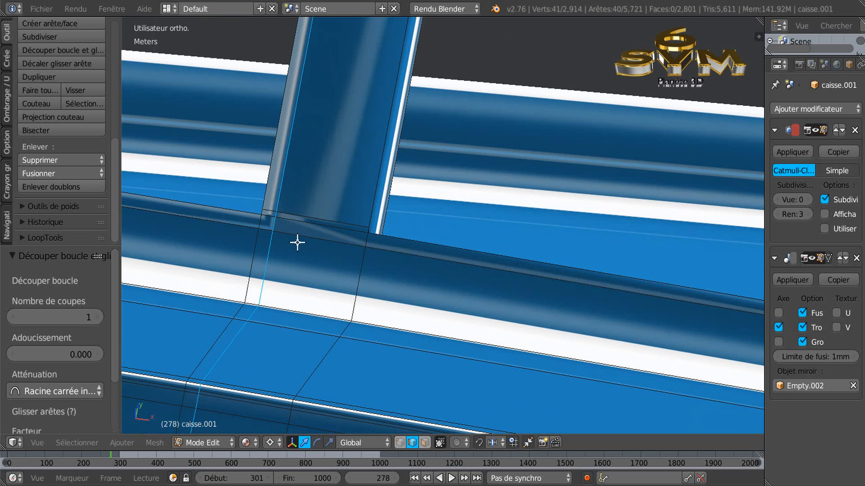
key("z")
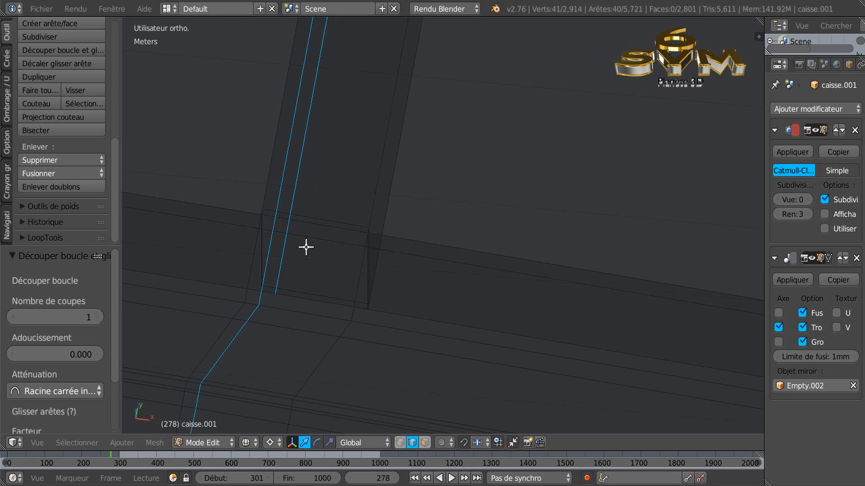
key("z")
key("z")
key("z")
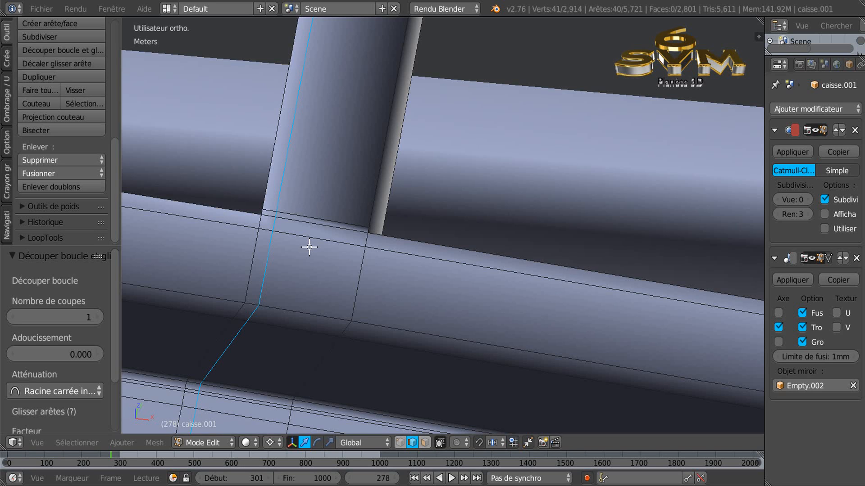
scroll(309, 248, "down", 4)
middle_click_drag(309, 247, 349, 268, "shift")
scroll(334, 265, "up", 5)
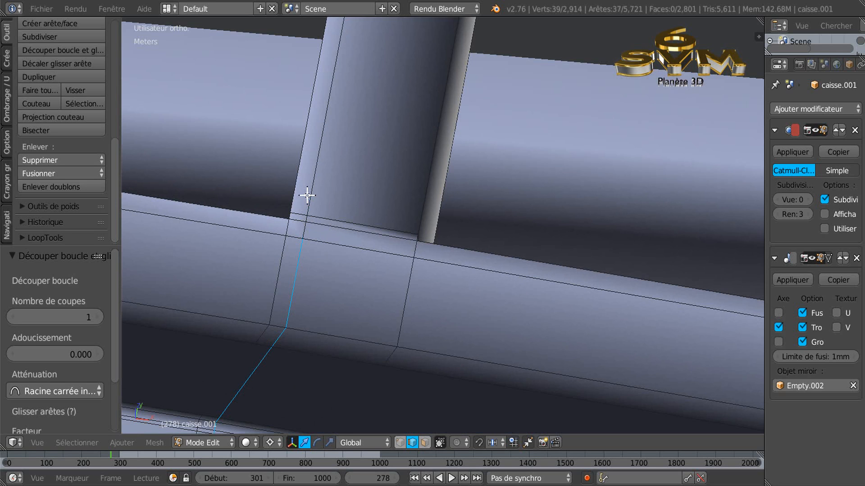
scroll(310, 247, "down", 5)
middle_click_drag(312, 247, 315, 243)
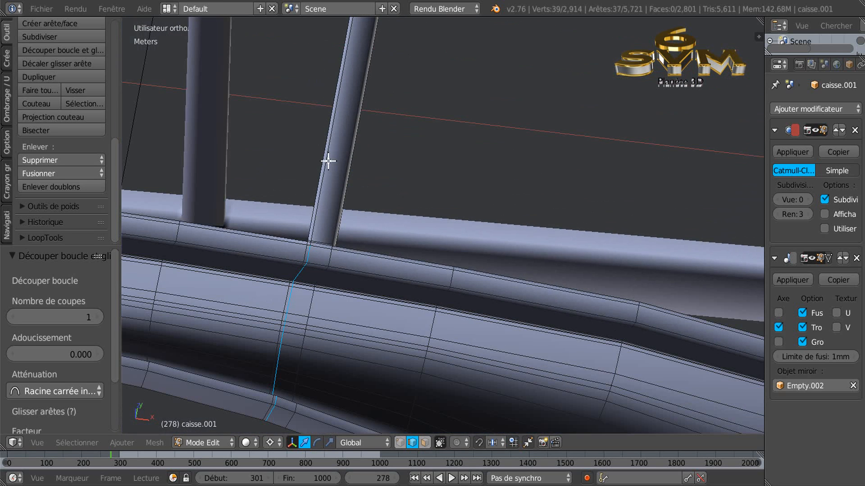
scroll(381, 223, "up", 3)
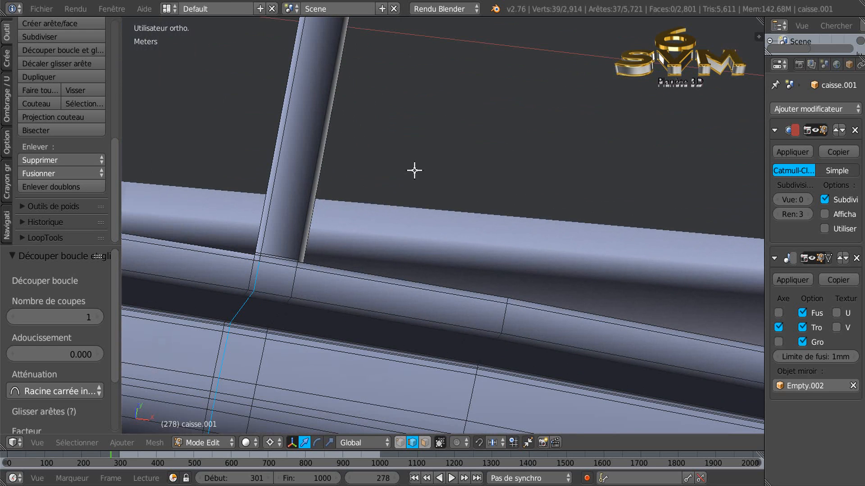
key("x")
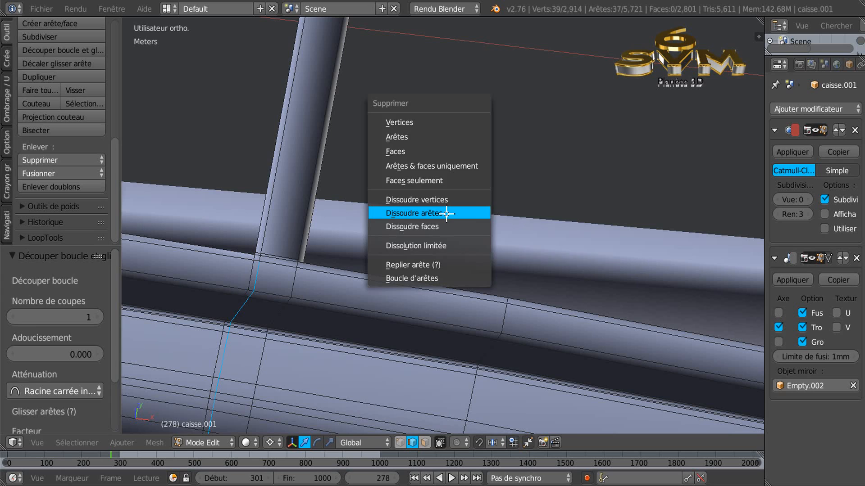
left_click(446, 214)
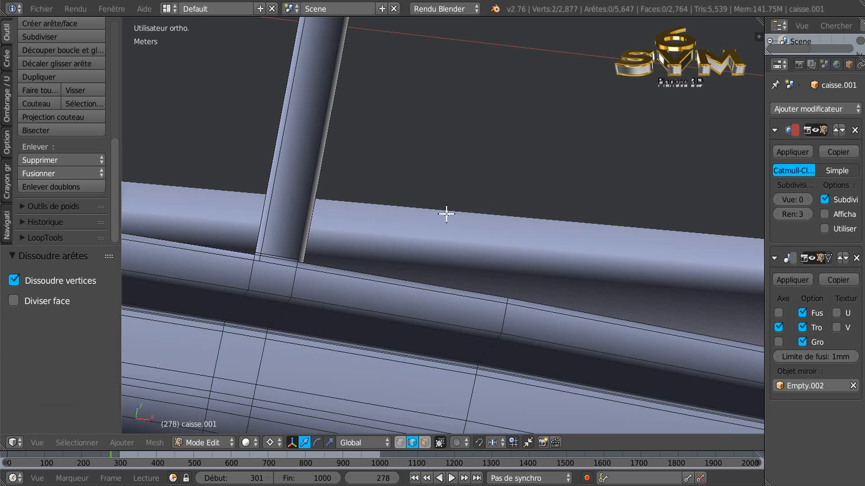
Cut a second lengthwise edge loop near the crossbar's rear edge and set the subdivision viewport level to 2
key("ctrl+r")
left_click(289, 255)
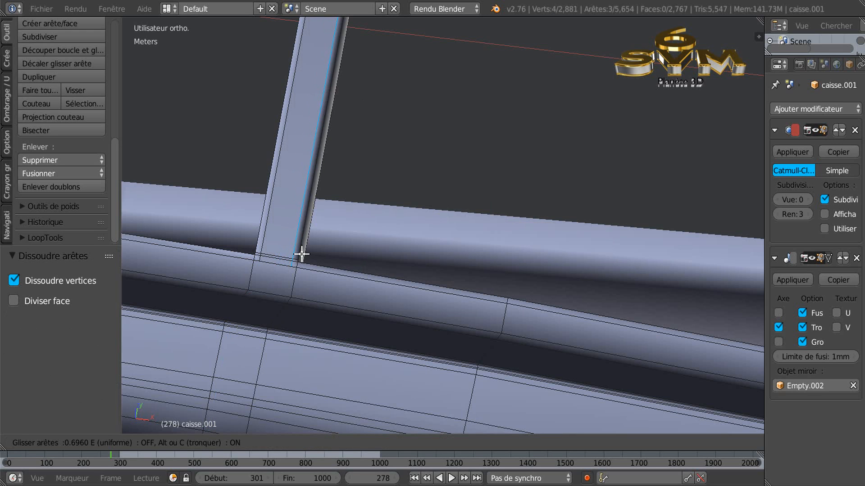
left_click(302, 254)
middle_click_drag(306, 270, 614, 293)
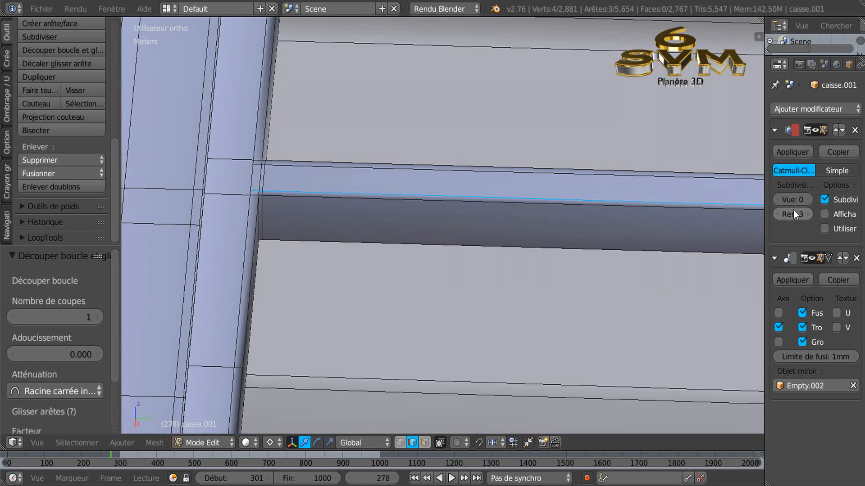
left_click(805, 200)
left_click(805, 200)
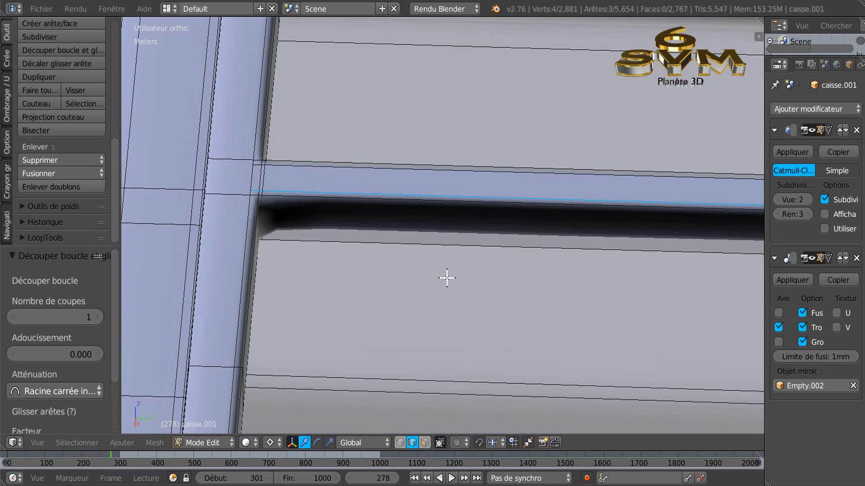
Try to cut an edge loop lengthwise along the crossbar's side face and the adjoining inner side of the roof rail
middle_click_drag(420, 270, 403, 264)
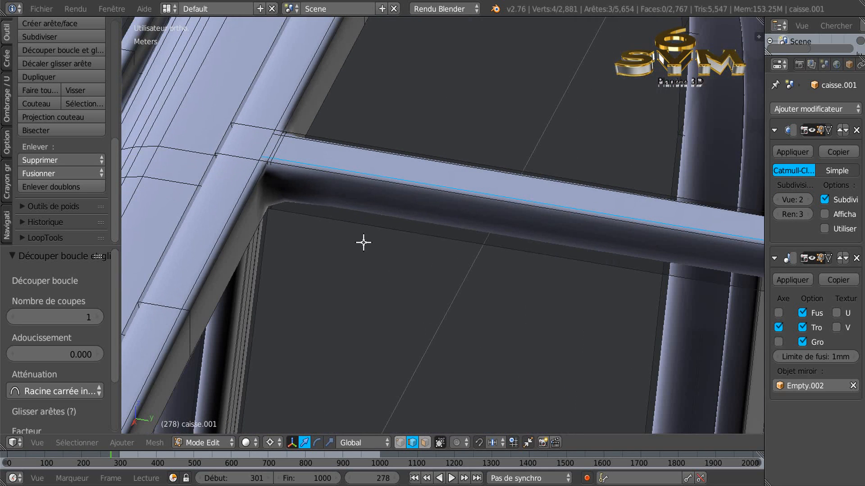
scroll(363, 242, "up", 3)
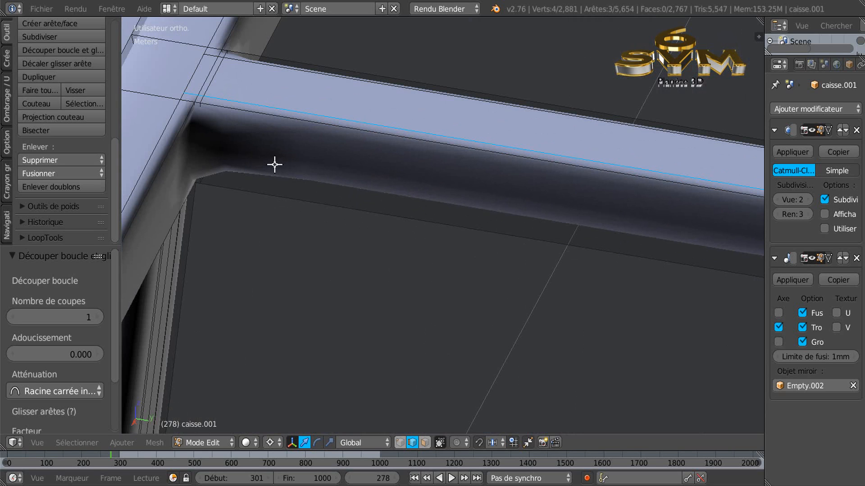
key("ctrl+r")
left_click(203, 141)
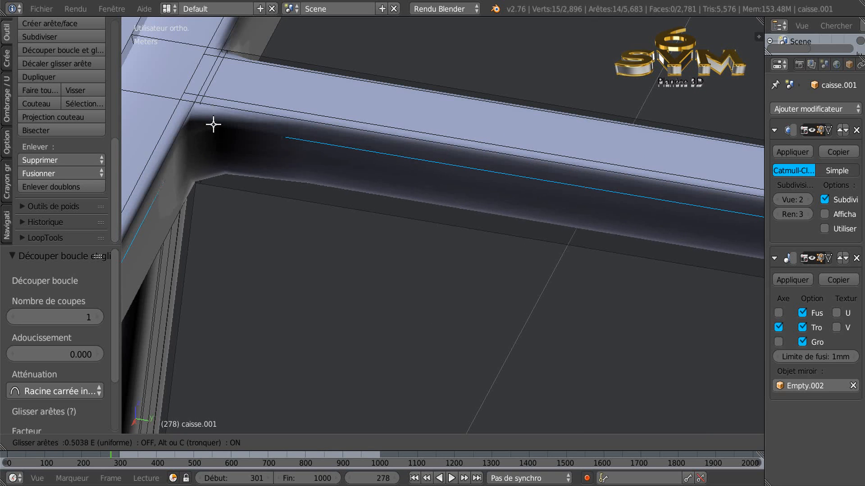
left_click(214, 125)
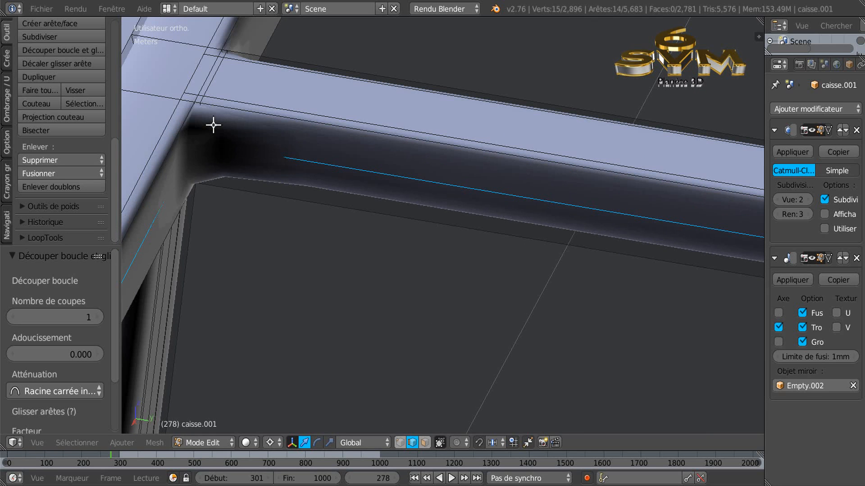
key("ctrl+z")
Cut an edge loop across the roof rail beside the crossbar and slide it close to the crossbar's edge
middle_click_drag(290, 173, 380, 200)
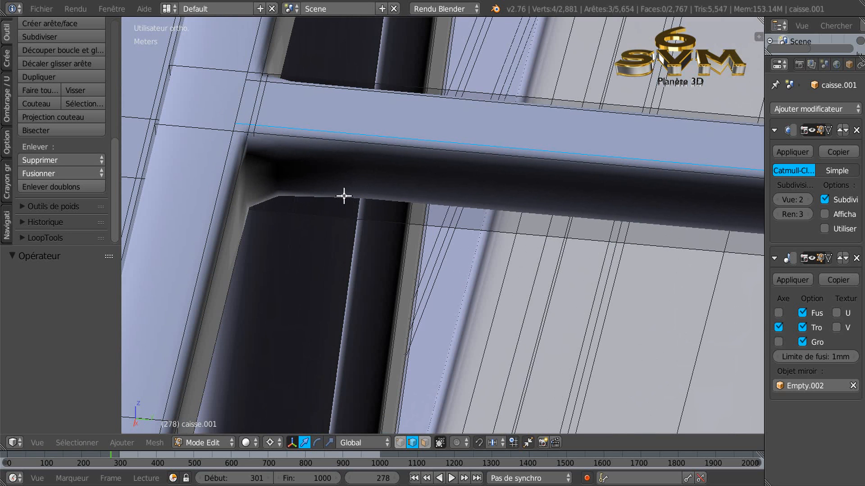
scroll(328, 202, "down", 1)
middle_click_drag(318, 233, 347, 226)
scroll(347, 226, "down", 4)
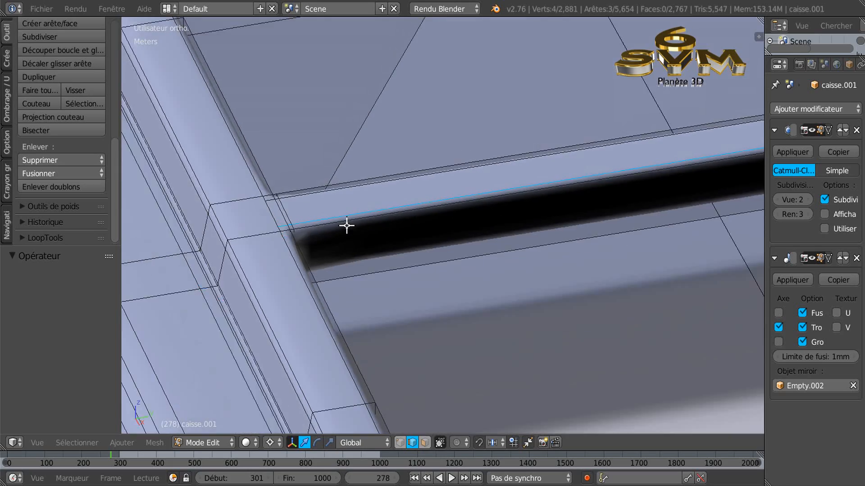
middle_click_drag(425, 300, 468, 272)
key("ctrl+r")
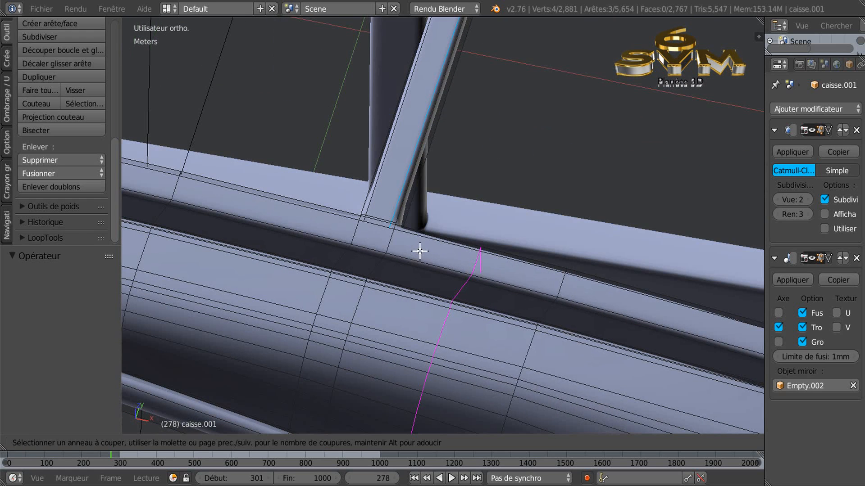
left_click(410, 252)
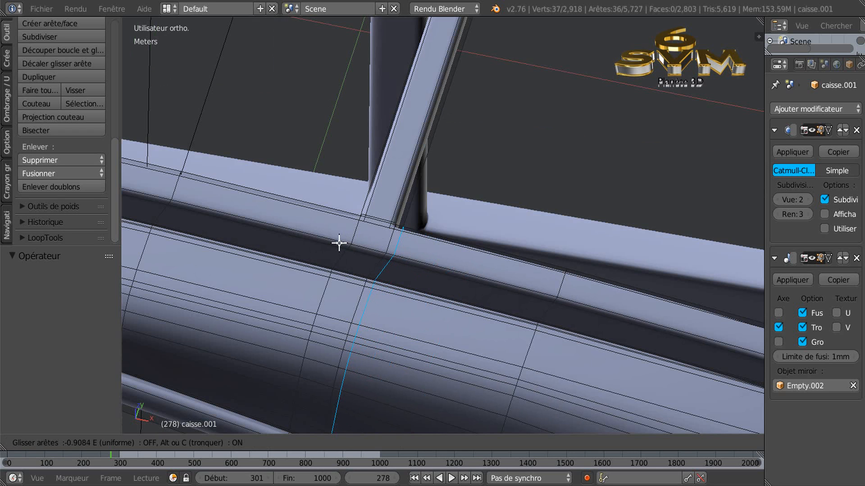
left_click(359, 251)
Dissolve the new loop's edges across the body side, keeping only its edges on the roof rail beside the crossbar
middle_click_drag(359, 250, 424, 312)
scroll(425, 312, "up", 1)
right_click(419, 250, "shift")
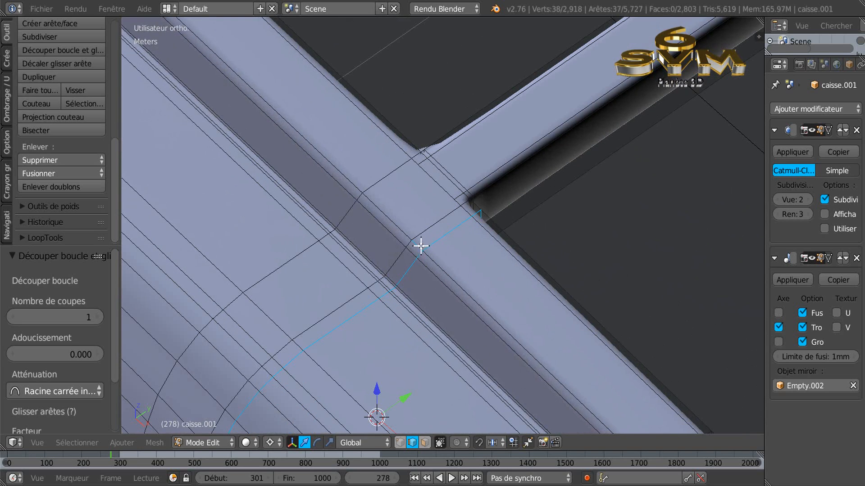
right_click(426, 245, "shift")
middle_click_drag(465, 262, 464, 314)
right_click(489, 306, "shift")
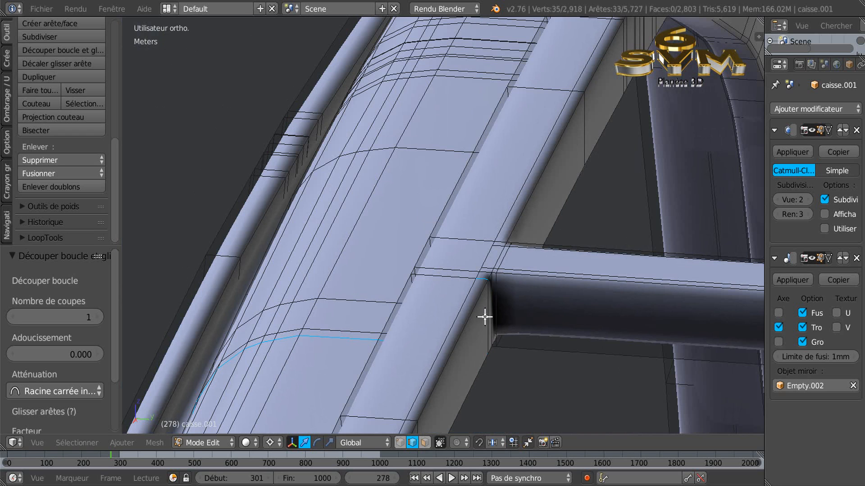
middle_click_drag(438, 310, 409, 332)
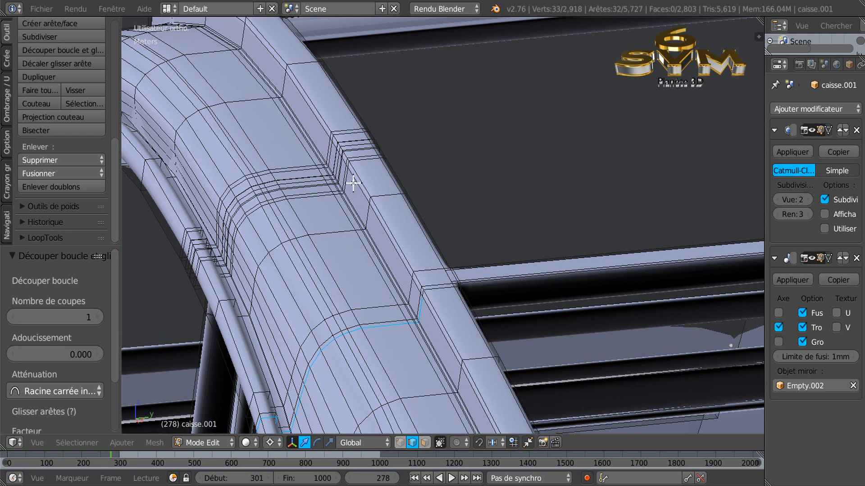
middle_click_drag(500, 190, 527, 189)
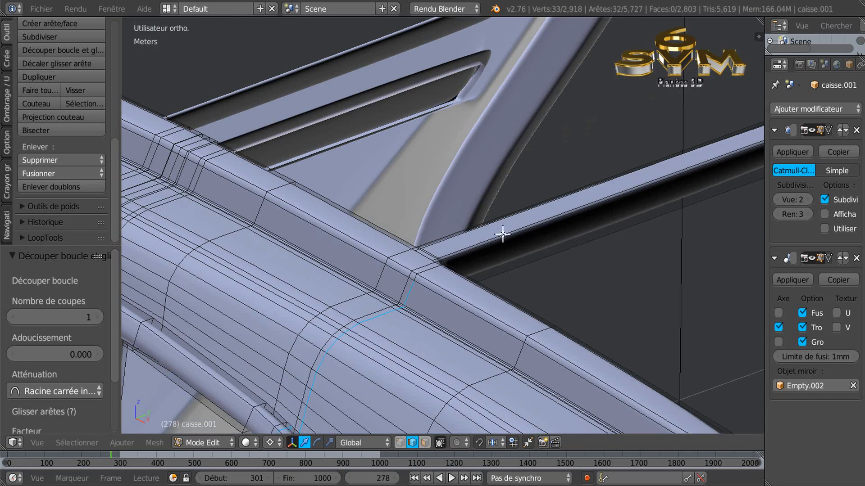
middle_click_drag(503, 235, 529, 163, "shift")
key("x")
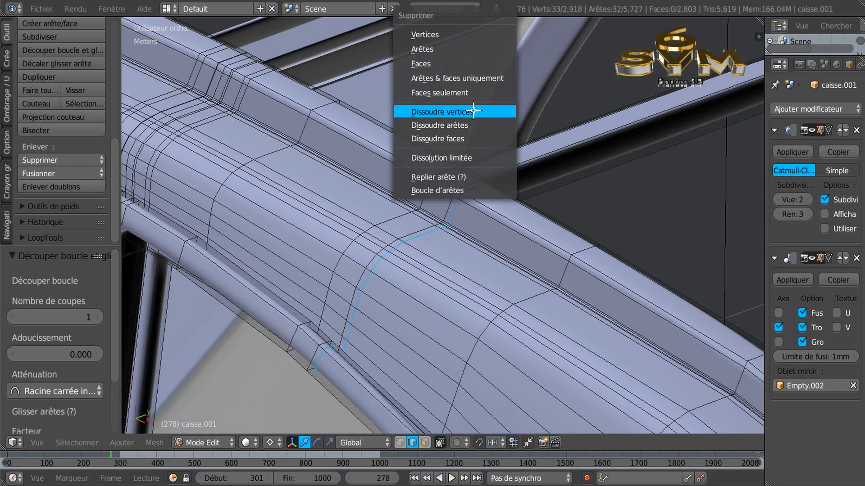
left_click(476, 126)
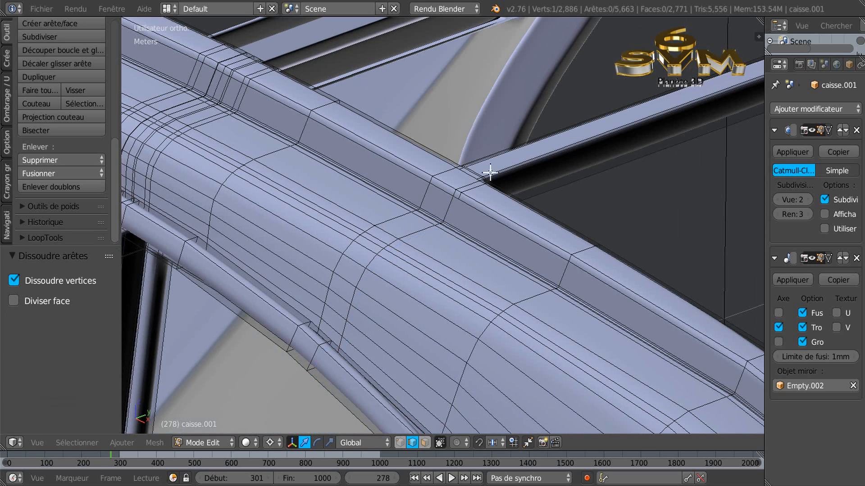
Cut a matching edge loop across the roof rail on the crossbar's opposite side, slid close to the crossbar
middle_click_drag(490, 172, 562, 193)
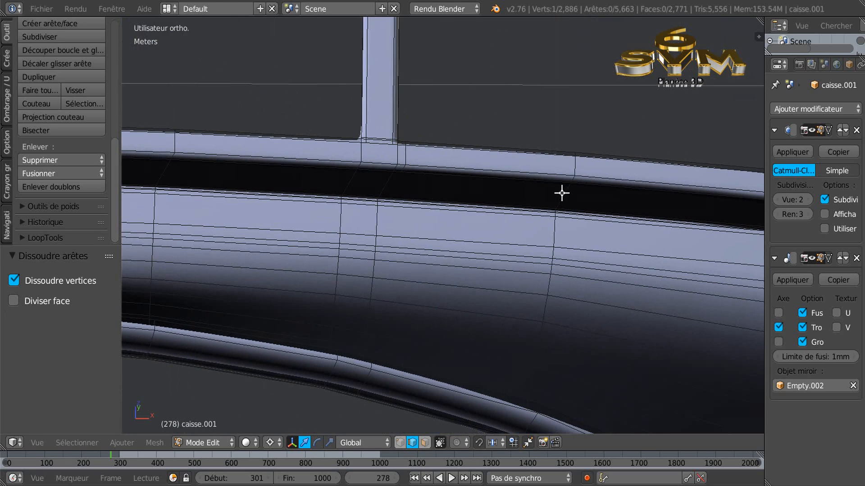
key("ctrl+r")
left_click(309, 165)
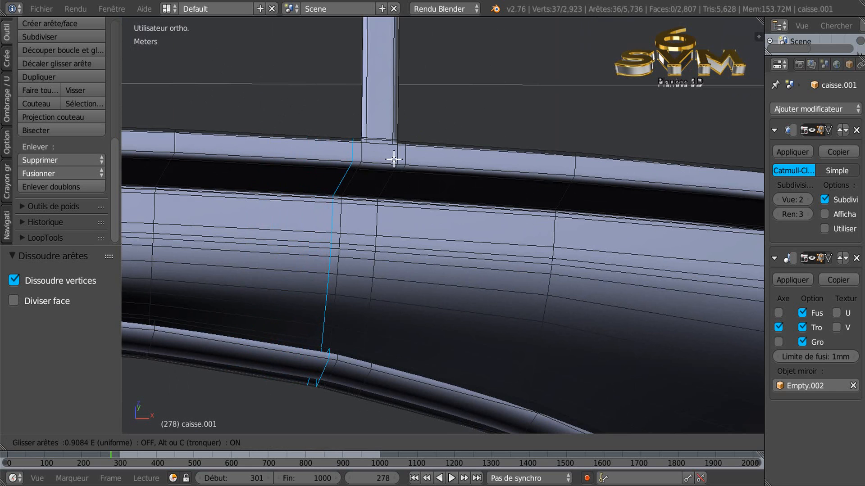
left_click(393, 159)
scroll(374, 155, "up", 4)
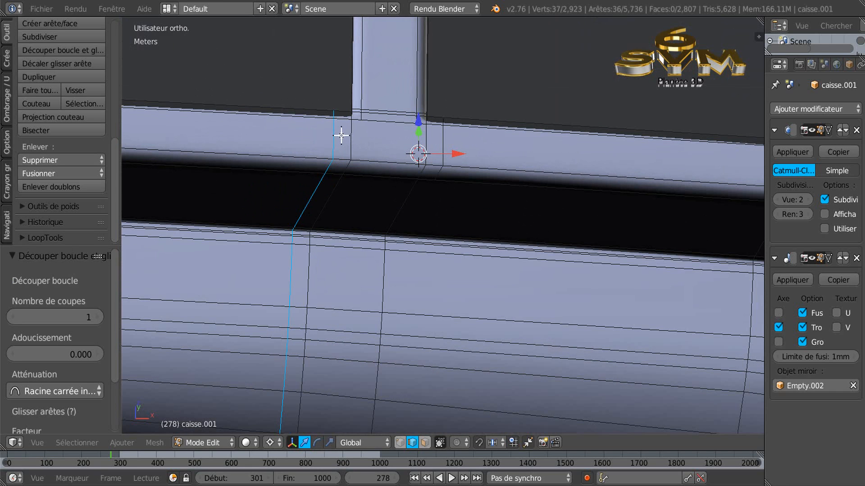
Deselect the second loop's edges on the rail at the crossbar junction and dissolve the rest around the body
middle_click_drag(413, 149, 480, 172)
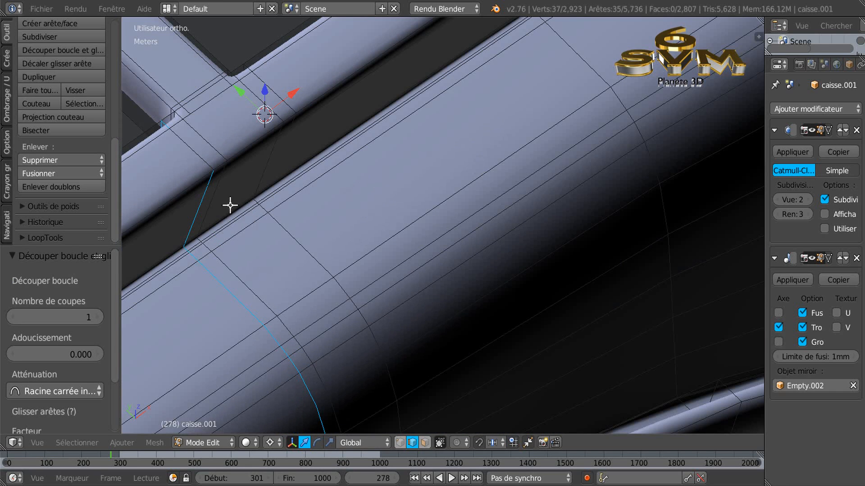
middle_click_drag(230, 205, 497, 200, "shift")
middle_click_drag(400, 193, 493, 167)
right_click(312, 261, "shift")
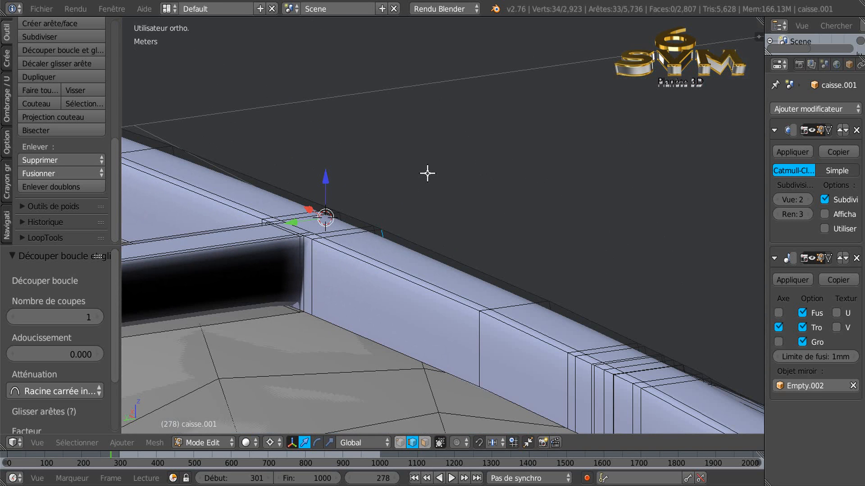
key("x")
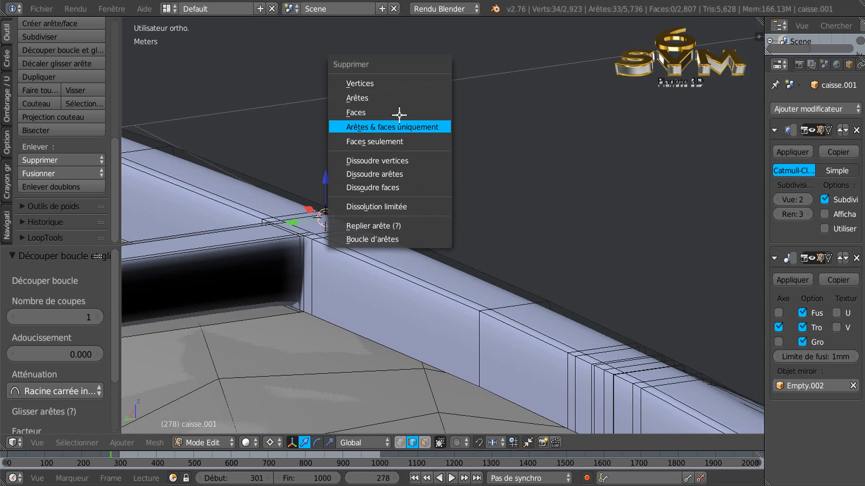
left_click(409, 176)
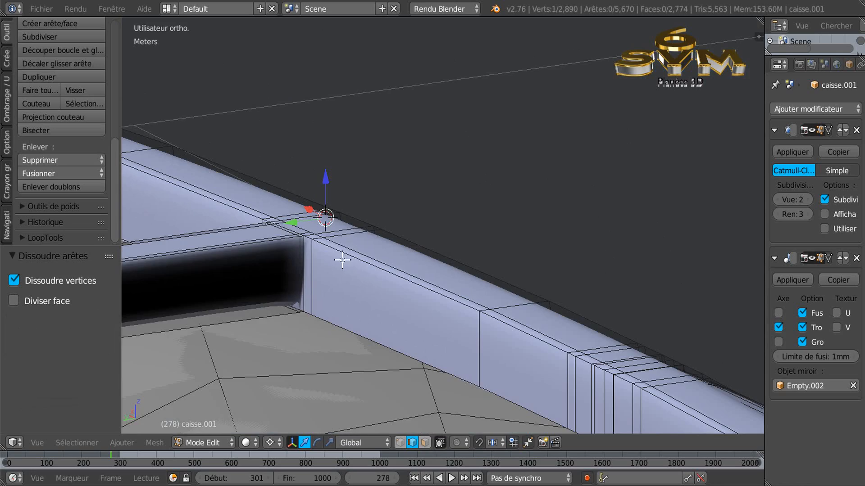
Apply smooth shading to the car body in Object Mode and return to Edit Mode
middle_click_drag(343, 260, 457, 230)
scroll(427, 218, "up", 2)
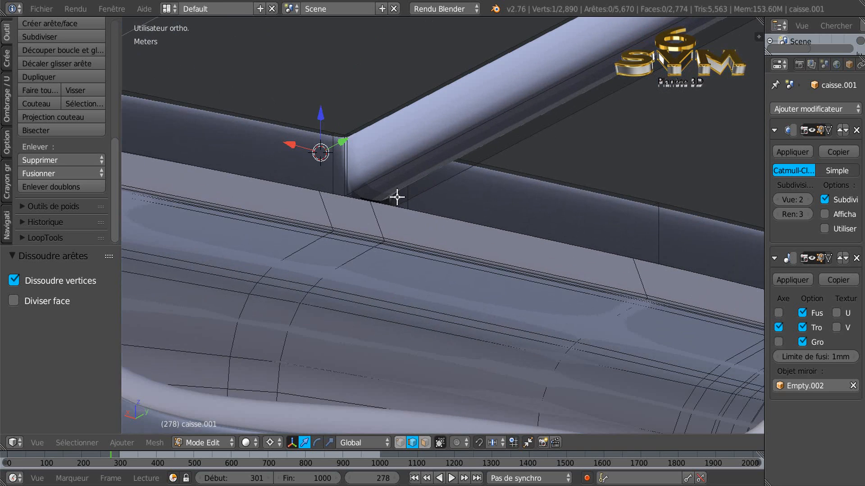
scroll(396, 195, "up", 1)
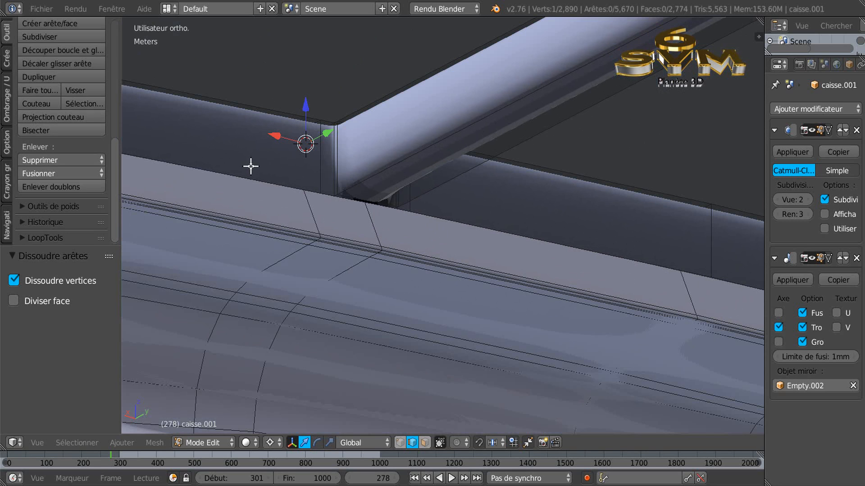
key("Tab")
key("Tab")
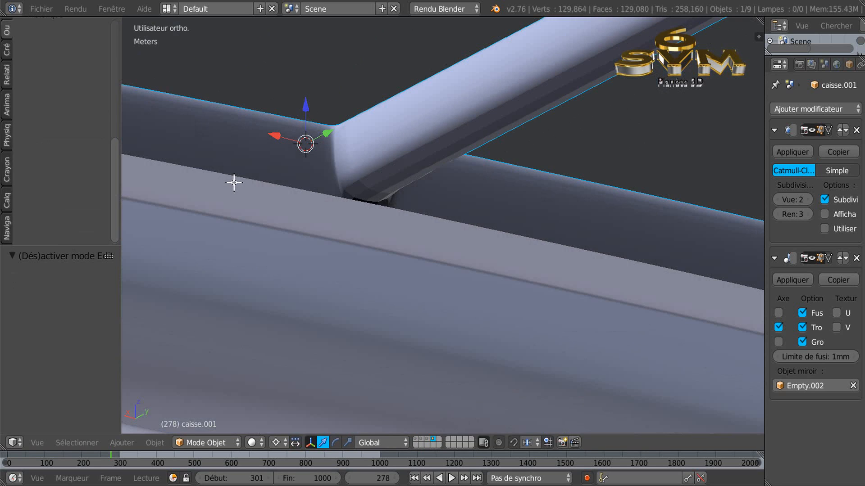
key("Tab")
left_click(7, 30)
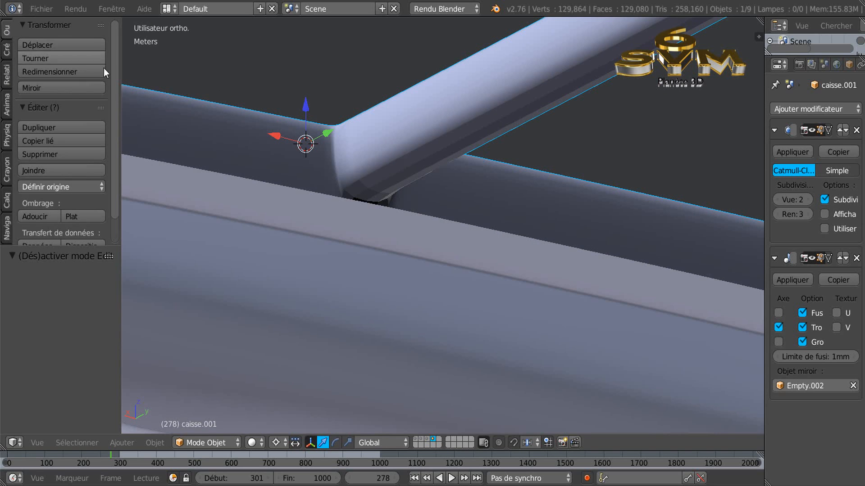
scroll(117, 140, "down", 2)
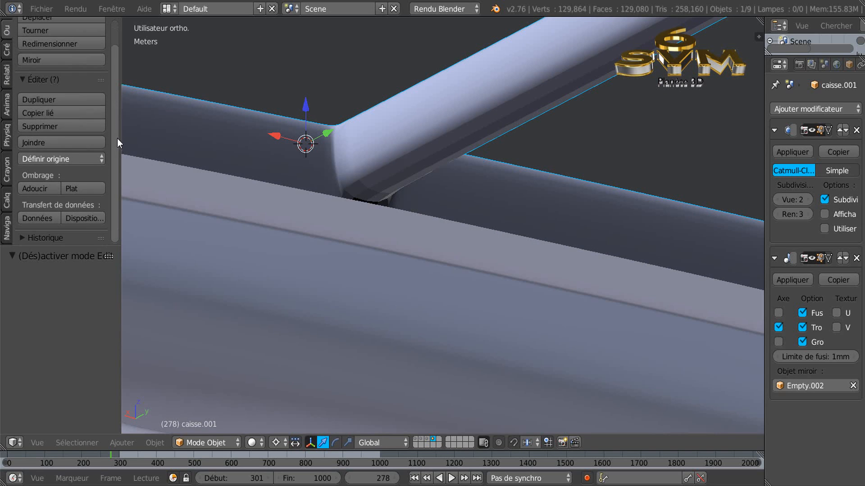
left_click(40, 187)
scroll(306, 203, "down", 3)
key("Tab")
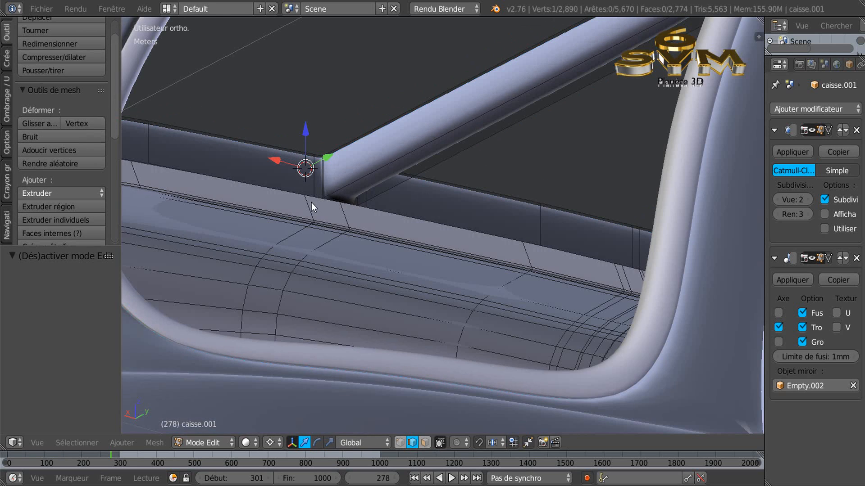
Cut an edge loop across the roof crossbar and slide it against the crossbar's end at the mirror centre line
scroll(360, 204, "down", 1)
scroll(406, 231, "up", 5)
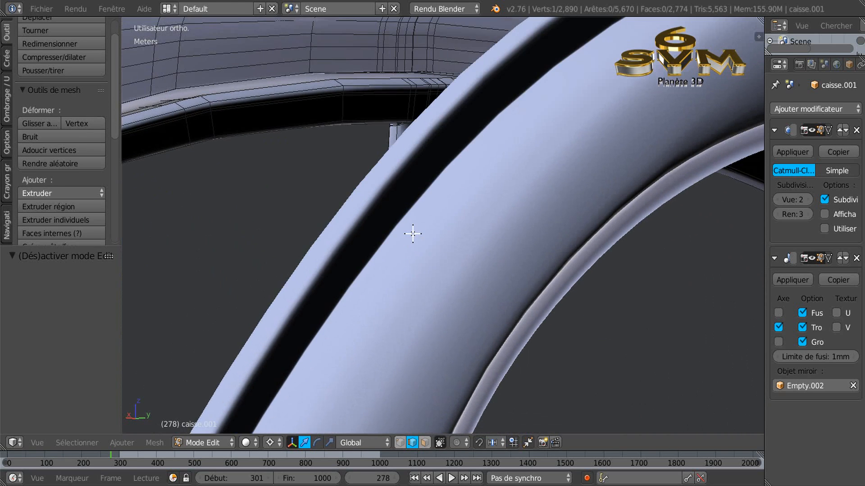
mouse_move(416, 163)
middle_mouse_down("shift")
mouse_move(424, 301)
mouse_move(435, 307)
middle_mouse_up("shift")
mouse_move(411, 196)
middle_mouse_down("shift")
mouse_move(420, 288)
mouse_move(424, 264)
middle_mouse_up("shift")
middle_click_drag(534, 352, 434, 204, "shift")
mouse_move(423, 246)
middle_mouse_down()
mouse_move(440, 274)
mouse_move(477, 284)
mouse_move(484, 274)
mouse_move(494, 284)
middle_mouse_up()
mouse_move(472, 219)
middle_mouse_down()
mouse_move(481, 276)
mouse_move(467, 248)
middle_mouse_up()
key("ctrl+r")
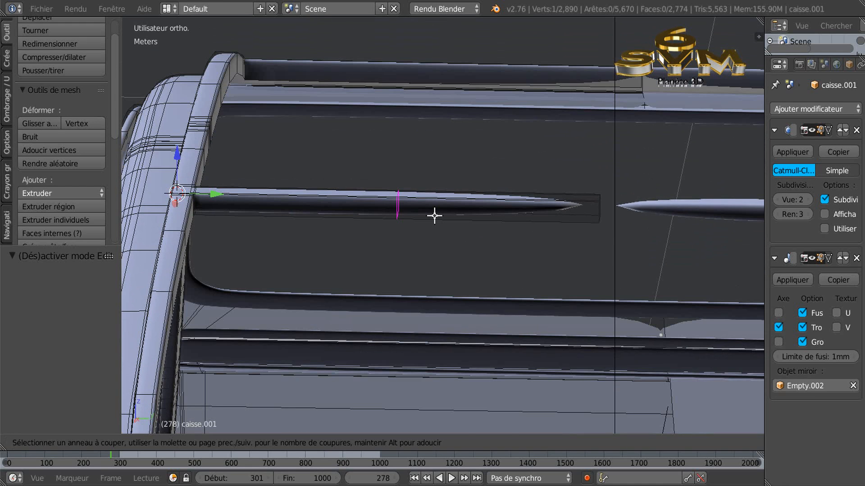
left_click(435, 215)
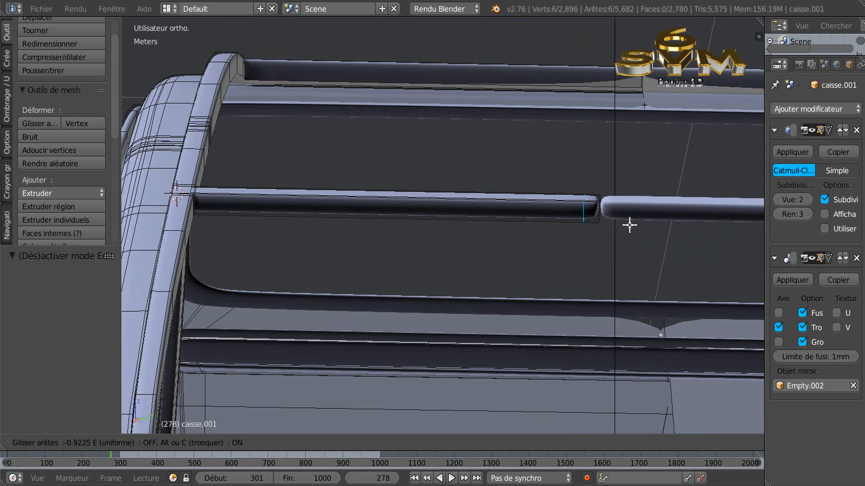
left_click(650, 226)
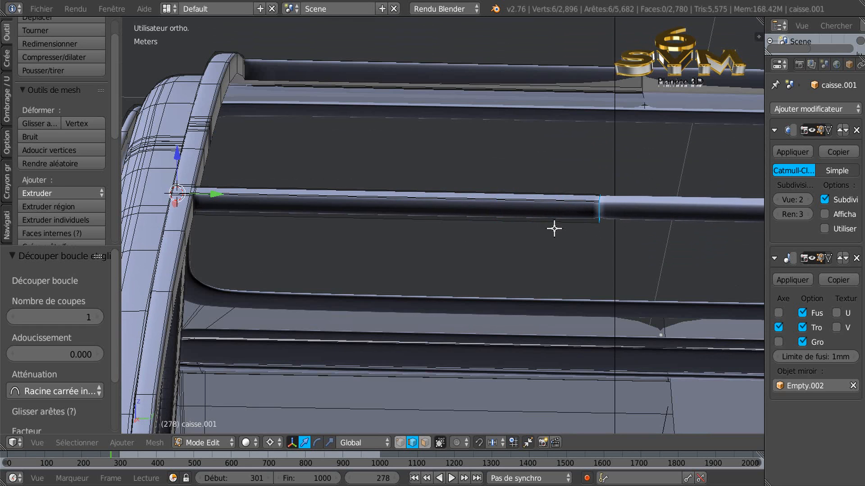
Cut a lengthwise edge loop along the roof crossbar's side face and slide it close to the lower edge
scroll(554, 229, "down", 1)
middle_click_drag(552, 249, 558, 270)
scroll(558, 269, "down", 4)
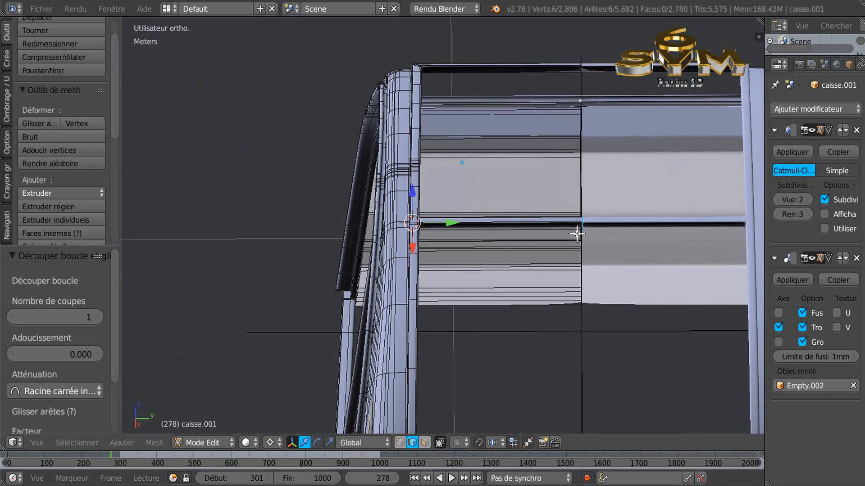
middle_click_drag(577, 233, 589, 234)
scroll(585, 232, "up", 4)
middle_click_drag(466, 267, 323, 317)
middle_click_drag(341, 269, 379, 385, "shift")
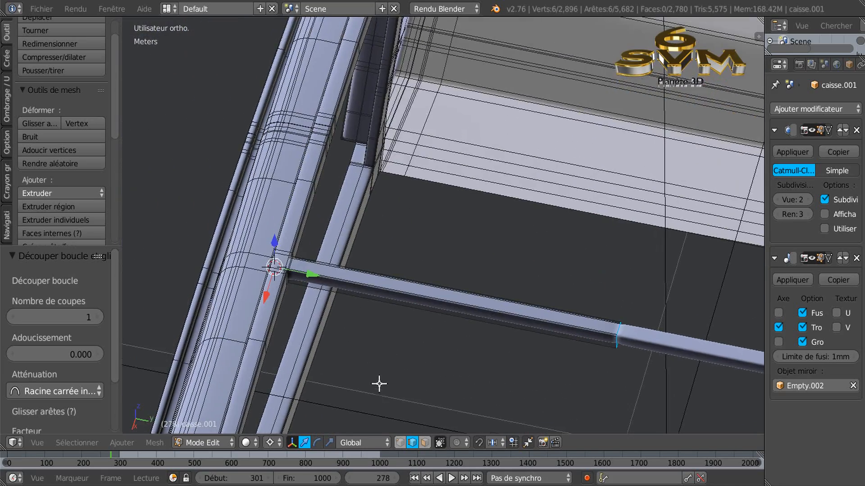
scroll(282, 297, "up", 6)
middle_click_drag(284, 269, 284, 212)
middle_click_drag(361, 381, 354, 335)
middle_click_drag(437, 396, 427, 315)
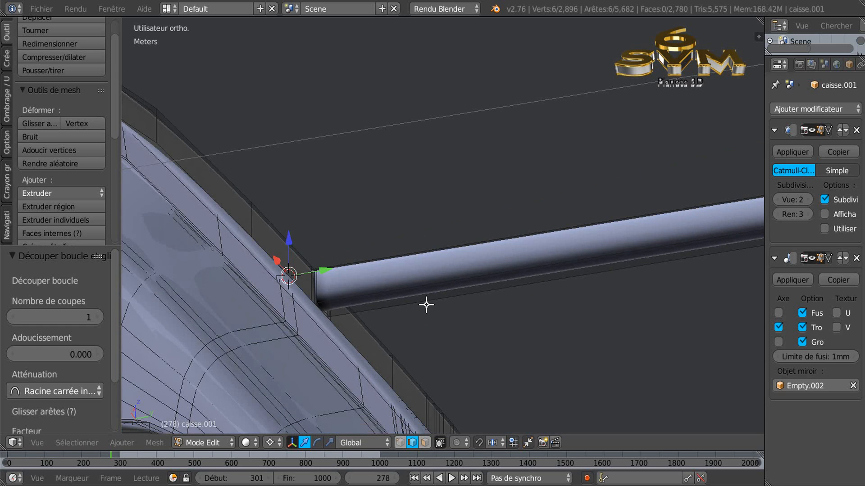
key("ctrl+r")
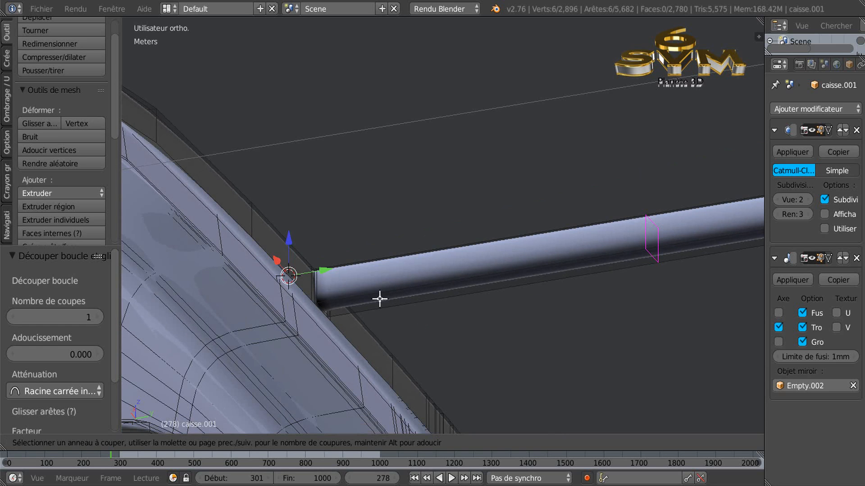
left_click(316, 309)
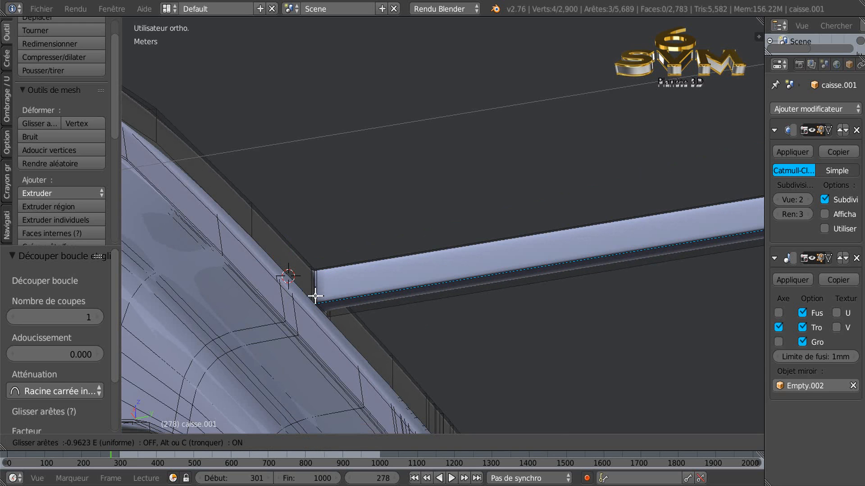
left_click(316, 299)
Cut another lengthwise edge loop along the crossbar's underside, slid toward its opposite edge
middle_click_drag(379, 327, 299, 334)
key("ctrl+r")
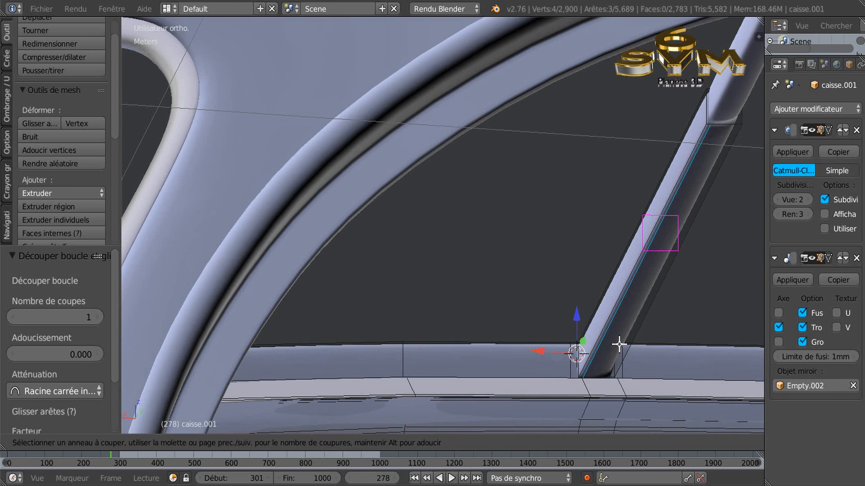
left_click(612, 372)
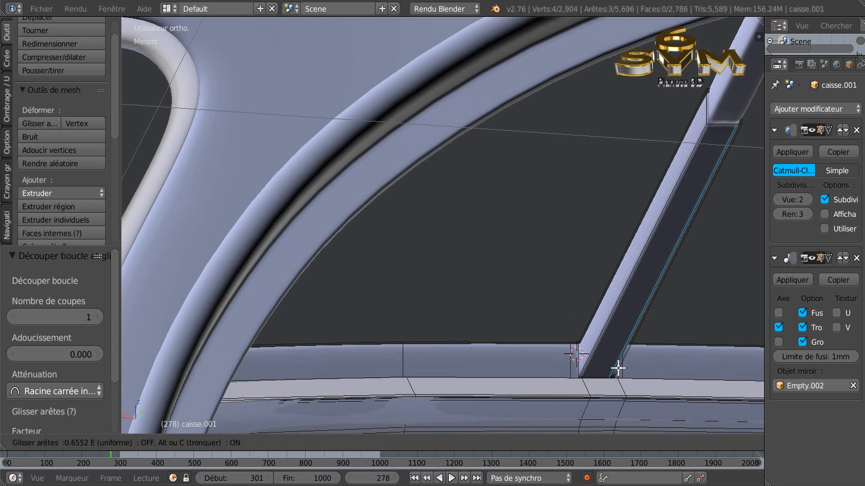
left_click(618, 369)
Set the viewport shading to Material and return to Object Mode with the whole car body in view
scroll(552, 323, "down", 3)
mouse_move(552, 322)
middle_mouse_down()
mouse_move(585, 359)
mouse_move(659, 379)
mouse_move(450, 296)
mouse_move(466, 327)
mouse_move(579, 289)
middle_mouse_up()
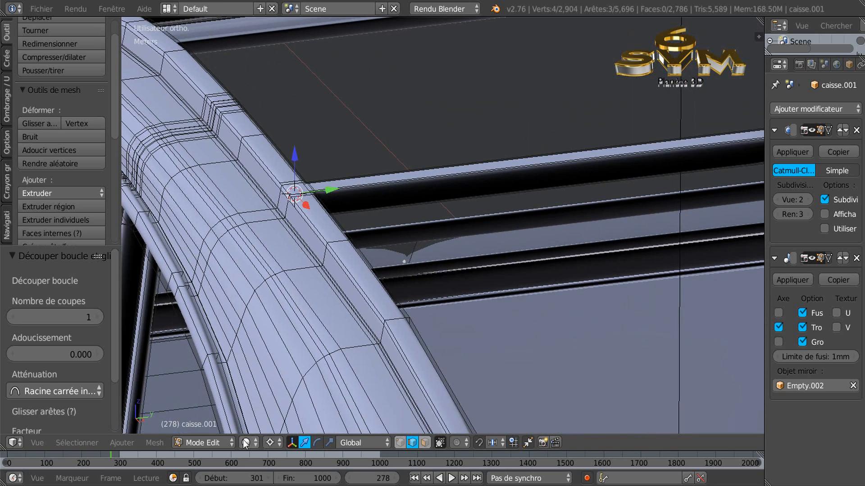
left_click(246, 442)
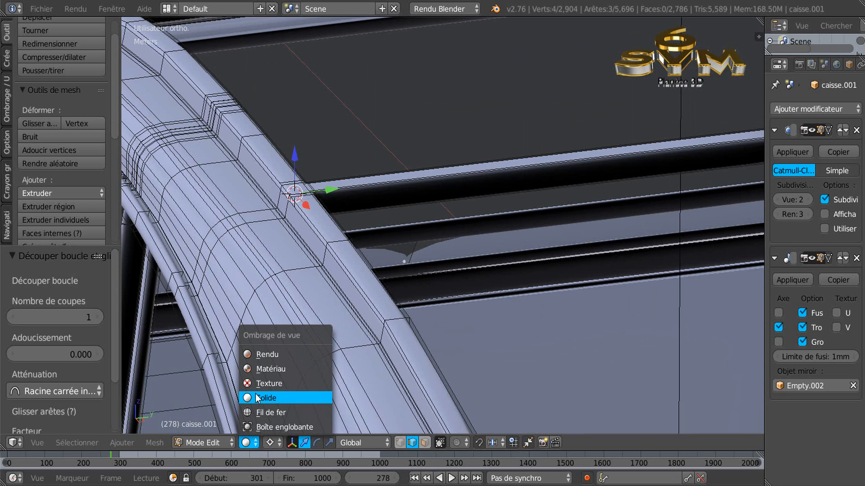
left_click(253, 369)
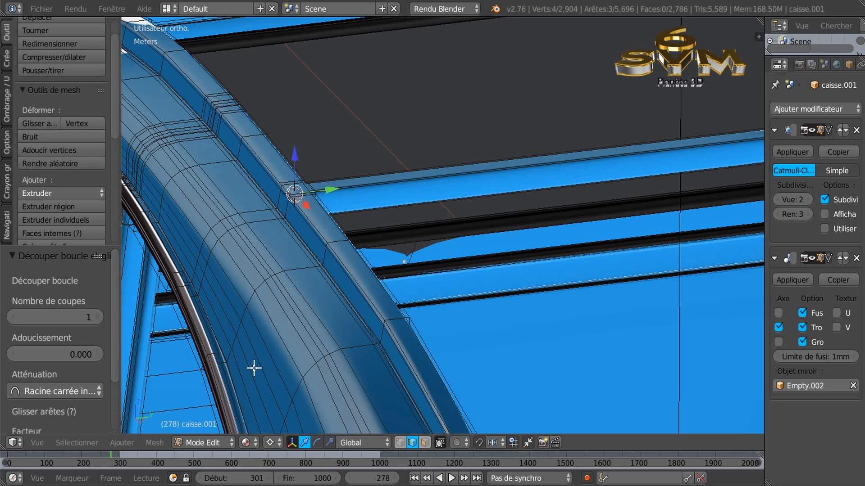
scroll(254, 368, "down", 1)
key("Tab")
middle_click_drag(380, 314, 448, 275)
scroll(420, 299, "down", 5)
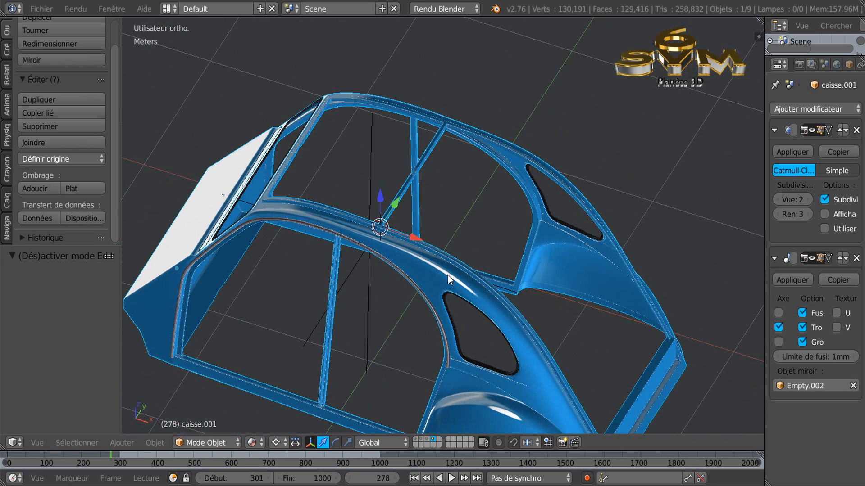
Examine the shaded car body from several angles, checking the roof rails, rear windows and fenders
middle_click_drag(609, 303, 582, 273)
scroll(544, 301, "up", 5)
scroll(542, 302, "down", 5)
middle_click_drag(491, 293, 532, 296)
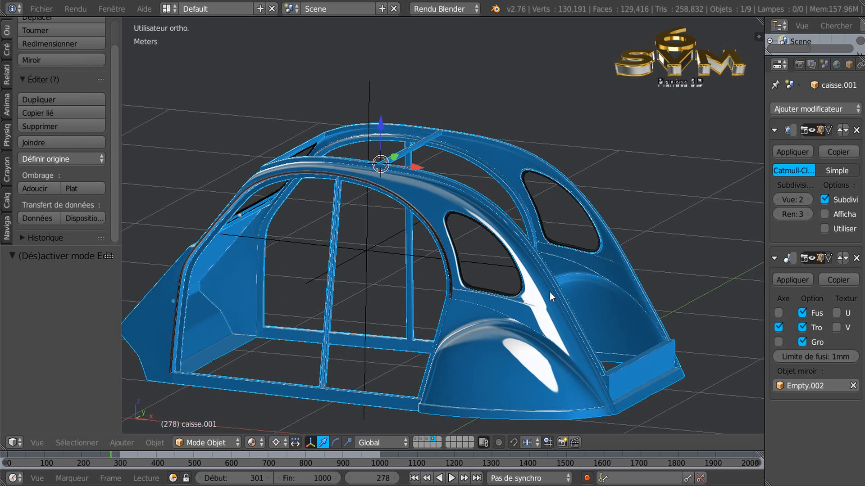
middle_click_drag(561, 287, 568, 332)
scroll(570, 351, "up", 3)
middle_click_drag(571, 371, 535, 351)
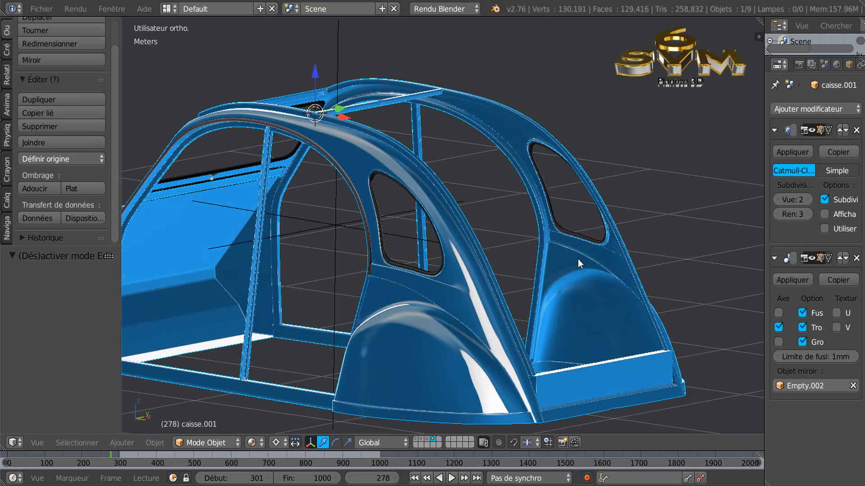
middle_click_drag(555, 281, 540, 294)
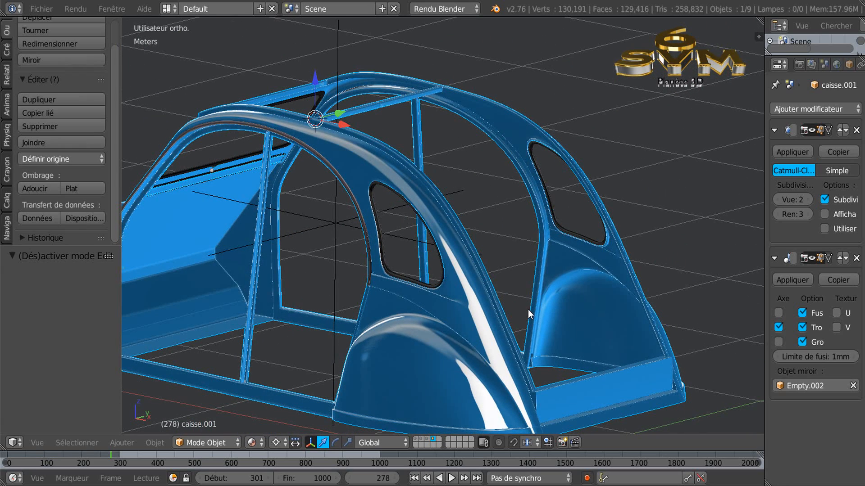
Compare the rear roof rail's outline with the red side blueprint in the orthographic front view
key("KP_1")
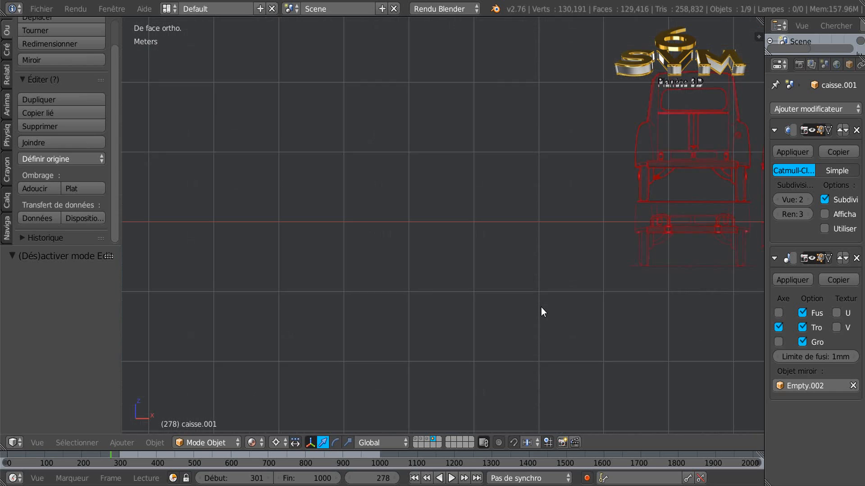
key("KP_Decimal")
scroll(330, 311, "up", 12)
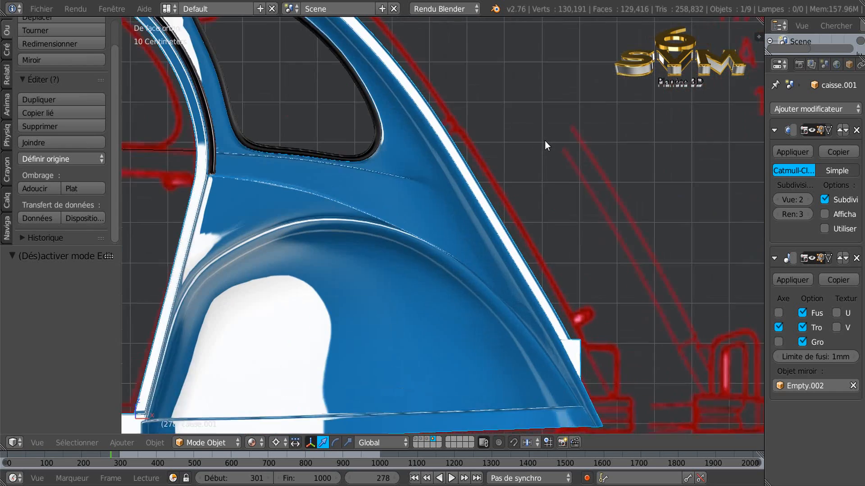
middle_click_drag(511, 161, 582, 237, "shift")
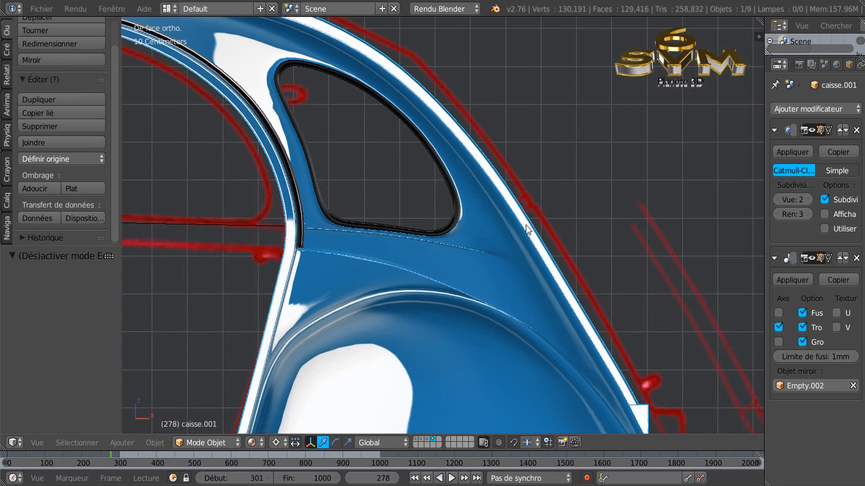
scroll(525, 211, "up", 4)
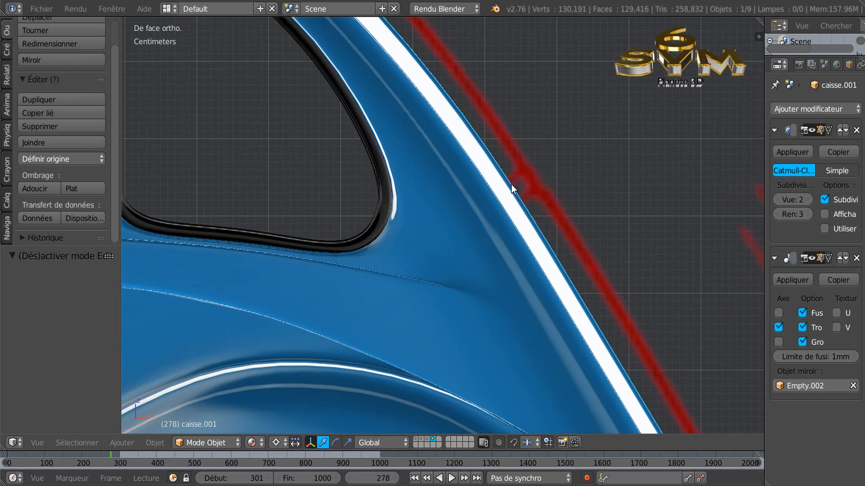
scroll(513, 183, "up", 3)
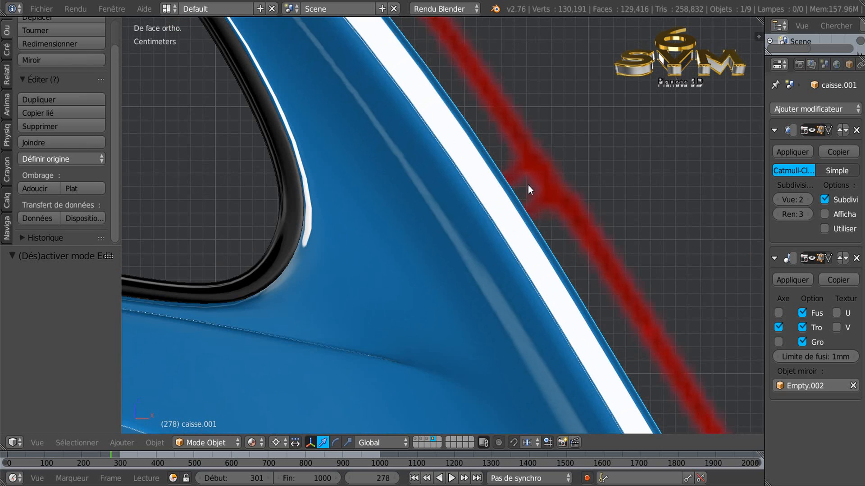
Enter Edit Mode and examine the mesh edges of the rear rail beside the rear side window
key("Tab")
scroll(528, 188, "up", 2)
scroll(529, 189, "down", 1)
scroll(501, 213, "down", 1)
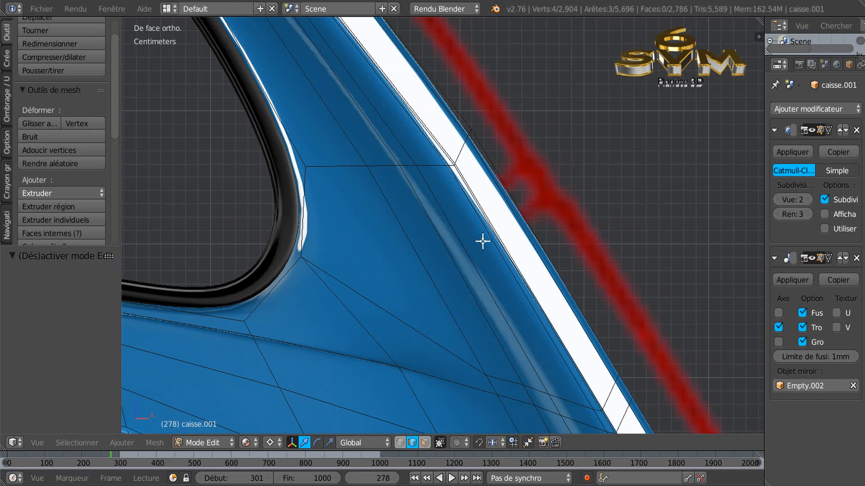
scroll(474, 248, "down", 1)
middle_click_drag(469, 254, 443, 269)
scroll(422, 261, "up", 3)
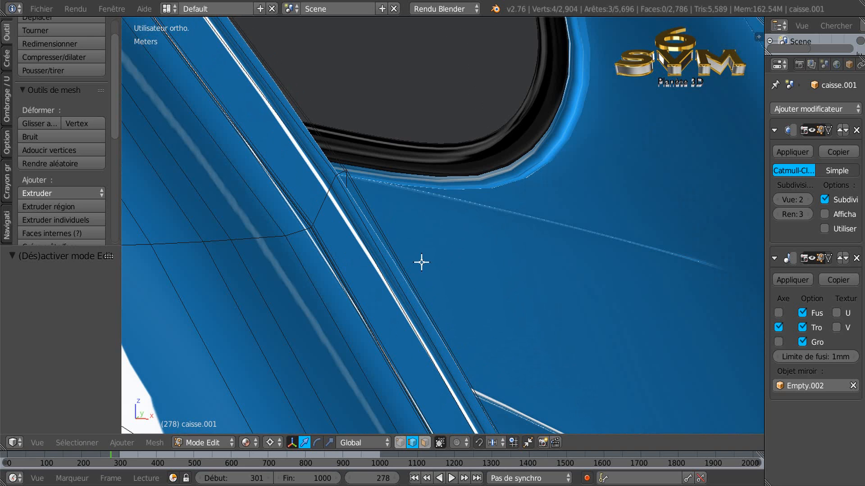
scroll(403, 258, "down", 2)
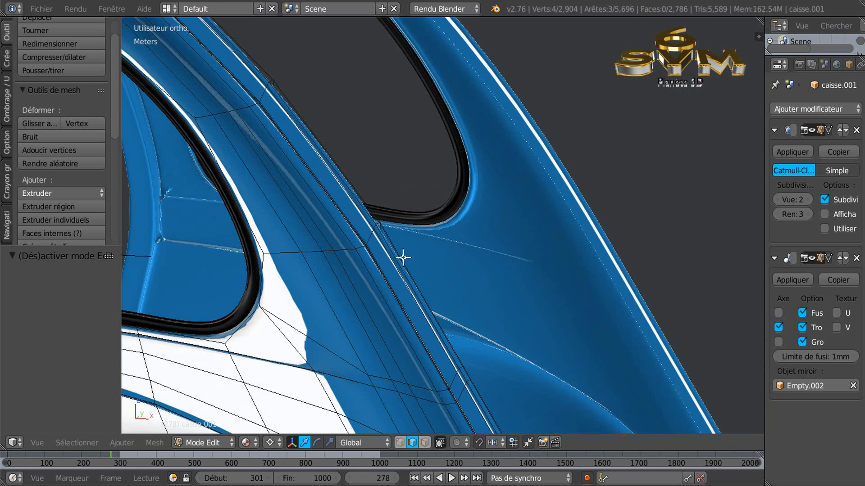
Set the Subdivision Surface modifier's view level to 3 and check the smoothed rear body in Object Mode
scroll(404, 258, "down", 1)
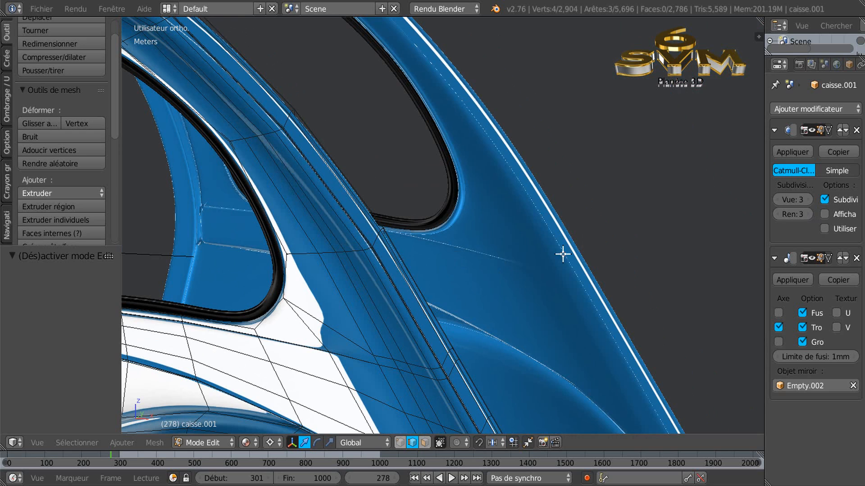
scroll(554, 260, "down", 3)
scroll(532, 279, "up", 2)
middle_click_drag(509, 290, 509, 289)
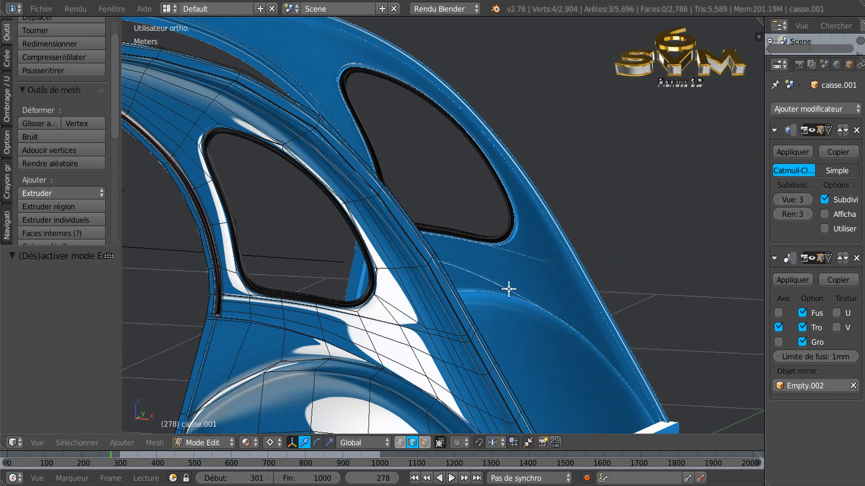
key("Tab")
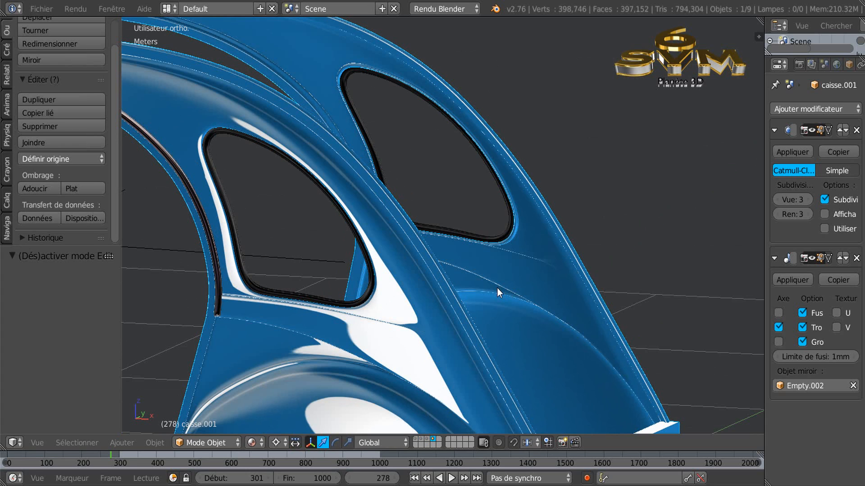
In Edit Mode, select the short edge across the rear rail, level with the rear side window's lower corner
key("Tab")
scroll(491, 291, "up", 4)
middle_click_drag(425, 302, 403, 307)
scroll(345, 294, "up", 3)
scroll(294, 286, "up", 2)
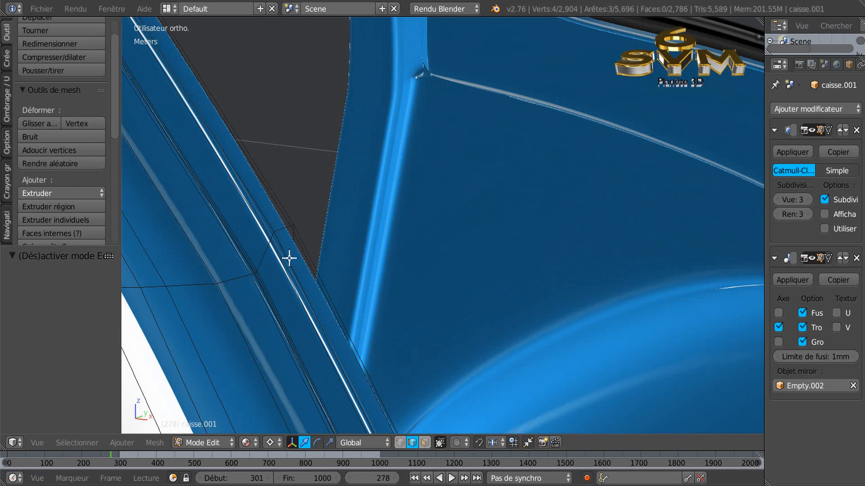
right_click(284, 230)
scroll(415, 259, "down", 3)
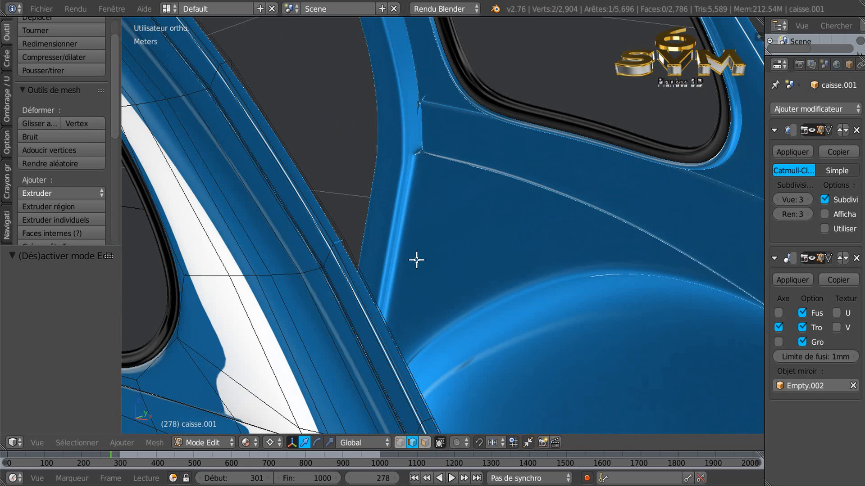
scroll(328, 263, "up", 3)
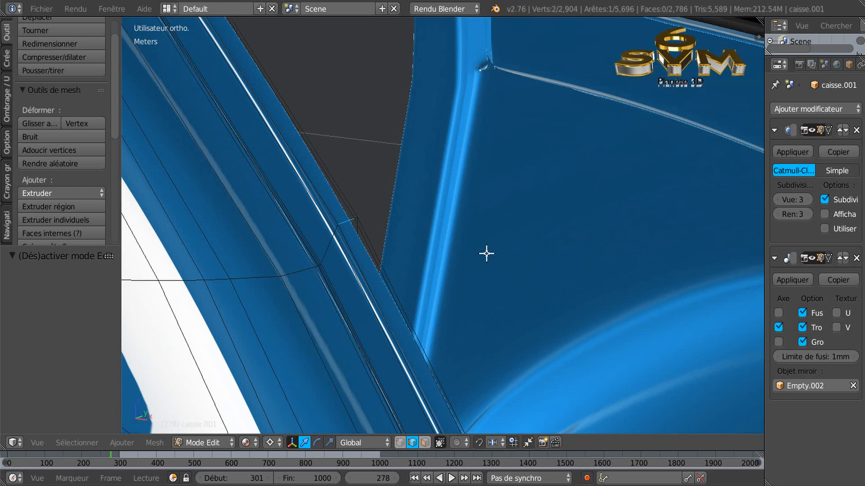
Show the car's rear quarter over the blueprint in the orthographic front view with solid shading
key("KP_1")
scroll(487, 253, "down", 4)
middle_click_drag(541, 243, 405, 350, "shift")
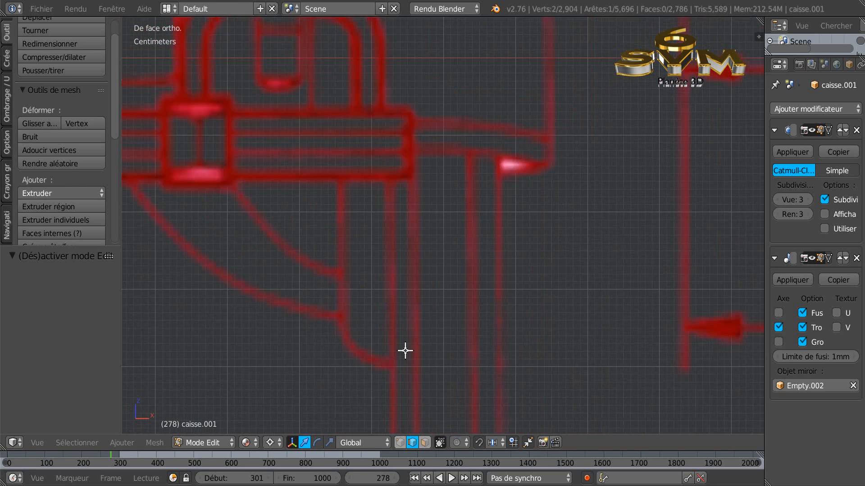
middle_click_drag(562, 205, 412, 347, "shift")
scroll(412, 349, "down", 4)
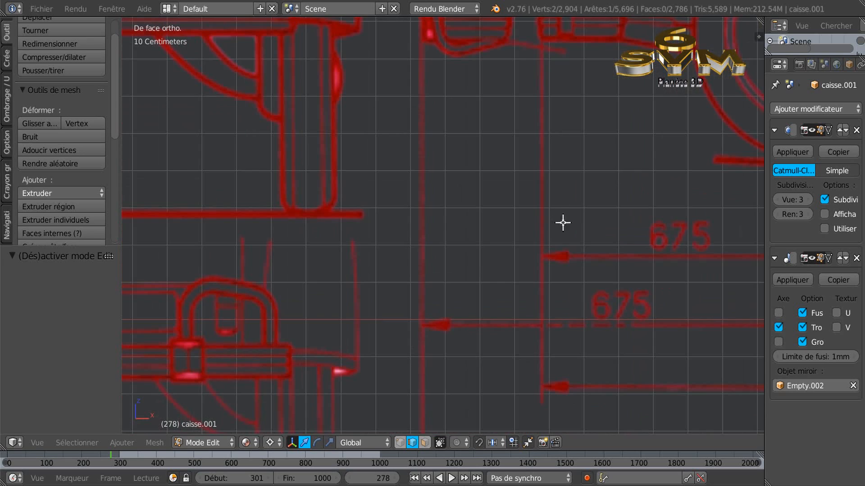
middle_click_drag(563, 222, 401, 309, "shift")
middle_click_drag(536, 247, 310, 288, "shift")
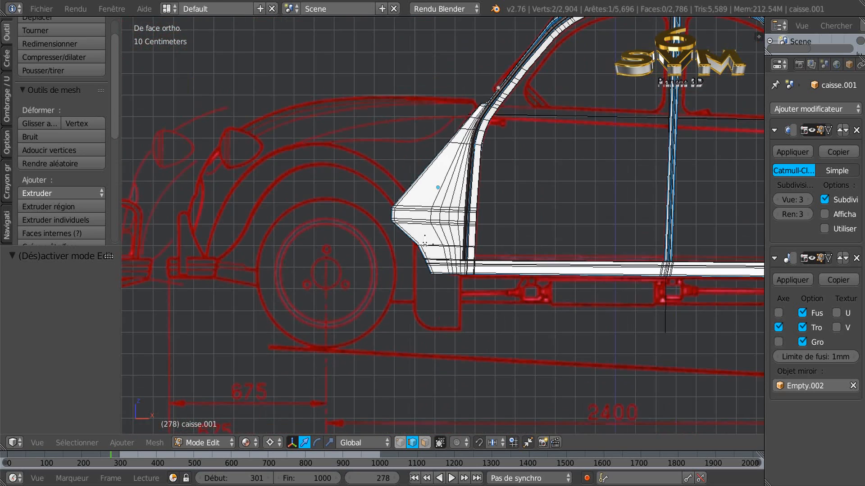
middle_click_drag(745, 156, 380, 260, "shift")
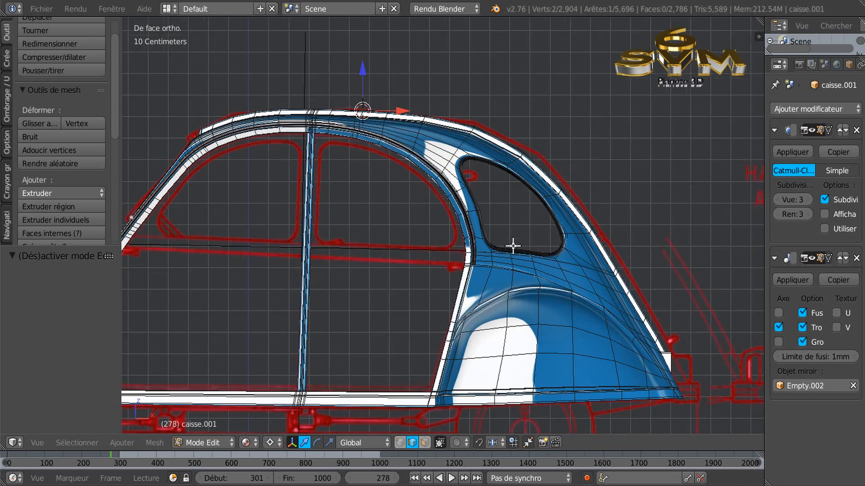
middle_click_drag(513, 246, 507, 248, "shift")
key("alt+z")
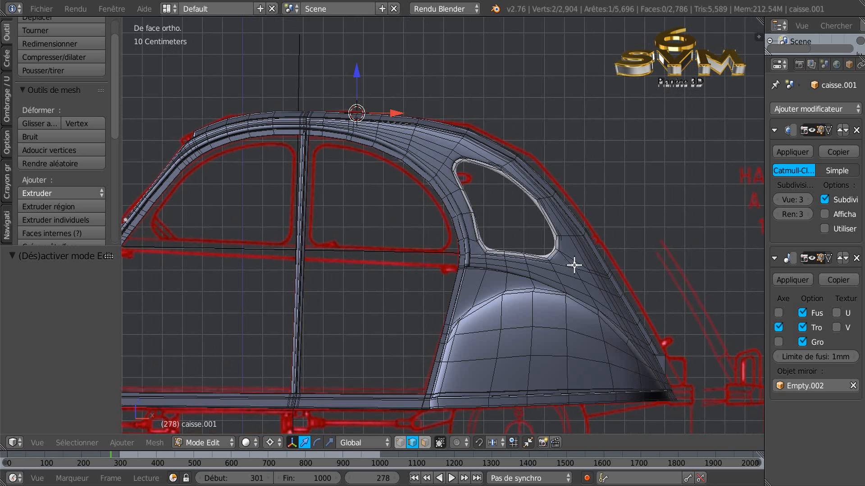
scroll(573, 264, "up", 6)
scroll(578, 255, "down", 1)
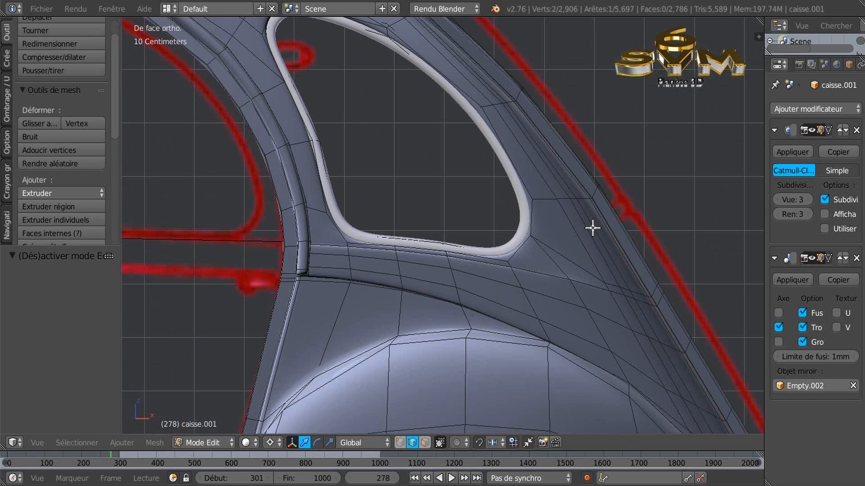
Duplicate the selected rail edge in place and move the copy about 4.3 cm along the X axis
key("shift+d")
right_click(615, 209)
left_click_drag(669, 193, 679, 234)
middle_click_drag(679, 233, 662, 291)
middle_click_drag(636, 205, 508, 222)
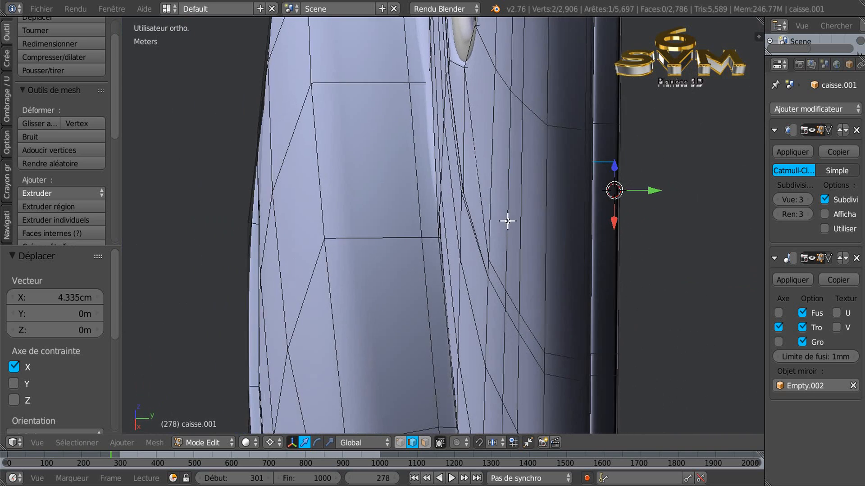
In vertex selection mode, reselect both end vertices of the duplicated rail edge
scroll(576, 212, "up", 2)
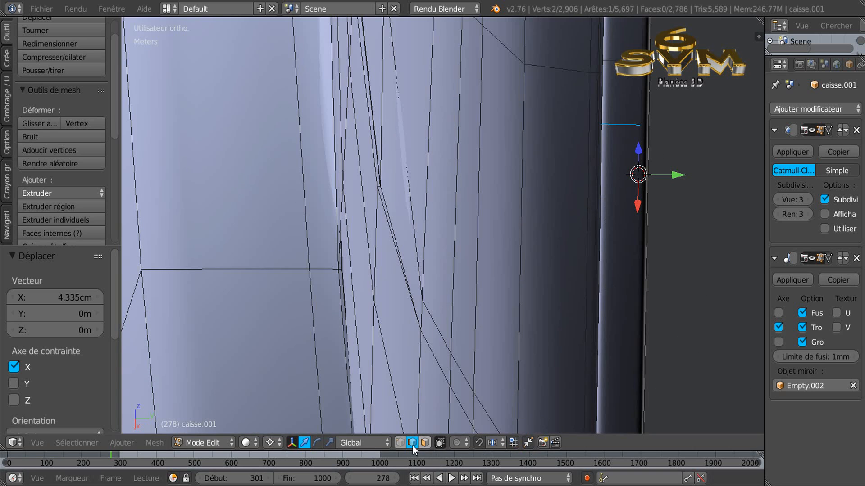
left_click(399, 443)
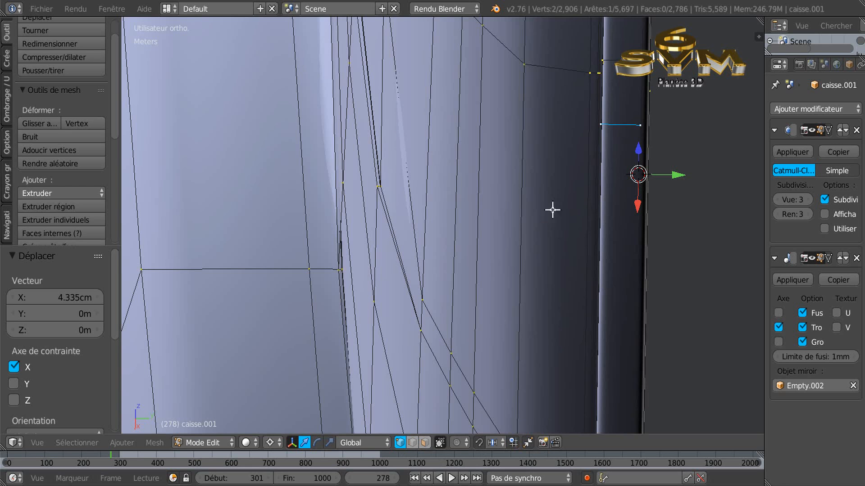
right_click(597, 122)
middle_click_drag(587, 235, 712, 226)
middle_click_drag(635, 223, 620, 238)
right_click(623, 100, "shift")
middle_click_drag(648, 182, 697, 140)
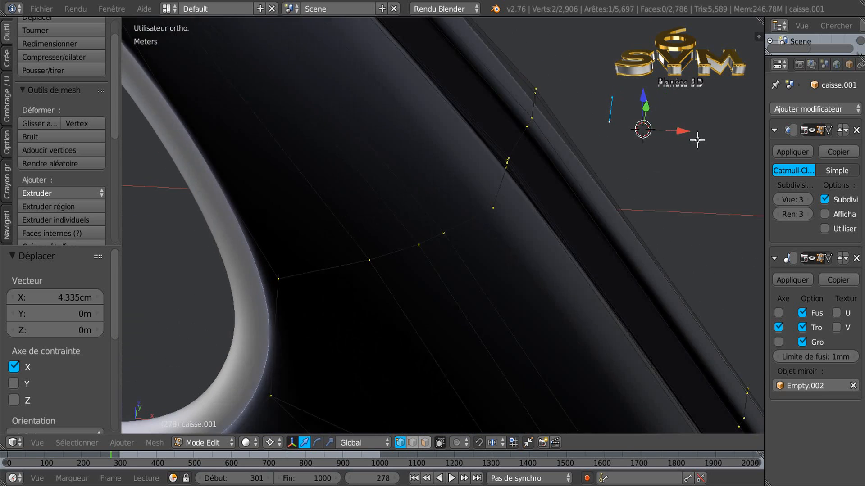
Examine the duplicated edge's offset from the rear rail in the front view and at angles around the car body
scroll(697, 140, "down", 2)
scroll(676, 203, "down", 2)
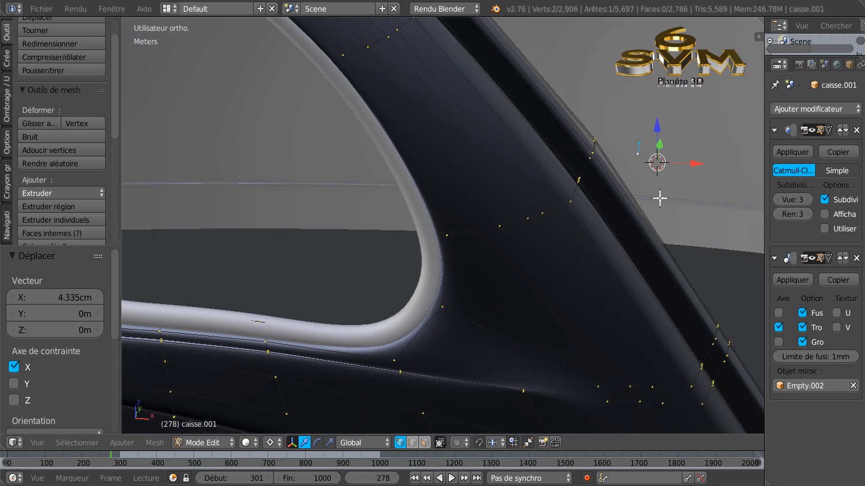
key("KP_1")
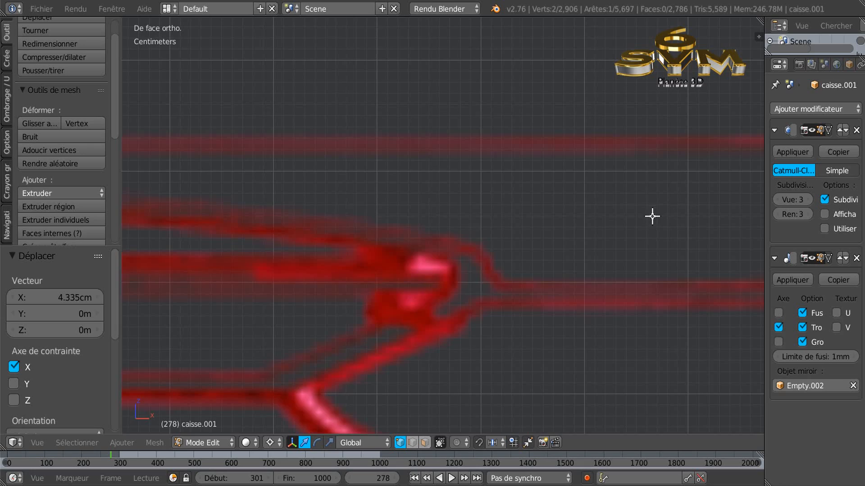
scroll(653, 217, "up", 3)
scroll(652, 222, "down", 5)
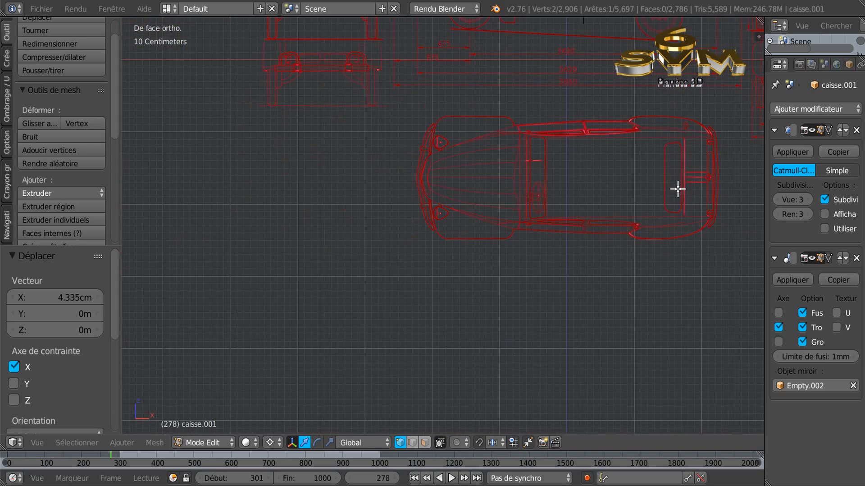
middle_click_drag(681, 149, 479, 339, "shift")
scroll(500, 353, "up", 1)
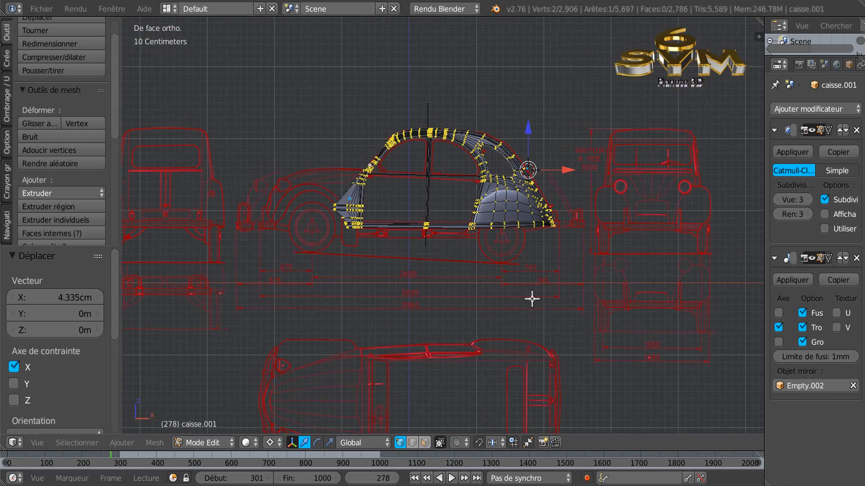
scroll(545, 265, "up", 5)
mouse_move(572, 157)
middle_mouse_down()
mouse_move(596, 376)
mouse_move(581, 282)
mouse_move(577, 151)
middle_mouse_up()
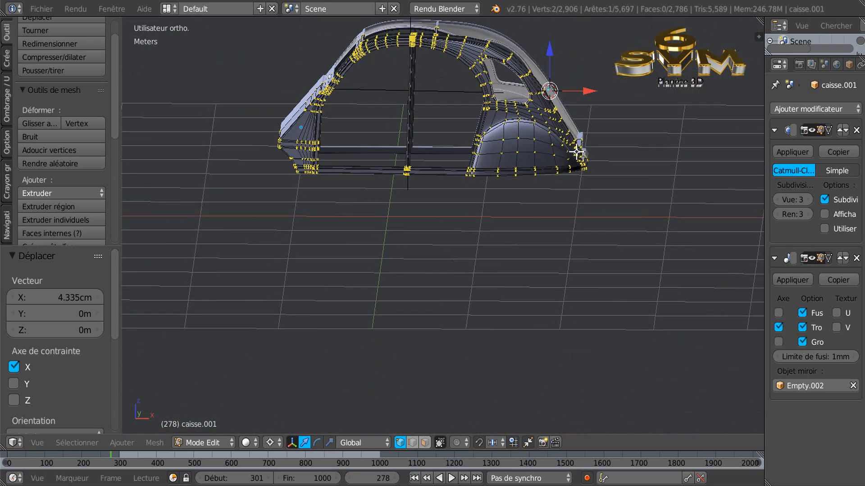
middle_click_drag(580, 210, 608, 318)
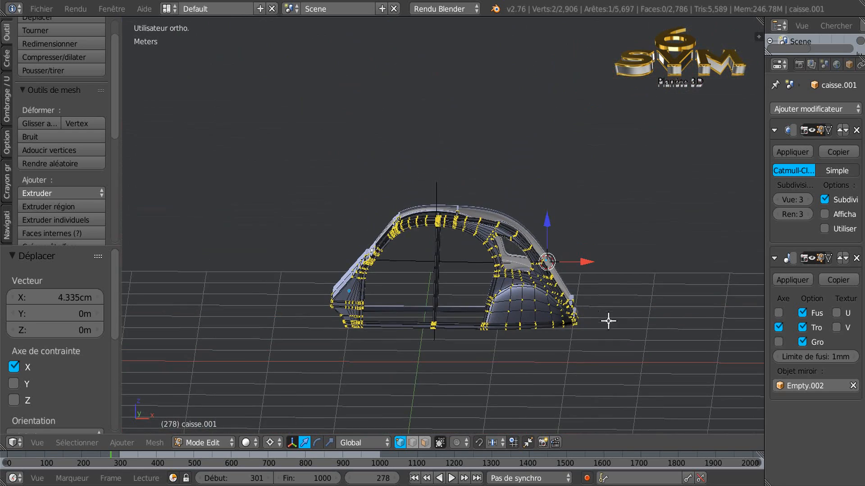
middle_click_drag(543, 328, 585, 250, "ctrl")
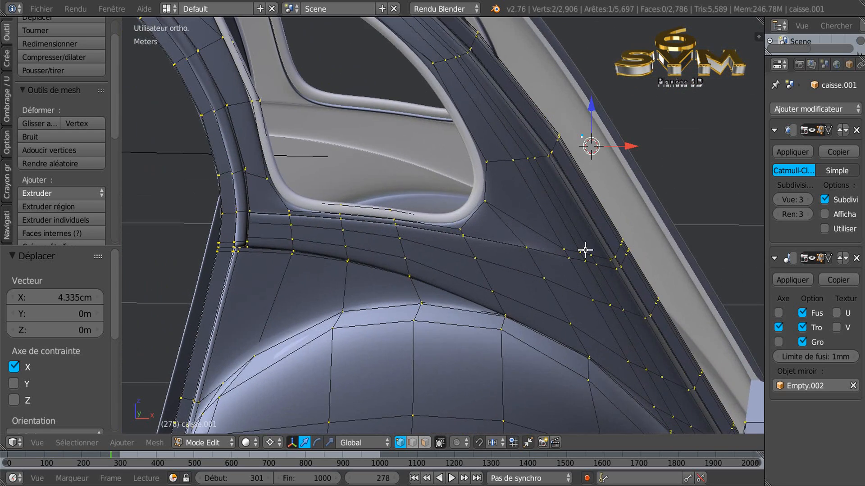
In the front view, move the duplicated edge -1.265 cm along X and set the Subdivision Surface modifier's view level to 0
key("KP_1")
scroll(590, 245, "down", 8)
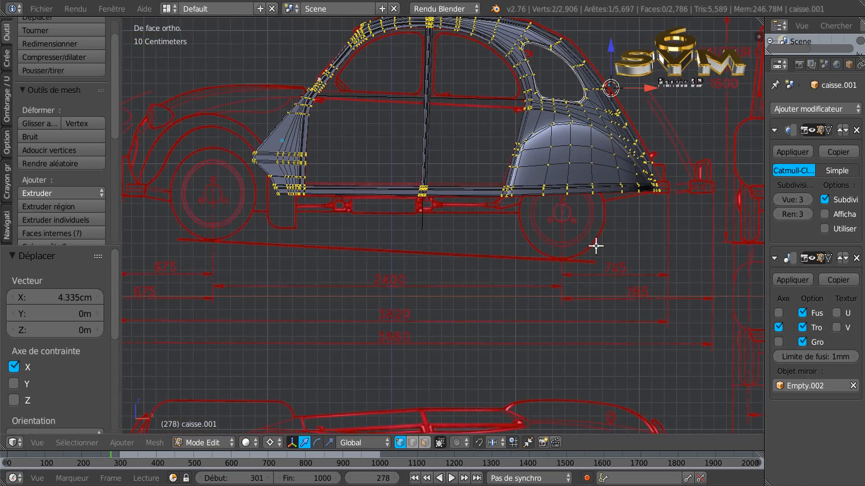
middle_click_drag(663, 116, 595, 220, "shift")
scroll(565, 126, "up", 4)
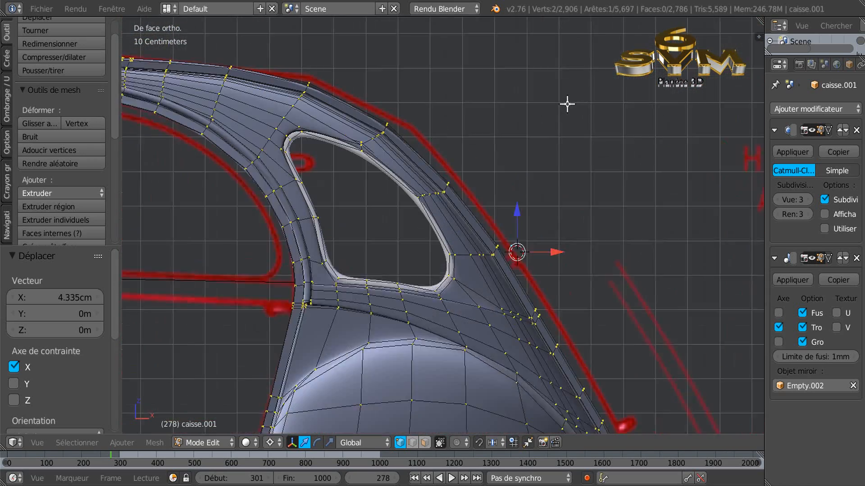
scroll(564, 195, "up", 3)
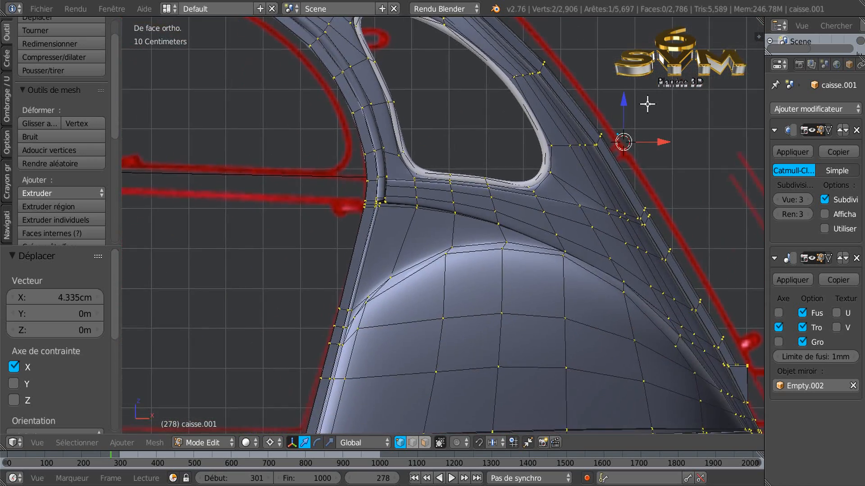
scroll(647, 105, "up", 2)
scroll(624, 141, "up", 2)
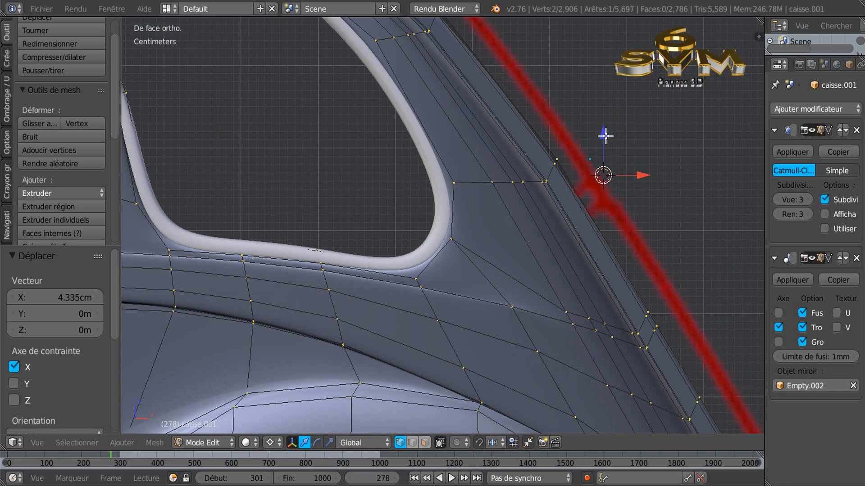
left_click_drag(605, 141, 795, 200)
left_click(775, 200)
left_click(776, 200)
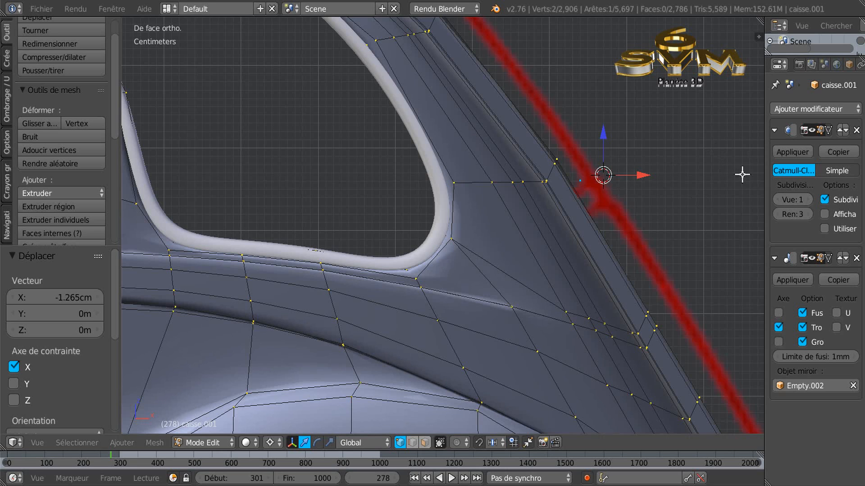
left_click(778, 199)
Lower the duplicated edge along Z, nudge it along X, and finish with a further -4.92 mm Z move onto the rail
key("g")
key("z")
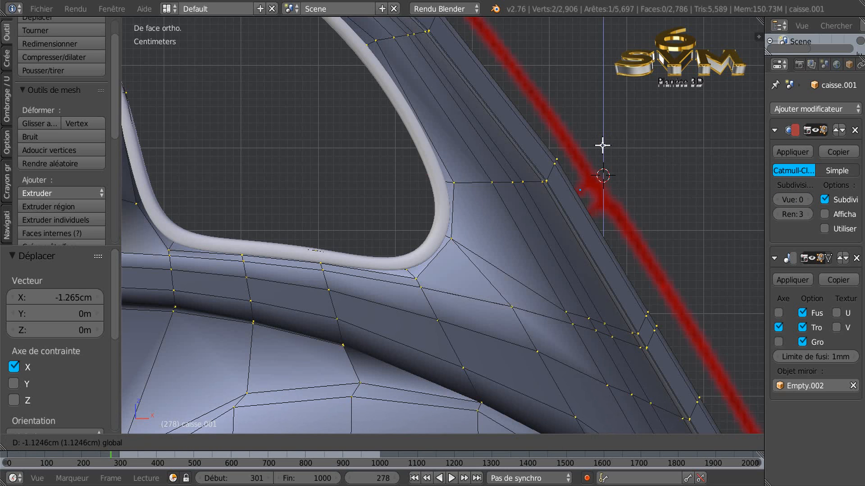
left_click(606, 154)
left_click_drag(641, 176, 634, 179)
left_click_drag(606, 141, 604, 139)
scroll(595, 234, "up", 4)
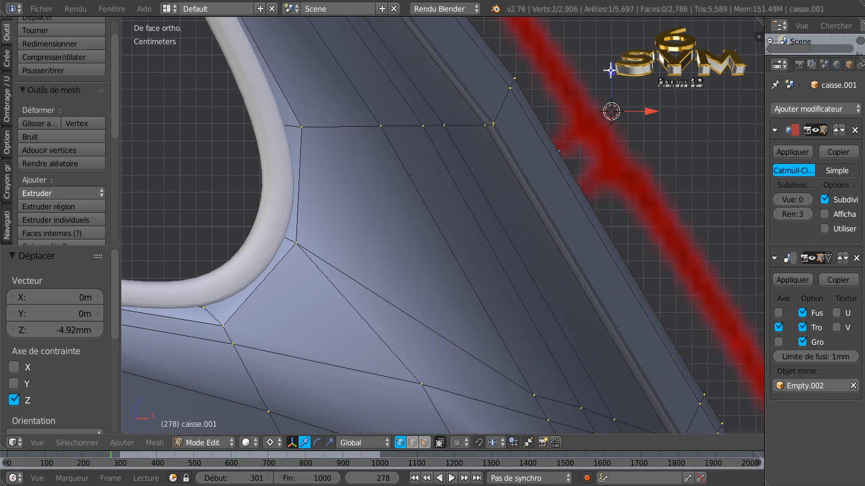
Move the duplicated edge's outer end vertex -3.549 mm along the Y axis, viewed from the rear of the car
scroll(614, 141, "down", 3)
middle_click_drag(647, 178, 559, 214)
scroll(540, 212, "up", 4)
scroll(604, 87, "up", 3)
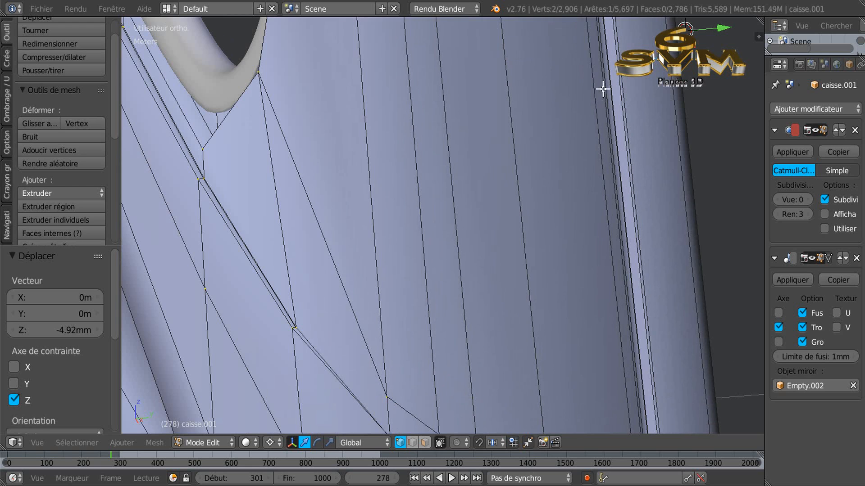
mouse_move(653, 111)
middle_mouse_down()
mouse_move(660, 124)
mouse_move(624, 119)
middle_mouse_up()
left_click_drag(713, 74, 710, 77)
middle_click_drag(657, 134, 597, 131)
scroll(643, 99, "down", 4)
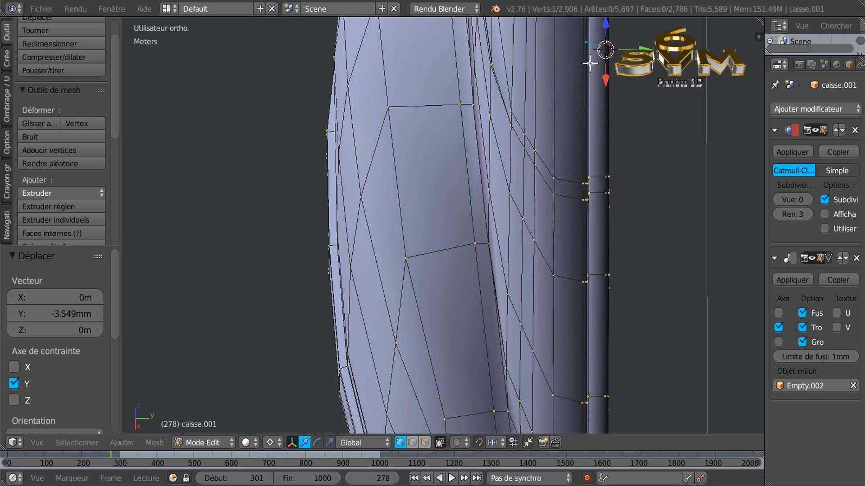
Examine the rear rail and its cross edges from behind, down to the rail's lower end
middle_click_drag(606, 356, 564, 88, "shift")
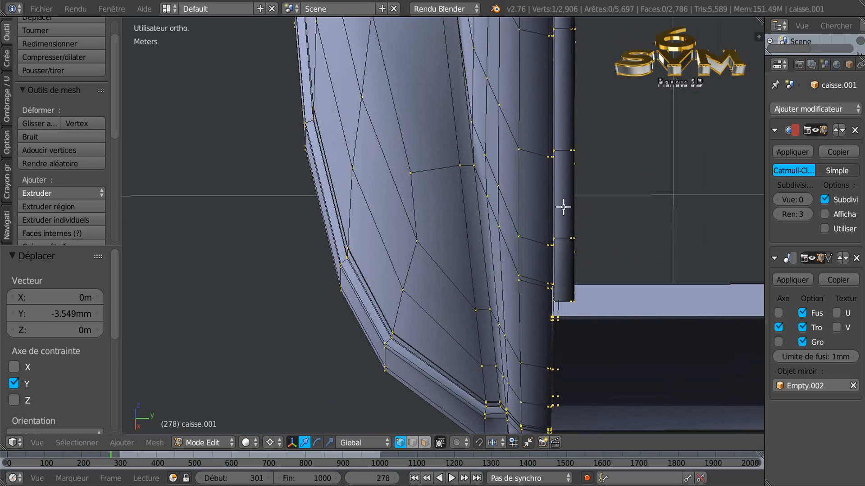
scroll(554, 293, "up", 4)
scroll(558, 298, "up", 3)
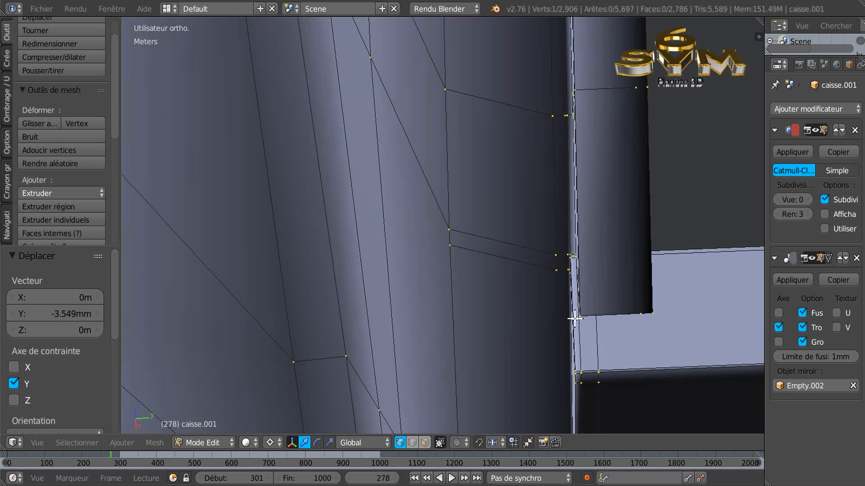
scroll(585, 332, "up", 3)
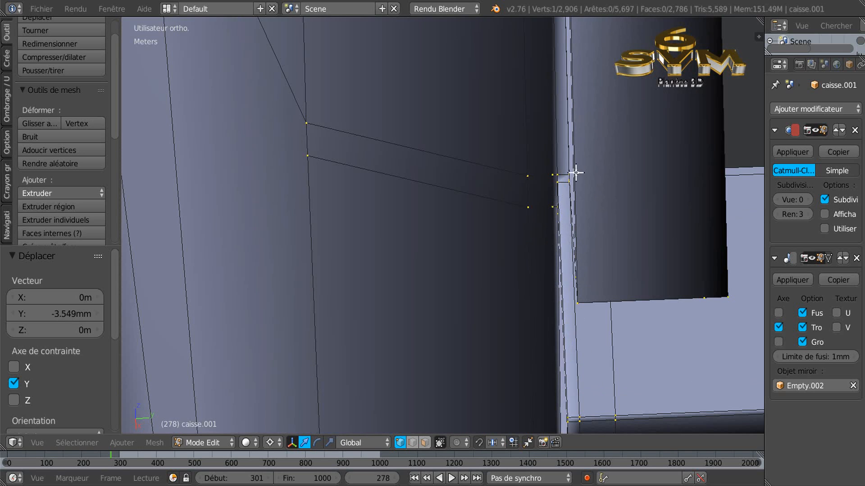
scroll(569, 258, "down", 1)
scroll(568, 259, "down", 4)
middle_click_drag(595, 58, 590, 260, "shift")
middle_click_drag(578, 140, 552, 144, "shift")
scroll(552, 179, "up", 3)
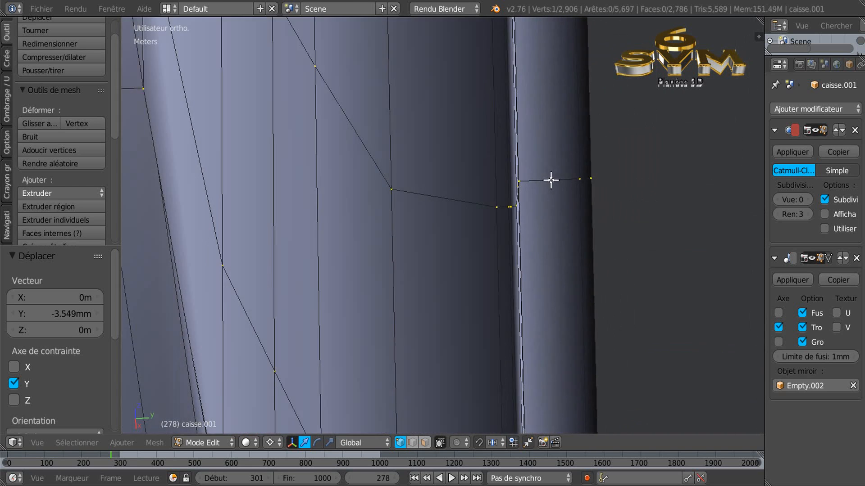
scroll(522, 220, "down", 5)
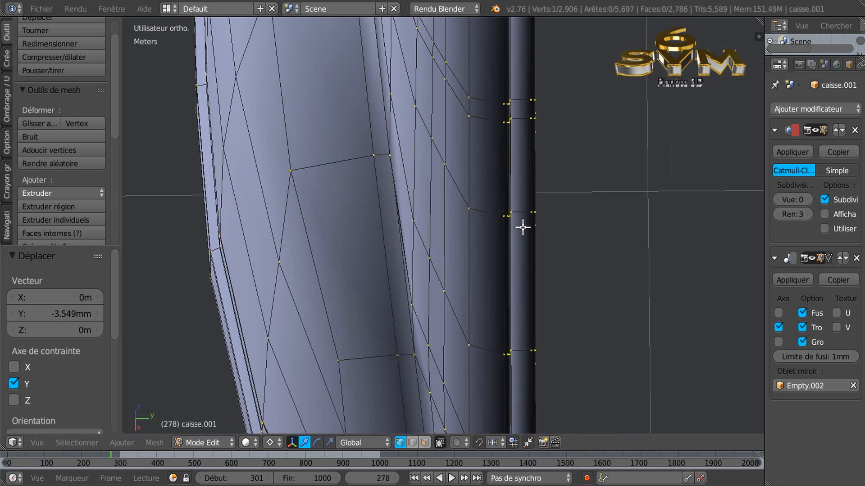
Examine how the duplicated edge sits against the rail and the blueprint's rear outline, from the side and in the front view
middle_click_drag(533, 154, 599, 132)
middle_click_drag(590, 74, 614, 256, "shift")
scroll(559, 188, "up", 3)
middle_click_drag(559, 187, 647, 125)
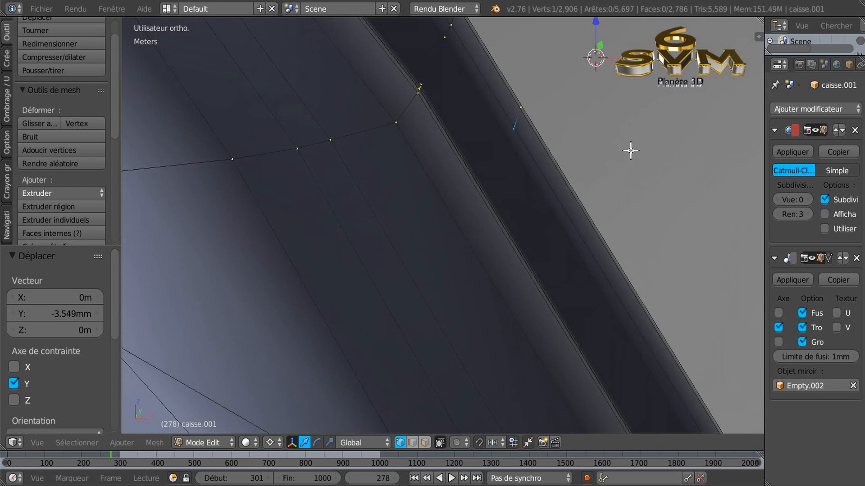
key("shift+KP_7")
scroll(631, 153, "down", 20)
middle_click_drag(667, 142, 565, 143, "shift")
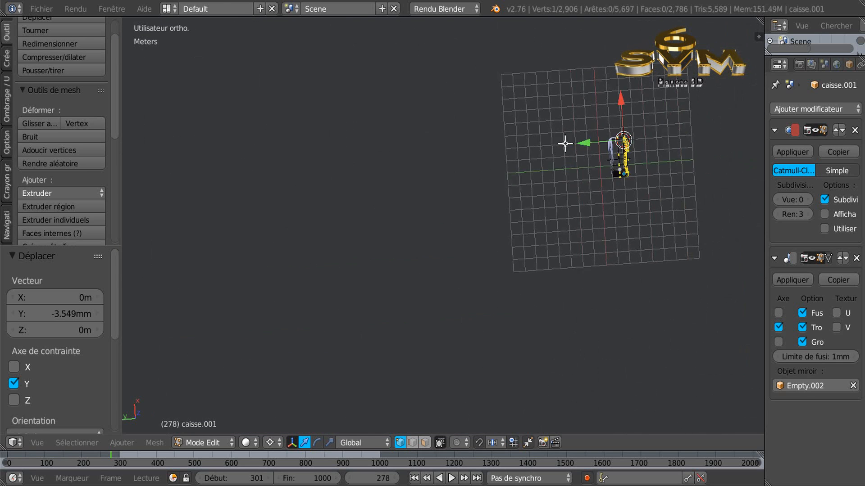
scroll(525, 180, "up", 12)
middle_click_drag(581, 187, 477, 137)
key("KP_1")
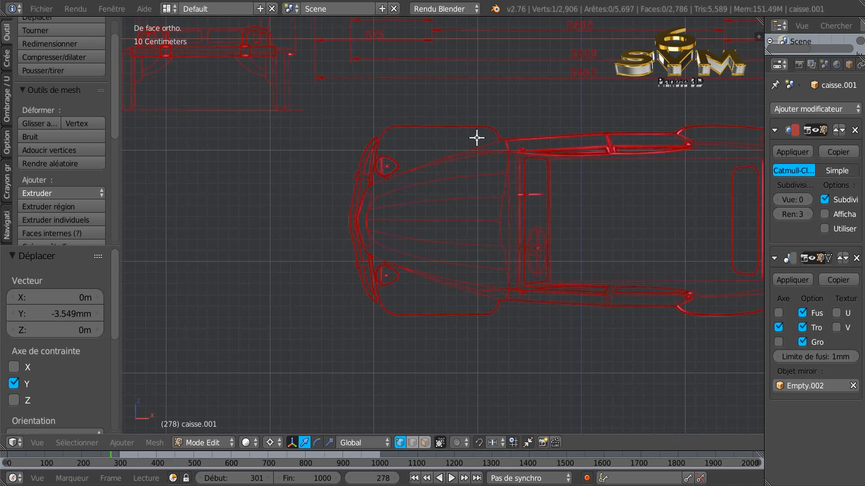
scroll(488, 131, "down", 8)
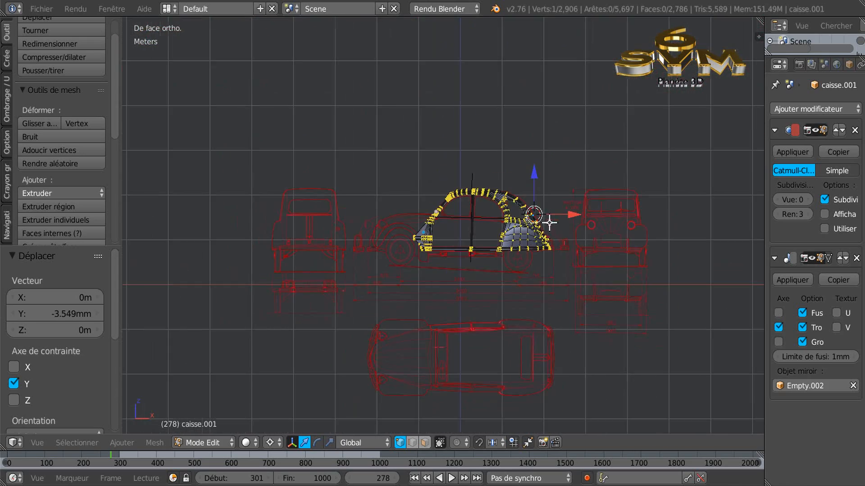
scroll(550, 180, "up", 8)
middle_click_drag(473, 179, 554, 183, "shift")
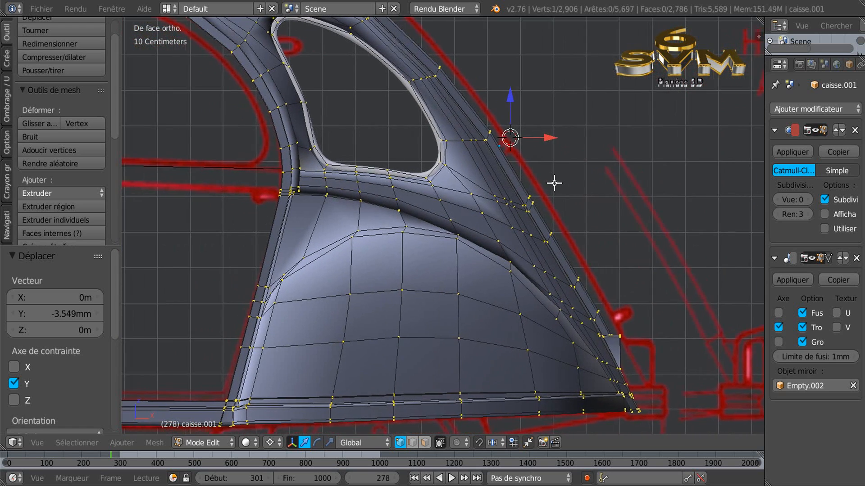
scroll(499, 169, "up", 5)
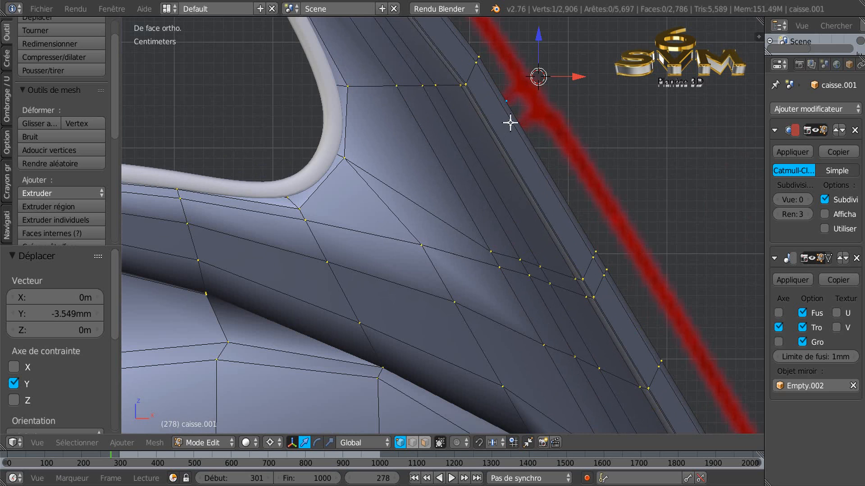
scroll(510, 122, "up", 2)
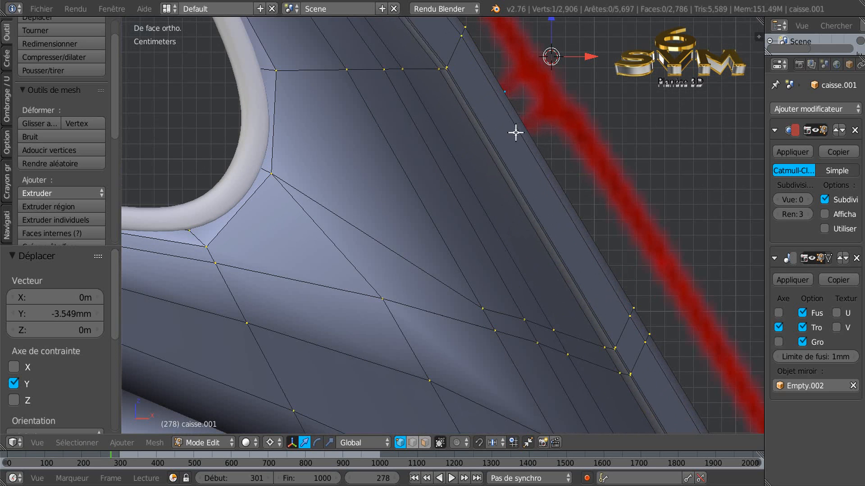
Add the duplicated edge's other end vertex to the selection and separate the selected edge into a new mesh object
middle_click_drag(480, 183, 421, 225)
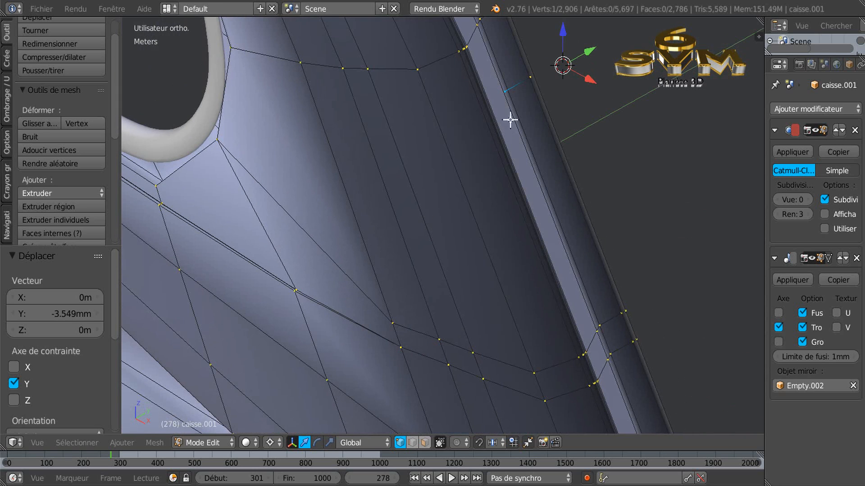
right_click(530, 77, "shift")
mouse_move(482, 168)
middle_mouse_down()
mouse_move(514, 203)
mouse_move(533, 165)
mouse_move(479, 185)
middle_mouse_up()
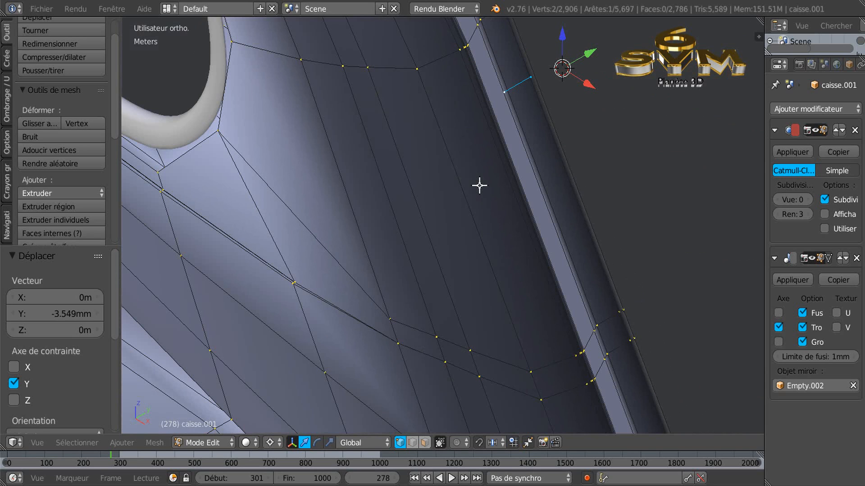
key("p")
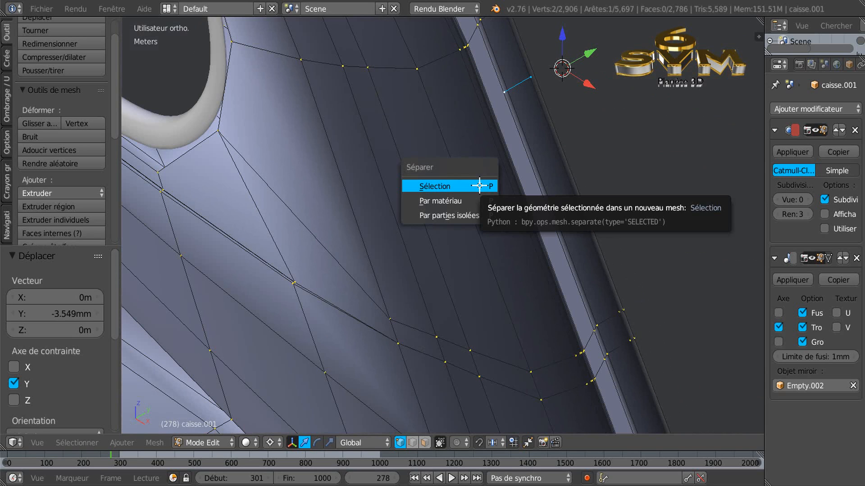
left_click(479, 185)
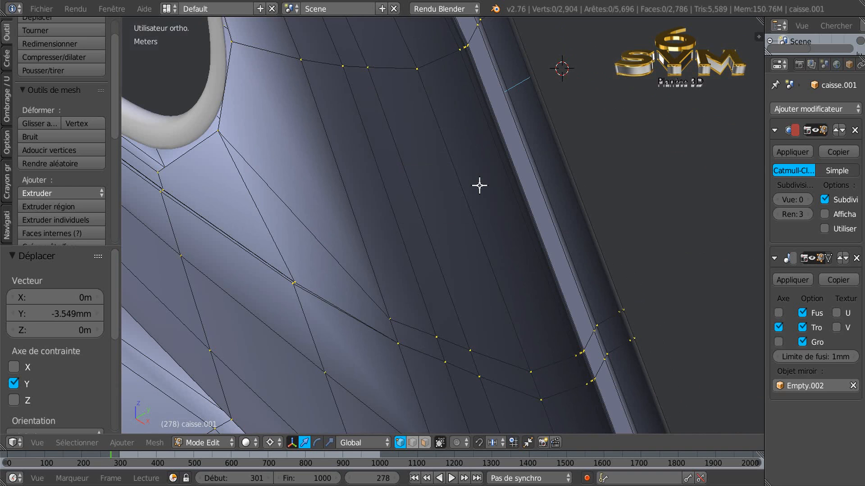
Leave the car body's edit mode and check the separated edge's mesh as its own object
left_click(149, 444)
key("Tab")
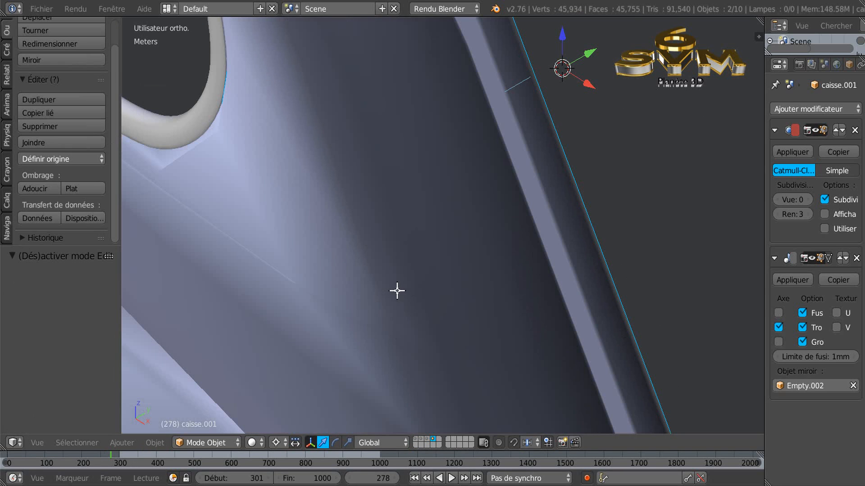
right_click(517, 82)
key("Tab")
middle_click_drag(420, 206, 502, 174)
key("Tab")
key("Tab")
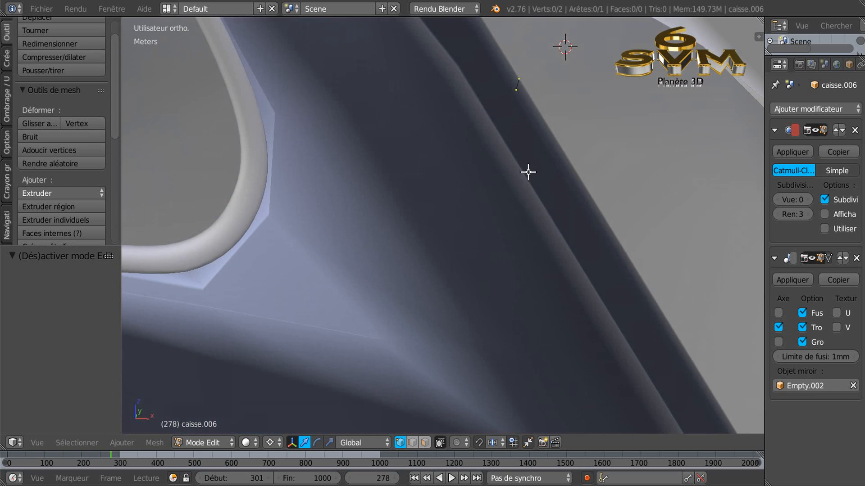
middle_click_drag(480, 204, 465, 209)
key("Tab")
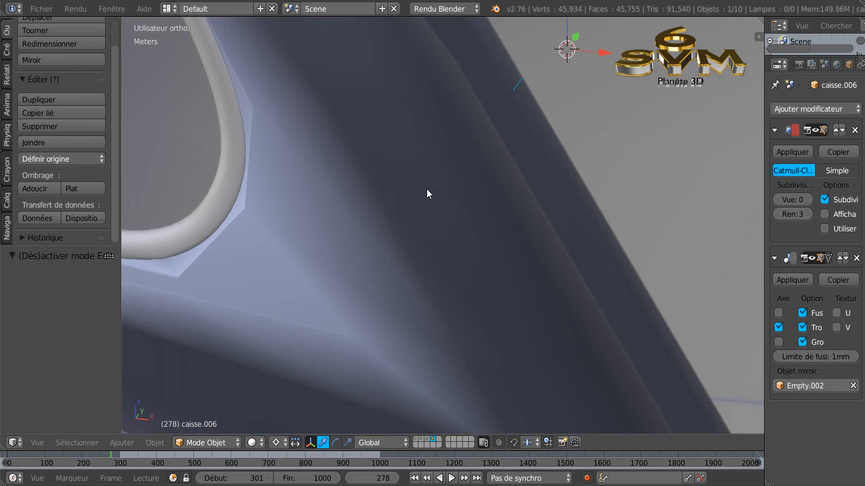
Select the car body and set its subdivision surface view level to 3
middle_click_drag(419, 215, 408, 238)
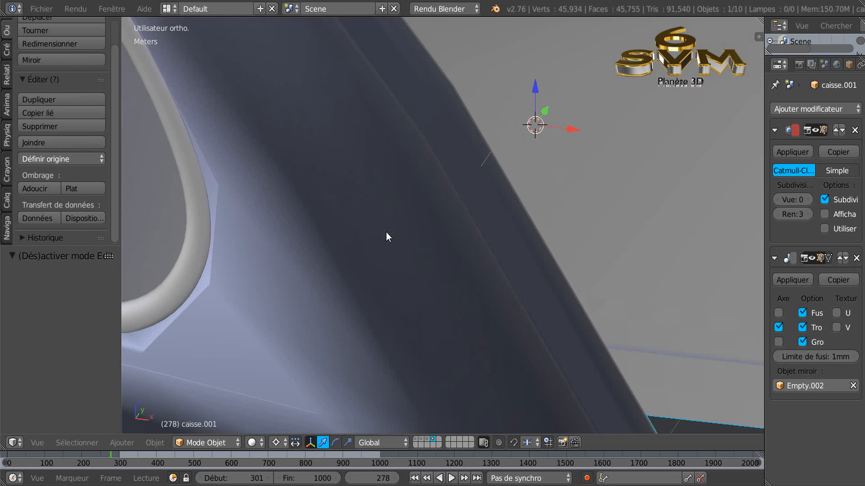
scroll(384, 232, "down", 4)
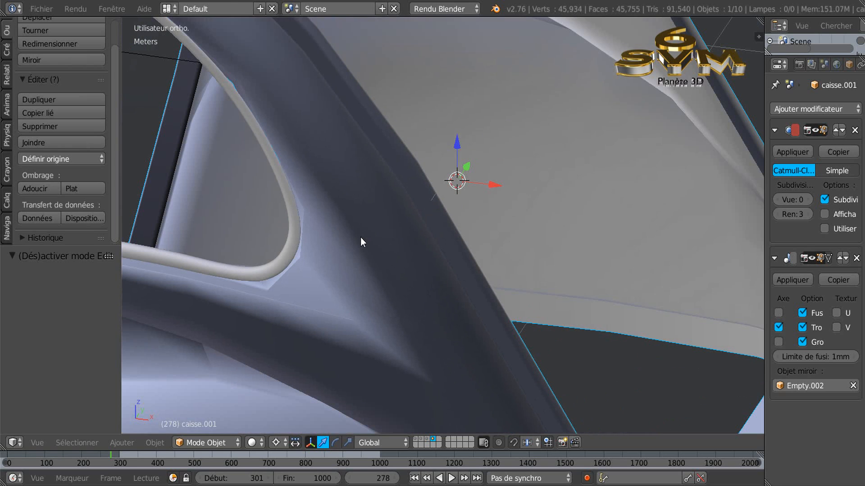
key("Tab")
key("Tab")
left_click_drag(803, 199, 811, 198)
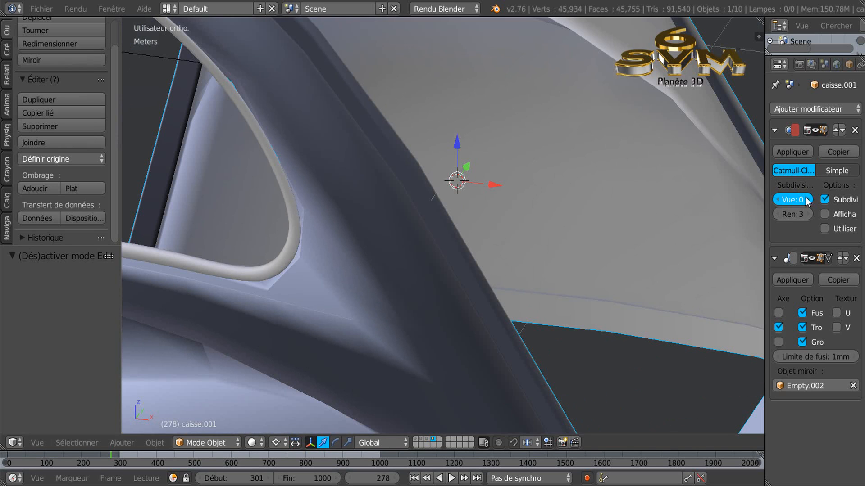
key("ctrl+3")
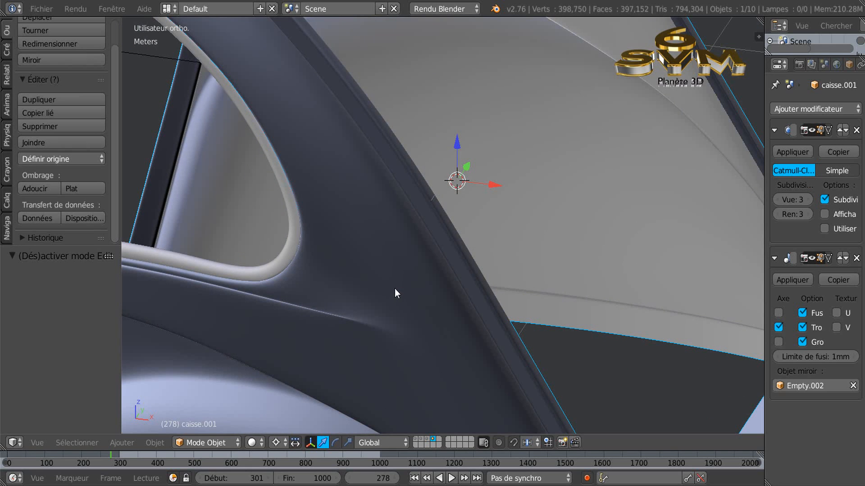
Select the separated edge object beside the rear rail and open its mesh for editing
right_click(411, 288)
middle_click_drag(418, 263, 446, 259)
key("Tab")
scroll(429, 272, "up", 3)
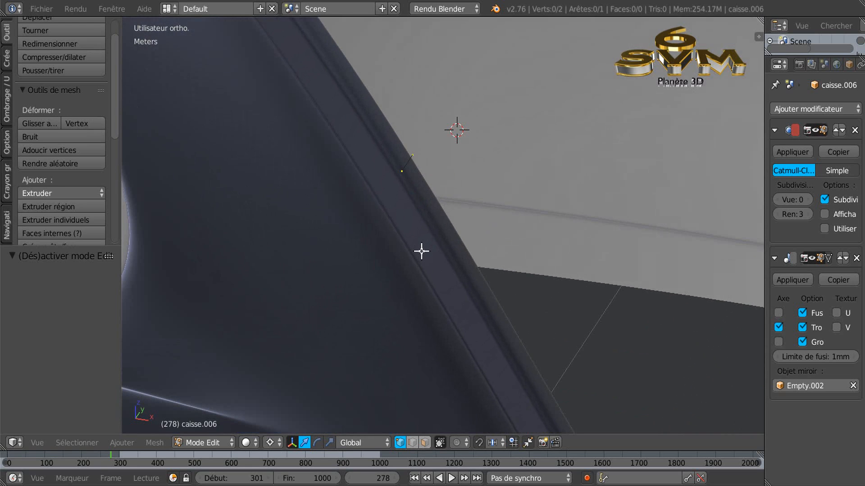
middle_click_drag(349, 253, 348, 253)
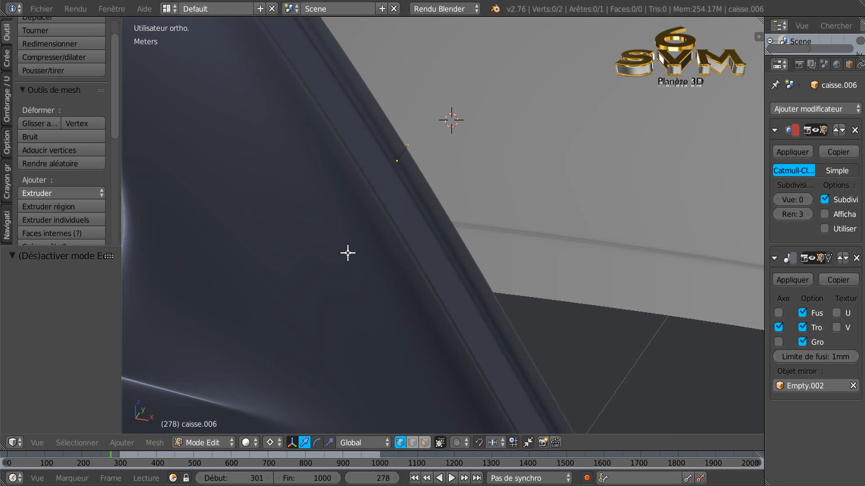
Examine the separated edge against the blueprint's rear outline in the front view and from an angle, then leave edit mode
key("KP_1")
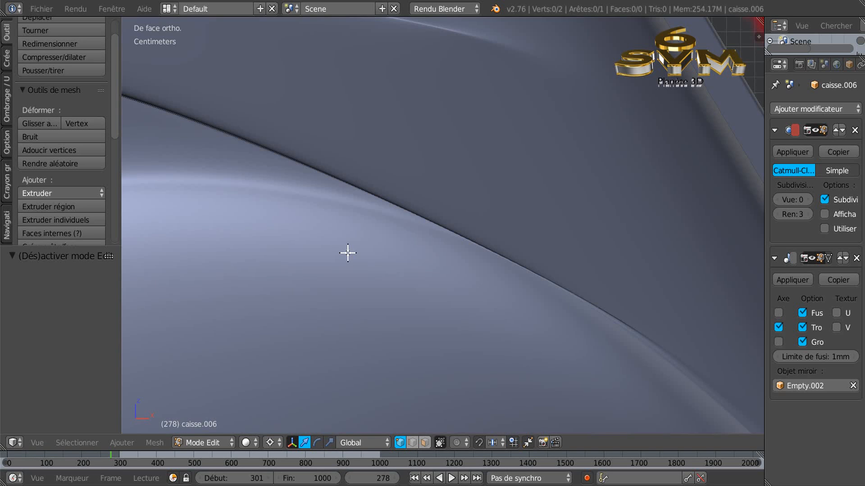
scroll(437, 265, "down", 2)
middle_click_drag(549, 224, 506, 419, "shift")
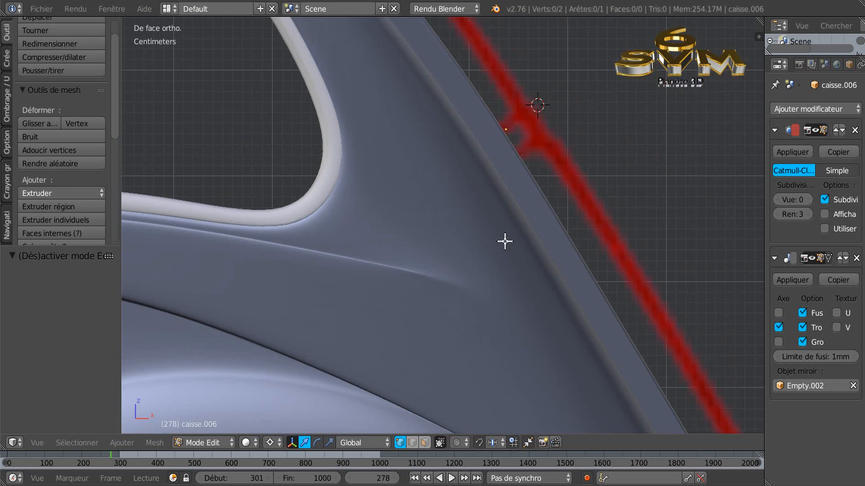
middle_click_drag(505, 241, 494, 293, "shift")
scroll(489, 242, "up", 3)
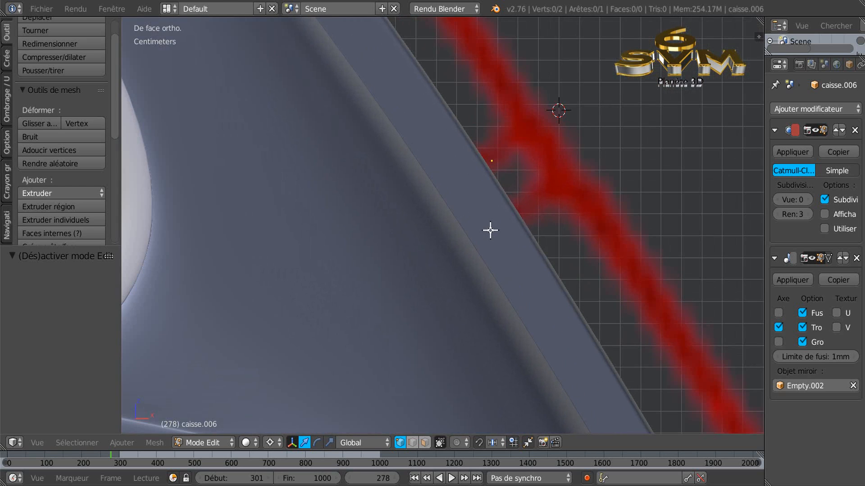
key("a")
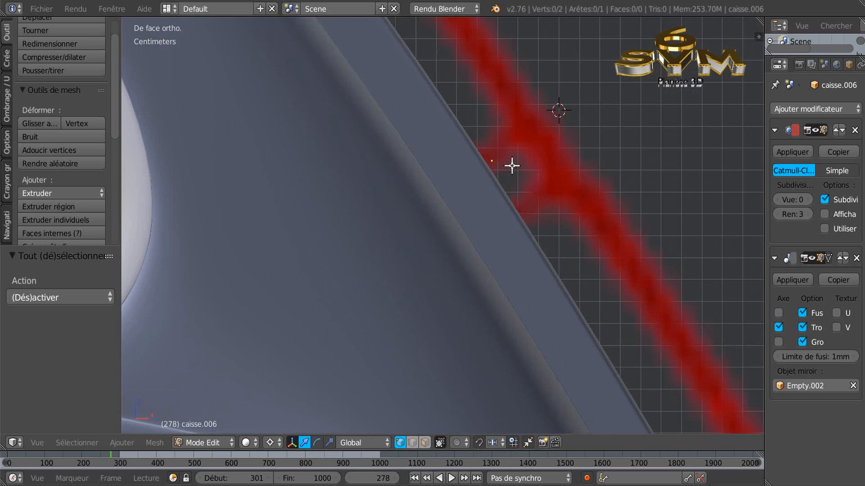
scroll(536, 218, "down", 1)
middle_click_drag(534, 223, 531, 231)
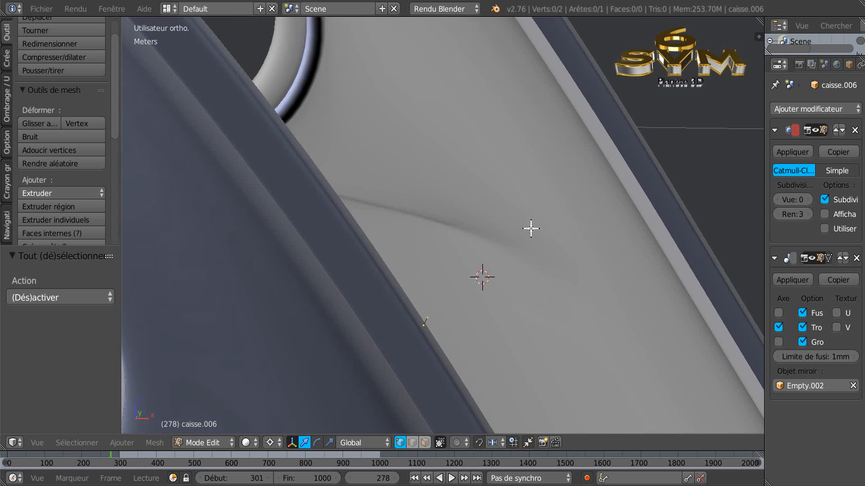
key("Tab")
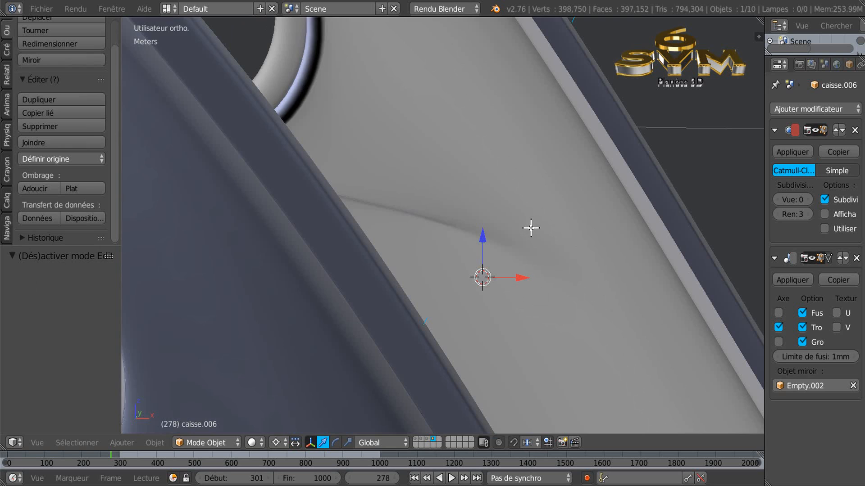
Try to move the edge object 1.018 cm along the X axis toward the blueprint's rear outline, then undo the move
key("KP_1")
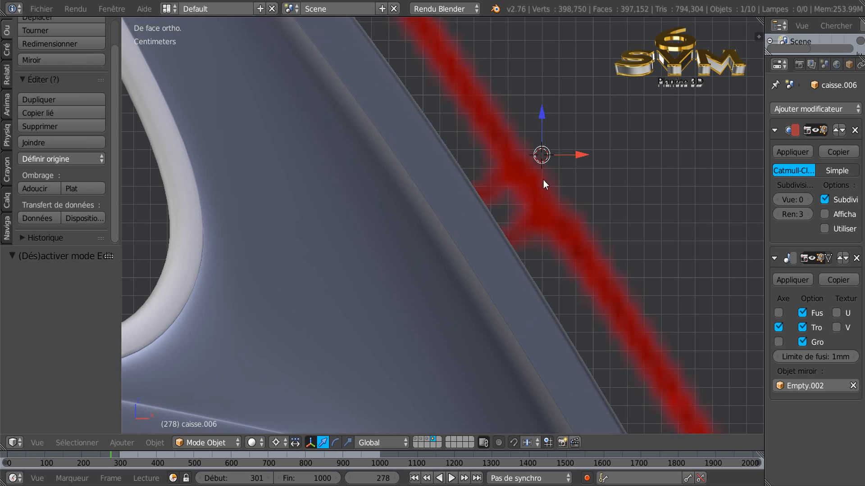
mouse_move(582, 153)
left_mouse_down()
mouse_move(600, 147)
mouse_move(593, 164)
left_mouse_up()
scroll(594, 167, "down", 3)
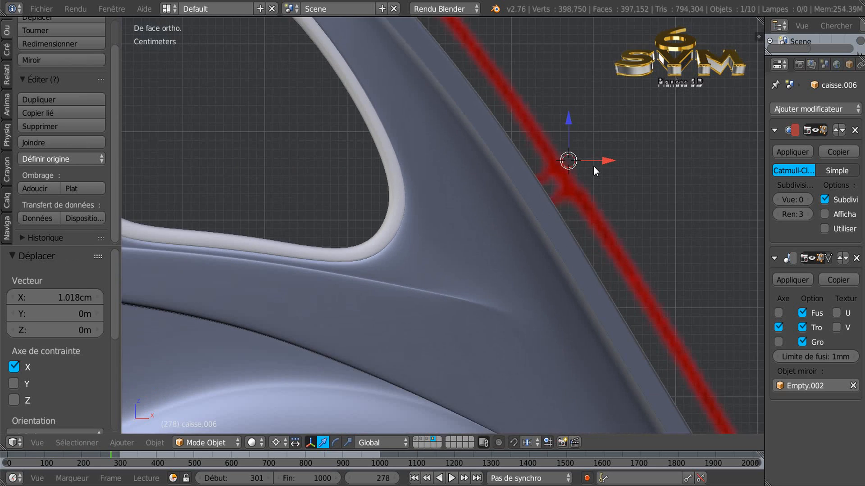
middle_click_drag(590, 182, 551, 215)
scroll(485, 226, "up", 2)
middle_click_drag(461, 228, 456, 232)
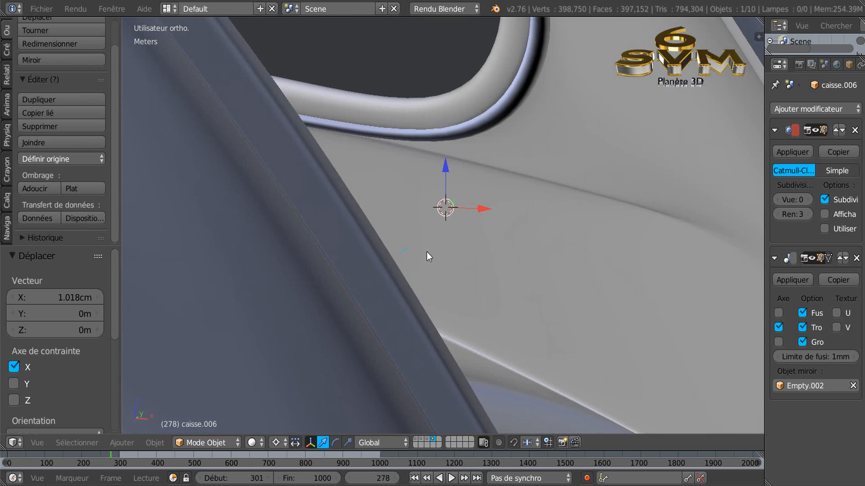
key("ctrl+z")
Place the 3D cursor beside the rail, select the whole separated edge and extrude it 1.631 cm along the Z axis
middle_click_drag(412, 253, 434, 247)
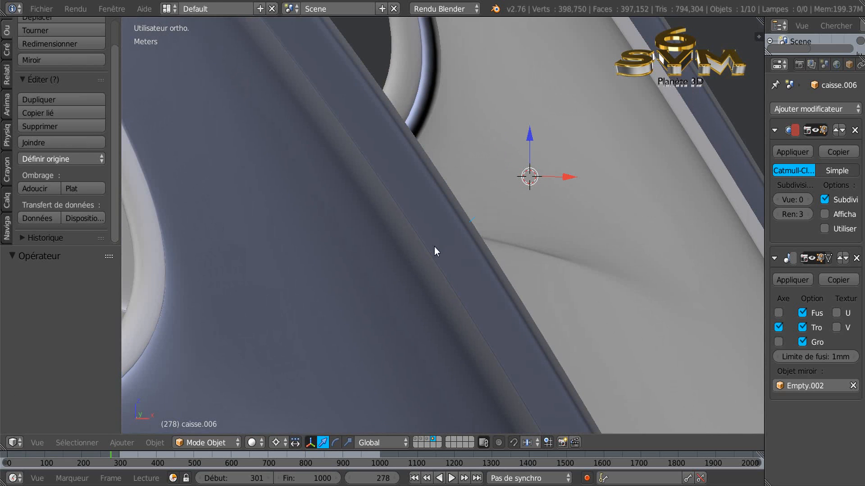
left_click(504, 237)
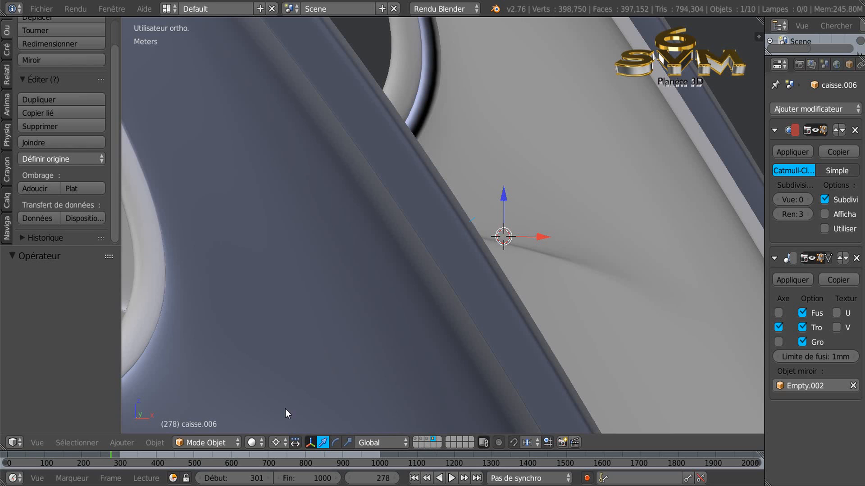
key("Tab")
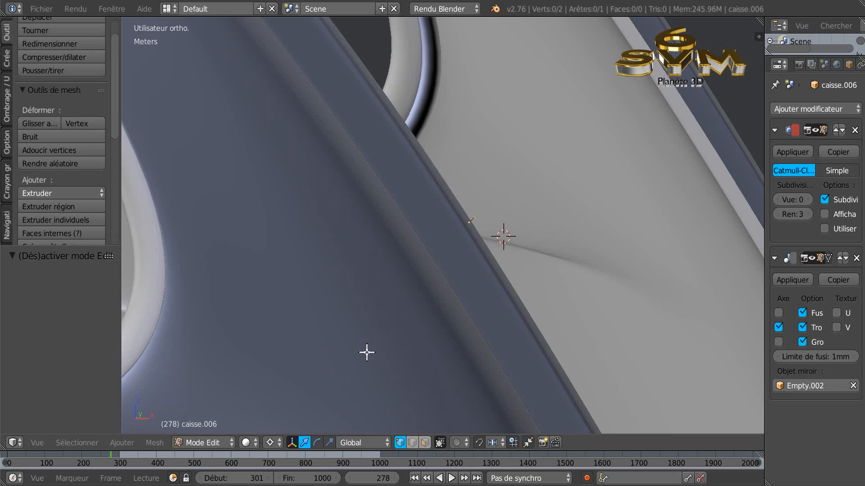
key("a")
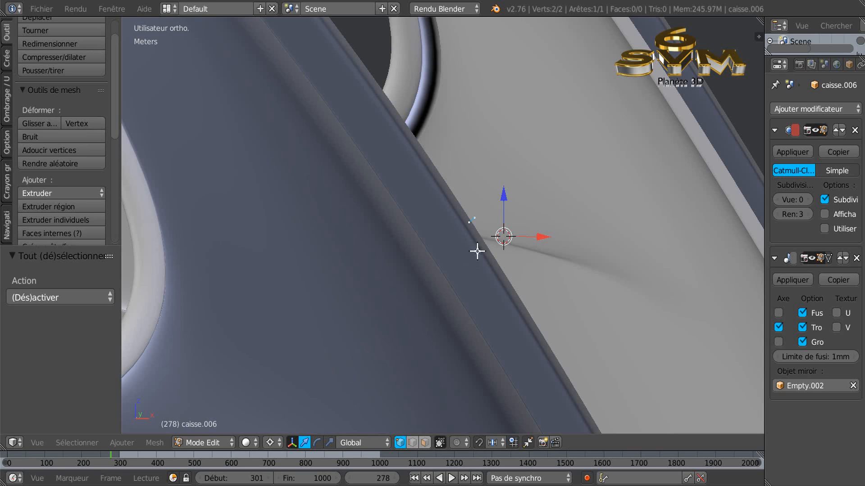
key("e")
right_click(503, 197)
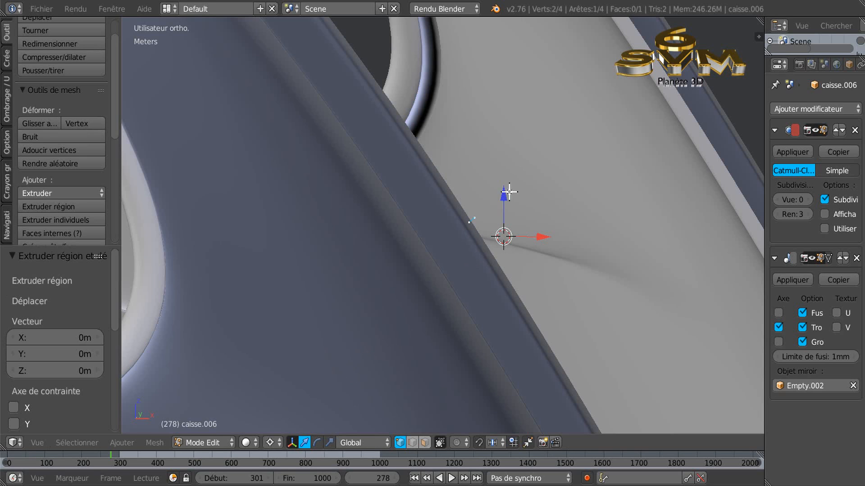
left_click_drag(503, 199, 510, 169)
mouse_move(479, 257)
middle_mouse_down()
mouse_move(444, 261)
mouse_move(474, 263)
middle_mouse_up()
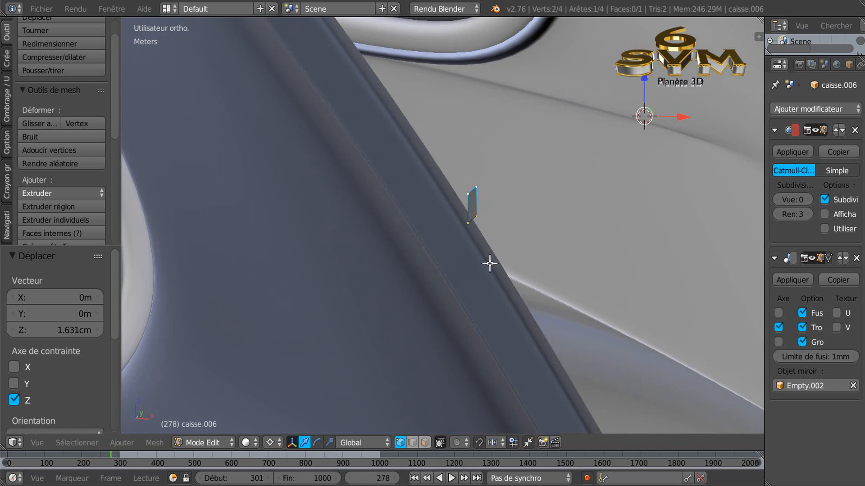
In the front view, shift the extruded edge along X and Z onto the blueprint's rear outline, finishing with -1.591 mm along Z
key("KP_1")
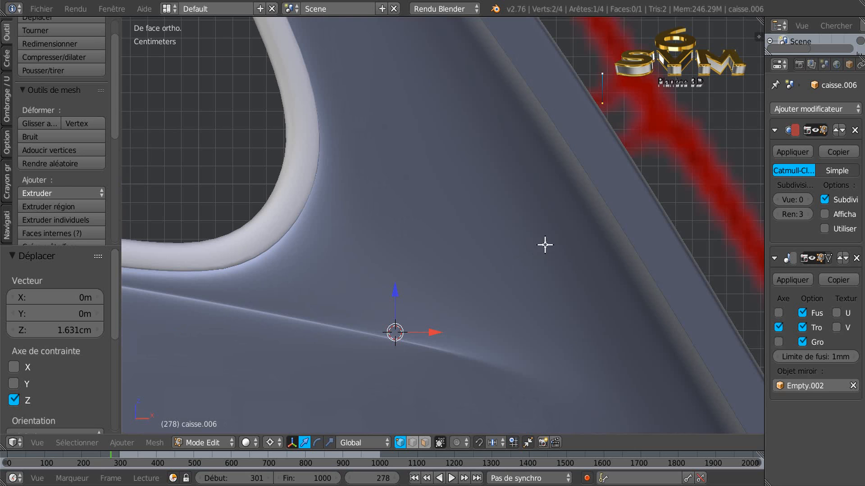
middle_click_drag(652, 177, 531, 226, "shift")
left_click(520, 151)
left_click_drag(520, 111, 520, 101)
left_click_drag(559, 154, 599, 157)
left_click_drag(523, 111, 523, 118)
left_click_drag(556, 149, 543, 151)
left_click_drag(522, 113, 523, 118)
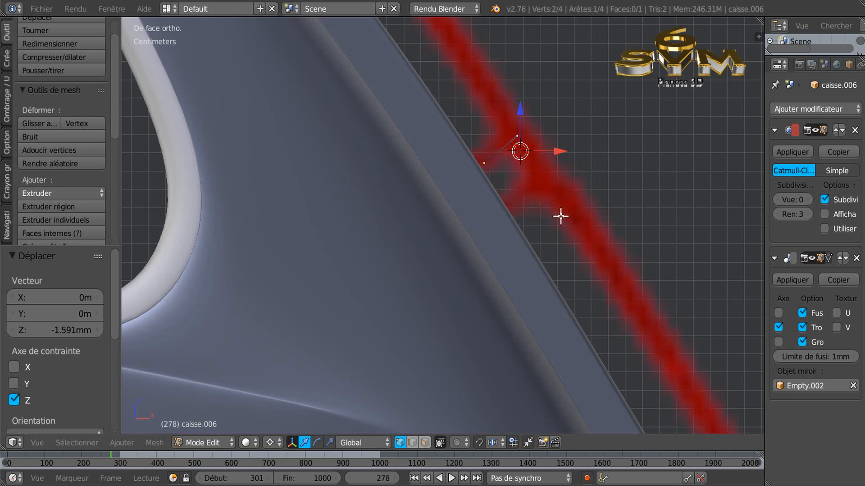
scroll(560, 216, "down", 3)
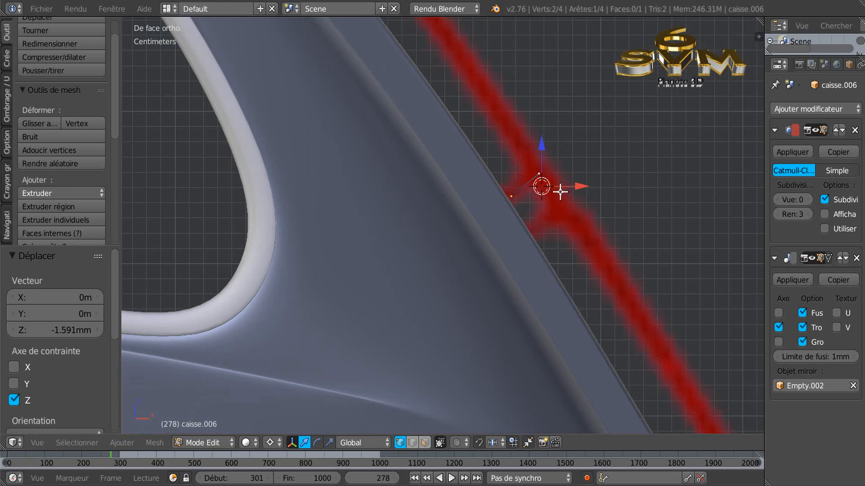
scroll(560, 192, "down", 1)
scroll(566, 274, "down", 1)
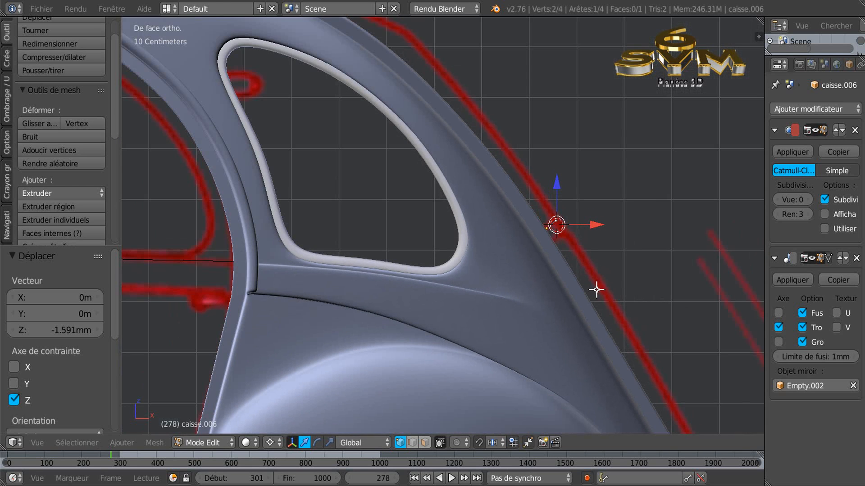
scroll(596, 289, "down", 2)
scroll(613, 312, "up", 2)
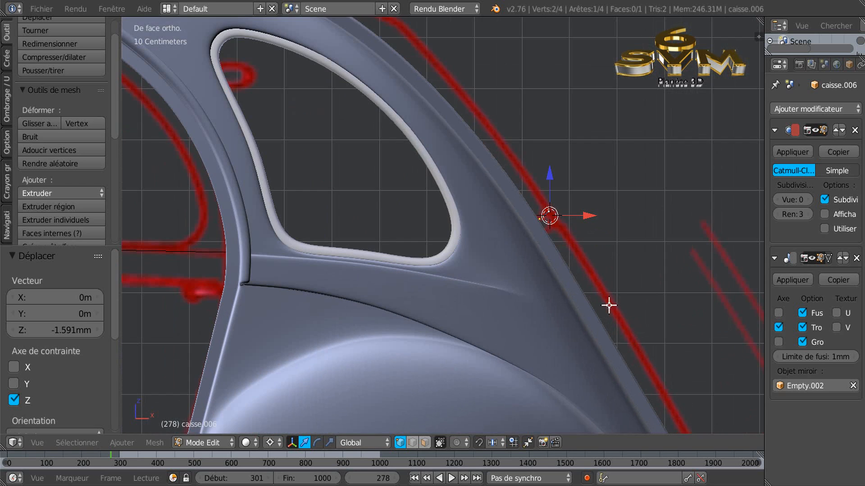
scroll(554, 228, "up", 2)
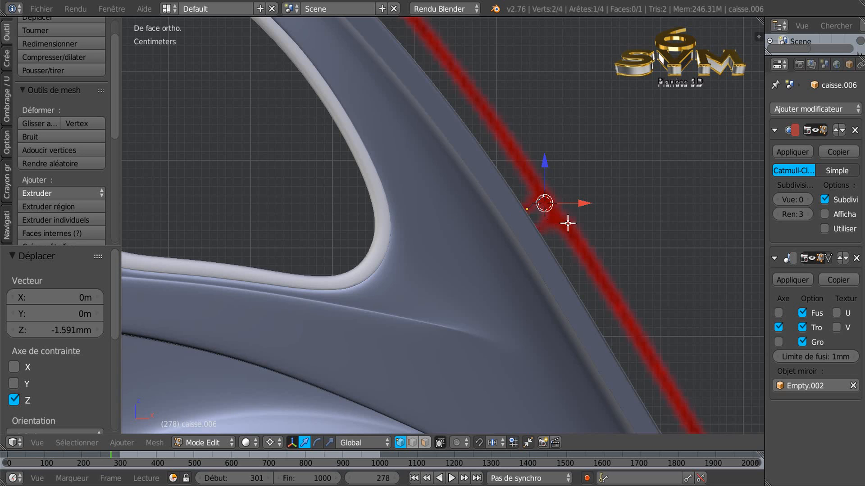
Extrude the selected edge of the small strip beside the body rail in place, with zero offset
scroll(554, 219, "up", 1)
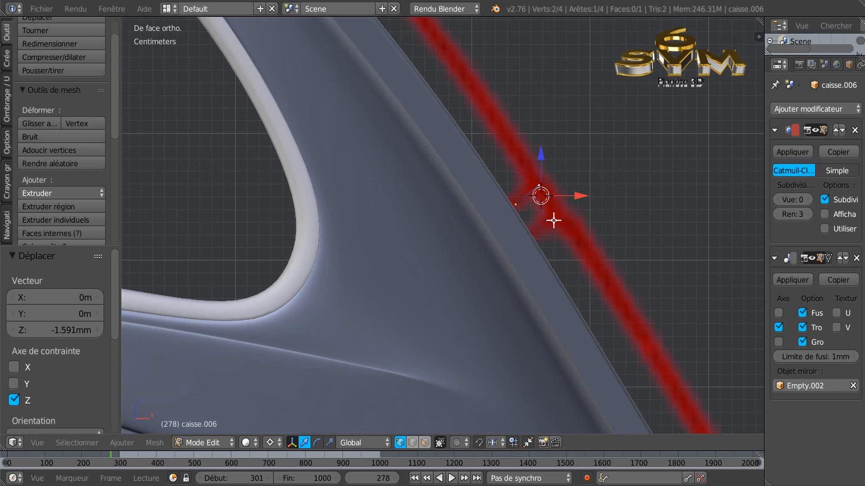
key("e")
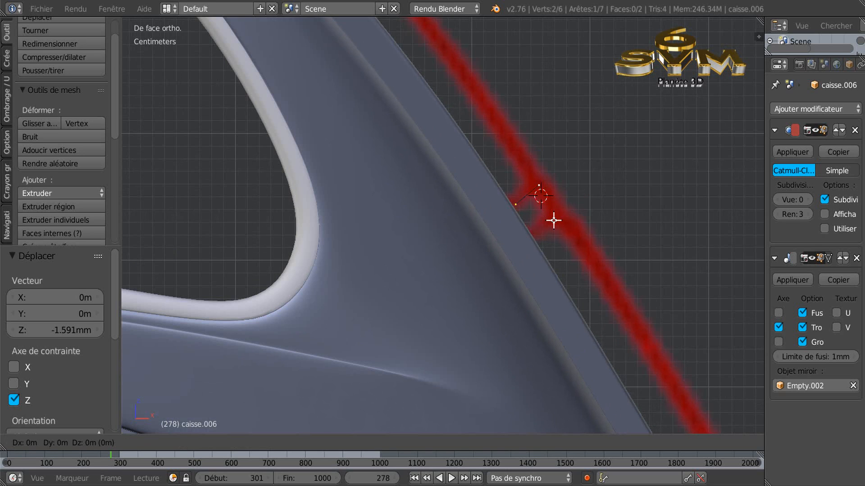
right_click(548, 207)
mouse_move(561, 222)
middle_mouse_down()
mouse_move(539, 271)
mouse_move(562, 243)
middle_mouse_up()
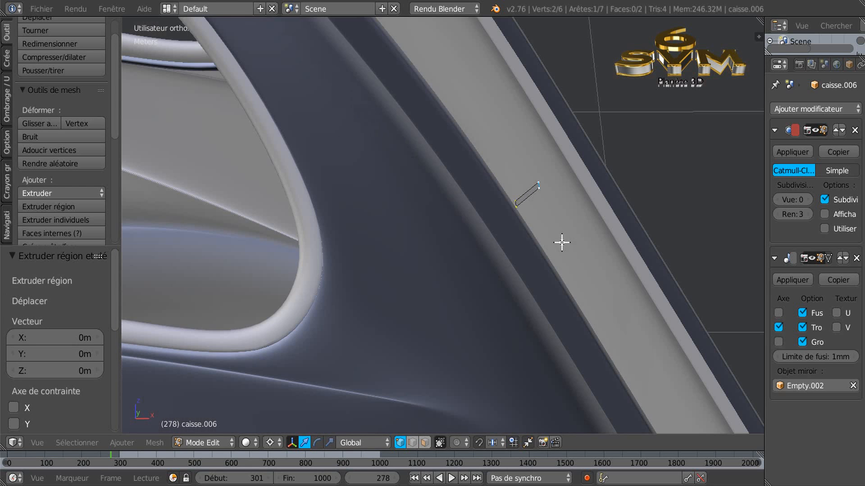
Select the whole strip and extrude it downward and about 1.6 cm along X to form a small block against the rail
key("a")
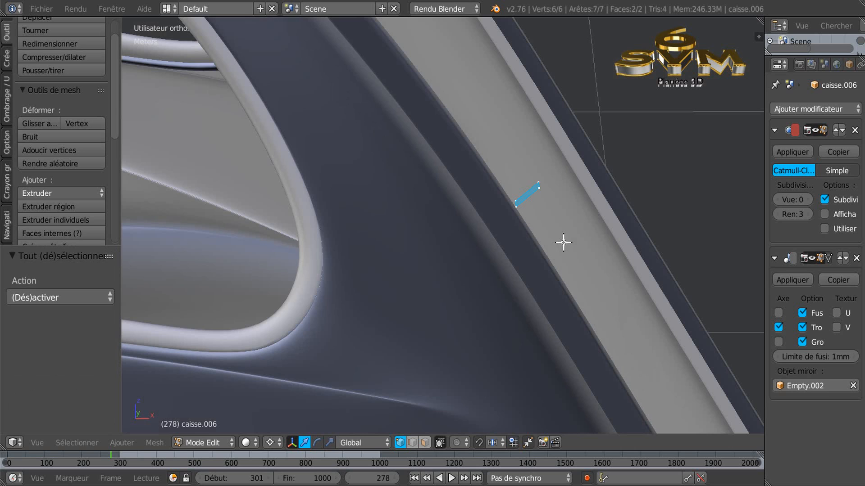
key("KP_1")
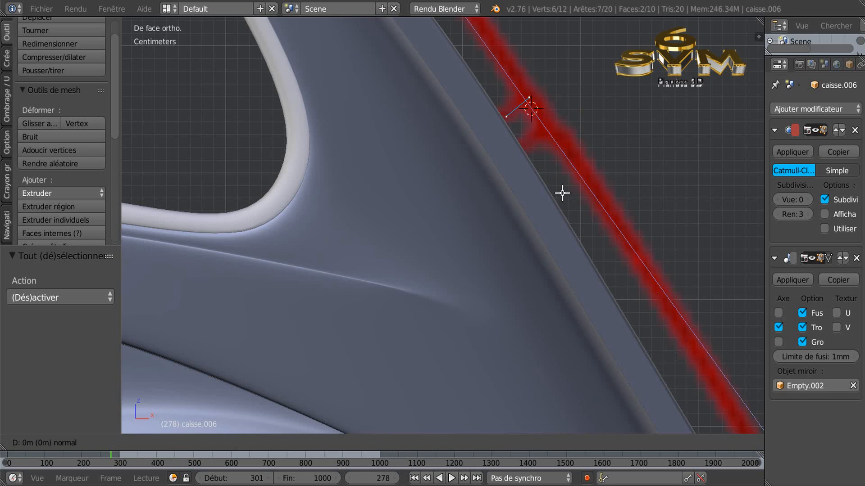
key("e")
left_click_drag(532, 68, 586, 110)
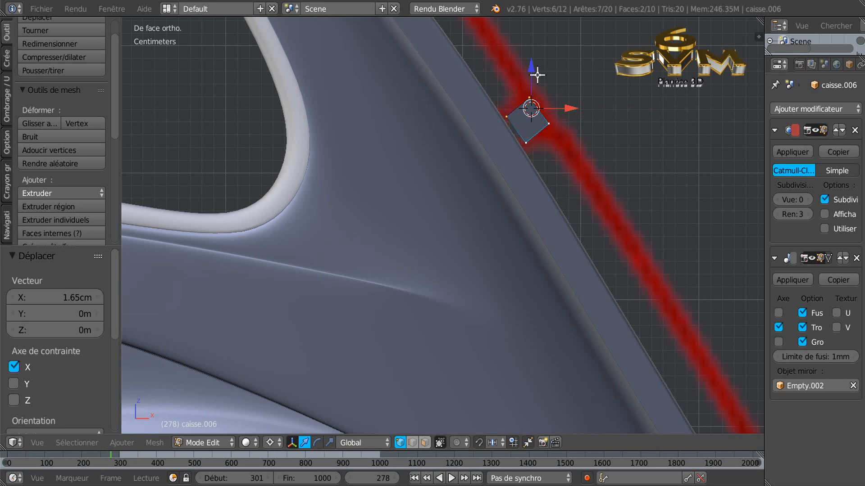
left_click_drag(531, 69, 569, 110)
scroll(547, 177, "down", 2)
Stretch the block into a bar by moving its inner end face along Y about 20.5 cm and a further 41.6 cm
mouse_move(546, 178)
middle_mouse_down()
mouse_move(504, 206)
mouse_move(517, 247)
mouse_move(558, 229)
mouse_move(560, 203)
mouse_move(502, 218)
mouse_move(491, 235)
mouse_move(544, 231)
mouse_move(556, 193)
mouse_move(518, 218)
mouse_move(526, 212)
middle_mouse_up()
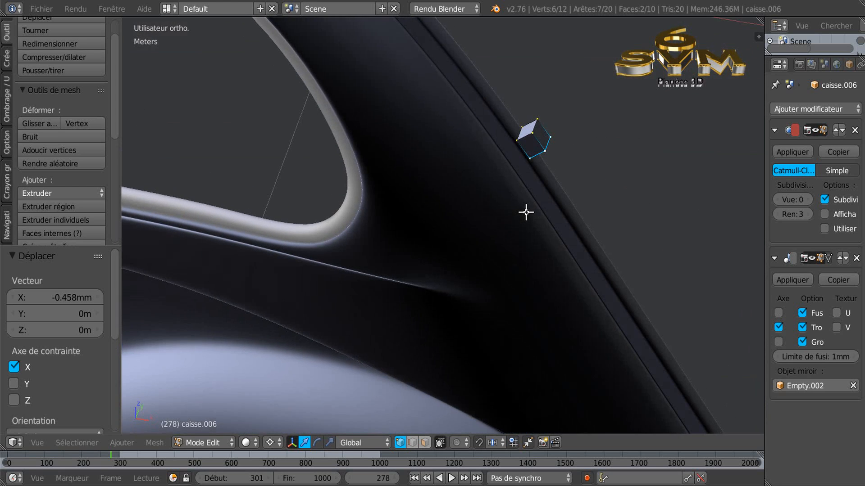
middle_click_drag(585, 207, 506, 166)
scroll(540, 176, "up", 3)
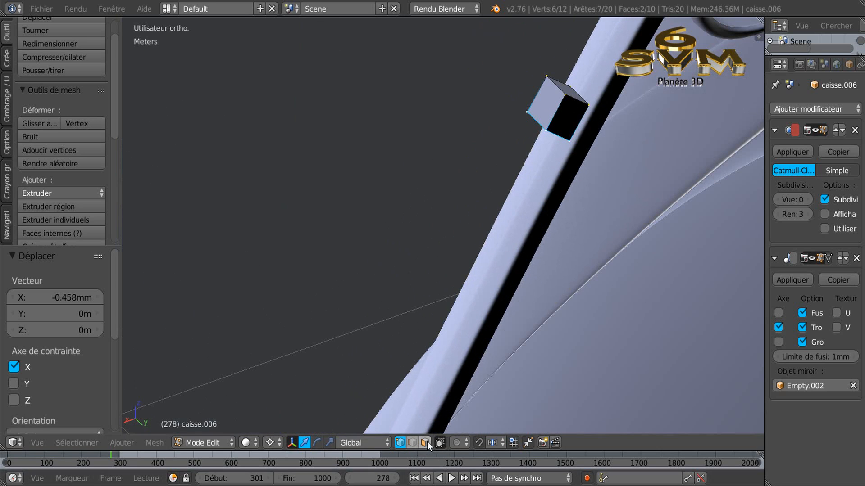
right_click(564, 109)
middle_click_drag(563, 115, 505, 177)
left_click_drag(563, 156, 690, 150)
scroll(687, 178, "down", 3)
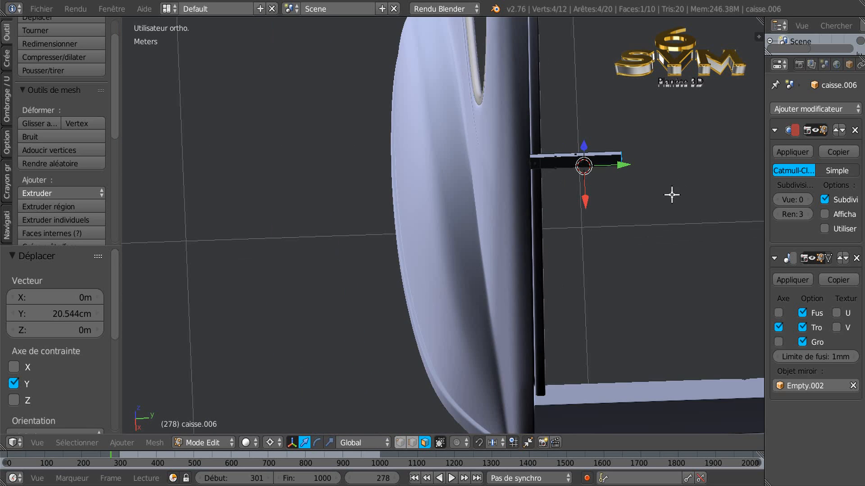
middle_click_drag(683, 203, 484, 215)
left_click_drag(429, 183, 586, 174)
Examine how the bar's outer end meets the body rail, from several angles and up close
middle_click_drag(435, 242, 525, 177)
scroll(511, 230, "up", 2)
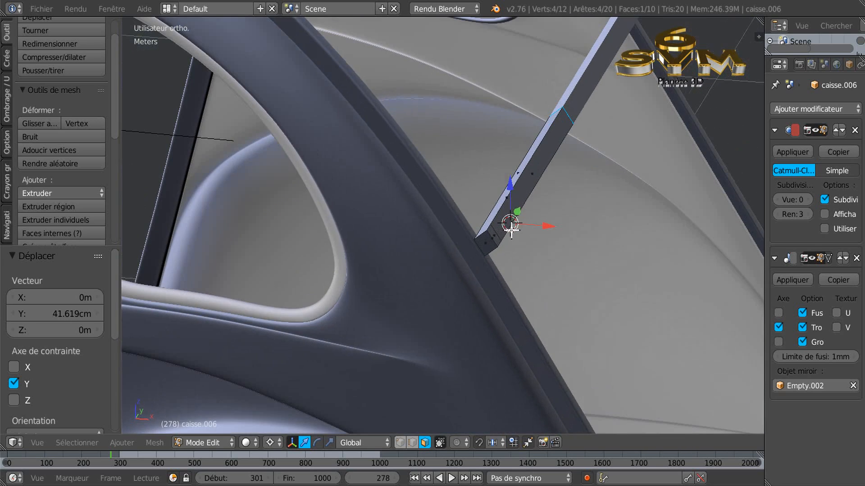
mouse_move(512, 234)
middle_mouse_down()
mouse_move(540, 317)
mouse_move(490, 166)
mouse_move(514, 242)
middle_mouse_up()
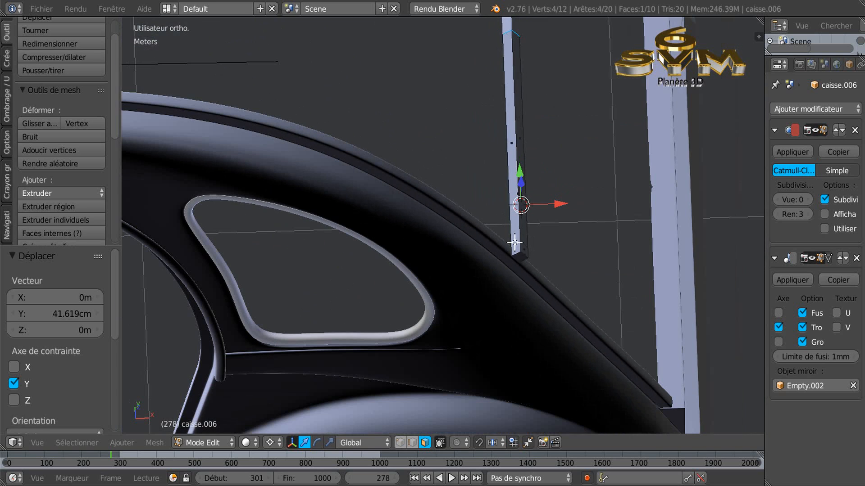
scroll(549, 257, "up", 2)
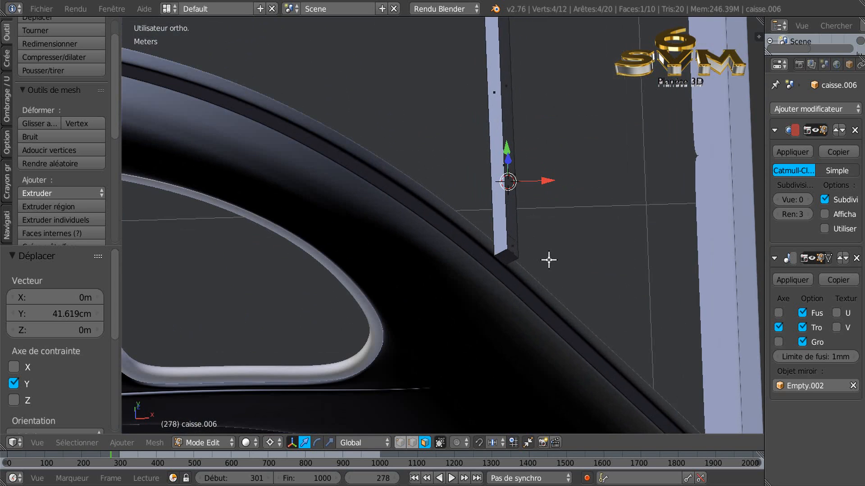
scroll(538, 269, "up", 3)
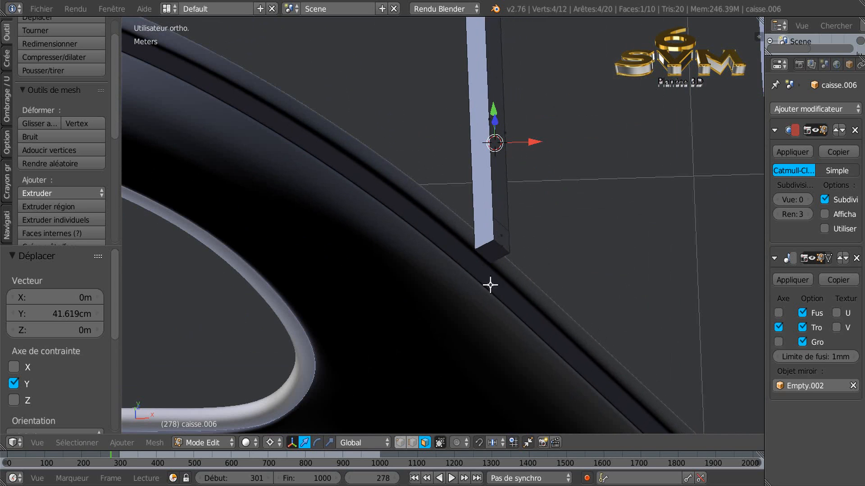
middle_click_drag(541, 258, 609, 247)
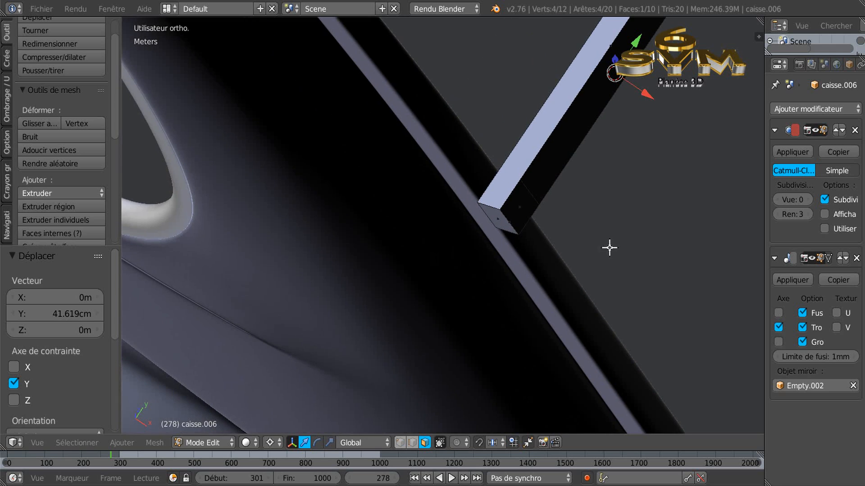
middle_click_drag(543, 273, 537, 277)
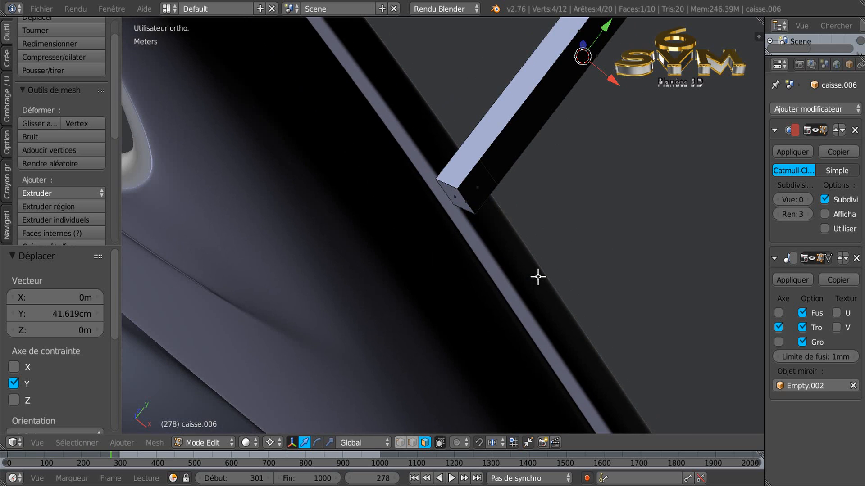
middle_click_drag(494, 207, 469, 184)
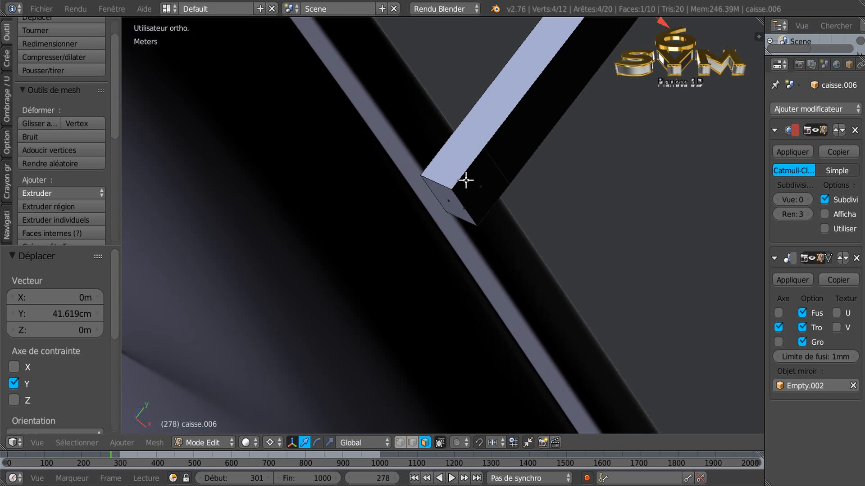
key("ctrl+r")
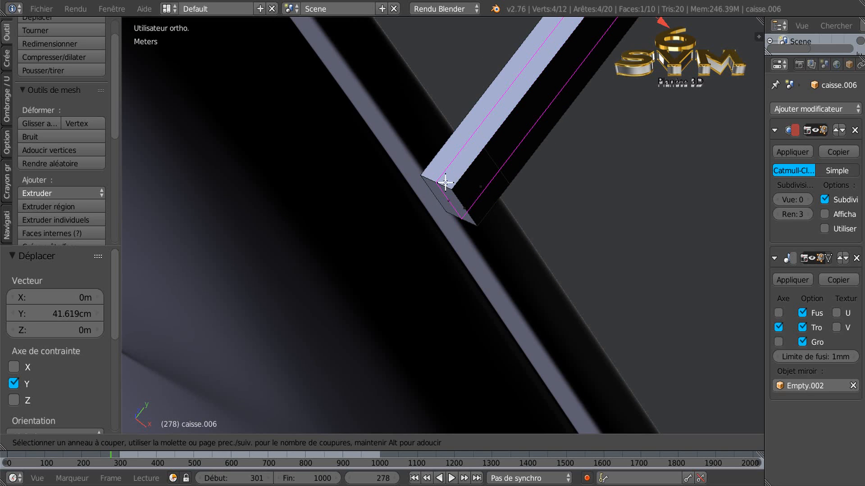
right_click(453, 175)
scroll(499, 197, "down", 4)
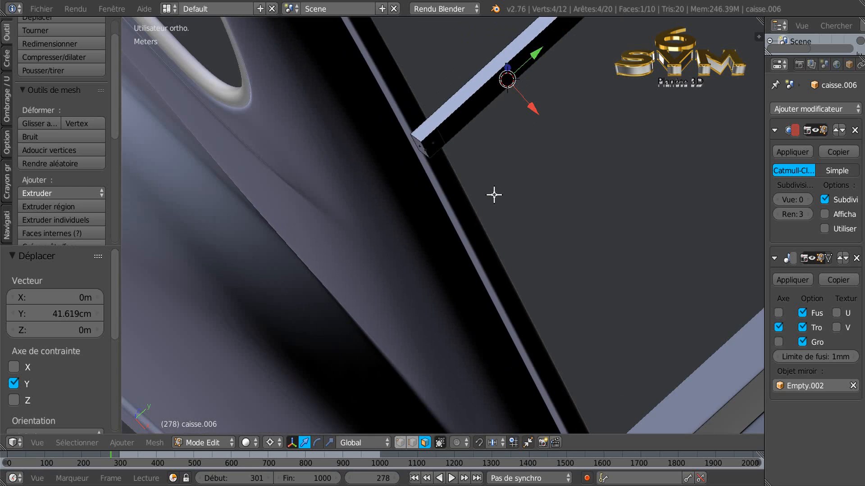
middle_click_drag(502, 176, 464, 288, "shift")
scroll(482, 243, "down", 3)
scroll(442, 267, "up", 6)
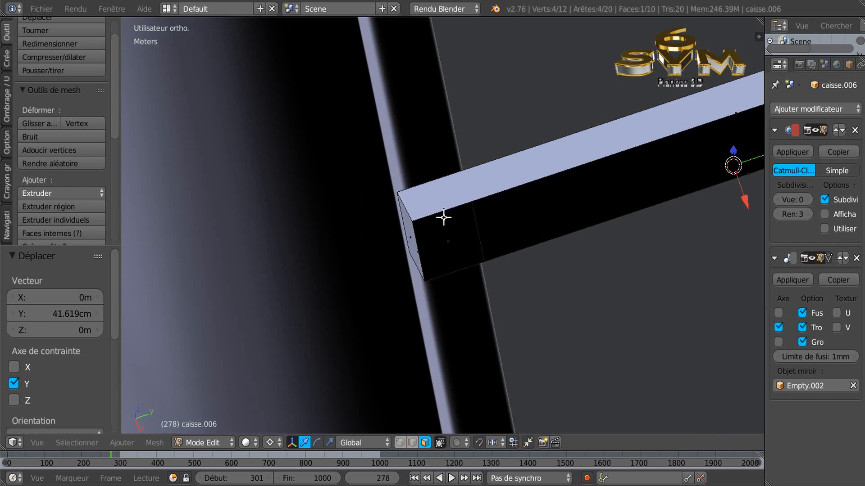
key("ctrl+r")
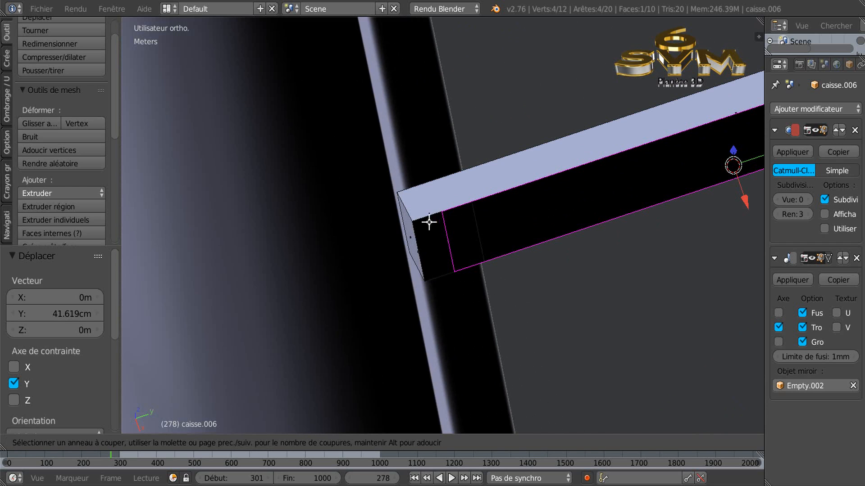
key("Escape")
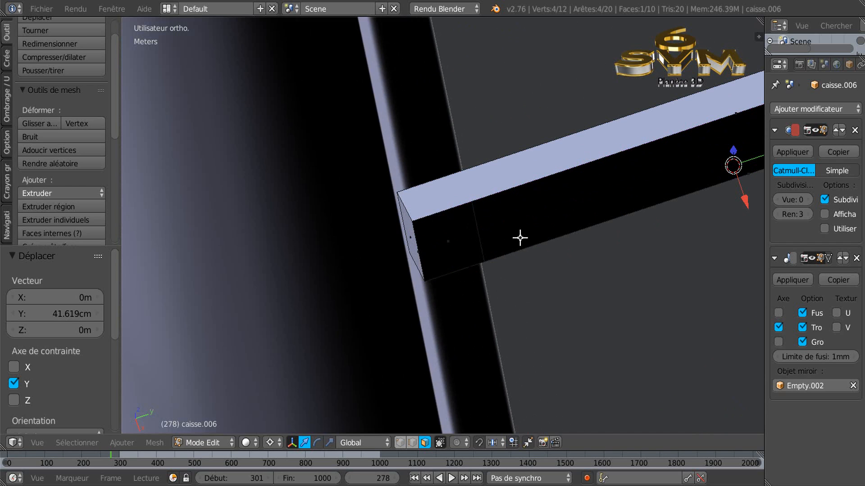
Dissolve the short edge across the bar's dark side face near its outer end
scroll(520, 238, "down", 6)
middle_click_drag(564, 240, 534, 254)
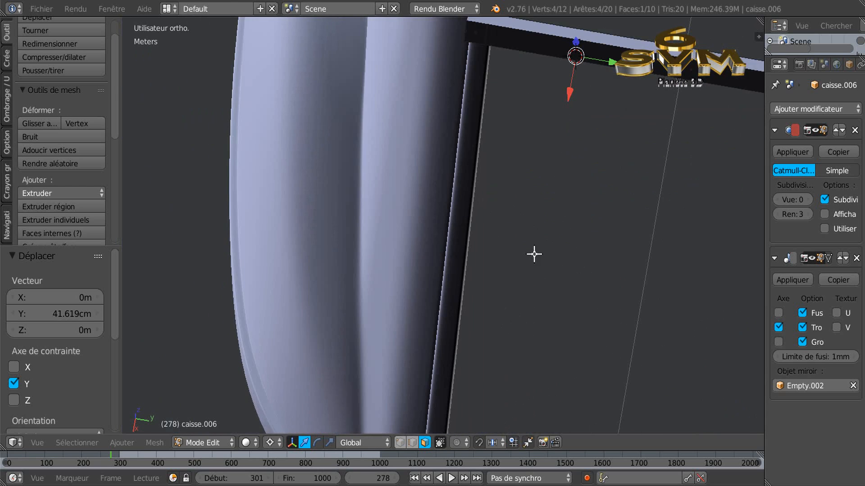
scroll(535, 254, "down", 2)
middle_click_drag(642, 237, 489, 299, "shift")
scroll(366, 290, "up", 4)
middle_click_drag(367, 272, 495, 306, "shift")
scroll(399, 247, "up", 4)
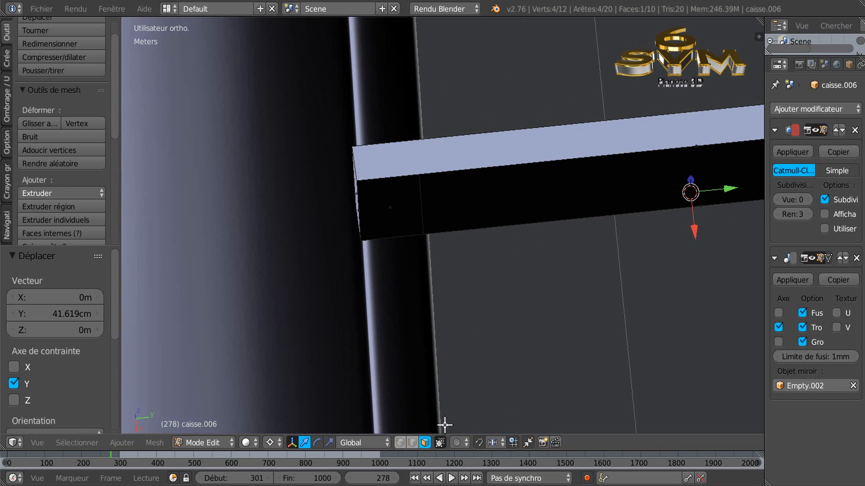
left_click(412, 442)
right_click(419, 206)
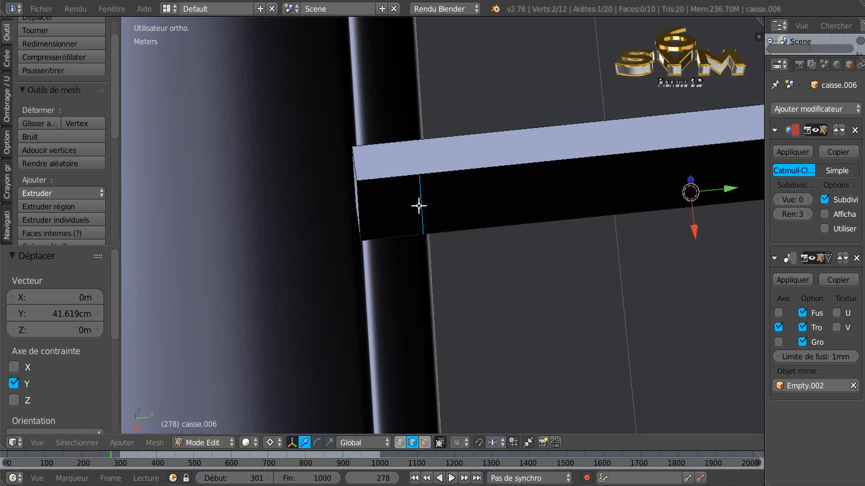
middle_click_drag(438, 266, 535, 259)
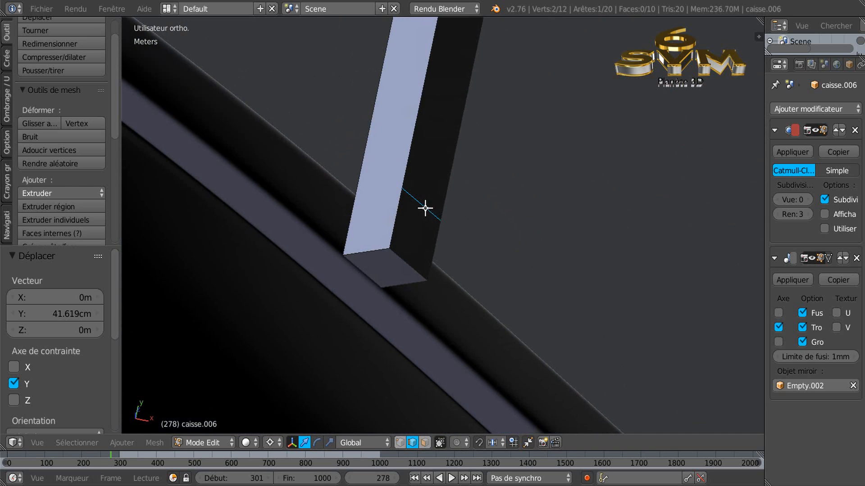
mouse_move(473, 221)
middle_mouse_down()
mouse_move(521, 245)
mouse_move(568, 211)
mouse_move(575, 250)
mouse_move(457, 255)
mouse_move(435, 234)
middle_mouse_up()
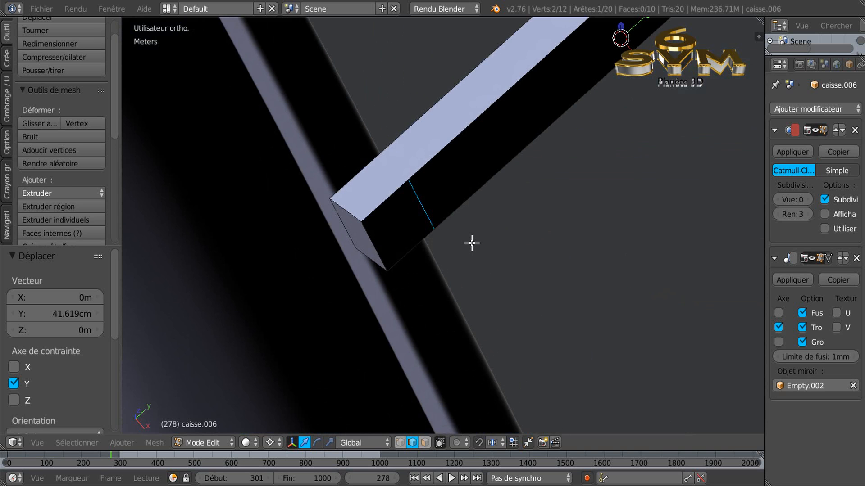
key("x")
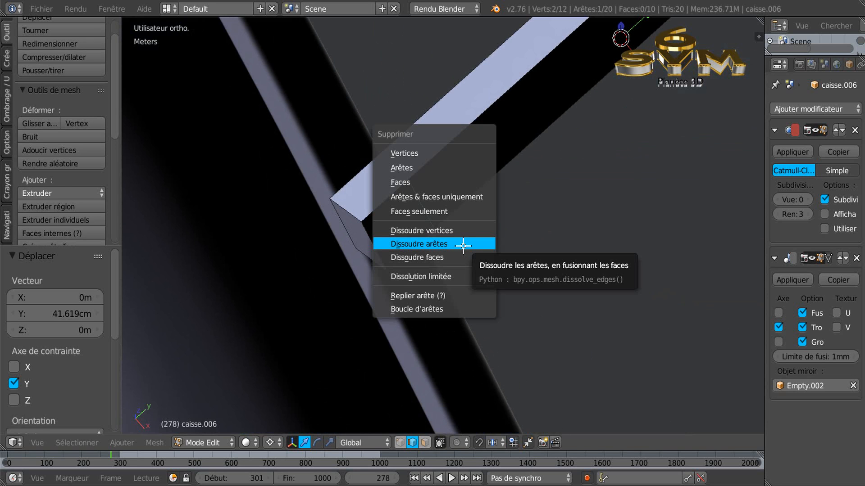
left_click(463, 246)
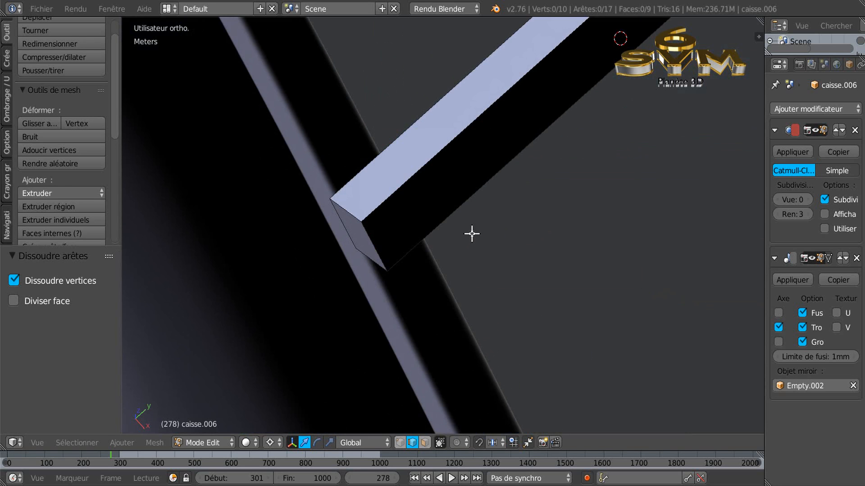
Add one loop cut across the bar and slide it close to the outer end, with a factor of about 0.95
middle_click_drag(472, 233, 382, 284)
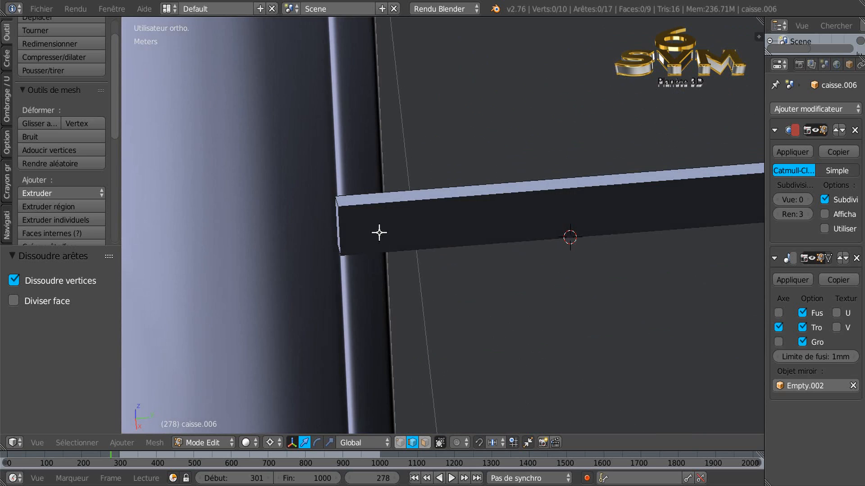
key("ctrl+r")
left_click(401, 220)
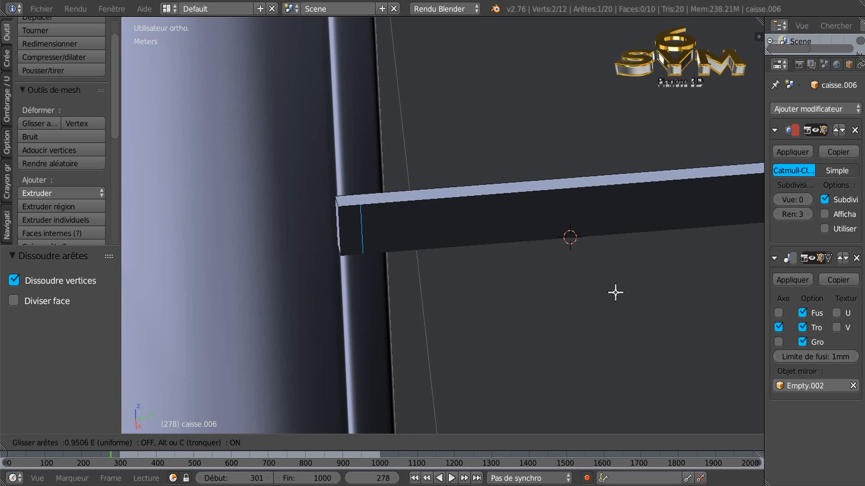
left_click(615, 293)
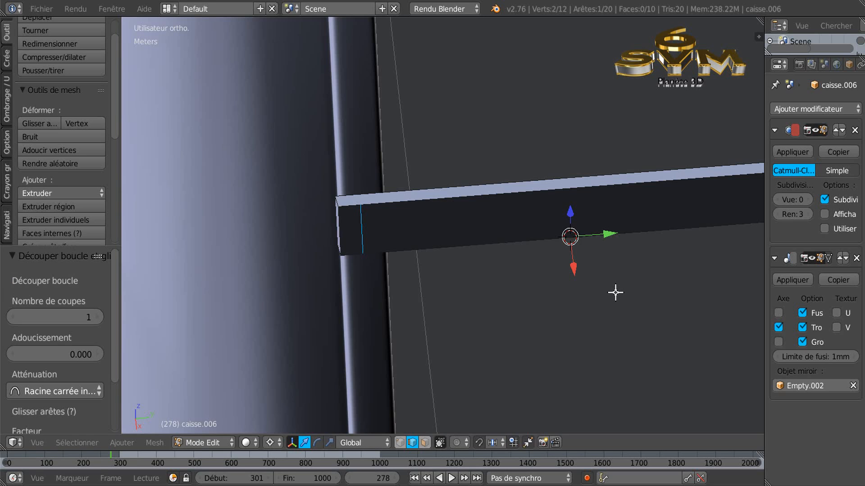
Set the Subdivision Surface viewport level to 2 and check how the bar's outer end rounds
left_click(809, 201)
left_click(809, 201)
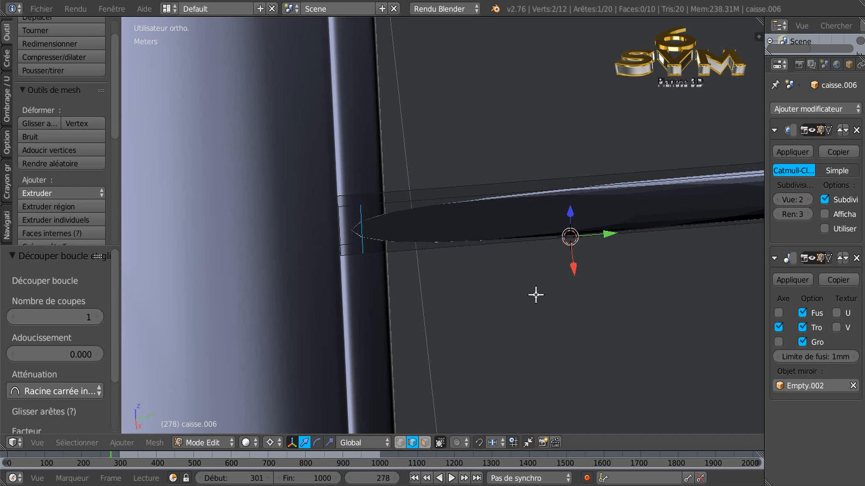
middle_click_drag(496, 296, 401, 271)
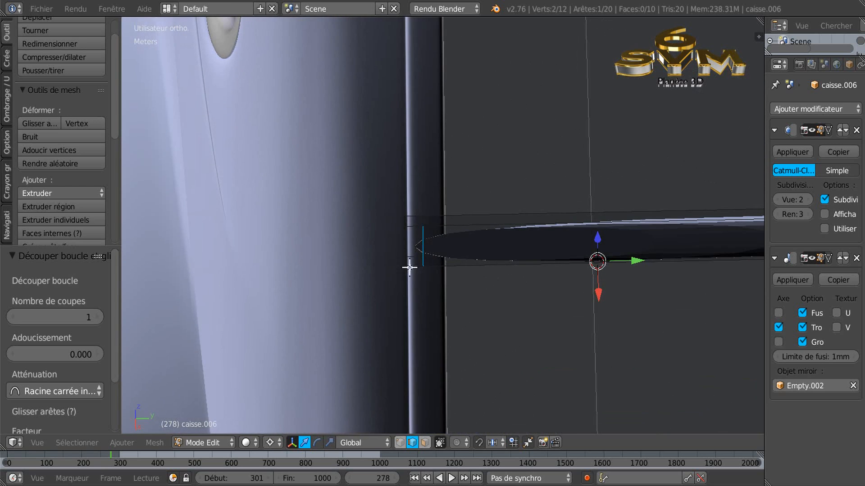
middle_click_drag(474, 275, 475, 286)
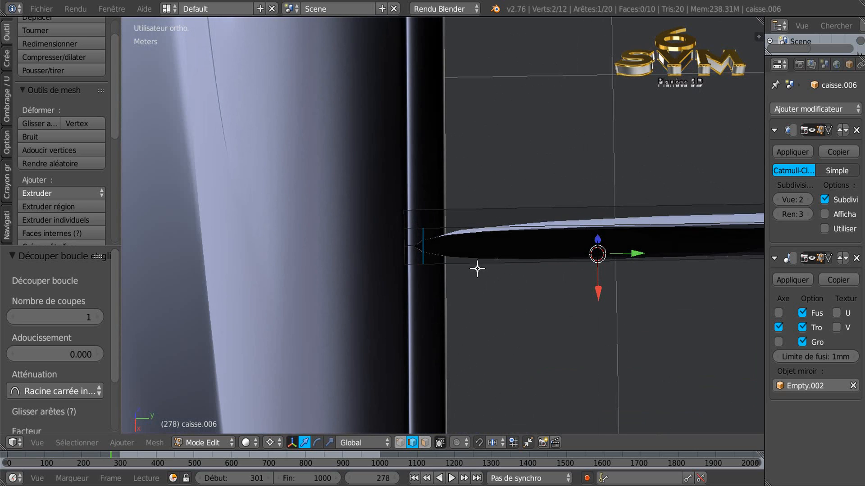
Undo the loop cut and the edge dissolve on the bar
key("ctrl+z")
key("ctrl+z")
key("ctrl+z")
key("ctrl+z")
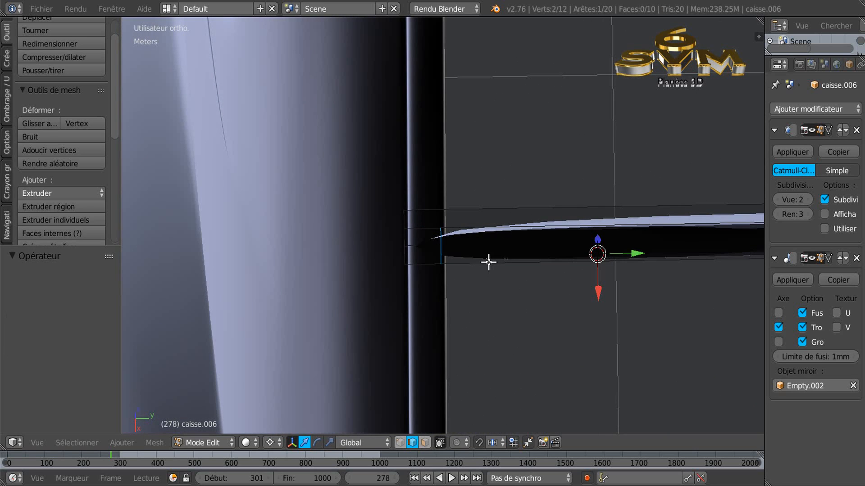
Undo the earlier moves that lengthened the bar inward, back to its short block beside the rail
key("ctrl+z")
key("ctrl+z")
key("ctrl+z")
key("ctrl+z")
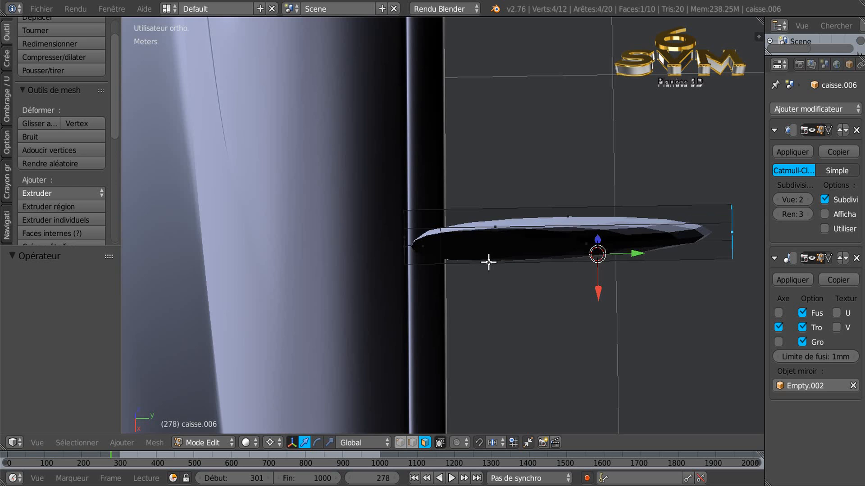
key("ctrl+z")
middle_click_drag(469, 267, 411, 236)
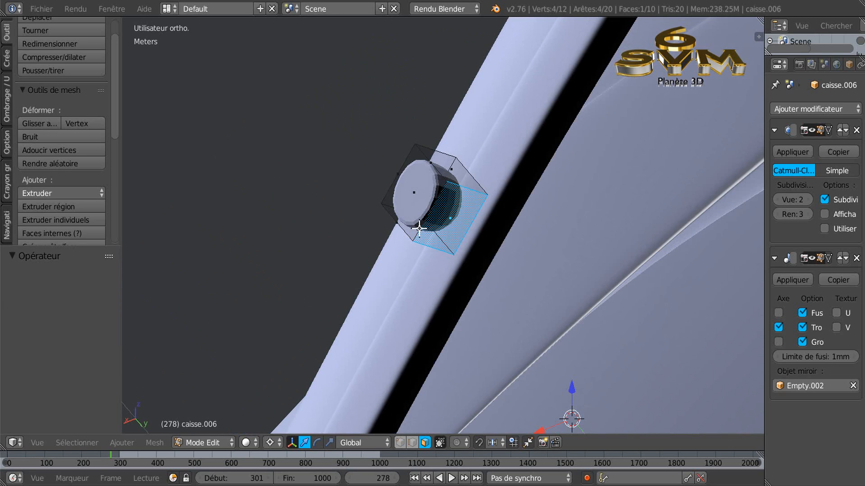
Select the whole bar mesh and remove its doubled vertices with a merge distance of 0.0001
key("a")
key("a")
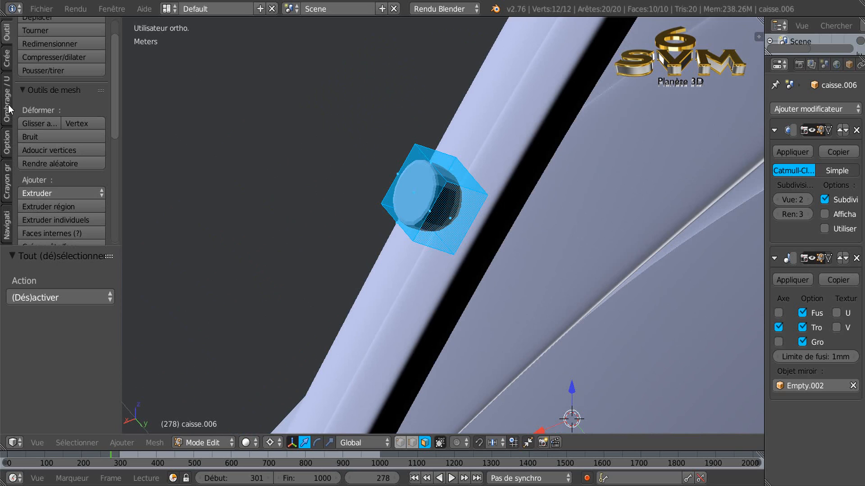
scroll(114, 90, "up", 2)
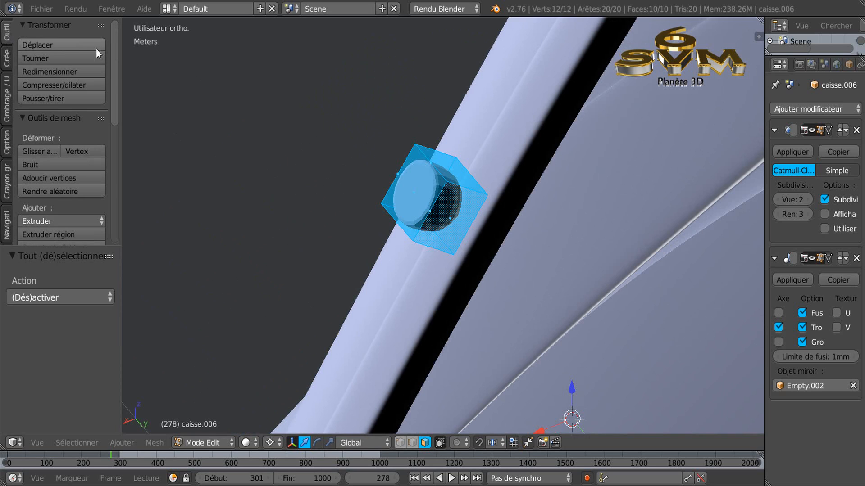
left_click_drag(114, 72, 118, 226)
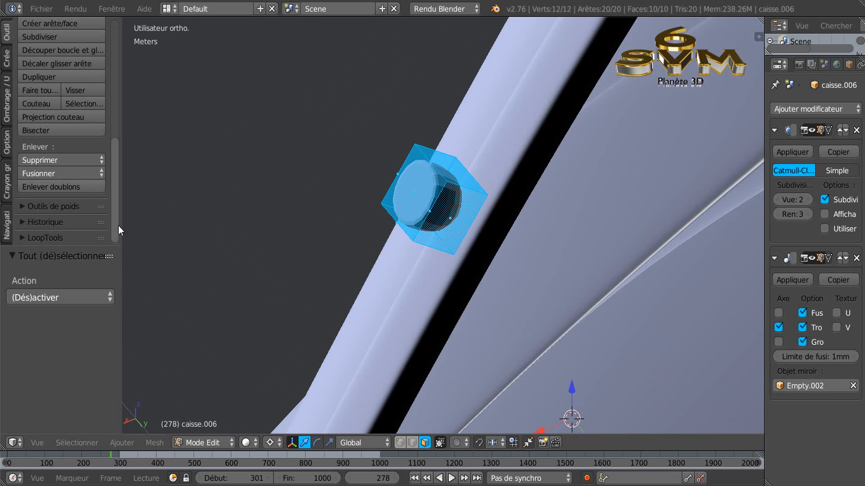
left_click(51, 186)
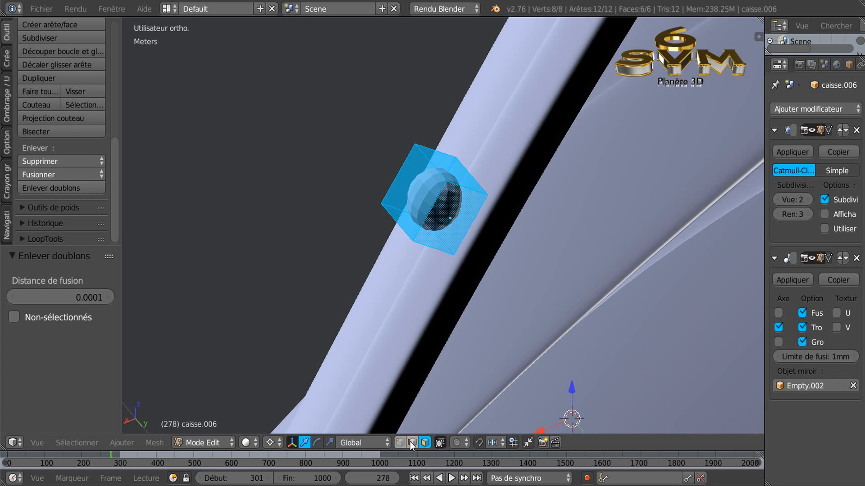
Select the bar's inner end face and move it about 55.5 cm along Y toward the car's centre
right_click(450, 213)
scroll(332, 322, "down", 2)
middle_click_drag(352, 311, 562, 296)
left_click_drag(587, 302, 696, 291)
middle_click_drag(572, 331, 481, 333)
left_click_drag(491, 320, 687, 348)
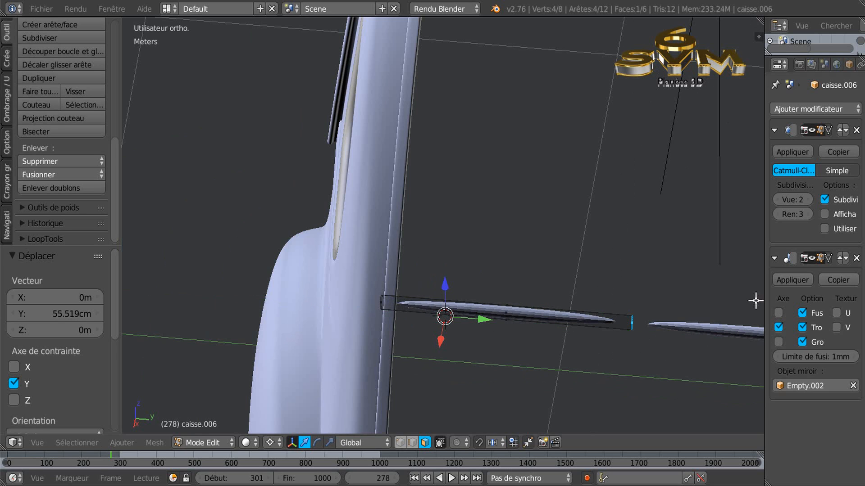
Set the Subdivision Surface viewport level to 0 and move the inner end face about 7.6 cm further along Y
left_click(775, 200)
left_click(775, 200)
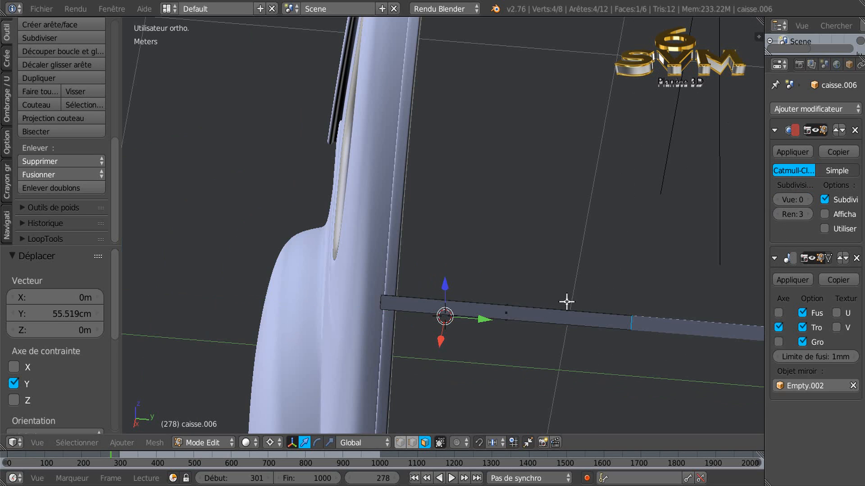
left_click_drag(484, 323, 512, 340)
middle_click_drag(508, 355, 440, 386)
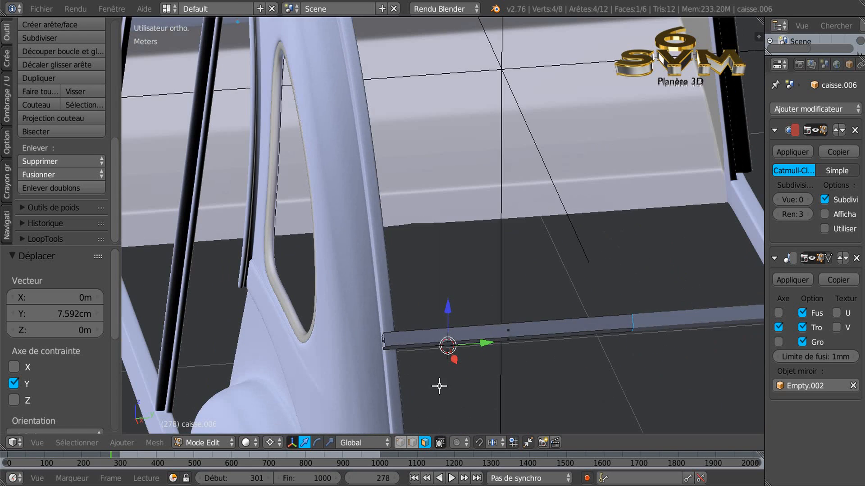
Add one loop cut across the bar and slide it close to the outer end beside the rail
scroll(436, 357, "up", 2)
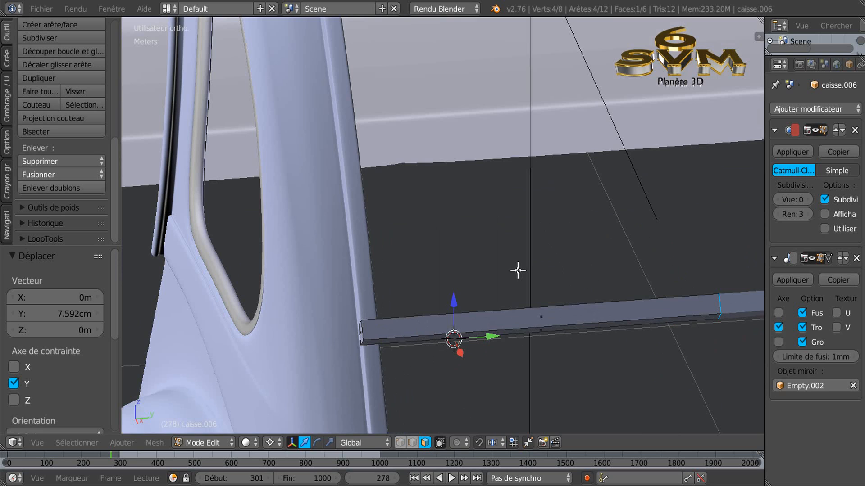
key("ctrl+r")
left_click(546, 328)
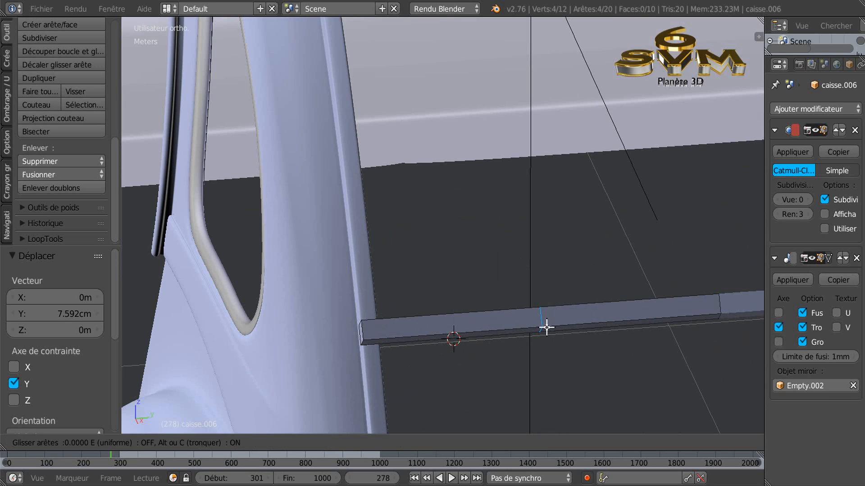
left_click(376, 365)
middle_click_drag(402, 361, 373, 378)
scroll(349, 334, "up", 6)
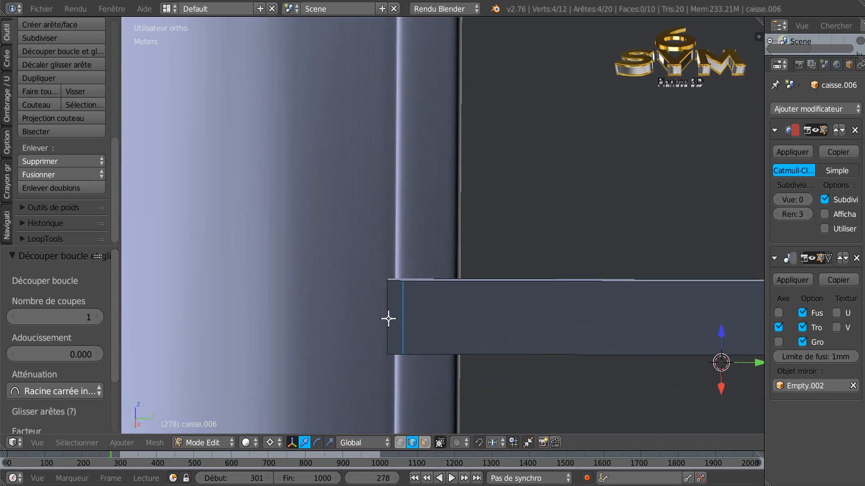
Select the bar's outer end face and move it about -1.9 mm along Y
mouse_move(400, 313)
middle_mouse_down()
mouse_move(440, 315)
mouse_move(391, 322)
middle_mouse_up()
key("ctrl+Tab")
left_click(388, 321)
middle_click_drag(468, 329, 446, 336)
left_click(440, 332)
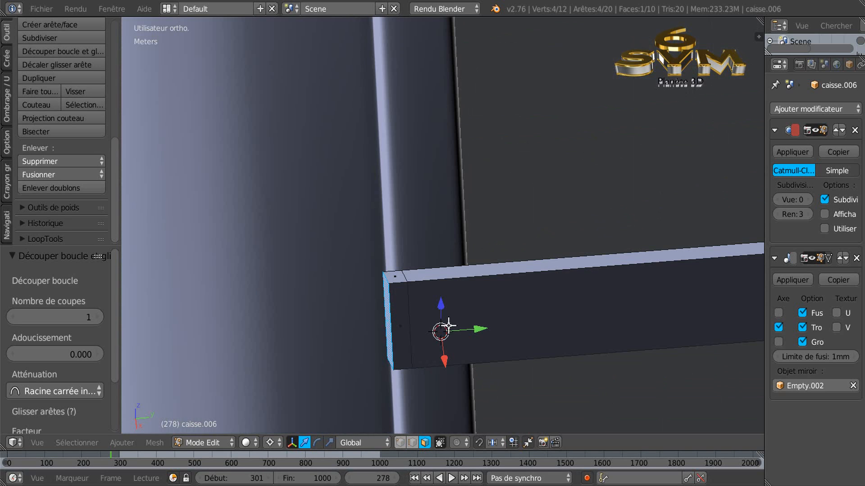
left_click_drag(466, 331, 442, 333)
mouse_move(442, 333)
middle_mouse_down()
mouse_move(421, 334)
mouse_move(475, 344)
mouse_move(466, 353)
mouse_move(409, 334)
middle_mouse_up()
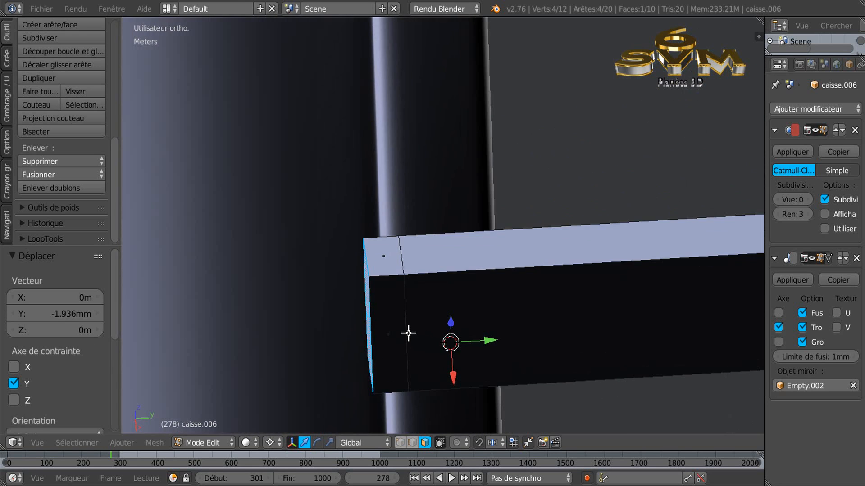
Select the edge loop near the outer end and move it about -2.8 mm along Y
left_click(456, 443)
left_click(464, 411)
left_click(413, 443)
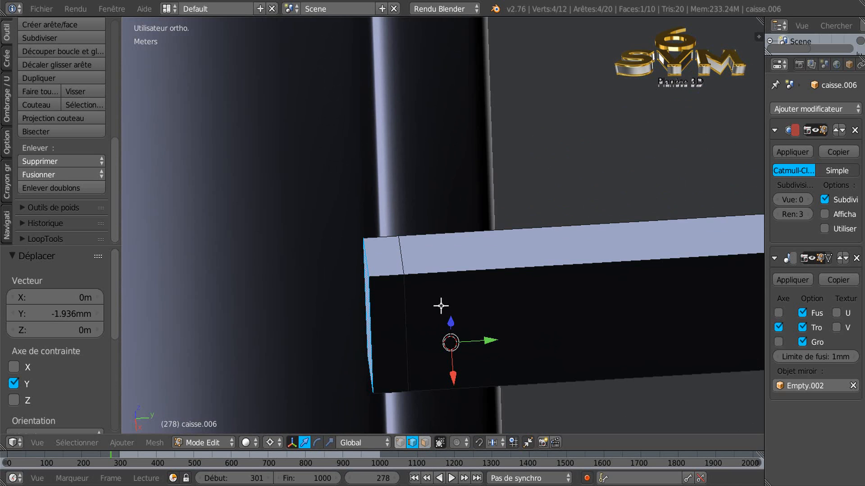
right_click(408, 304, "alt")
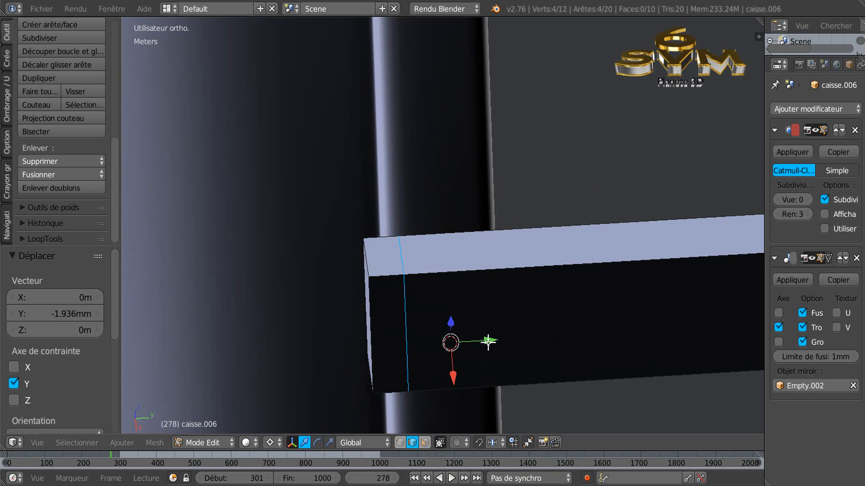
key("g")
key("y")
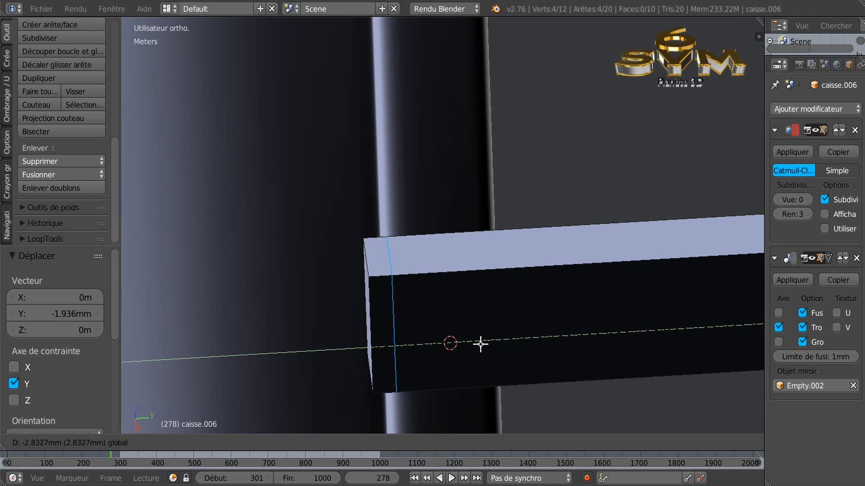
left_click(482, 344)
Extrude the narrow face at the bar's outer end that faces the rail and move it about -6.8 mm along X
middle_click_drag(486, 342, 459, 316)
left_click(425, 442)
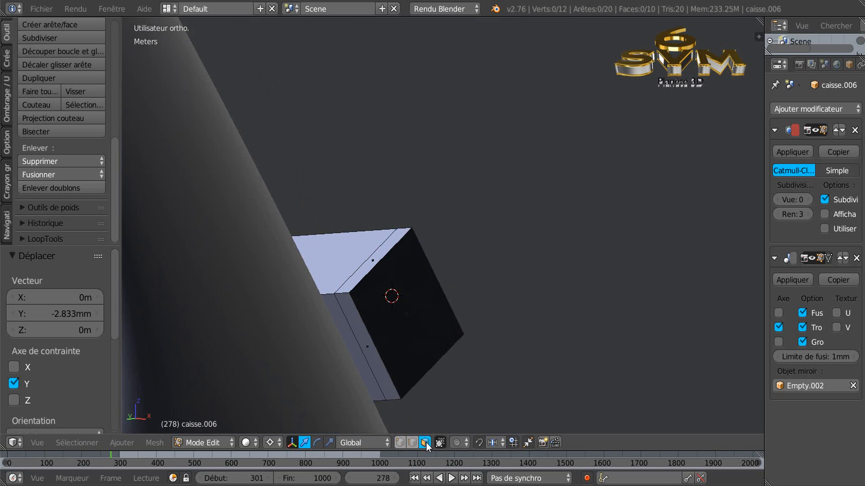
right_click(361, 344)
middle_click_drag(408, 355, 362, 371)
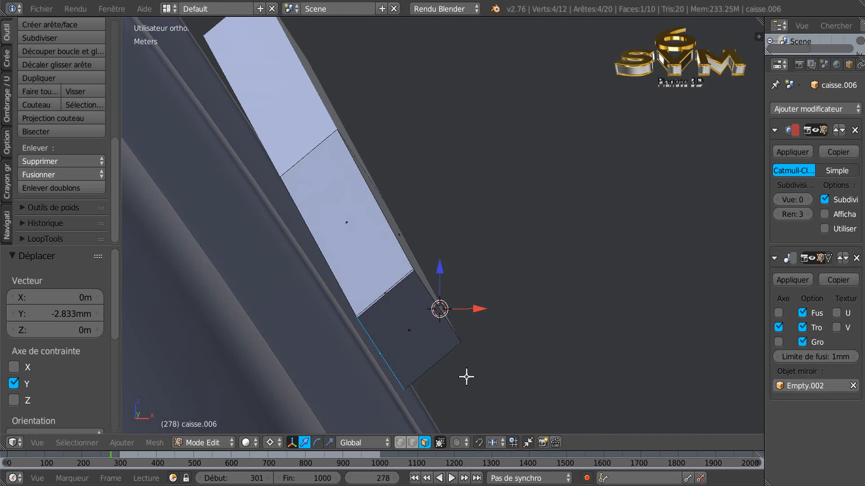
key("KP_1")
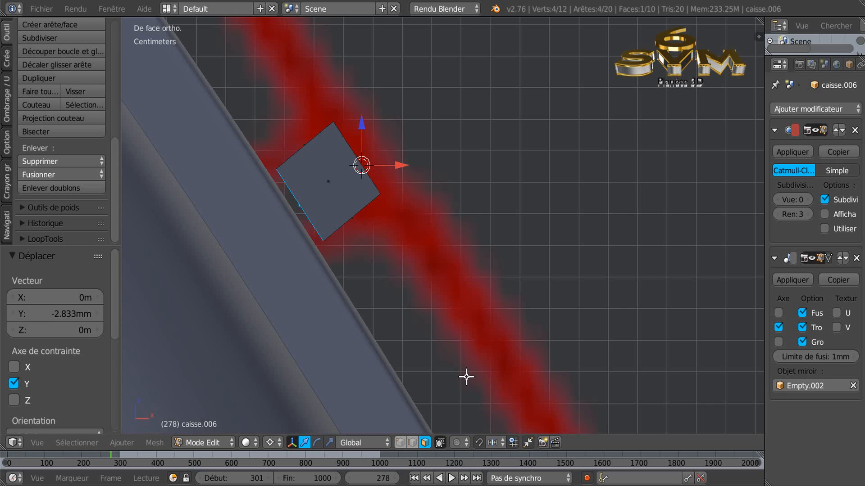
key("e")
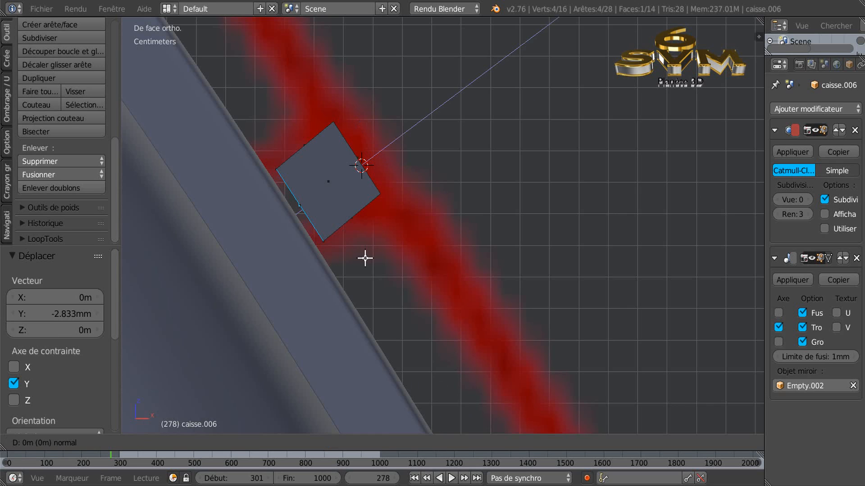
key("Escape")
left_click_drag(358, 130, 379, 166)
middle_click_drag(390, 199, 341, 205)
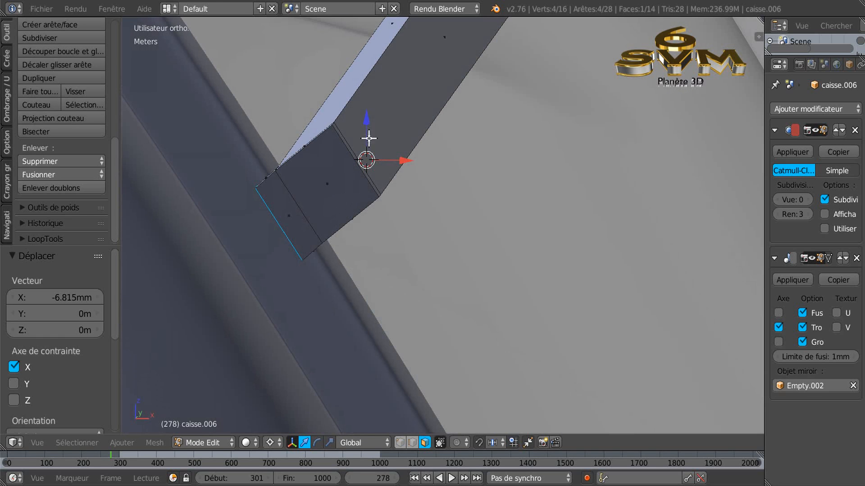
Move the extruded face about -2.35 cm along Z, -1 cm along X and 5.6 mm back up along Z
key("g")
key("z")
left_click(355, 195)
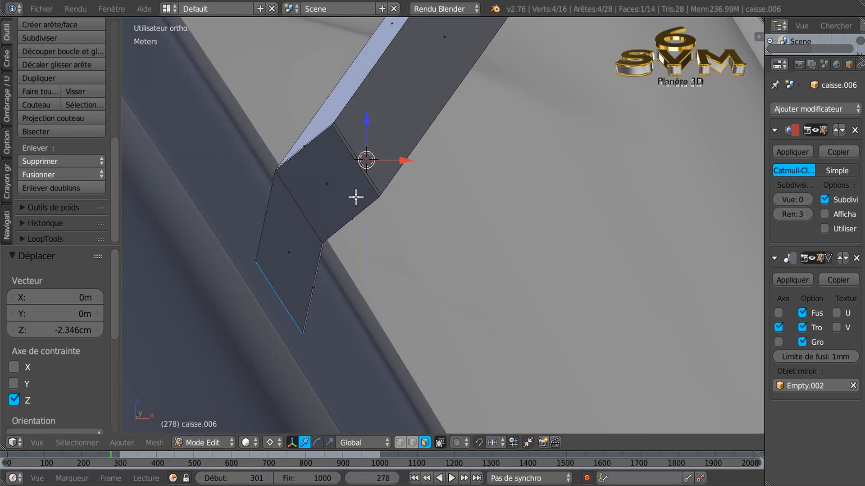
key("g")
key("x")
left_click(370, 168)
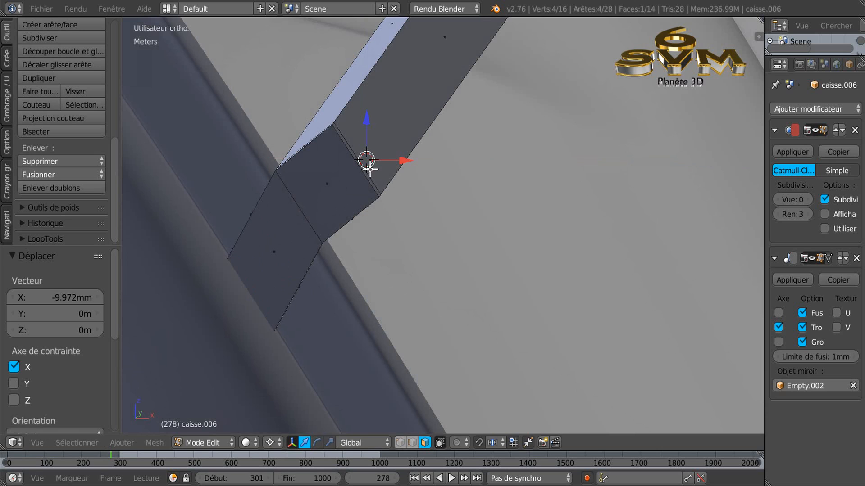
key("g")
key("z")
left_click(365, 110)
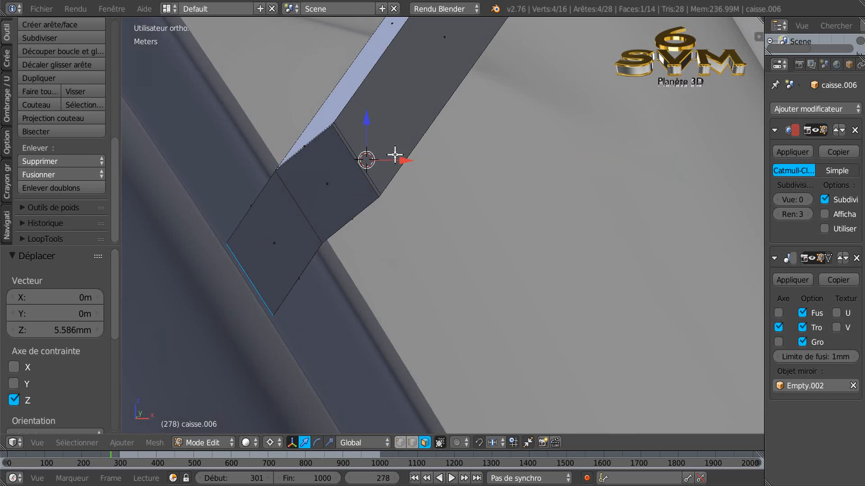
Shift the extruded tab's end face further along X, and raise it about 2.8 mm along Z
key("g")
key("x")
left_click(373, 163)
key("g")
key("z")
left_click(366, 116)
middle_click_drag(412, 188, 438, 213)
middle_click_drag(337, 239, 334, 209)
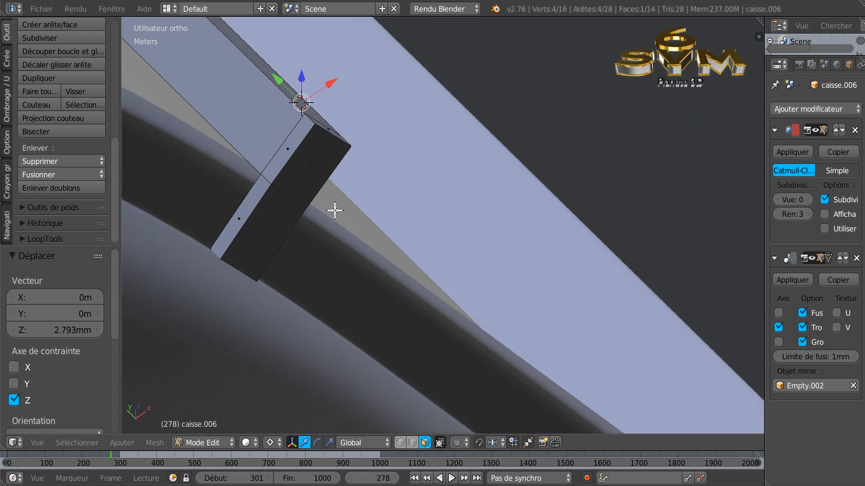
Move the tab's end face about 1.9 mm along X against the rail's inner curve
key("g")
key("x")
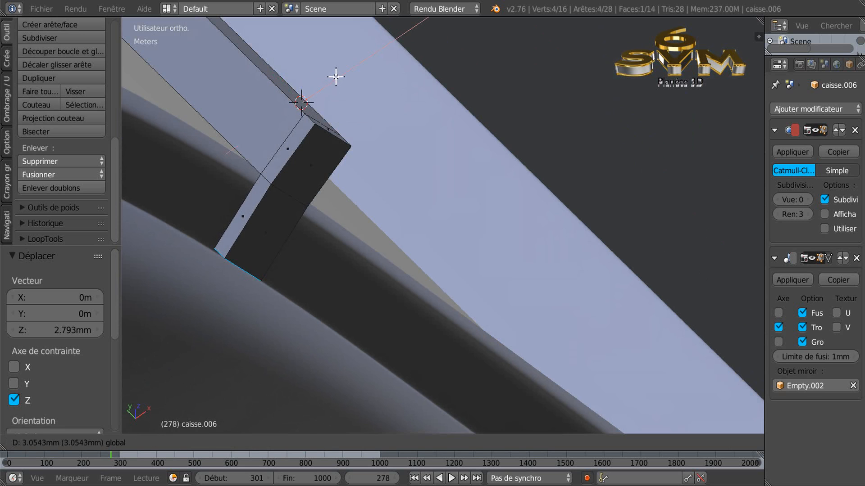
left_click(317, 90)
middle_click_drag(311, 201, 266, 191)
mouse_move(326, 170)
middle_mouse_down()
mouse_move(332, 155)
mouse_move(357, 196)
mouse_move(332, 187)
mouse_move(341, 164)
middle_mouse_up()
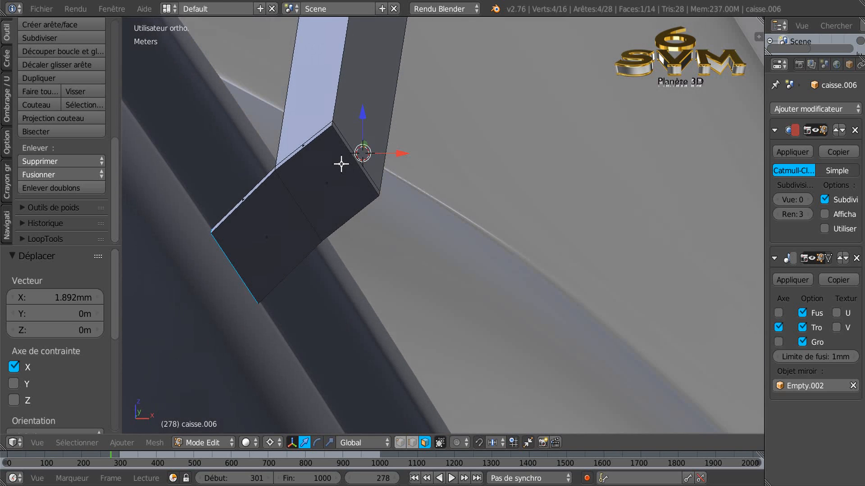
Align the tab with the bar's end by moving its end face about -2.4 mm along X and 0.4 mm along Z
left_click_drag(366, 117, 364, 112)
left_click_drag(394, 153, 388, 153)
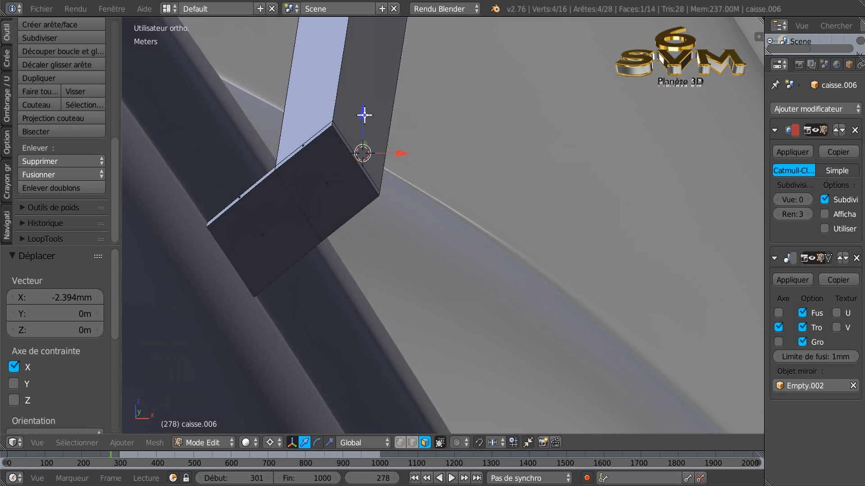
left_click_drag(364, 114, 364, 113)
Check the tab's contact with the rail, then select the entire bar mesh and move it about -1.6 mm along X
middle_click_drag(386, 193, 526, 288)
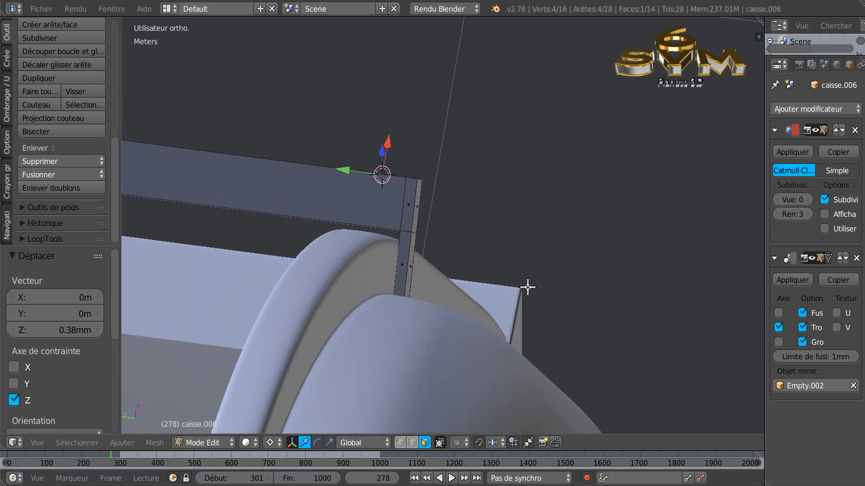
scroll(396, 245, "up", 5)
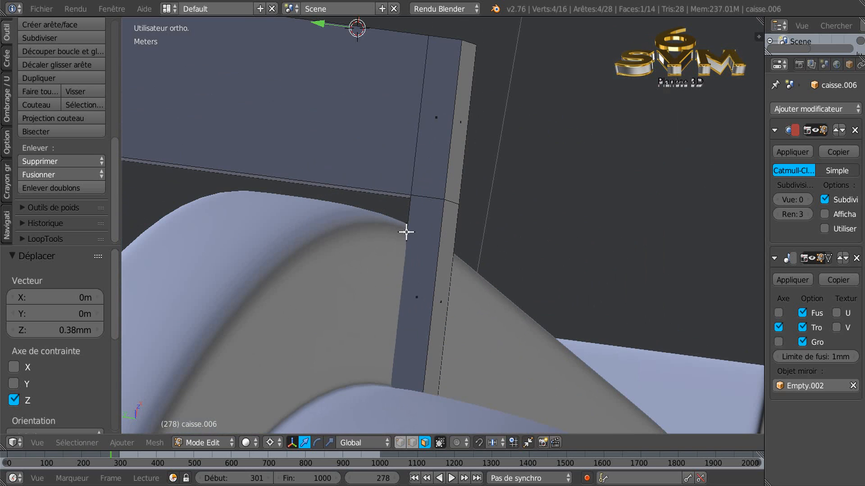
scroll(405, 231, "down", 2)
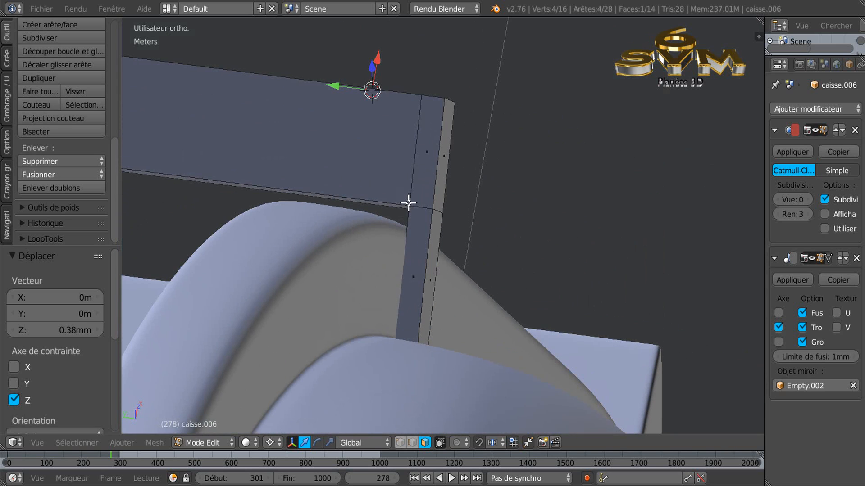
scroll(409, 203, "down", 1)
middle_click_drag(474, 191, 481, 226)
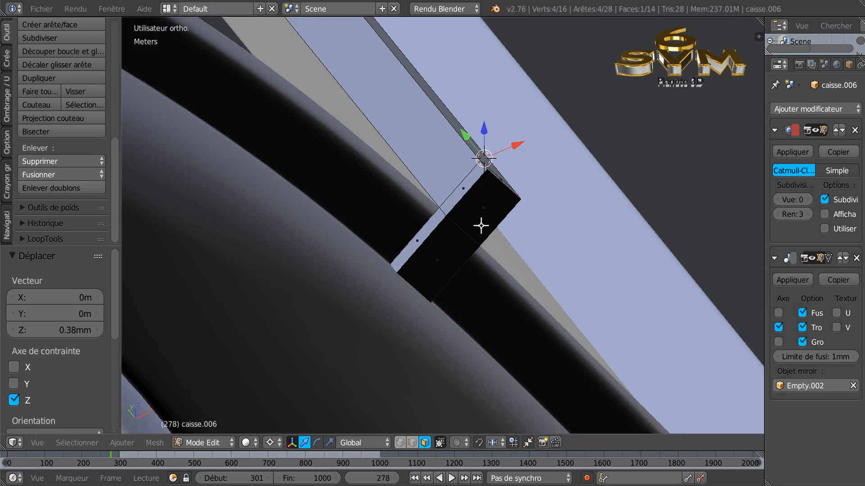
key("a")
key("a")
left_click(481, 226)
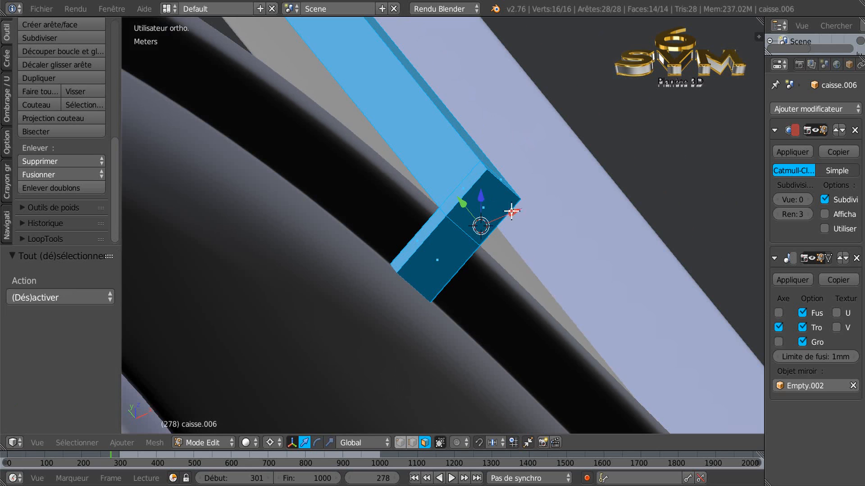
mouse_move(513, 213)
left_mouse_down()
mouse_move(505, 218)
mouse_move(515, 217)
left_mouse_up()
middle_click_drag(516, 217, 558, 260)
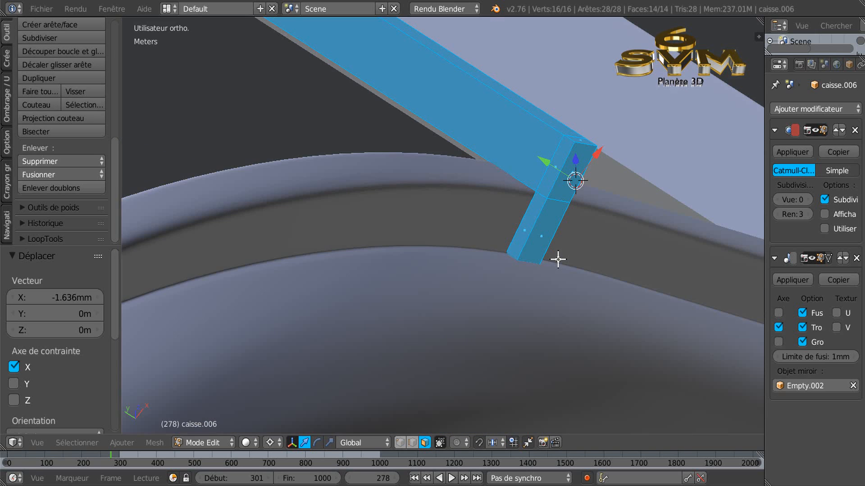
Inspect how the bar's end tab sits on the rail from the side, from the front against the reference image, and from below
scroll(557, 259, "down", 3)
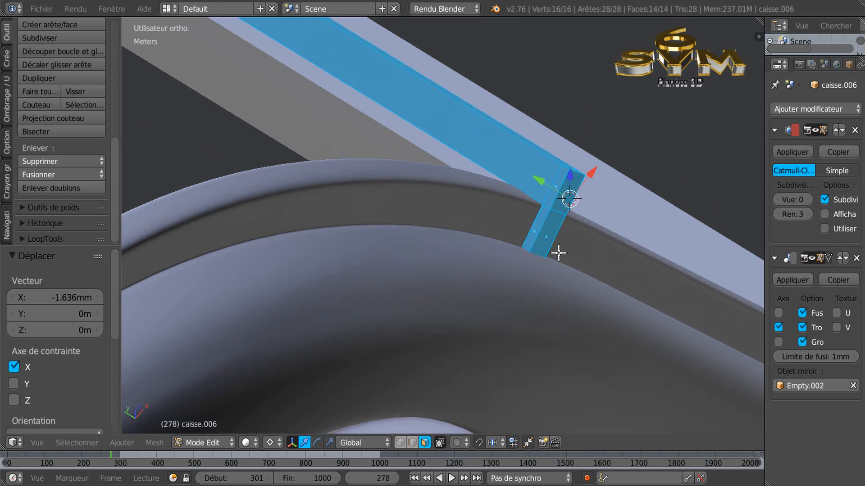
middle_click_drag(563, 251, 523, 226)
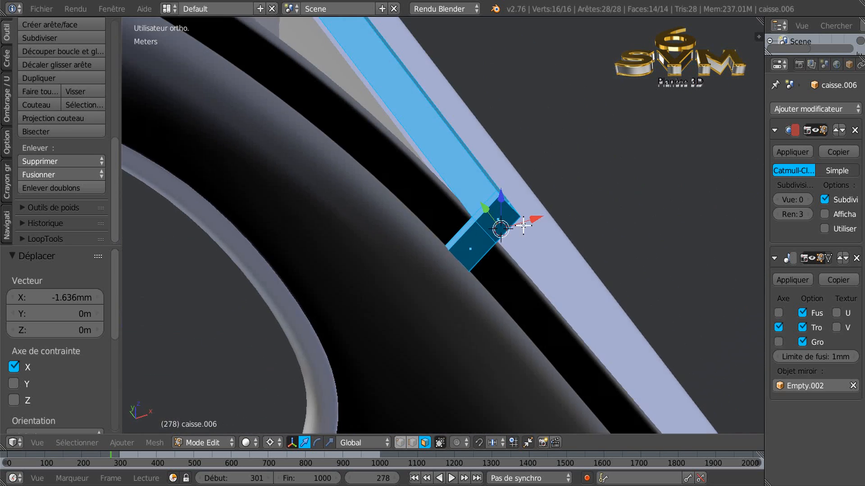
key("KP_1")
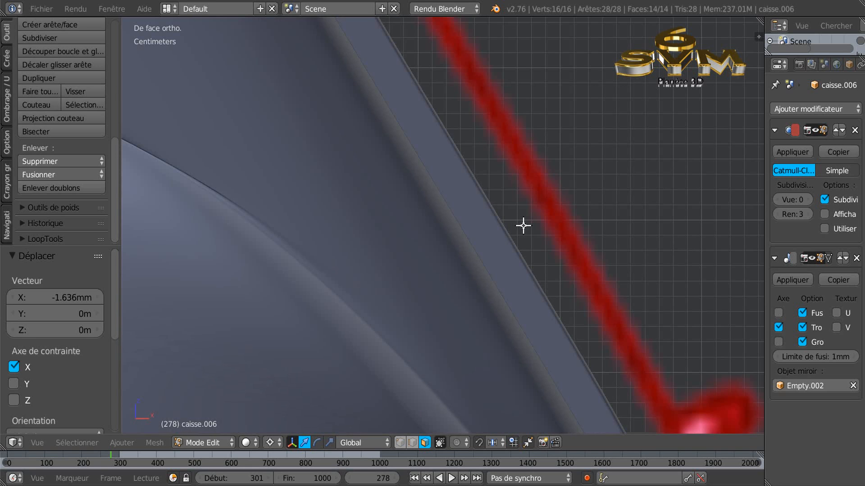
scroll(524, 225, "down", 4)
middle_click_drag(551, 127, 626, 382, "shift")
scroll(490, 351, "up", 4)
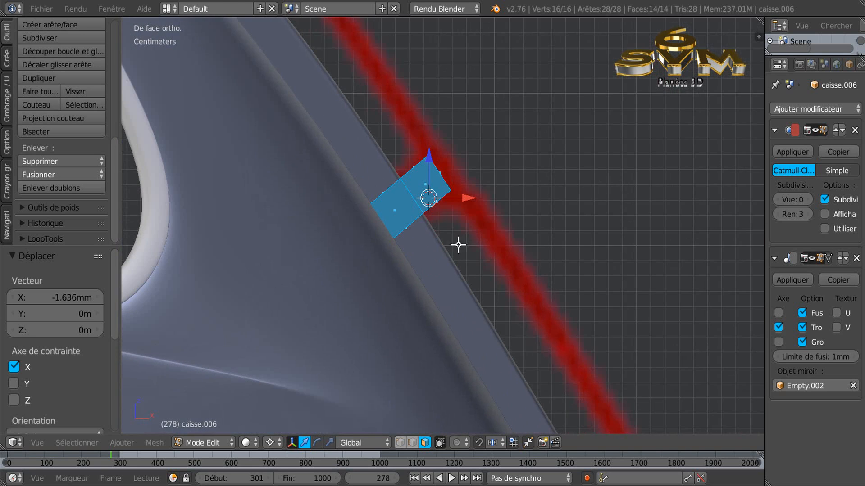
scroll(435, 216, "up", 3)
scroll(404, 192, "down", 3)
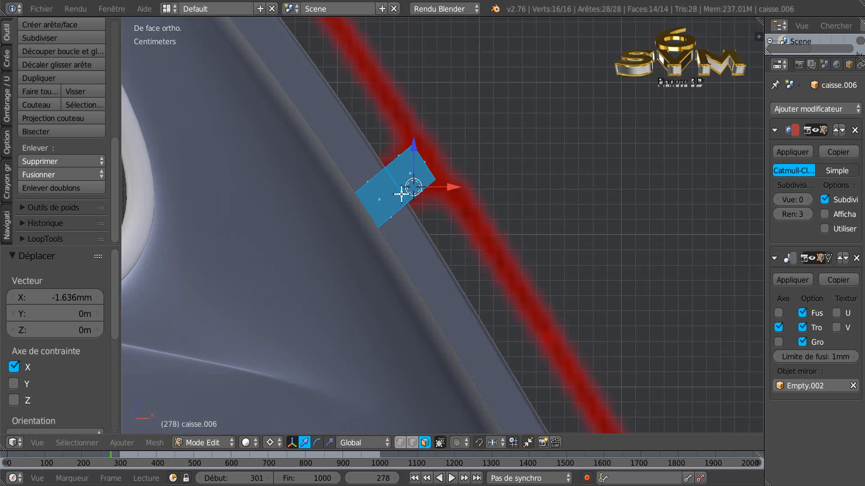
middle_click_drag(414, 238, 384, 309)
scroll(386, 304, "up", 3)
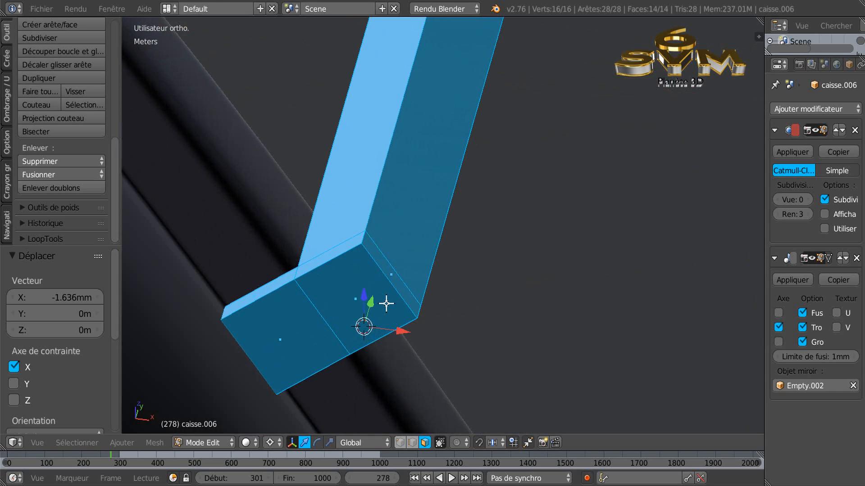
Set the viewport subdivision level to 2 and add one edge loop slid close to the tab's free end
left_click(809, 199)
left_click(809, 199)
middle_click_drag(469, 307, 494, 293)
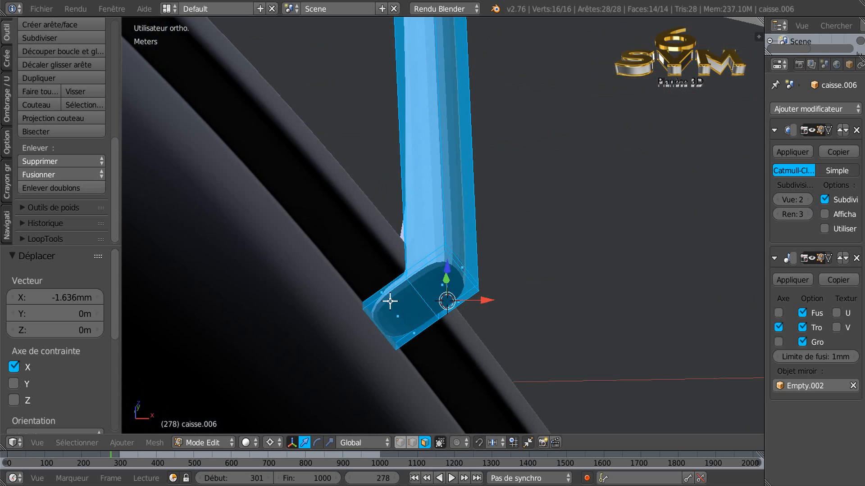
key("ctrl+r")
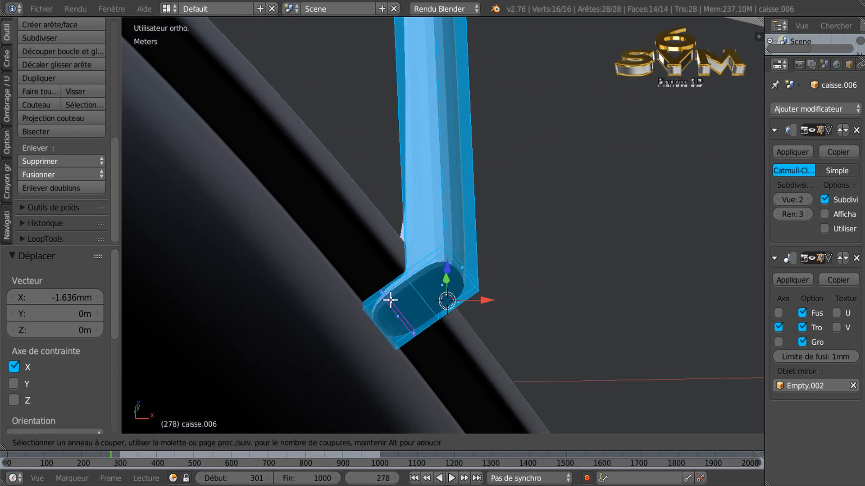
left_click(390, 299)
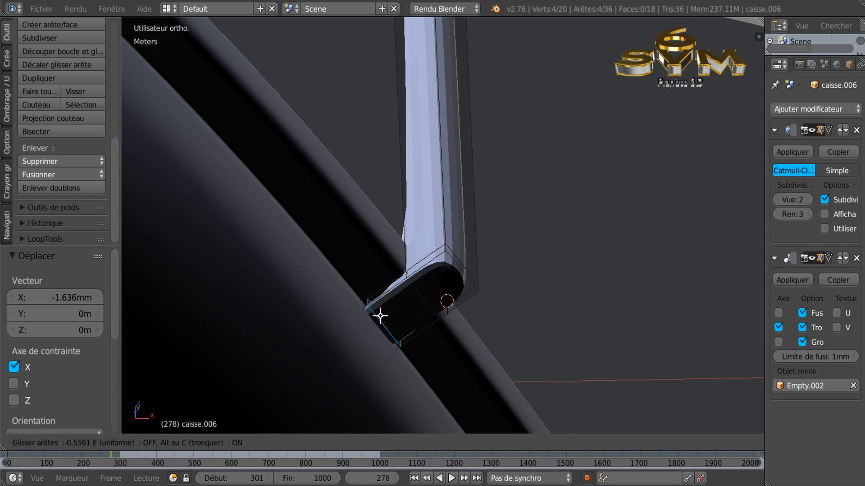
left_click(380, 316)
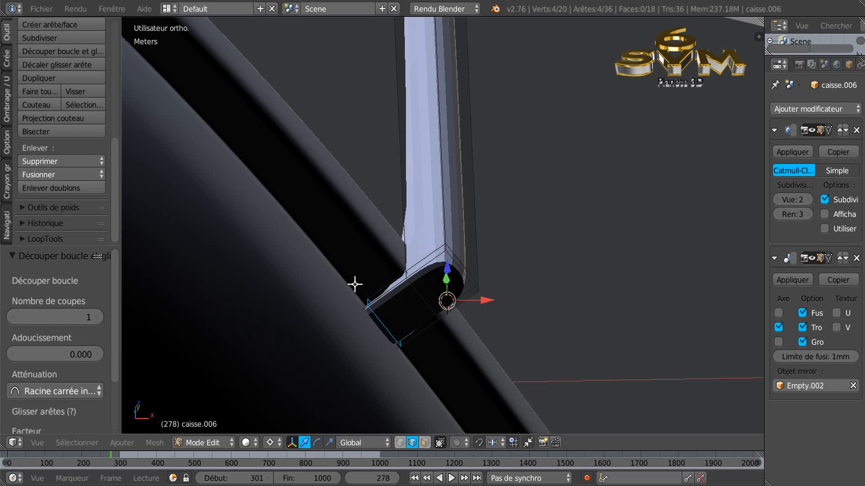
Apply smooth shading to all faces of the bar mesh, then clear the selection
key("a")
key("a")
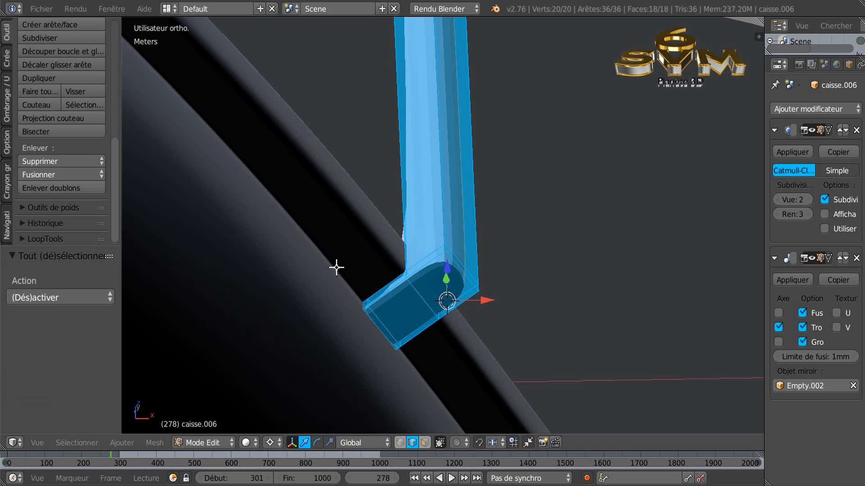
left_click(7, 115)
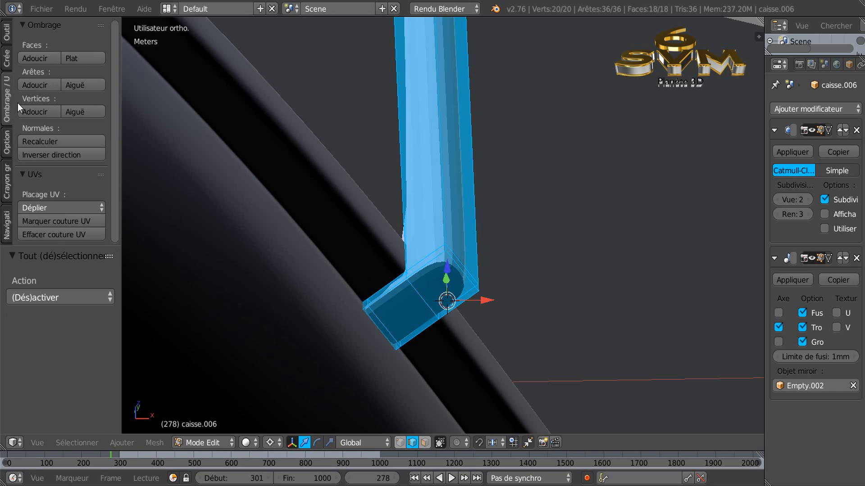
left_click(37, 58)
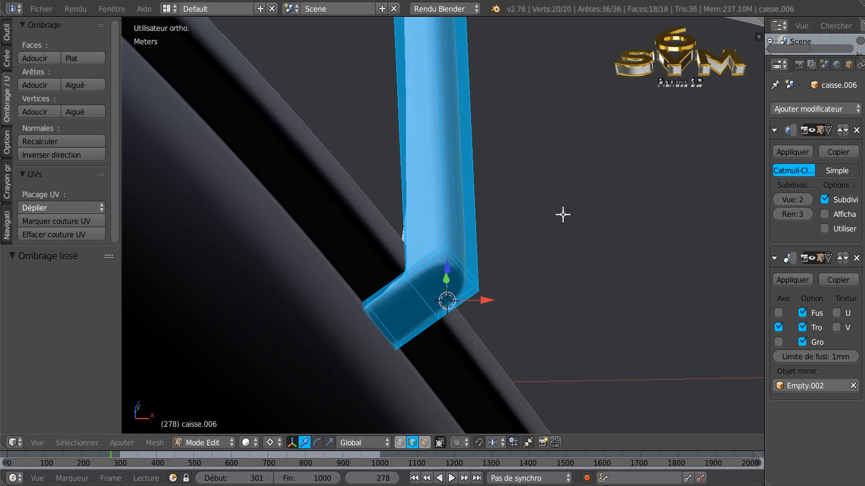
key("a")
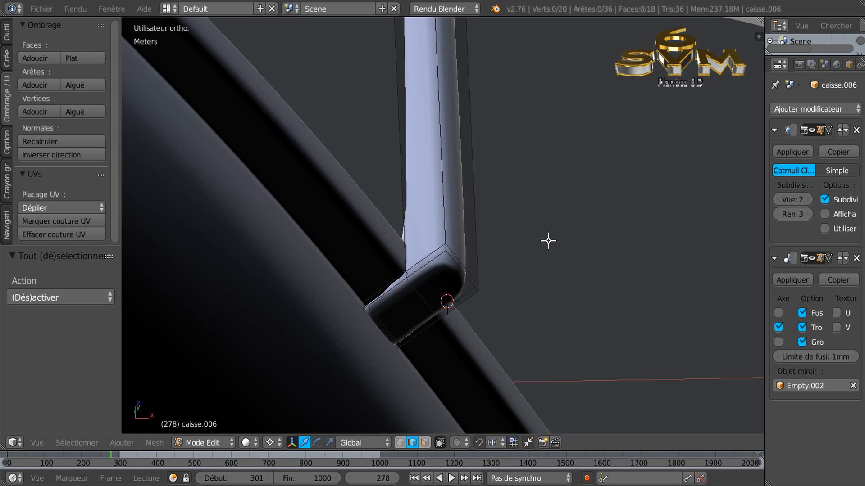
Add one edge loop running along the bar and around its end, slid close to the outer long edge
middle_click_drag(555, 232, 556, 227)
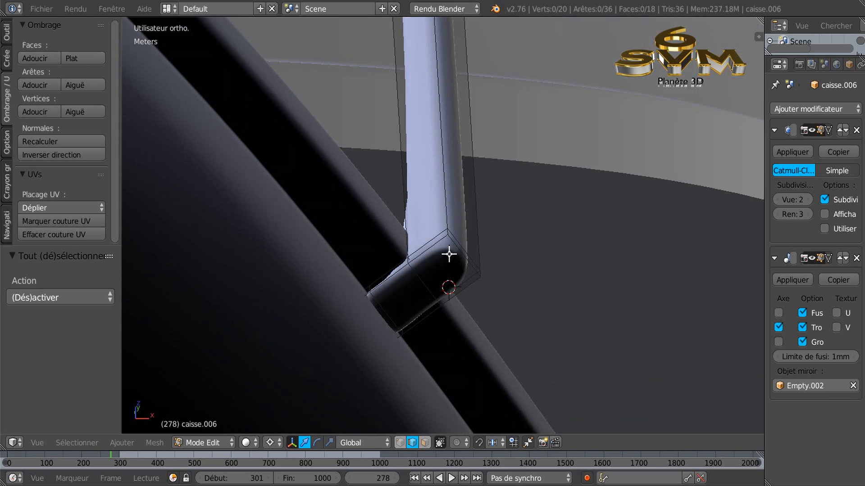
key("ctrl+r")
left_click(435, 255)
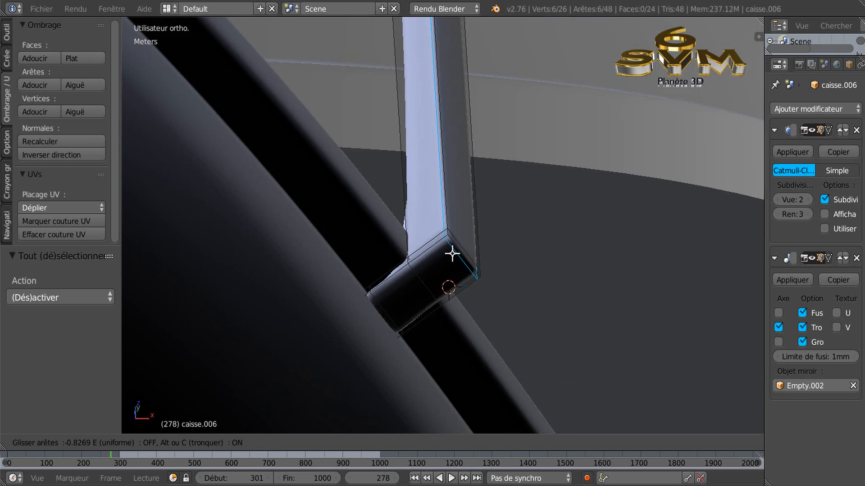
left_click(453, 254)
middle_click_drag(445, 260, 443, 291)
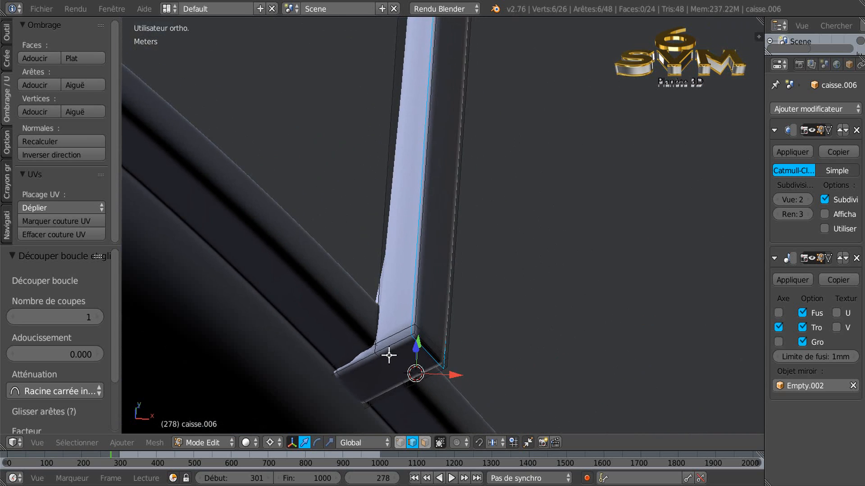
middle_click_drag(383, 391, 415, 276, "shift")
scroll(418, 263, "up", 3)
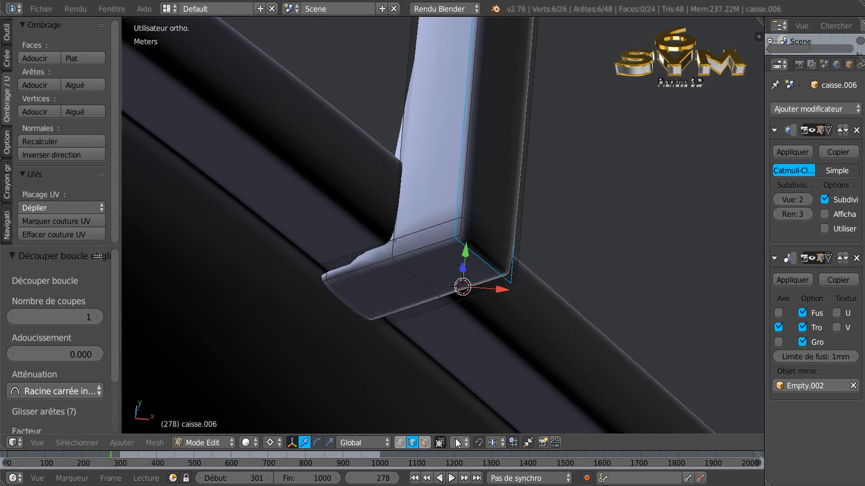
left_click(424, 443)
left_click(345, 258)
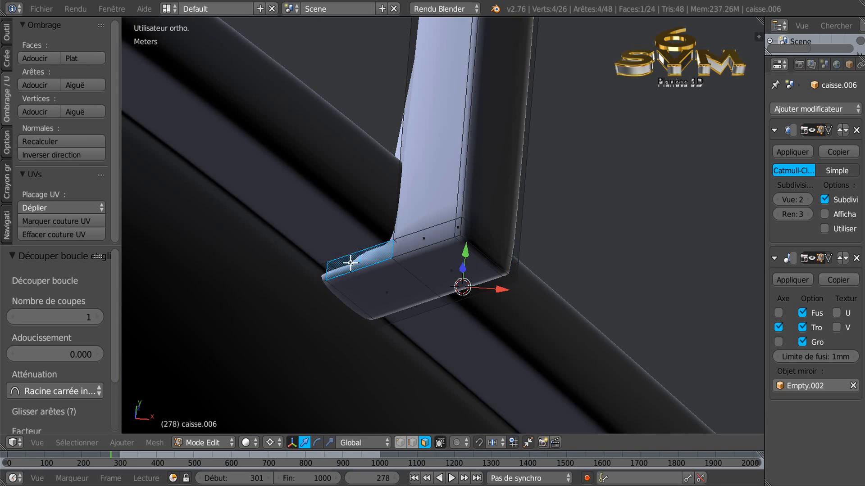
left_click(410, 245, "shift")
left_click(456, 228, "shift")
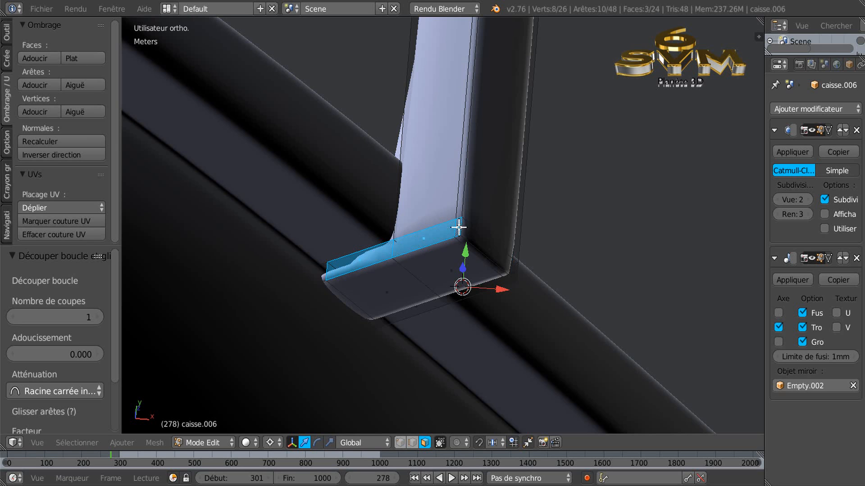
left_click(489, 255, "shift")
middle_click_drag(498, 270, 437, 330)
left_click(463, 268, "shift")
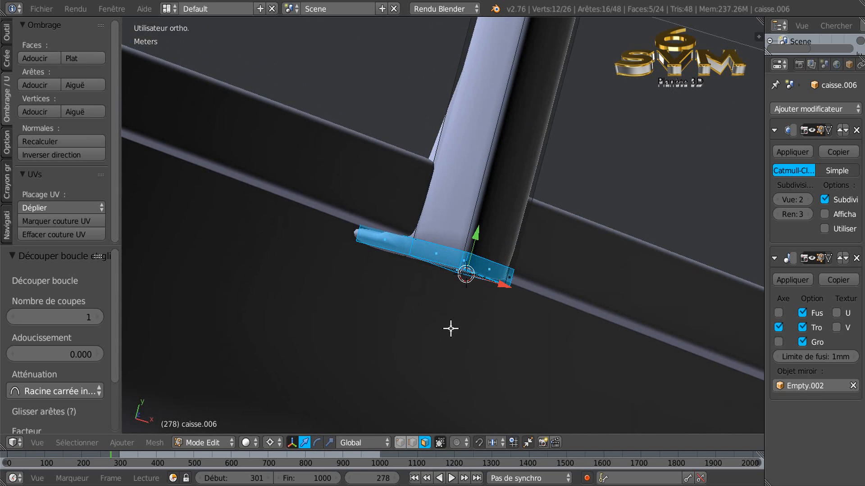
Select all vertices of the end tab in wireframe, including hidden ones, and move them about -0.67 mm along Y
key("z")
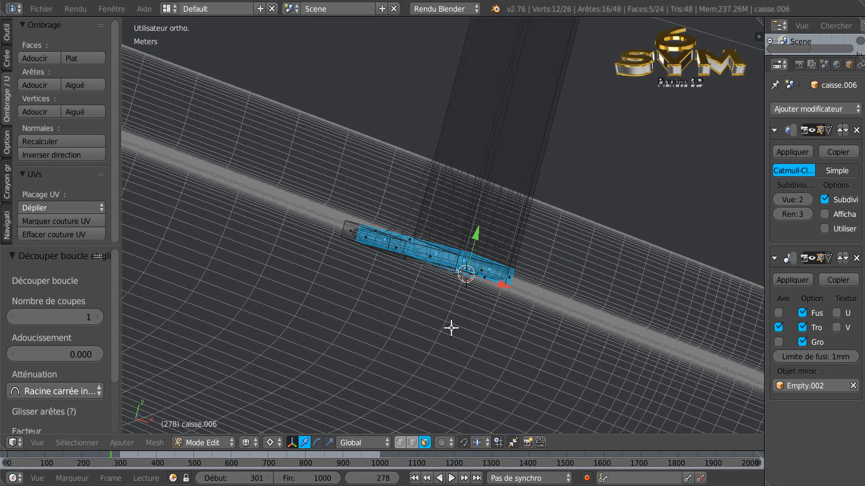
left_click(399, 443)
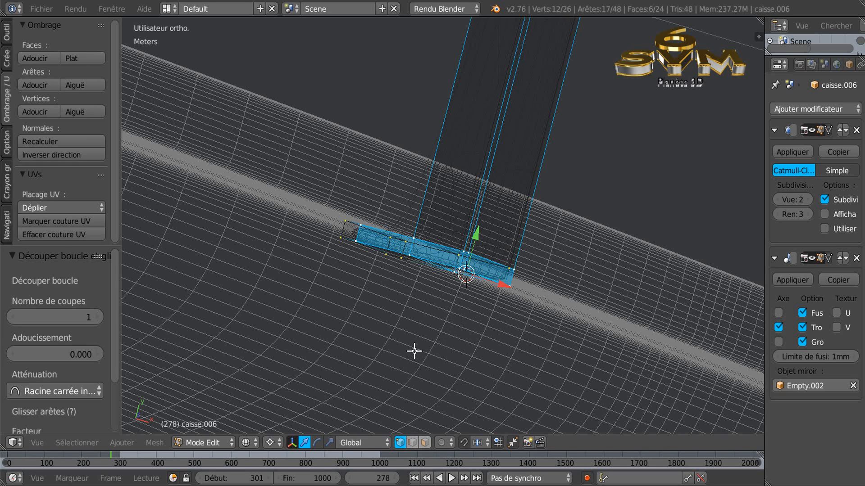
key("a")
key("a")
key("c")
mouse_move(353, 236)
left_mouse_down()
mouse_move(348, 228)
mouse_move(473, 265)
mouse_move(464, 270)
mouse_move(440, 261)
mouse_move(533, 276)
mouse_move(440, 280)
left_mouse_up()
key("Escape")
key("a")
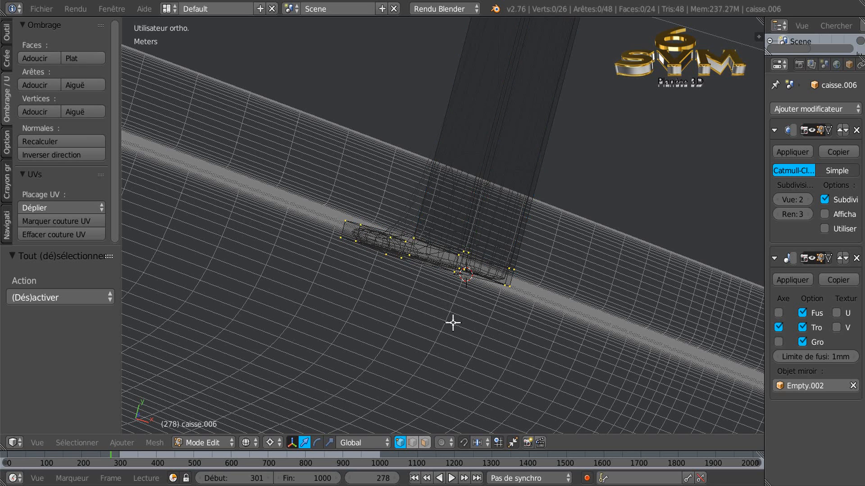
key("c")
mouse_move(343, 234)
left_mouse_down()
mouse_move(469, 269)
mouse_move(386, 251)
left_mouse_up()
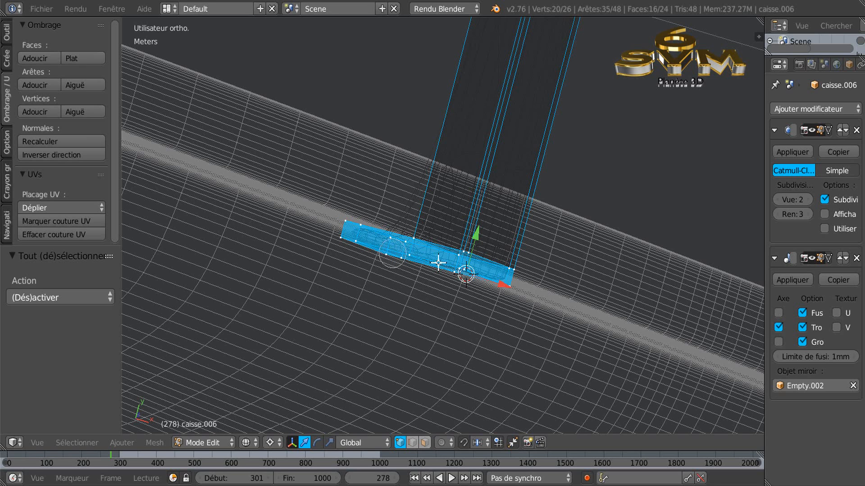
key("Escape")
key("z")
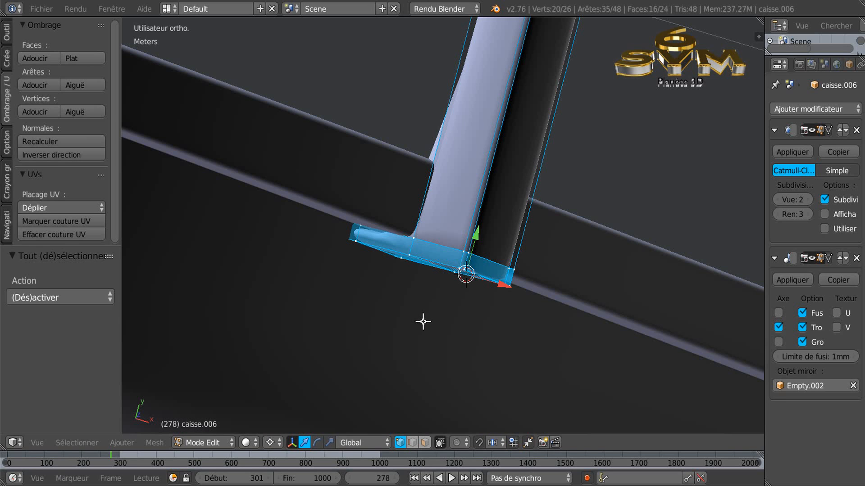
mouse_move(475, 236)
left_mouse_down()
mouse_move(473, 247)
mouse_move(478, 241)
left_mouse_up()
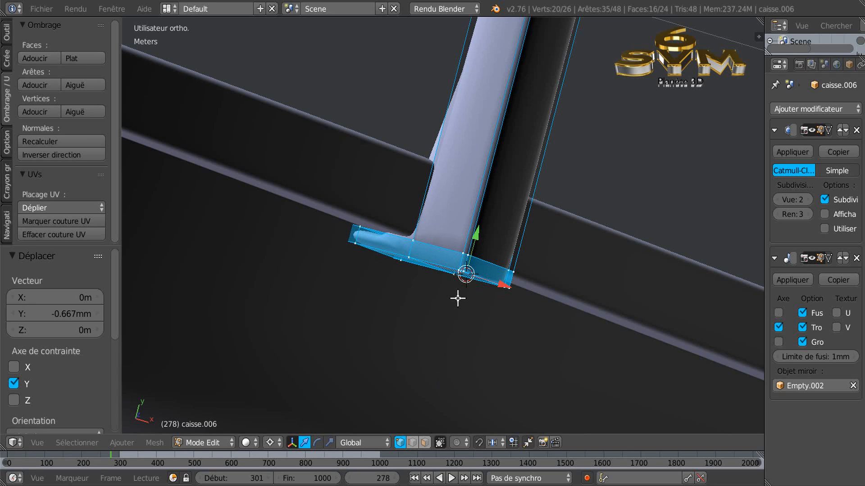
Add one edge loop across the bar and slide it close to the end tab
scroll(459, 296, "down", 1)
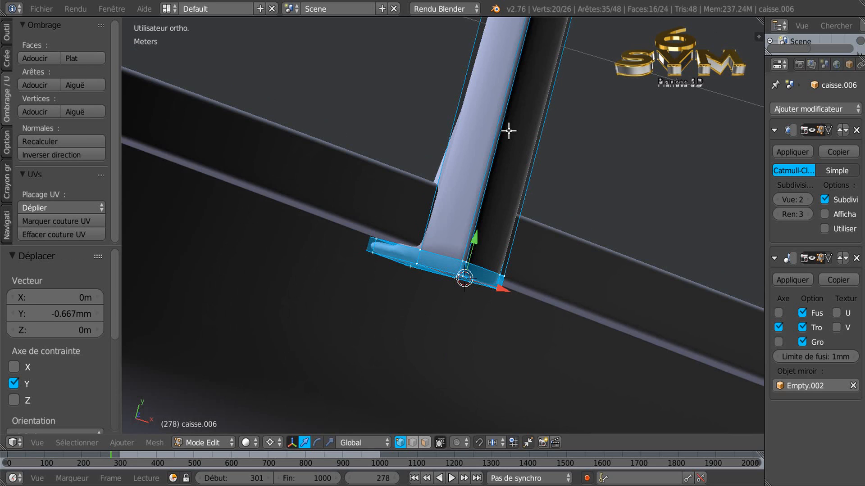
key("ctrl+r")
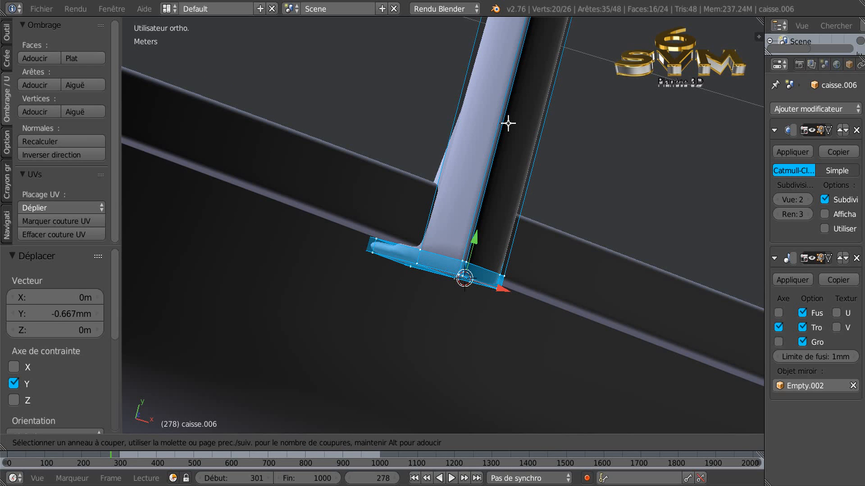
left_click(508, 123)
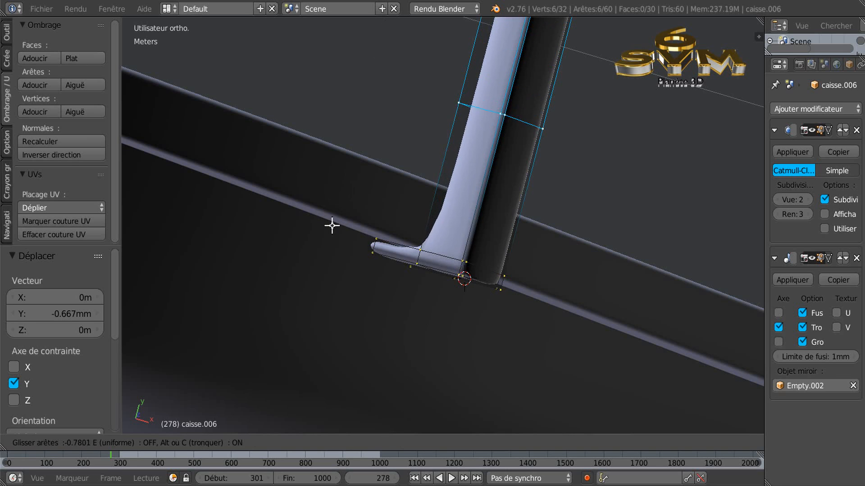
left_click(311, 361)
Add one lengthwise edge loop along the bar and around its end, slid close to the lower edge where the tab begins
middle_click_drag(353, 307, 532, 215)
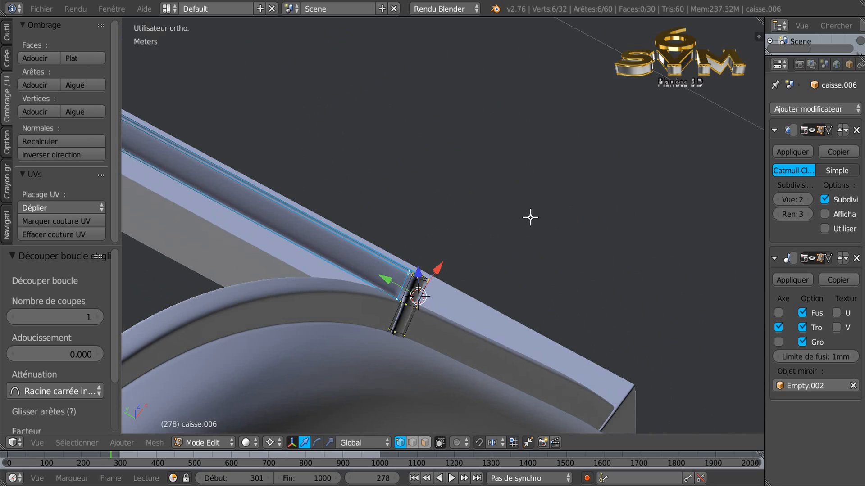
middle_click_drag(485, 252, 627, 214, "shift")
scroll(560, 252, "up", 6)
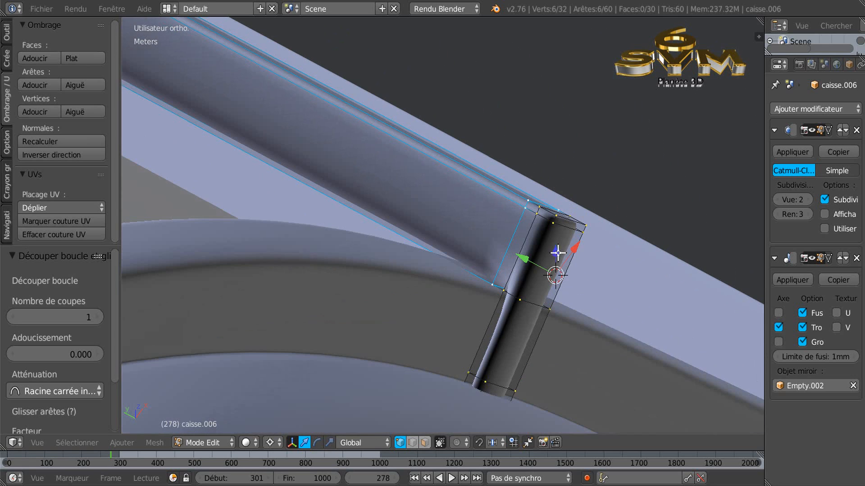
middle_click_drag(516, 292, 500, 282)
key("ctrl+r")
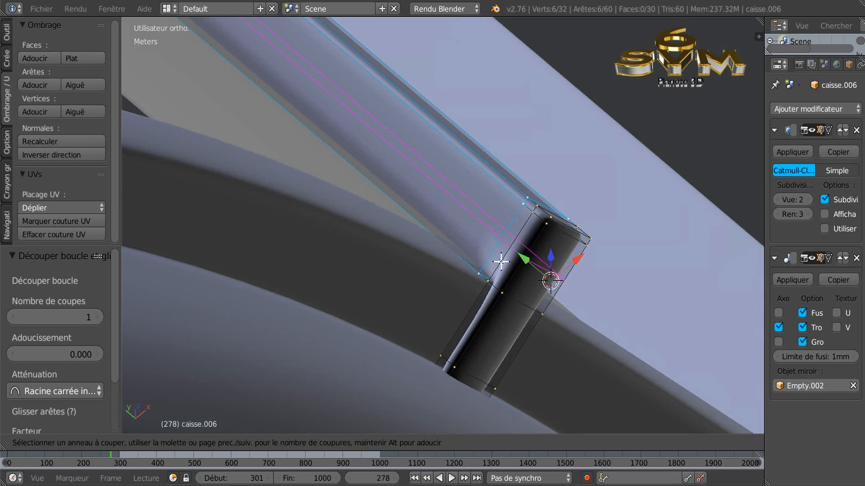
left_click(500, 263)
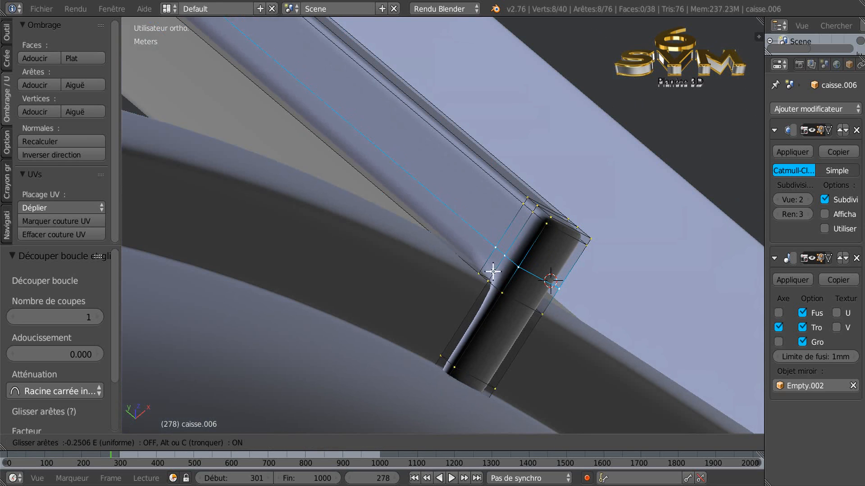
left_click(486, 297)
middle_click_drag(491, 292, 533, 295)
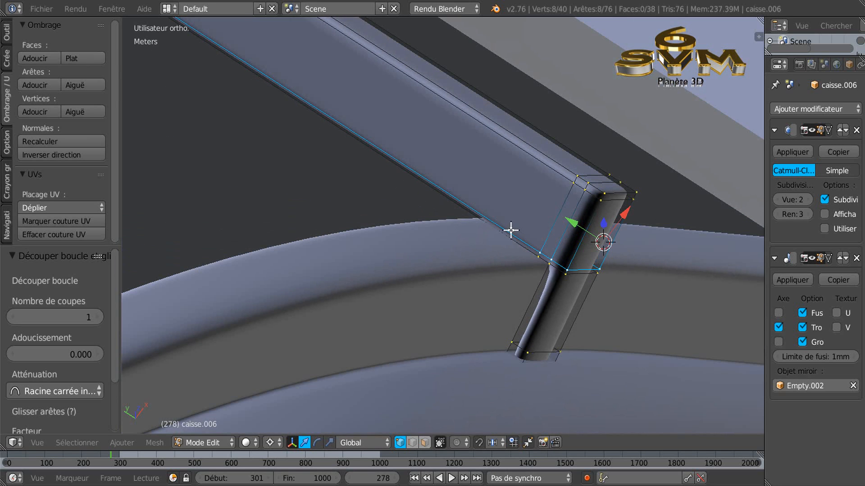
Add one edge loop across the bar and slide it to a short distance from the end tab
scroll(510, 231, "down", 1)
middle_click_drag(523, 226, 544, 267, "shift")
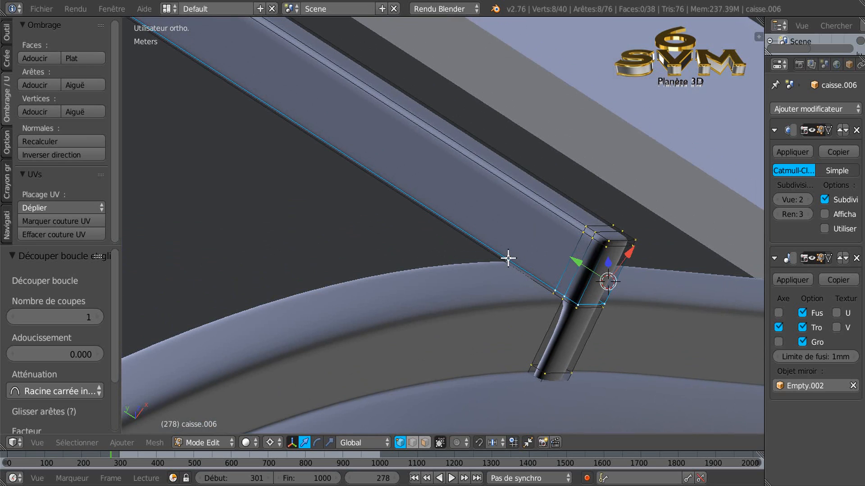
key("ctrl+r")
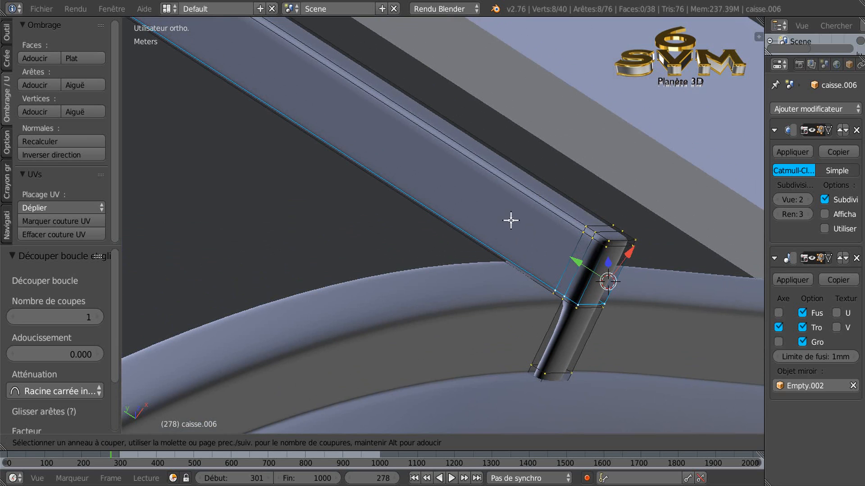
key("Escape")
scroll(450, 245, "down", 3)
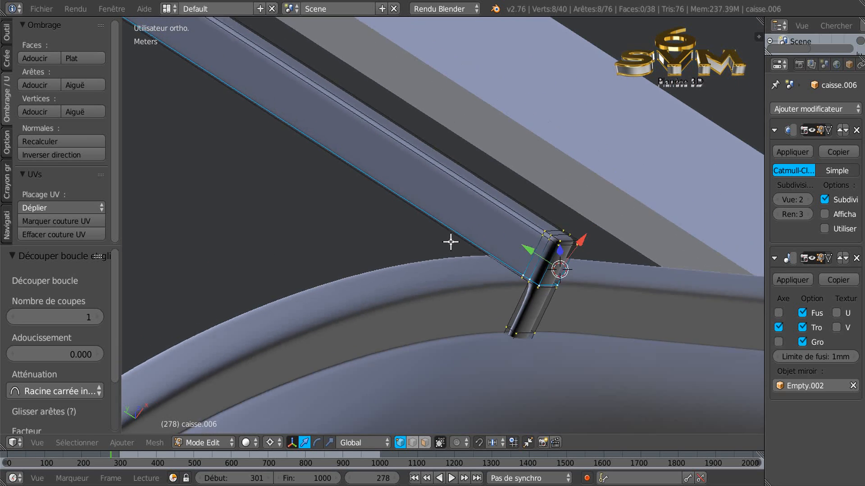
key("ctrl+r")
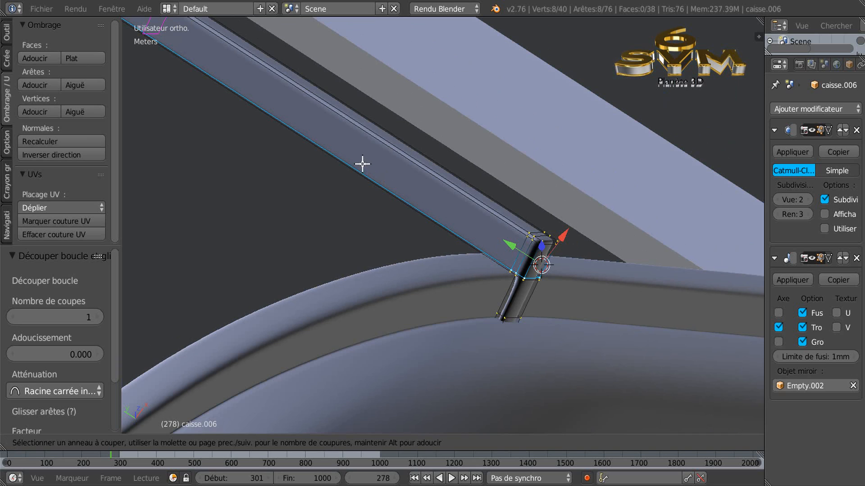
left_click(324, 129)
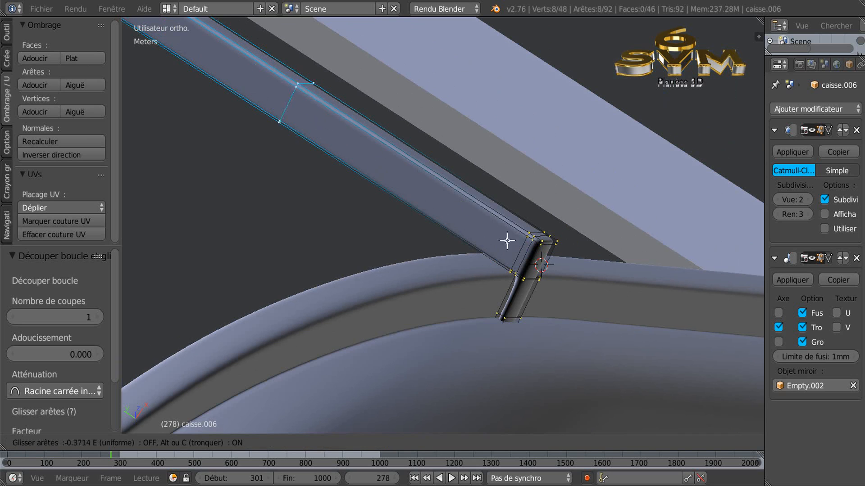
left_click(666, 337)
Examine the bar's end and its junction with the body rail from several angles
middle_click_drag(602, 293, 620, 264)
scroll(530, 260, "up", 2)
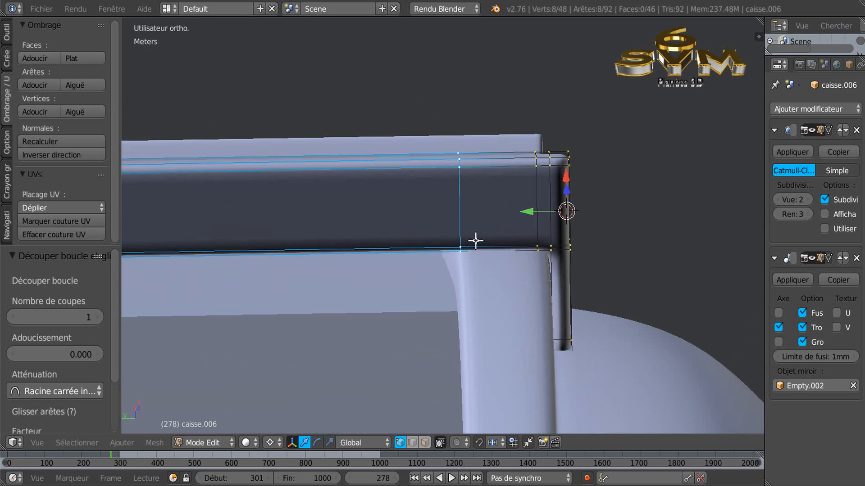
scroll(475, 239, "down", 3)
scroll(379, 236, "down", 2)
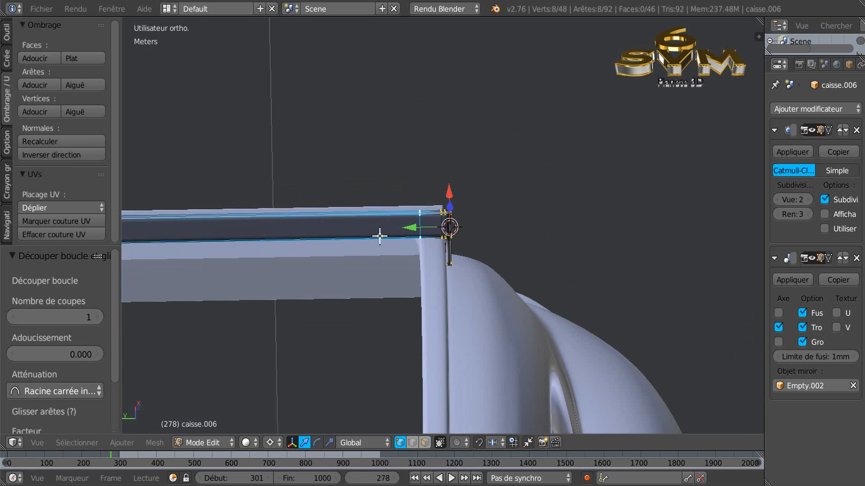
scroll(313, 220, "down", 1)
middle_click_drag(365, 269, 413, 222)
scroll(383, 245, "up", 2)
middle_click_drag(364, 261, 298, 271)
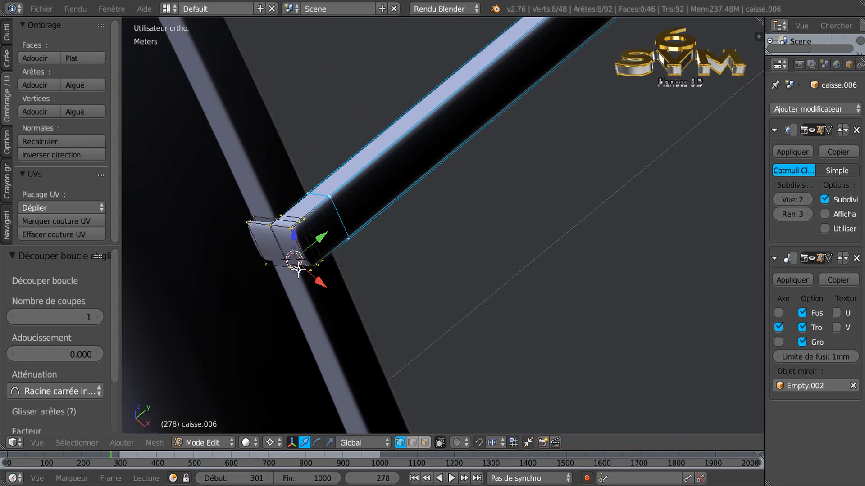
scroll(297, 270, "down", 7)
mouse_move(353, 261)
middle_mouse_down()
mouse_move(318, 256)
mouse_move(329, 271)
mouse_move(363, 257)
middle_mouse_up()
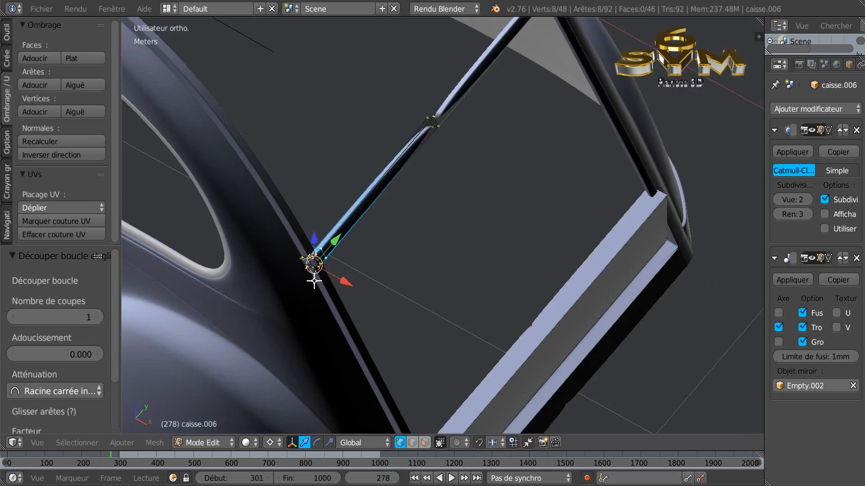
scroll(313, 280, "up", 7)
middle_click_drag(313, 274, 333, 279)
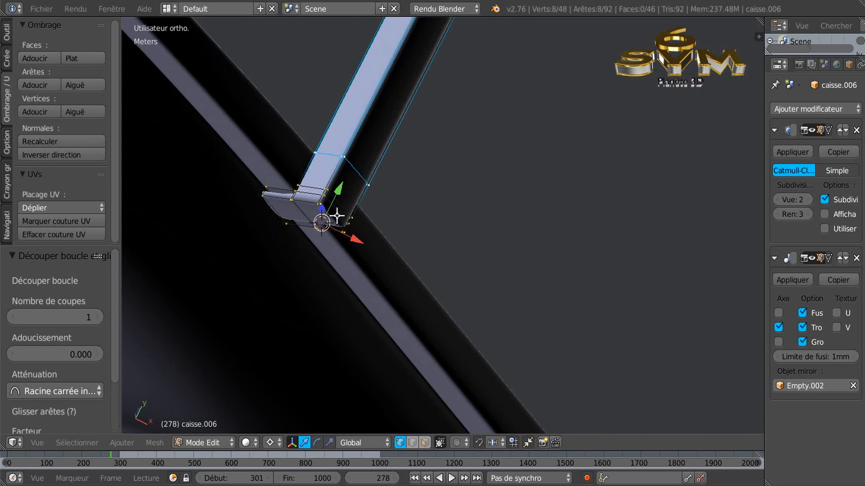
In edge selection mode, slide the three top-side edges of the crosswise loop nearest the new loop inward by a factor of about 0.468
scroll(327, 224, "up", 4)
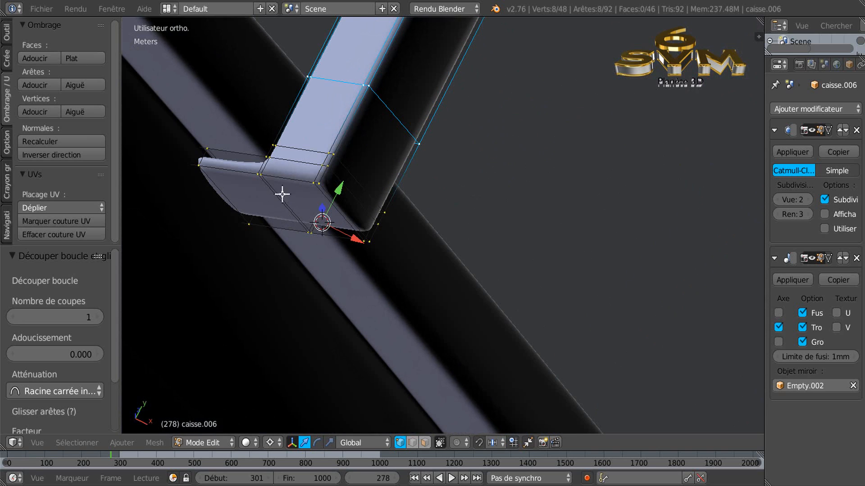
left_click(412, 445)
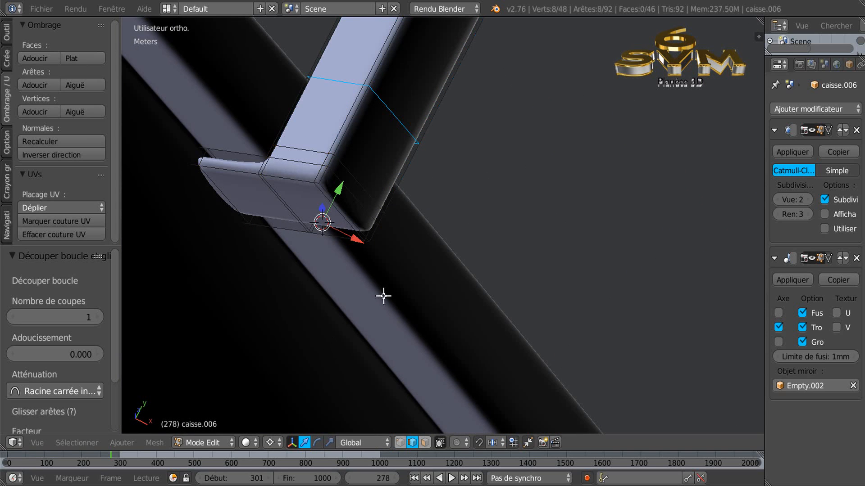
right_click(356, 177)
scroll(355, 178, "up", 2)
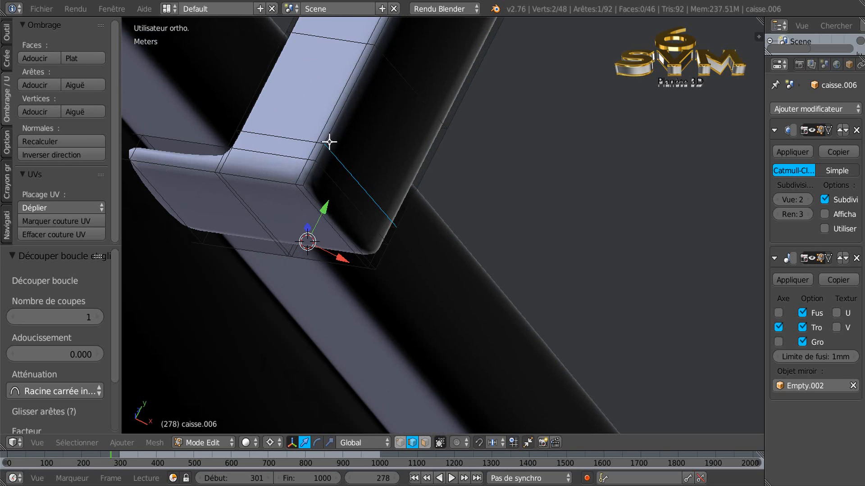
middle_click_drag(377, 191, 353, 259)
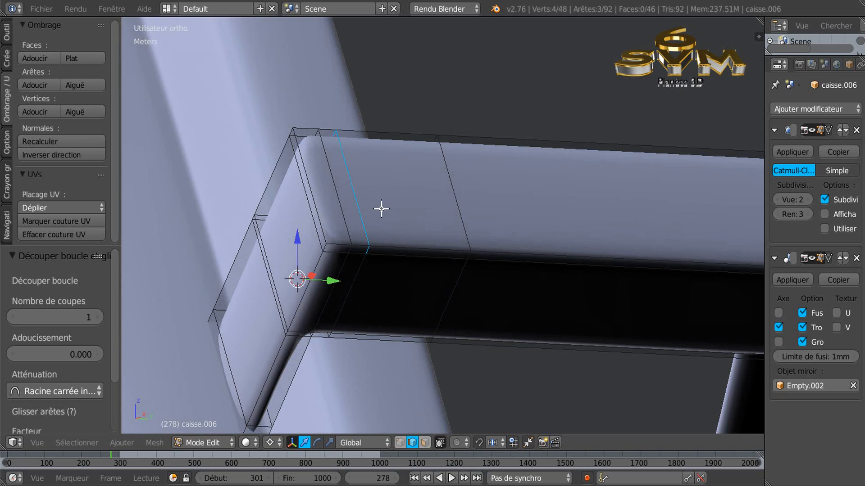
key("g")
key("g")
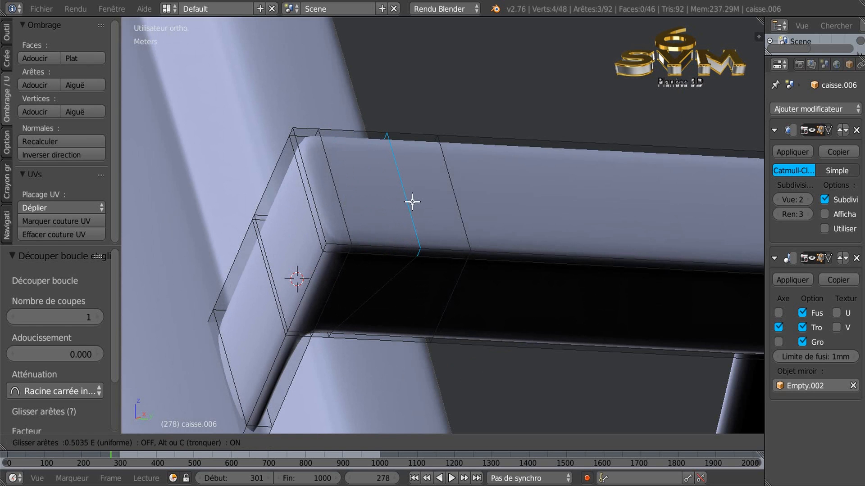
left_click(411, 202)
Select the three top-side edges of the crosswise loop closest to the bar's end and slide them inward by a factor of -0.529
scroll(358, 257, "up", 4)
right_click(344, 241)
scroll(341, 259, "up", 1)
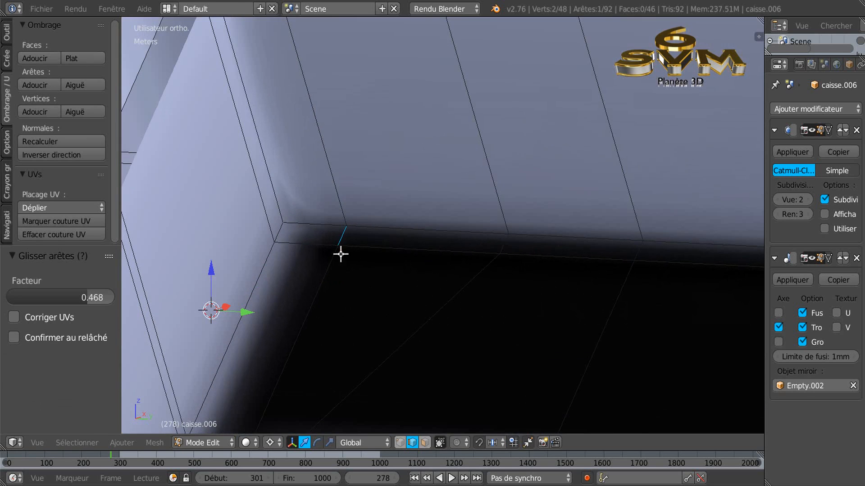
right_click(338, 227, "shift")
right_click(343, 209, "shift")
scroll(340, 227, "down", 3)
middle_click_drag(340, 226, 425, 254)
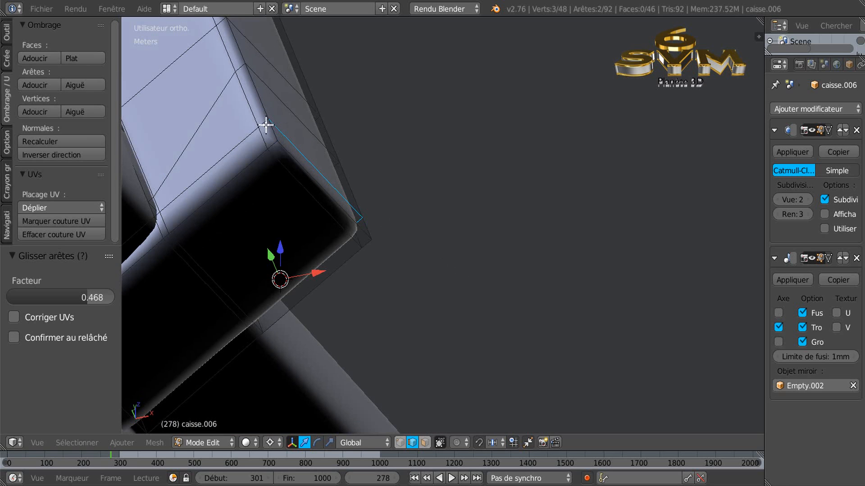
middle_click_drag(305, 141, 342, 208)
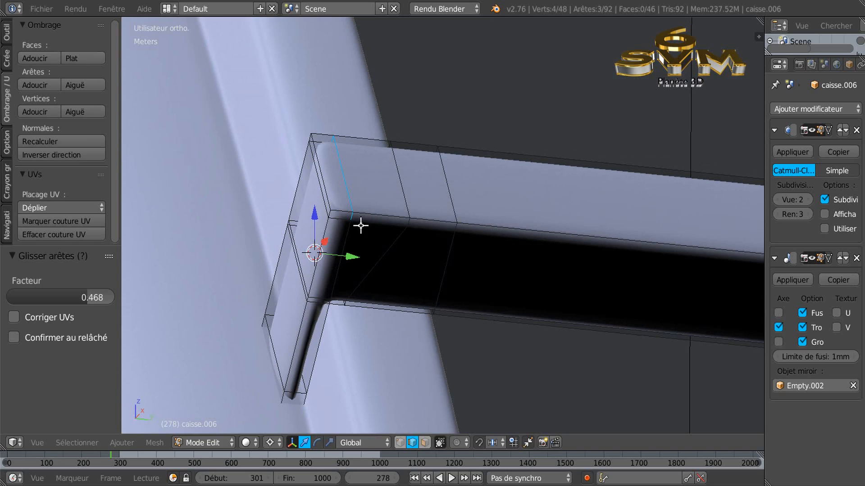
key("g")
key("g")
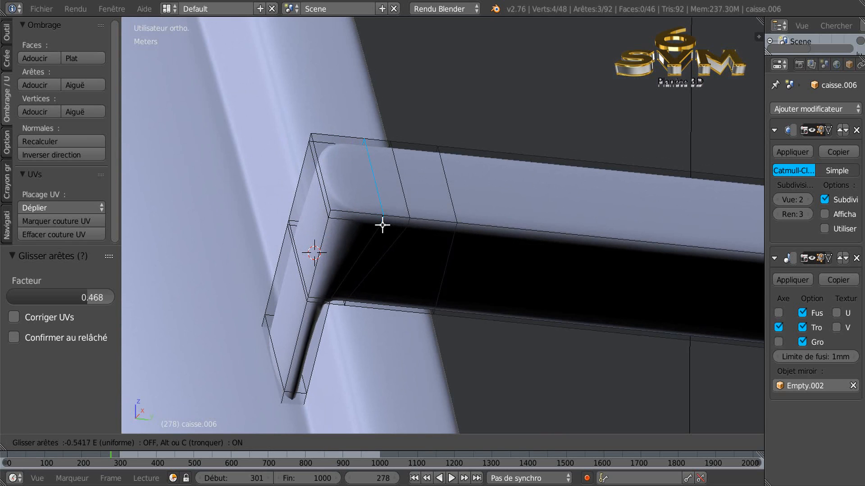
left_click(382, 226)
Slide the short edge just below the bar's outer end corner down the end face by a factor of 0.510
right_click(320, 208)
middle_click_drag(305, 218, 320, 180)
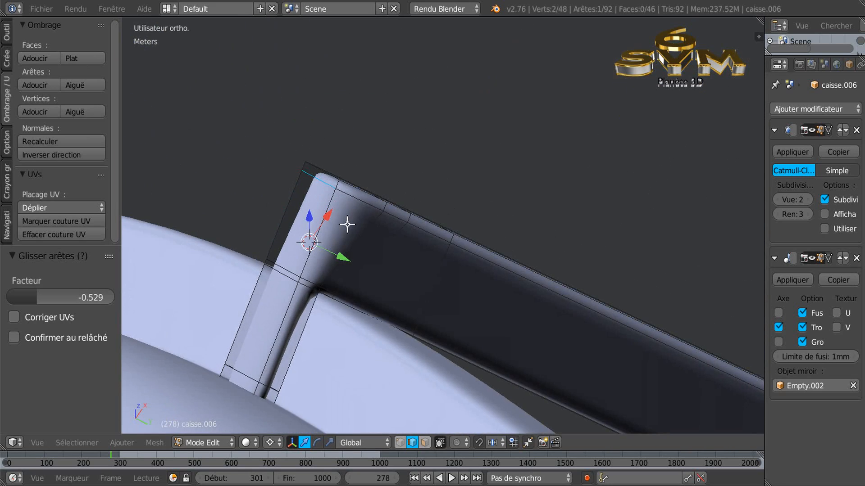
key("g")
key("g")
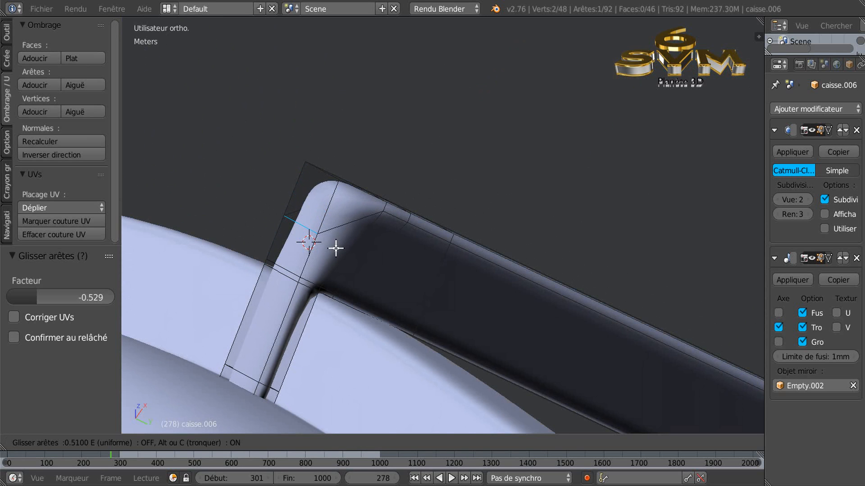
left_click(335, 248)
Select the edge at the bar's outer end corner and slide it down the end face by a factor of -0.607
middle_click_drag(439, 245, 493, 181)
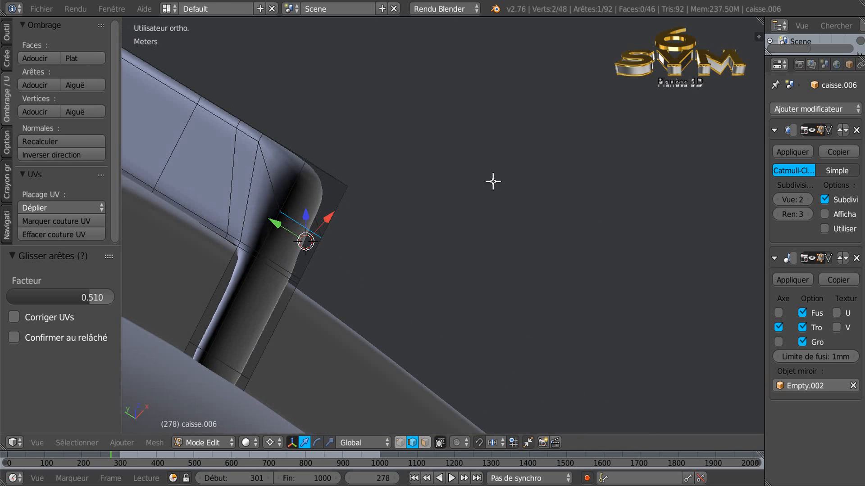
middle_click_drag(432, 169, 390, 195)
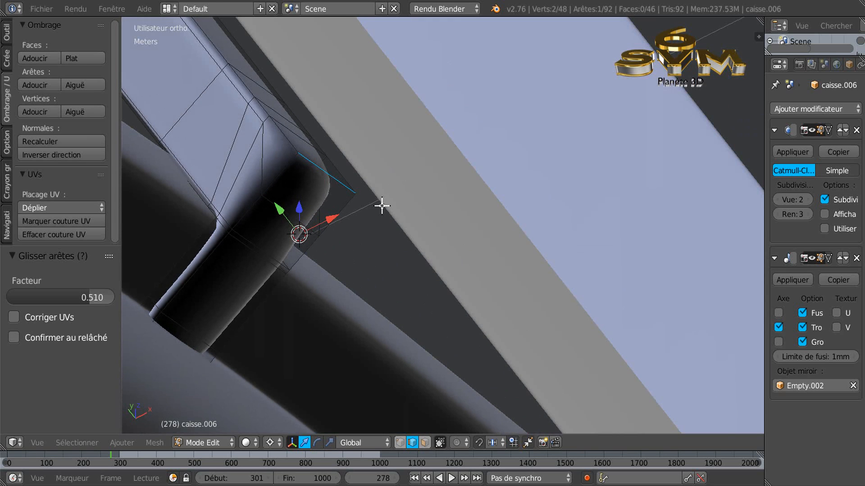
key("g")
key("g")
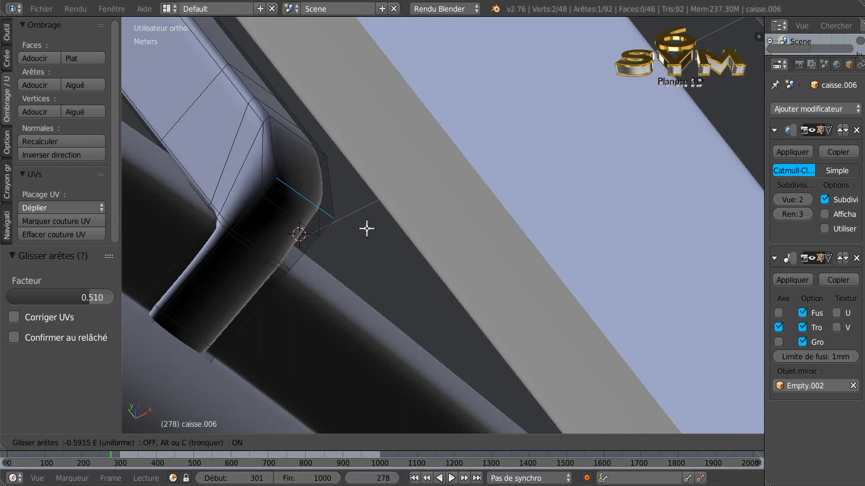
left_click(369, 225)
Select the three top-side edges where the corner bevel starts and slide them toward the bar's end by a factor of 0.189
middle_click_drag(379, 193, 444, 203)
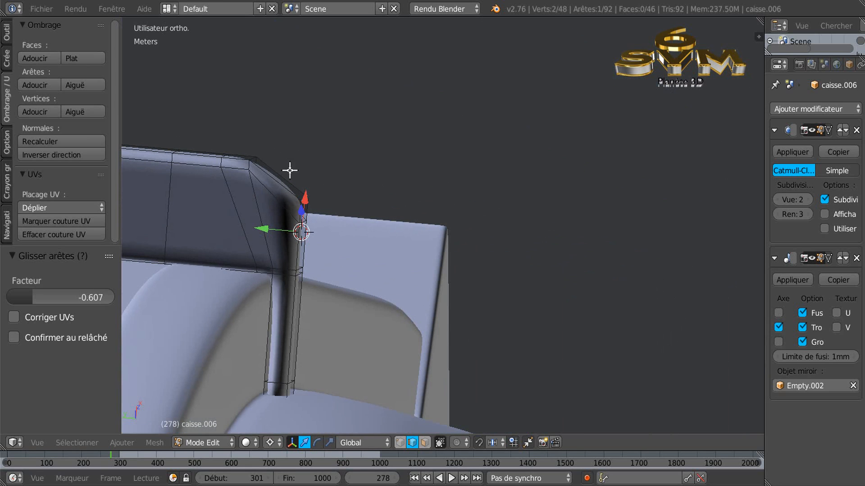
middle_click_drag(290, 171, 263, 177)
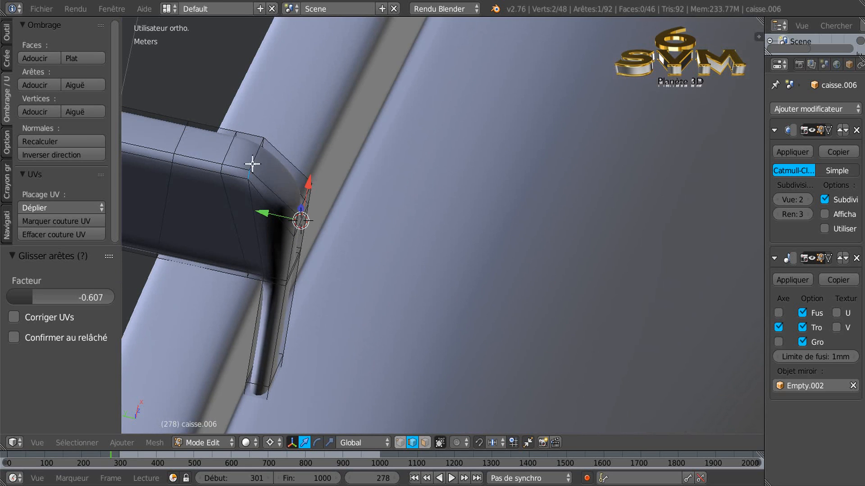
middle_click_drag(363, 175, 223, 63)
middle_click_drag(291, 245, 428, 319)
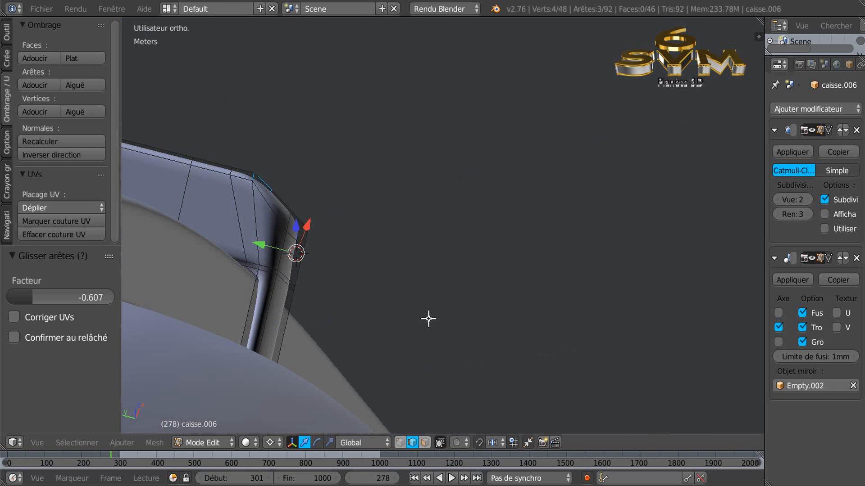
key("g")
key("g")
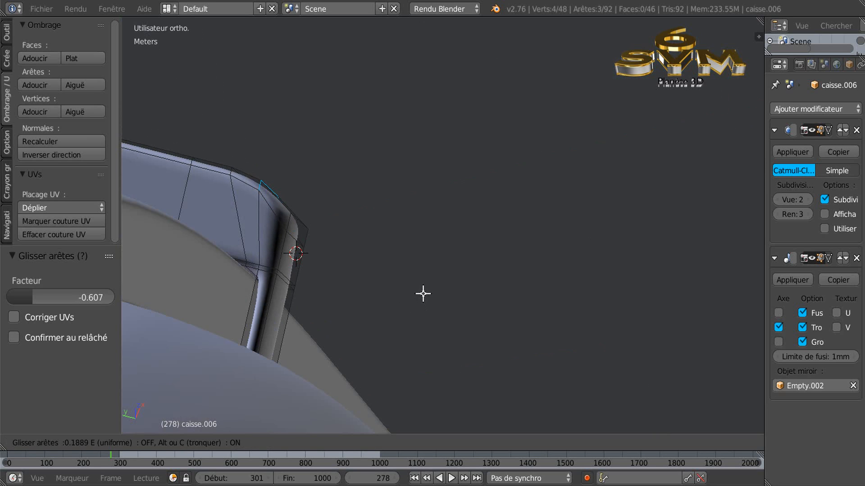
left_click(423, 294)
Select the upper edge on the bar's end face and slide it back toward the top by a factor of 0.377
mouse_move(419, 287)
middle_mouse_down()
mouse_move(403, 305)
mouse_move(410, 299)
middle_mouse_up()
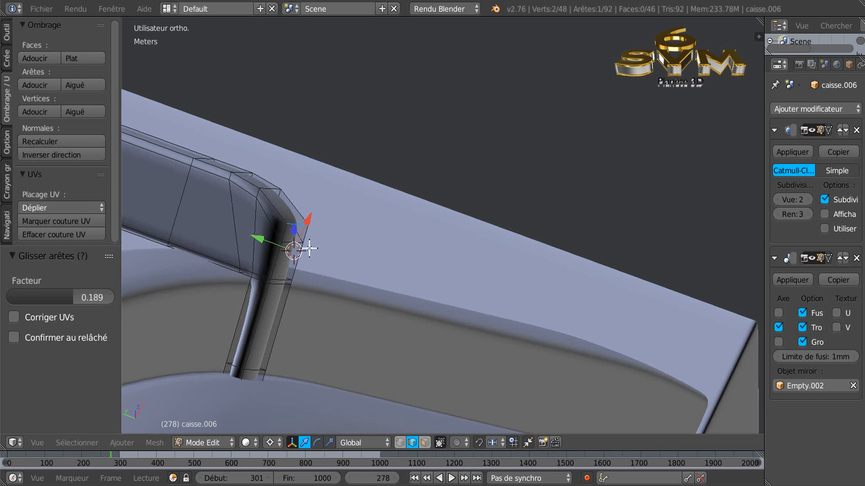
scroll(309, 248, "up", 4)
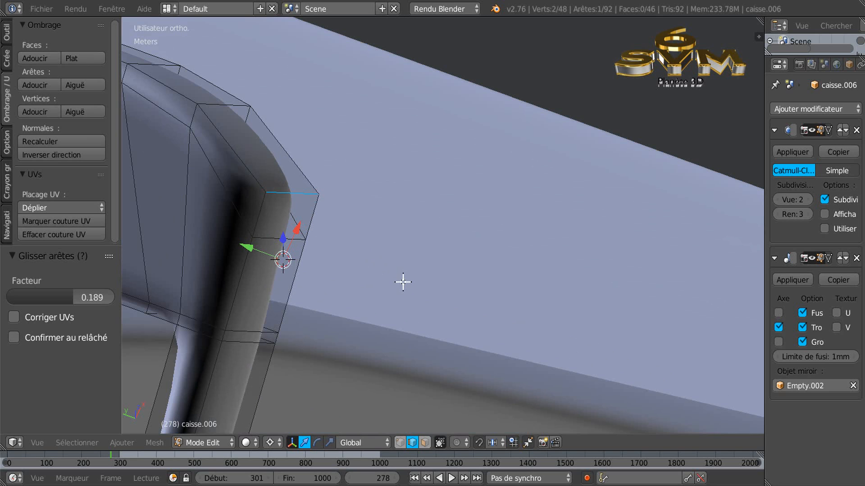
key("g")
key("g")
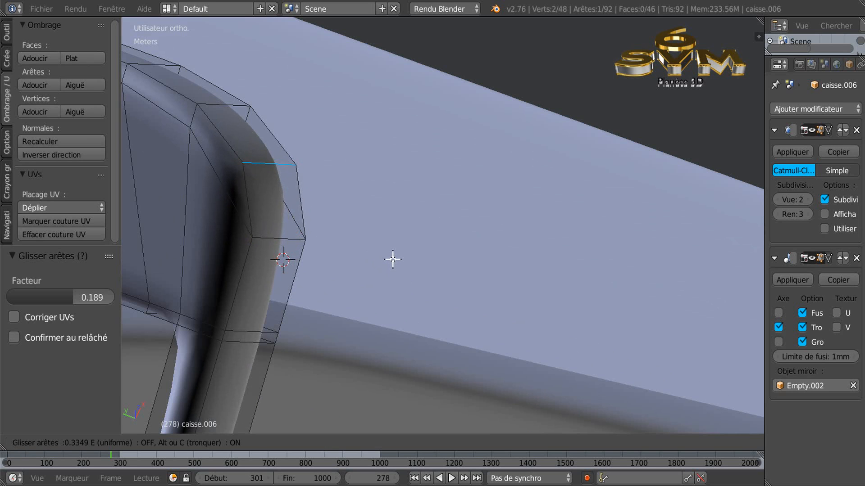
left_click(392, 257)
Try adding one more edge loop across the long span of the bar, and undo it
scroll(401, 265, "down", 5)
middle_click_drag(401, 267, 435, 241)
scroll(340, 263, "up", 3)
middle_click_drag(334, 244, 308, 276)
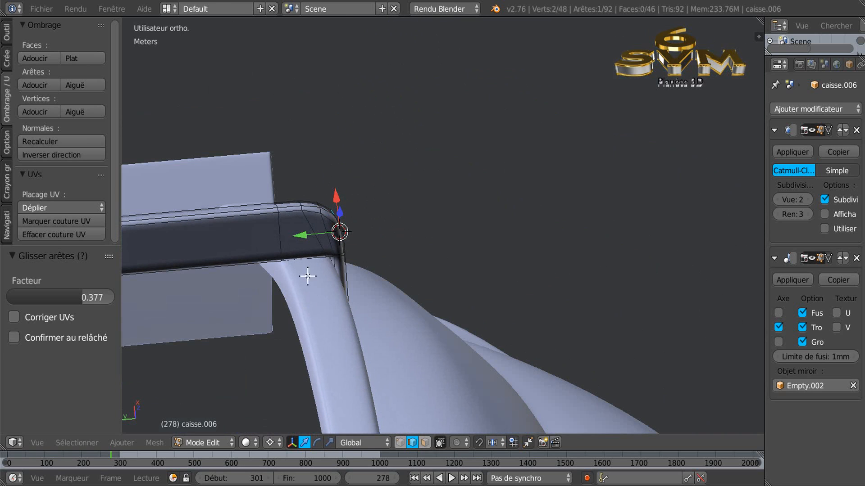
key("ctrl+r")
left_click(259, 217)
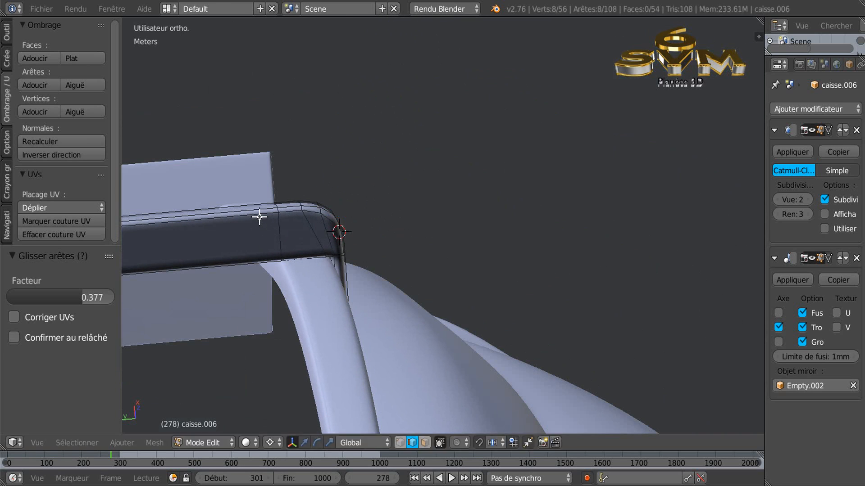
left_click(569, 204)
scroll(560, 242, "down", 4)
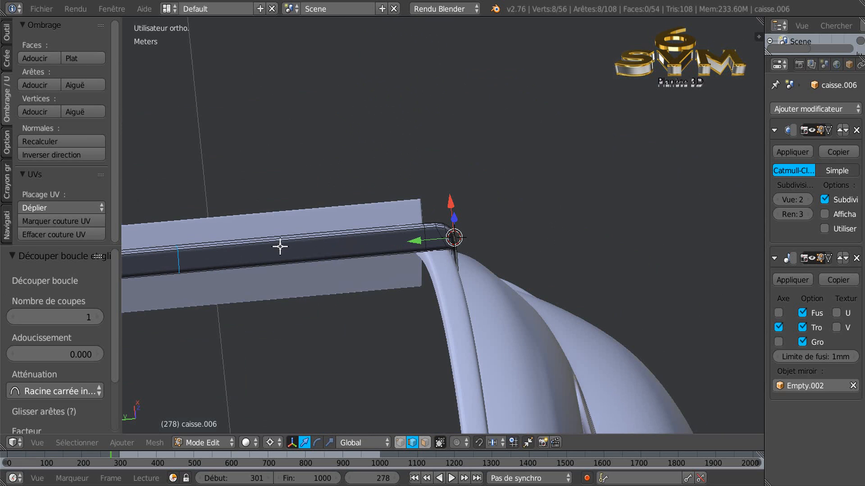
key("ctrl+z")
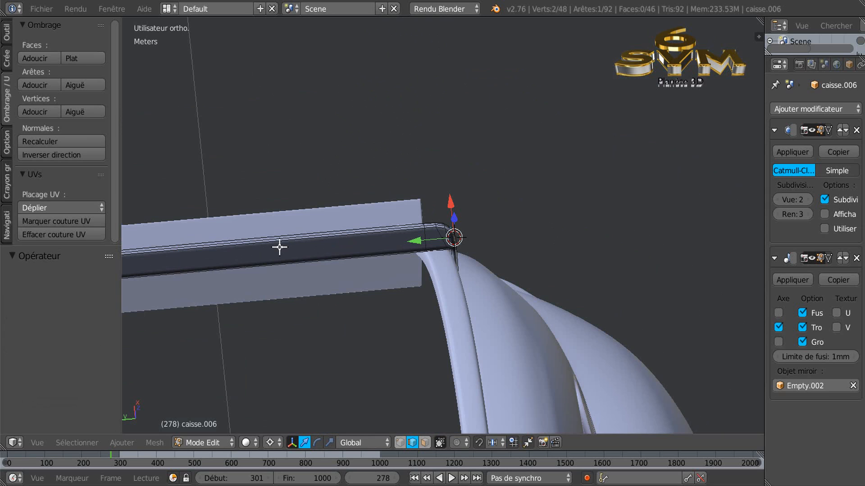
Add an edge loop across the bar's long span and slide it close to the bar's outer end
key("ctrl+r")
left_click(279, 247)
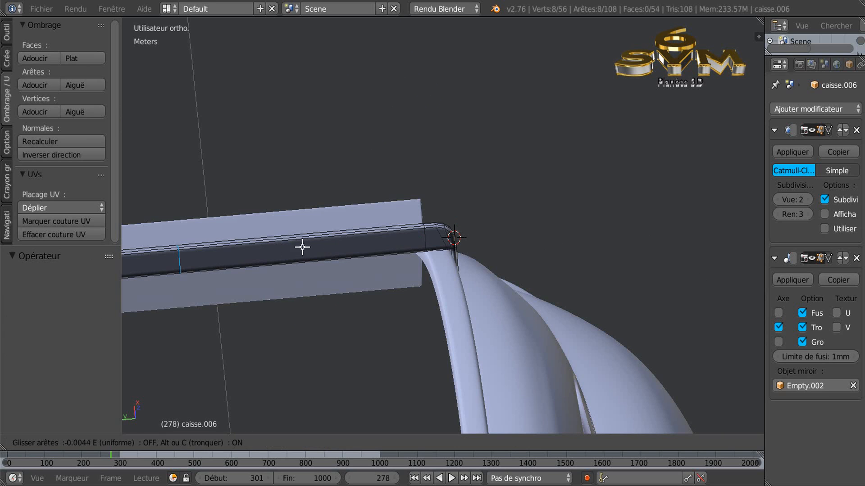
left_click(523, 226)
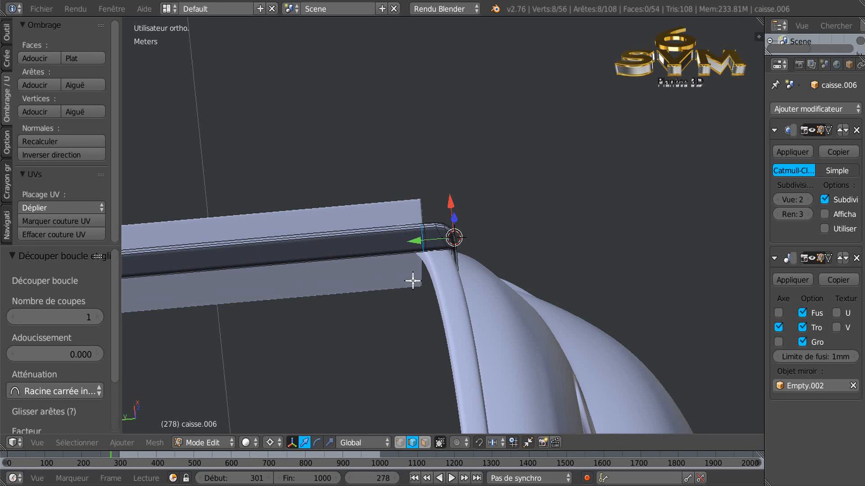
scroll(402, 273, "up", 5)
middle_click_drag(391, 257, 405, 244)
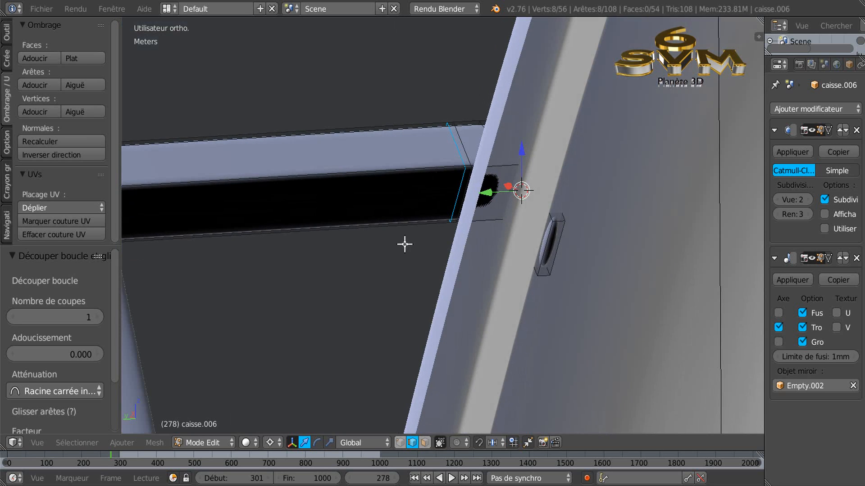
Select the dark face running along the bar's long span and set the subdivision viewport level to 0
left_click(426, 443)
right_click(384, 197)
middle_click_drag(384, 197, 337, 233)
scroll(378, 203, "up", 1)
scroll(359, 212, "down", 8)
scroll(374, 203, "down", 1)
scroll(349, 172, "up", 5)
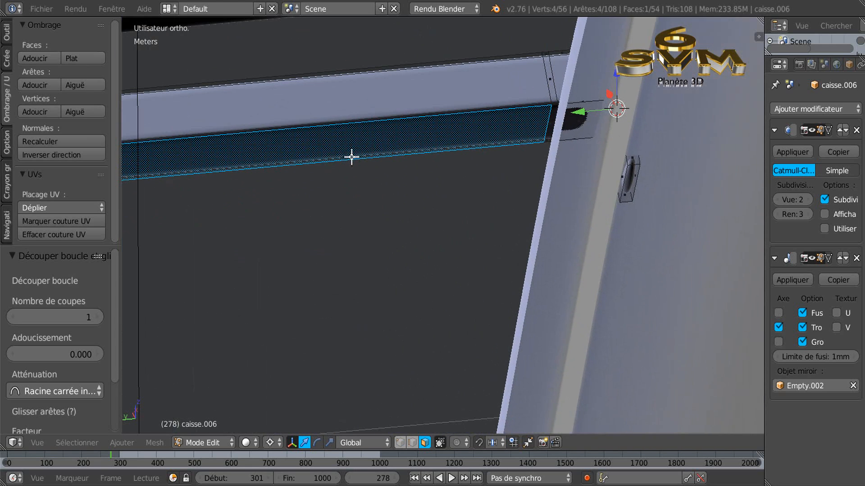
left_click_drag(794, 199, 762, 198)
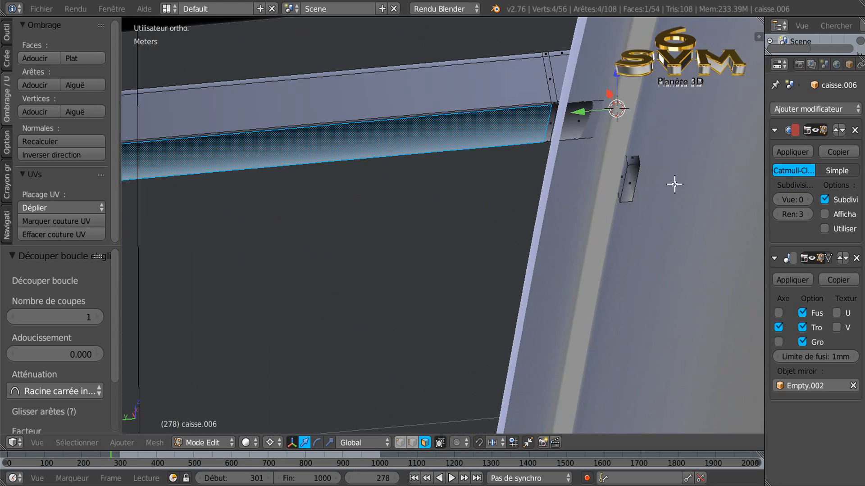
Extend the selection with the two narrow strip faces that border the bar's long face
middle_click_drag(439, 179, 439, 171)
middle_click_drag(353, 168, 579, 193, "shift")
middle_click_drag(242, 193, 319, 196, "shift")
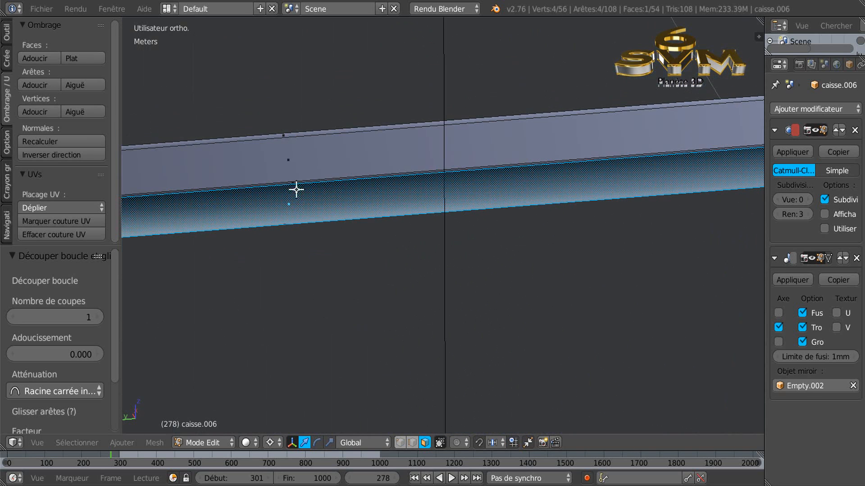
scroll(294, 183, "up", 4)
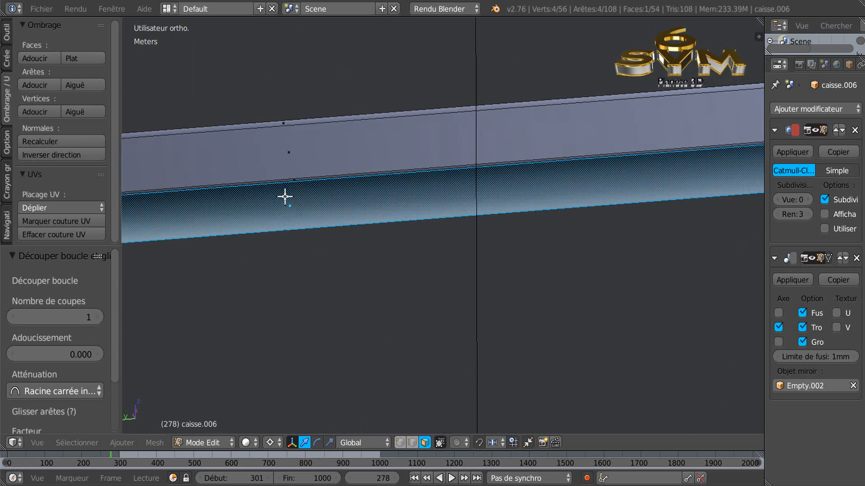
right_click(300, 171, "shift")
middle_click_drag(319, 283, 253, 315)
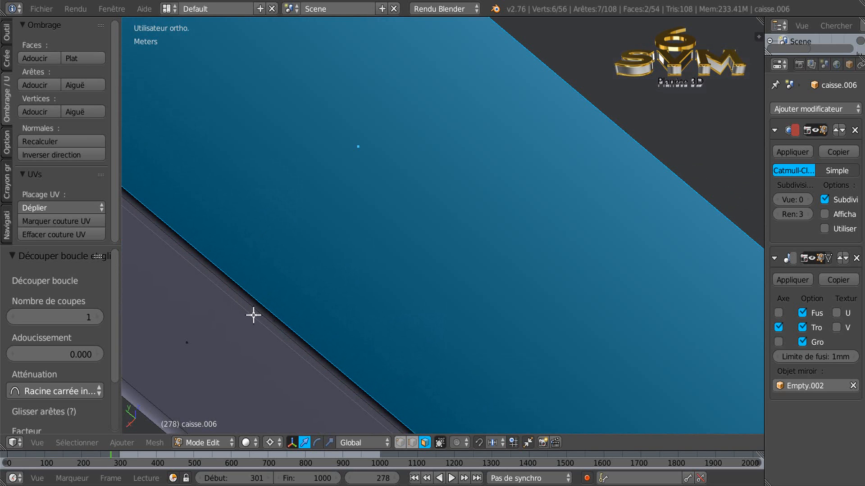
right_click(271, 316, "shift")
scroll(272, 316, "down", 6)
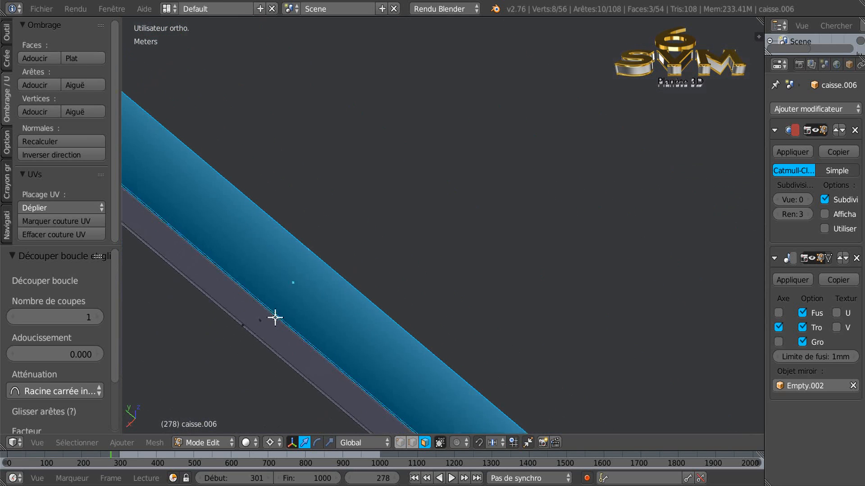
In front view, move the selected faces 2.19 cm along X, raise them slightly along Z, and shift them back -7.299 mm along X
middle_click_drag(294, 325, 303, 350)
middle_click_drag(337, 308, 332, 357)
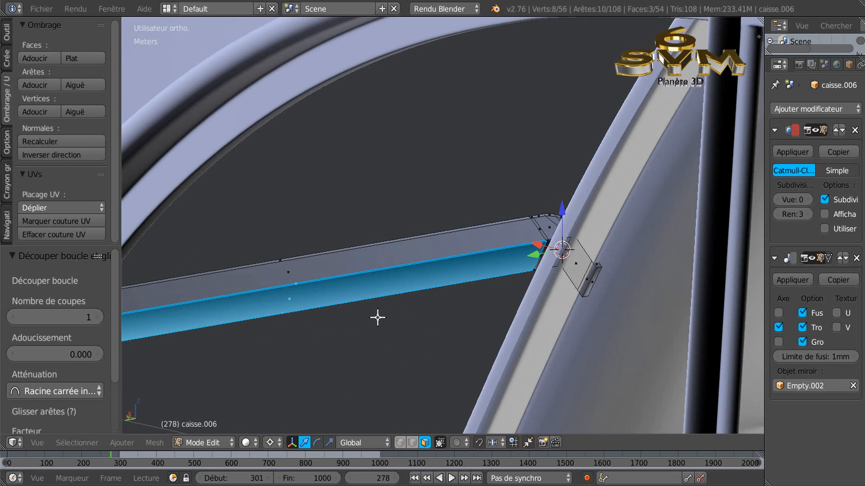
middle_click_drag(416, 302, 414, 304)
scroll(429, 299, "down", 3)
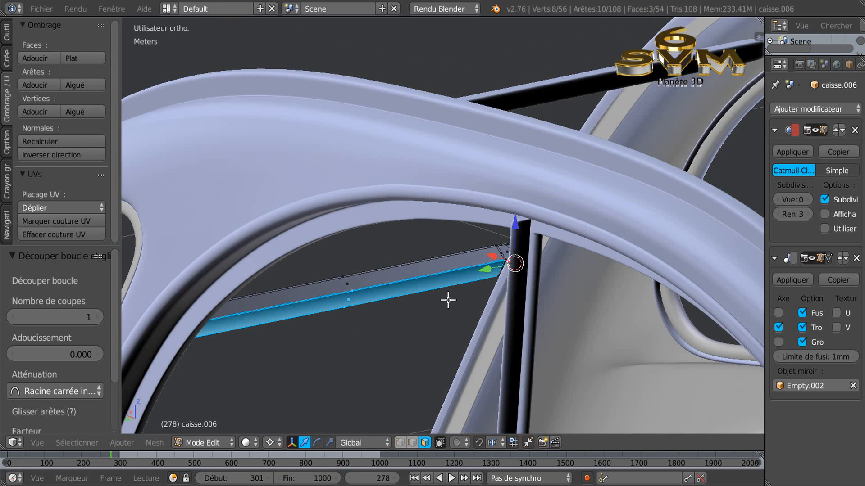
key("KP_1")
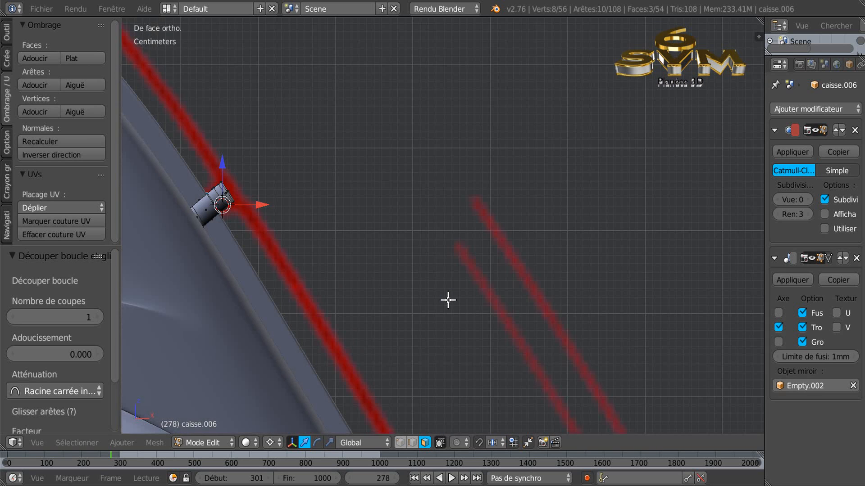
middle_click_drag(331, 246, 495, 234, "shift")
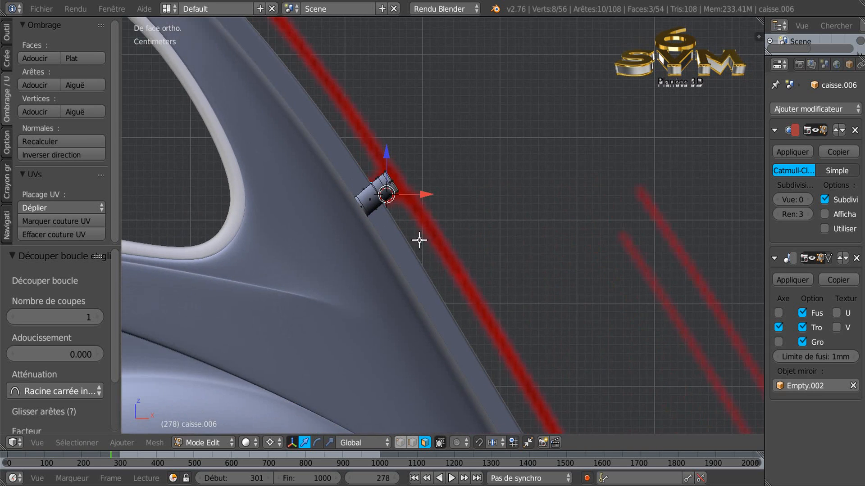
scroll(377, 245, "up", 2)
left_click_drag(434, 178, 449, 161)
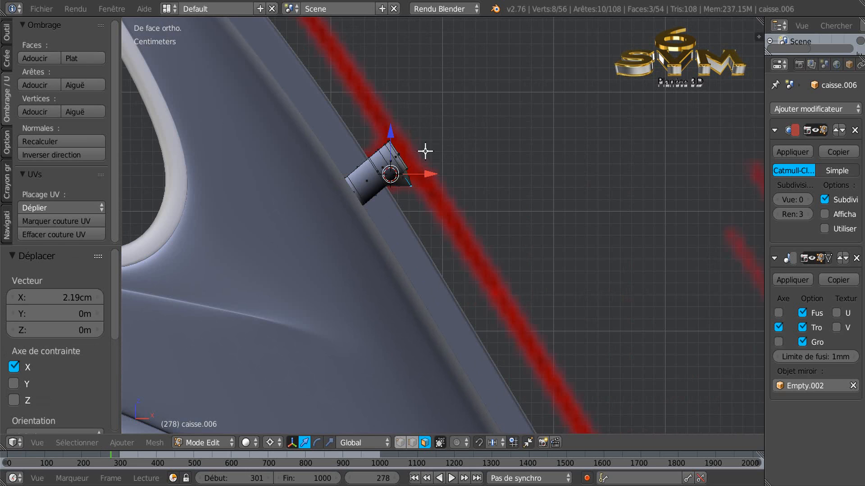
left_click_drag(390, 131, 390, 122)
left_click_drag(428, 174, 422, 176)
Return to Object mode and set the bar's subdivision viewport level to 2
middle_click_drag(450, 168, 453, 190)
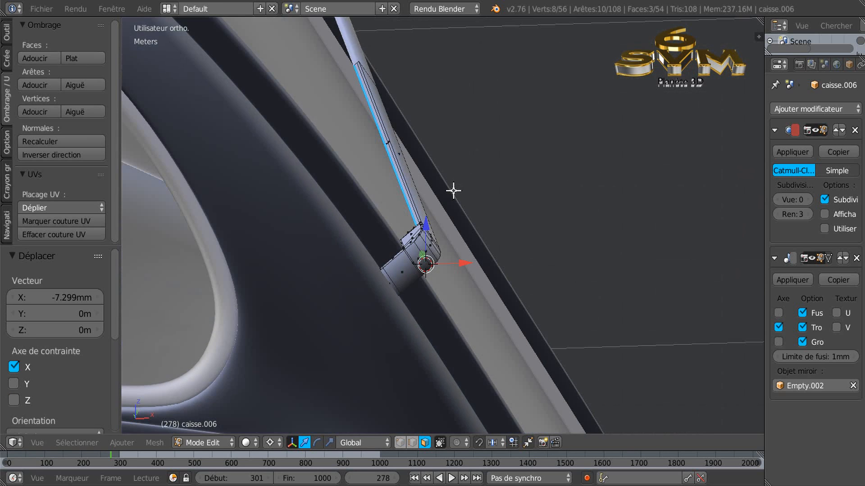
scroll(421, 231, "up", 2)
middle_click_drag(420, 230, 420, 240)
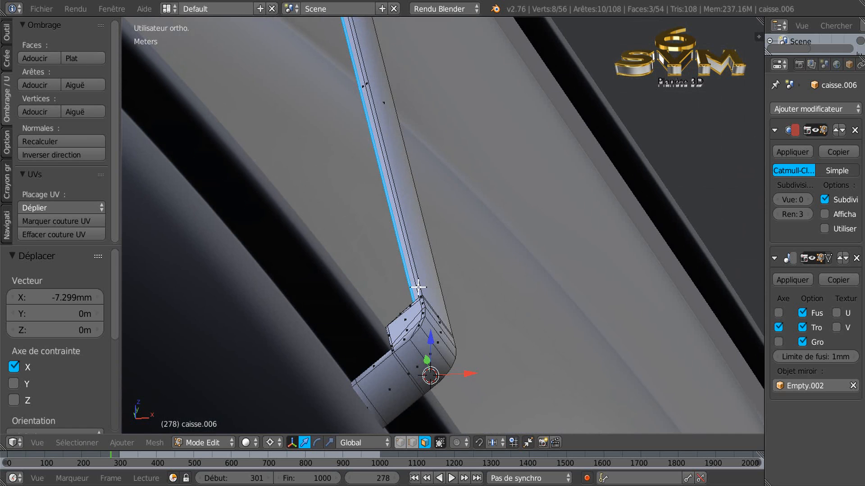
key("Tab")
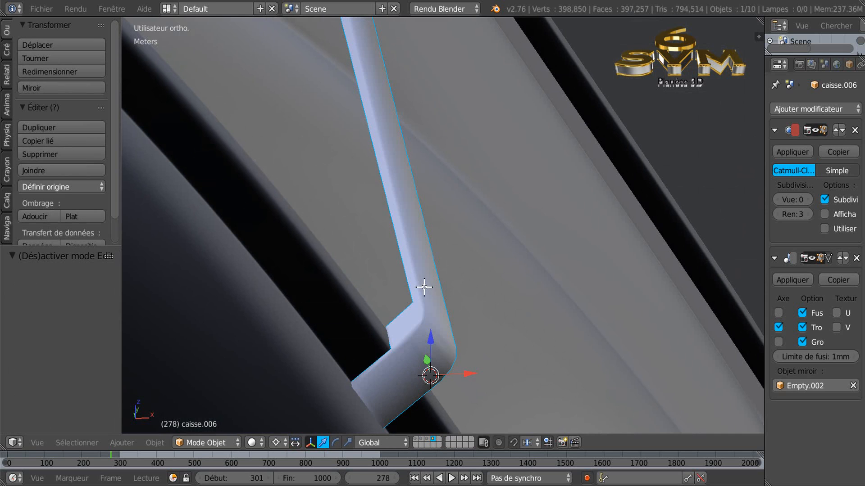
scroll(424, 288, "down", 2)
middle_click_drag(424, 288, 463, 303)
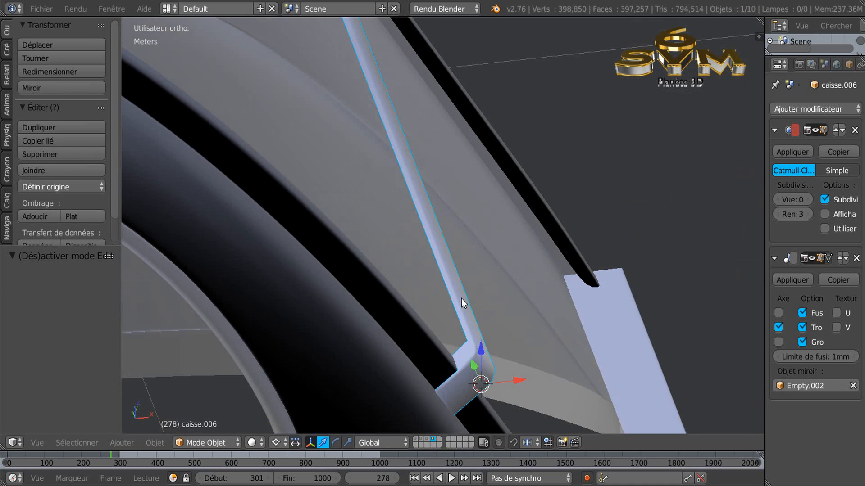
left_click(809, 200)
left_click(809, 200)
middle_click_drag(579, 317, 504, 220)
scroll(476, 263, "up", 3)
middle_click_drag(461, 264, 444, 271)
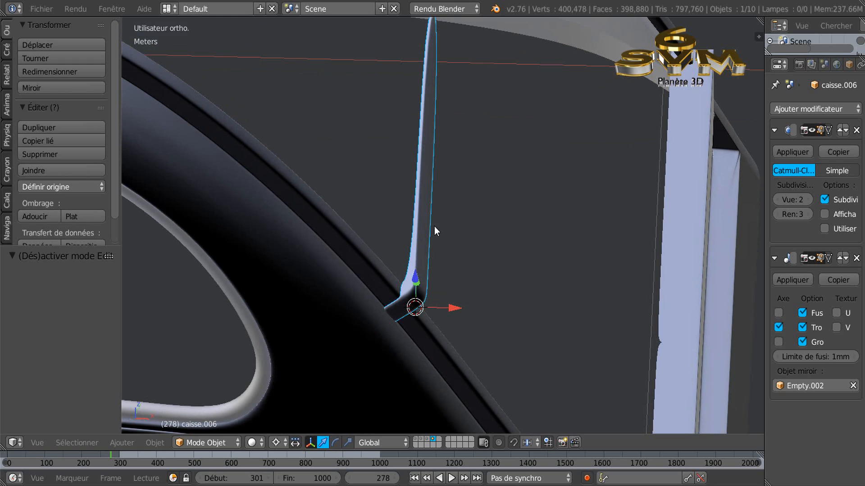
Add an edge loop around the bar's long span and slide it close to the mirror centre
key("Tab")
middle_click_drag(428, 220, 294, 239)
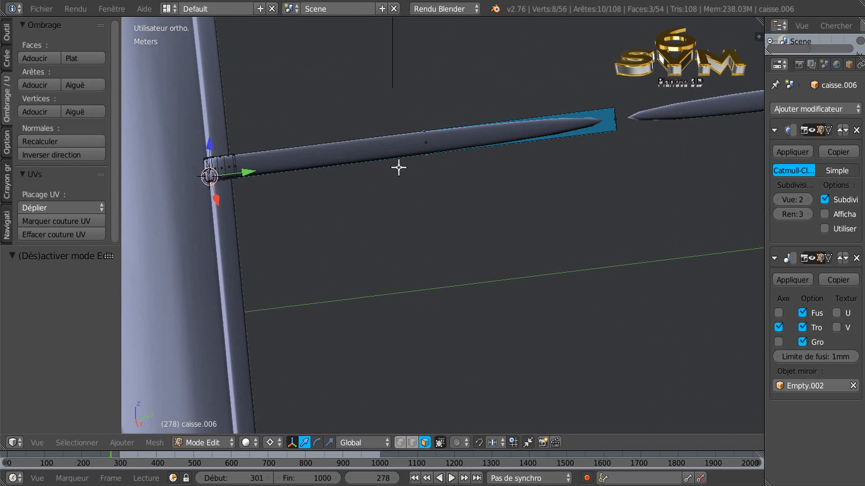
key("ctrl+r")
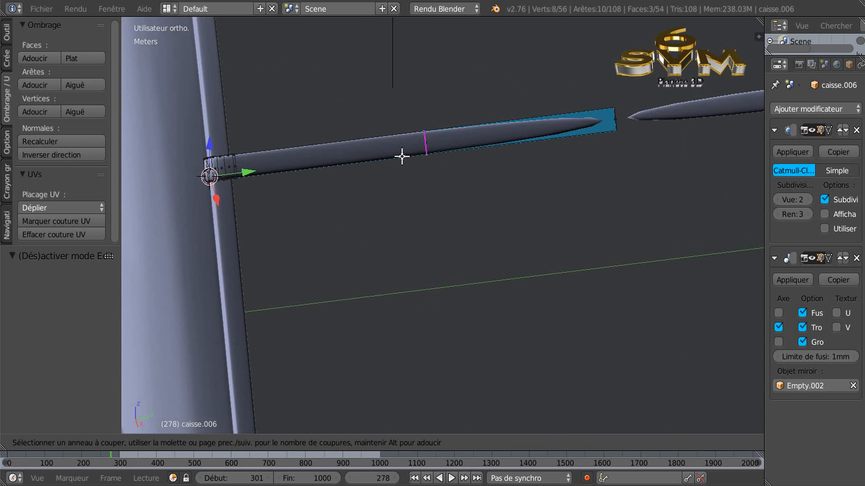
left_click(403, 155)
left_click(626, 132)
Add another edge loop to the long span and slide it toward the bar's end tab
middle_click_drag(453, 230, 452, 259)
middle_click_drag(446, 321, 444, 191, "shift")
middle_click_drag(419, 249, 393, 253)
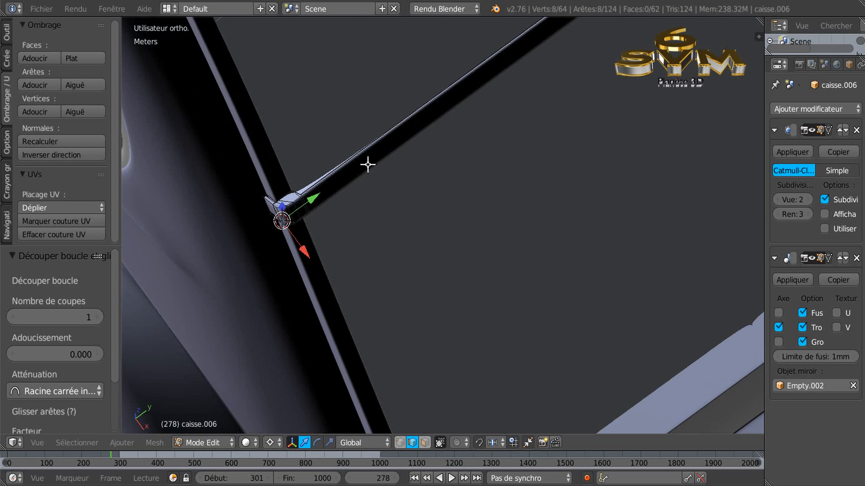
key("ctrl+r")
left_click(366, 166)
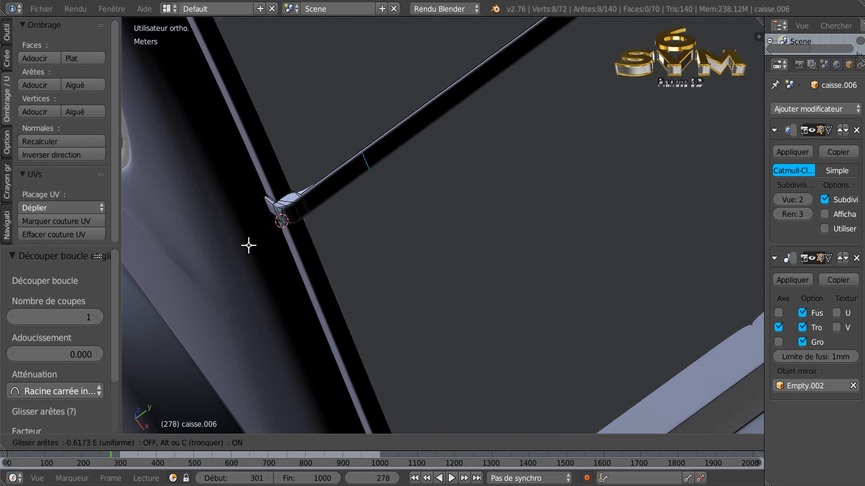
left_click(213, 271)
Examine the smoothed crossbar along its full length, including the end tabs and the mirrored joint at the centre
middle_click_drag(213, 271, 484, 174)
scroll(255, 248, "up", 5)
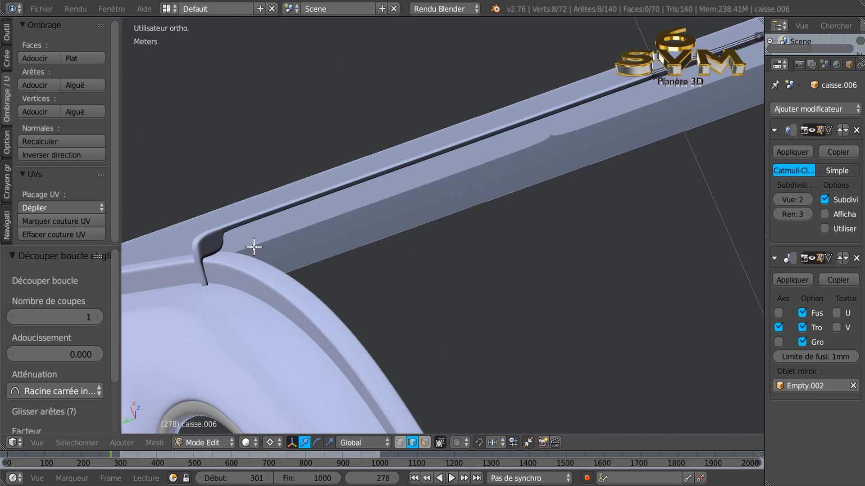
scroll(254, 247, "down", 3)
middle_click_drag(332, 251, 356, 259)
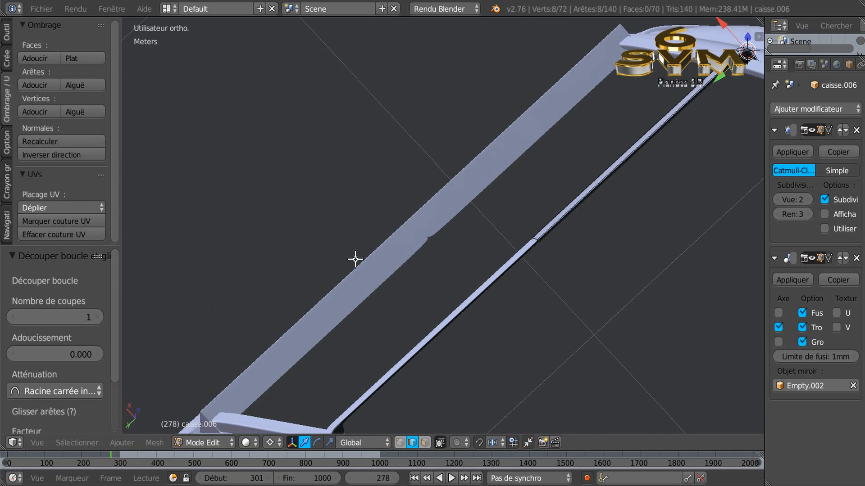
middle_click_drag(525, 273, 526, 240)
scroll(341, 273, "down", 4)
middle_click_drag(612, 195, 380, 228)
middle_click_drag(452, 244, 494, 288)
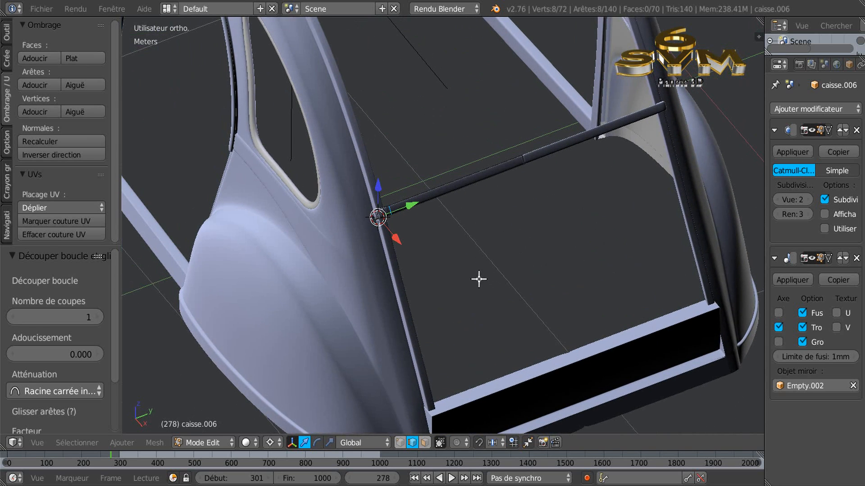
Return to Object mode and display the car body with Material viewport shading
key("Tab")
scroll(424, 254, "up", 2)
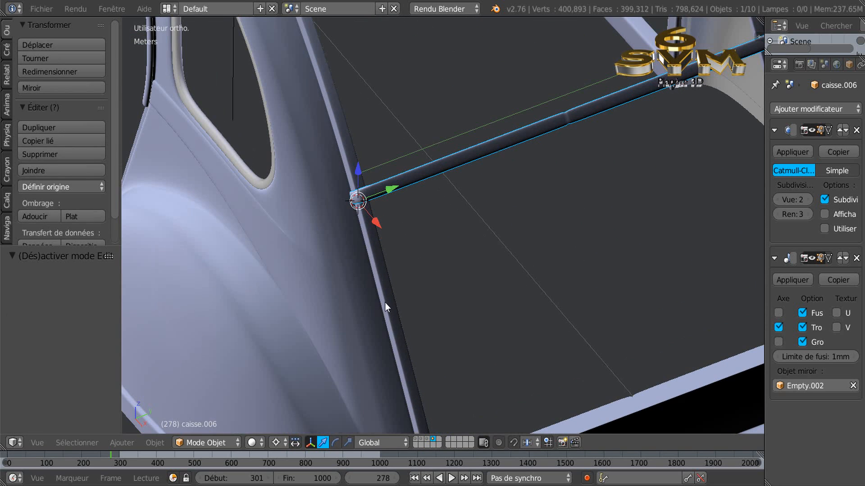
left_click(192, 442)
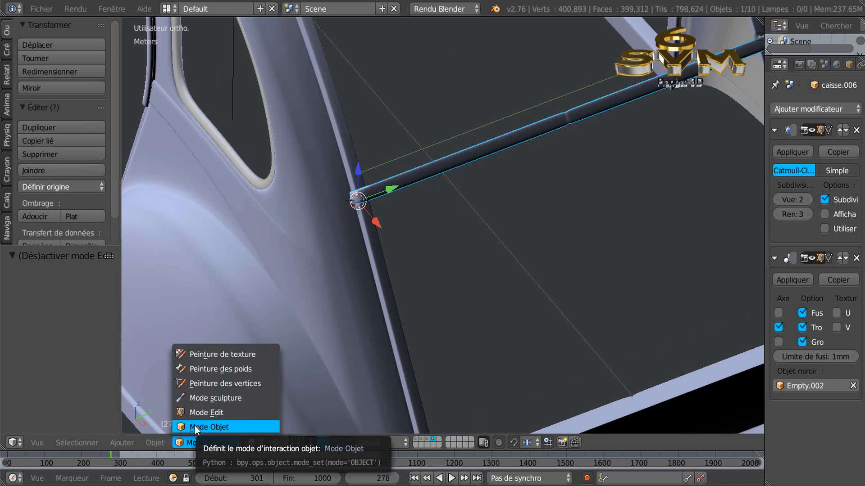
left_click(194, 427)
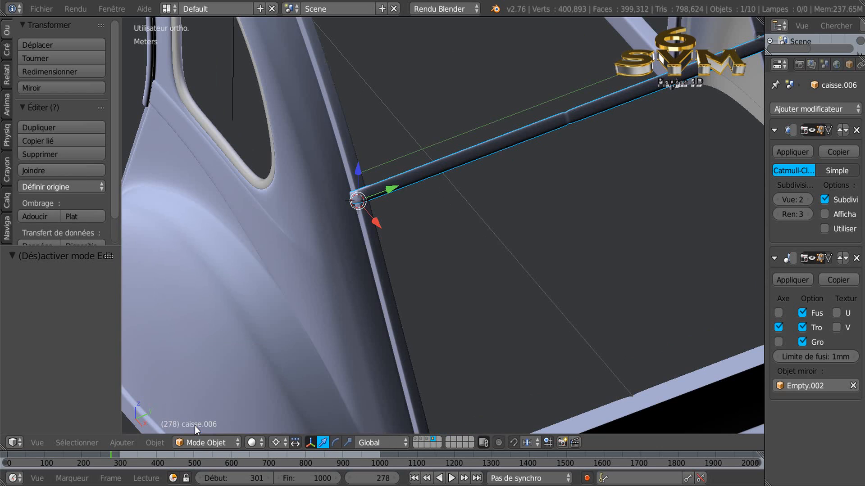
left_click(251, 443)
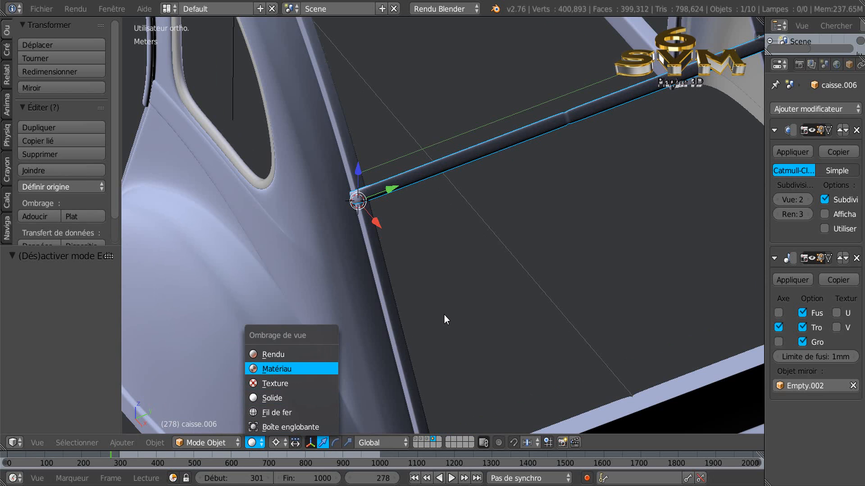
key("Return")
mouse_move(444, 315)
middle_mouse_down()
mouse_move(464, 302)
mouse_move(502, 329)
mouse_move(550, 311)
mouse_move(555, 296)
mouse_move(545, 350)
mouse_move(490, 396)
mouse_move(448, 379)
mouse_move(427, 350)
mouse_move(407, 281)
mouse_move(424, 261)
mouse_move(478, 255)
mouse_move(529, 268)
mouse_move(538, 315)
mouse_move(494, 307)
middle_mouse_up()
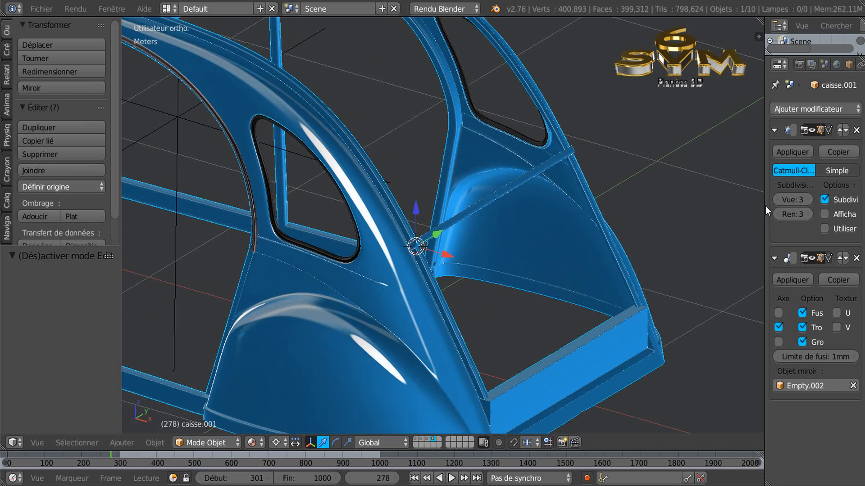
Widen the properties area, add a third material slot to the car body, and create a new material in it
left_click_drag(765, 204, 658, 228)
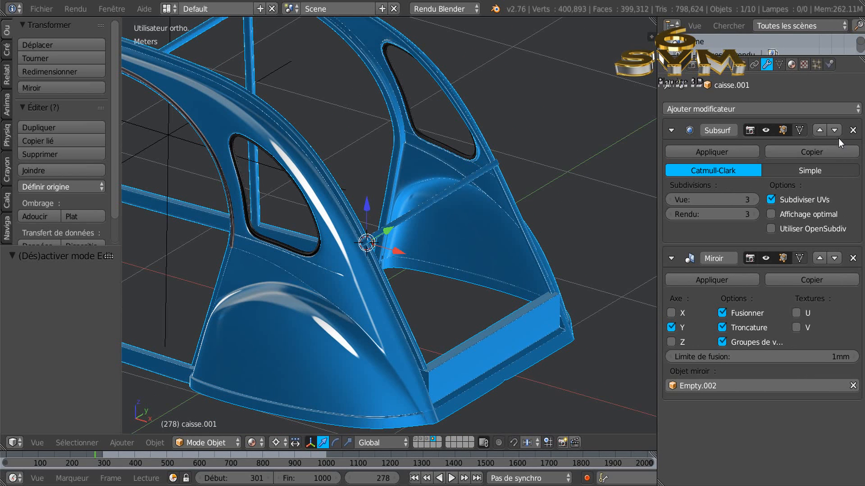
left_click(791, 65)
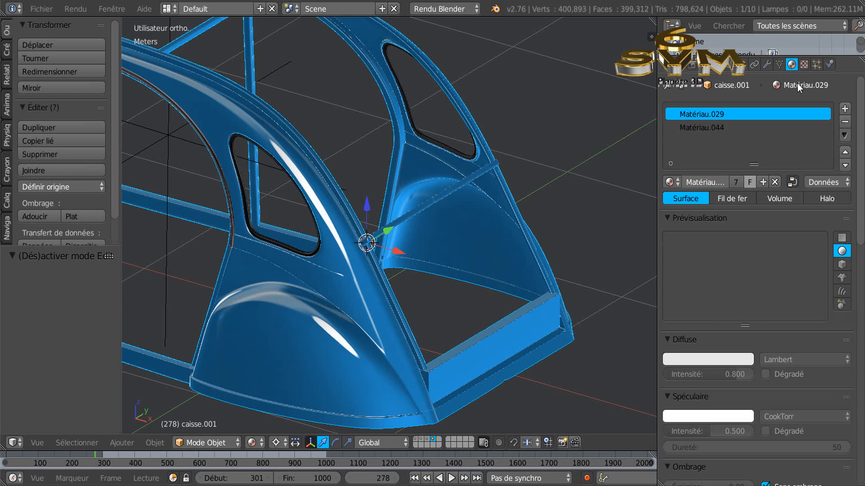
left_click(845, 110)
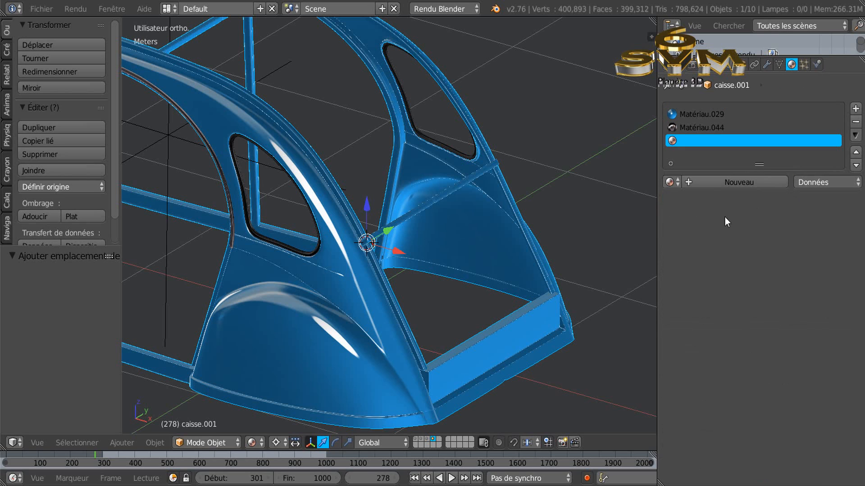
left_click(720, 183)
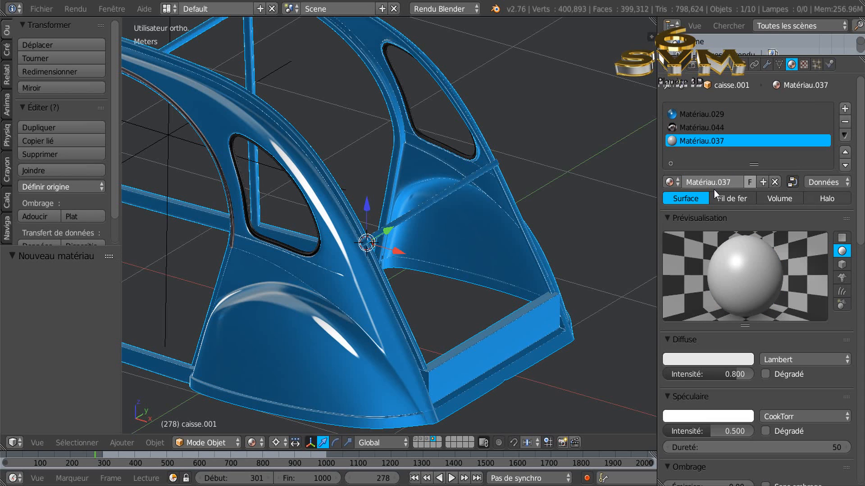
Replace the material in the car body's third slot with the existing chrome material Matériau.131
scroll(683, 267, "down", 5)
scroll(680, 251, "up", 5)
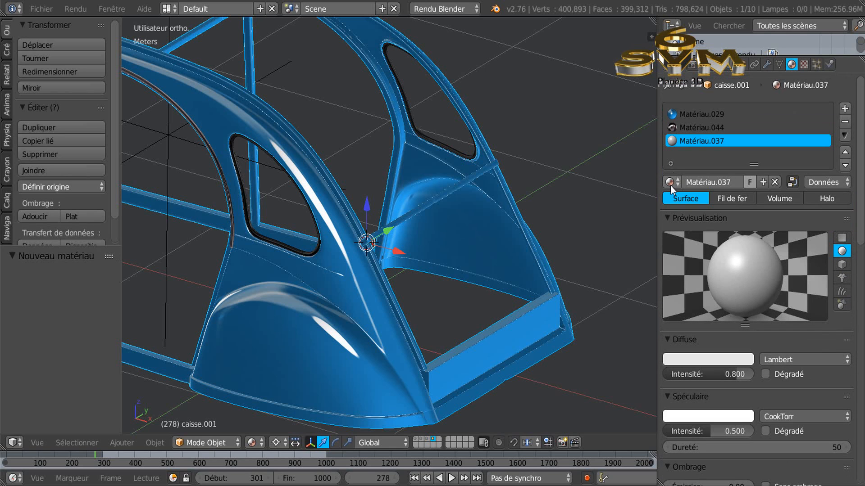
left_click(670, 183)
scroll(668, 282, "down", 20)
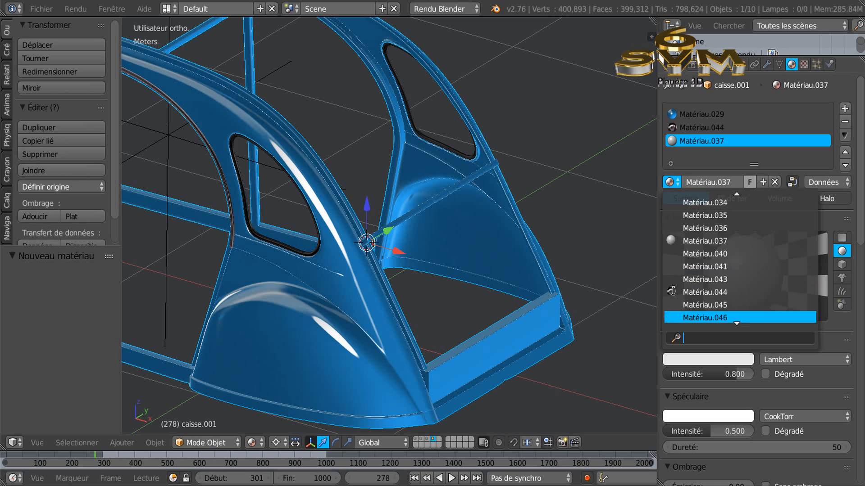
scroll(698, 287, "down", 20)
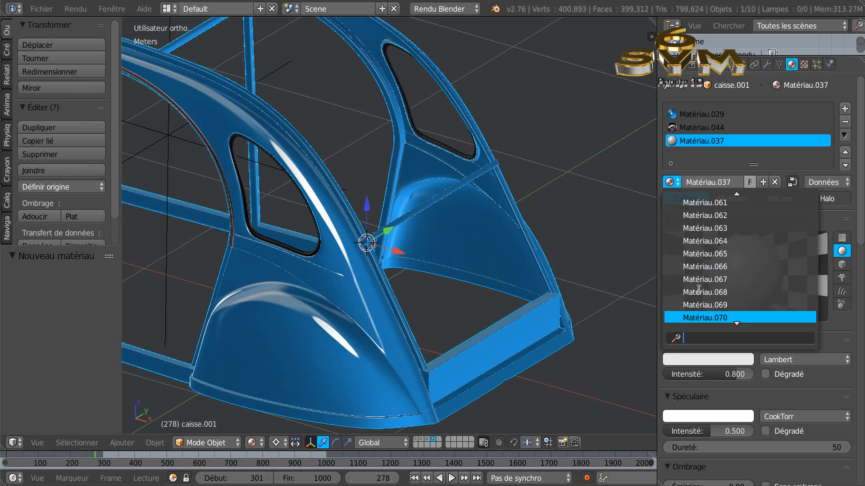
scroll(699, 296, "down", 20)
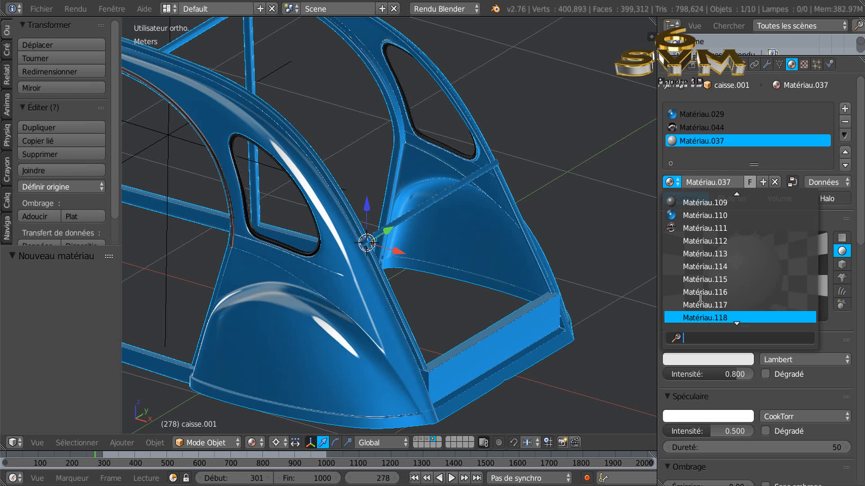
scroll(703, 294, "down", 12)
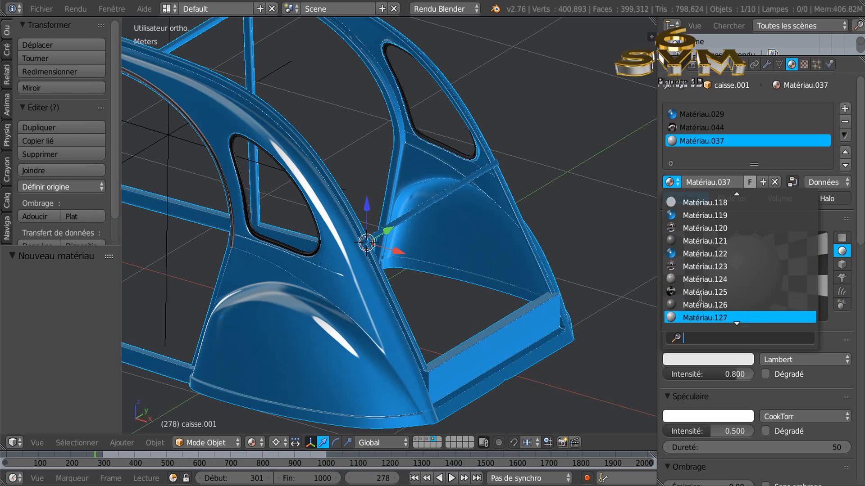
scroll(707, 292, "down", 1)
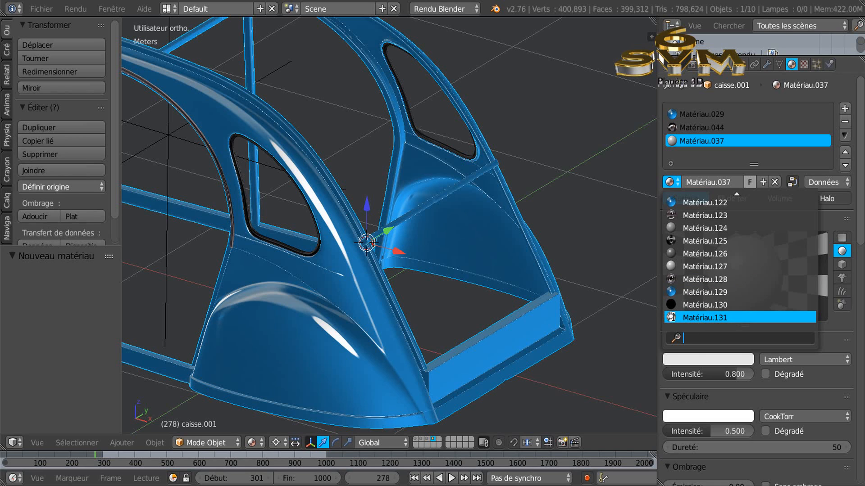
left_click(671, 318)
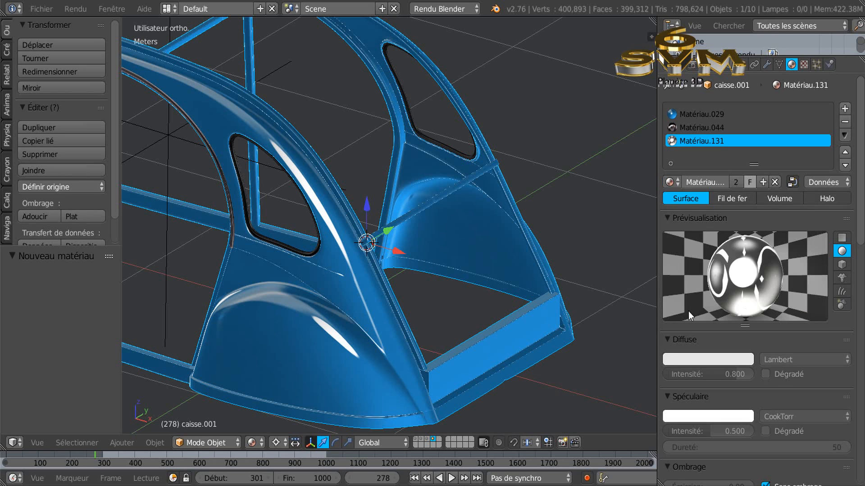
Check the image texture used by Matériau.131 and return to its material settings
scroll(743, 280, "down", 2)
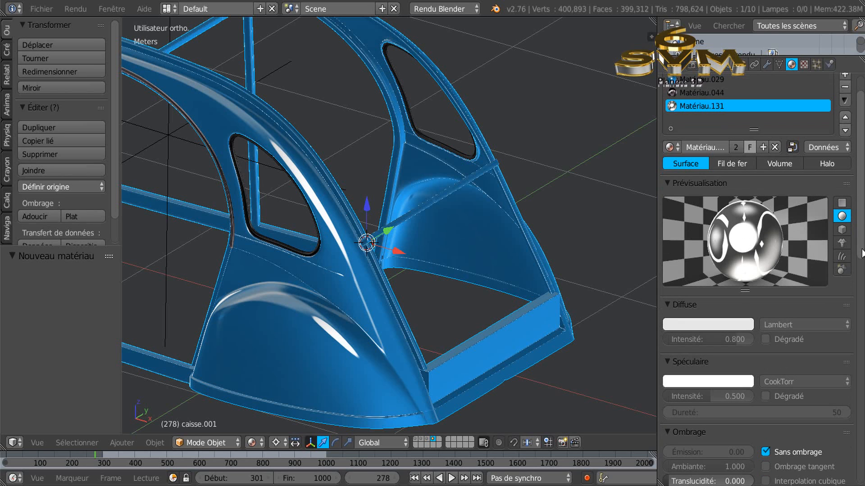
left_click_drag(657, 269, 631, 269)
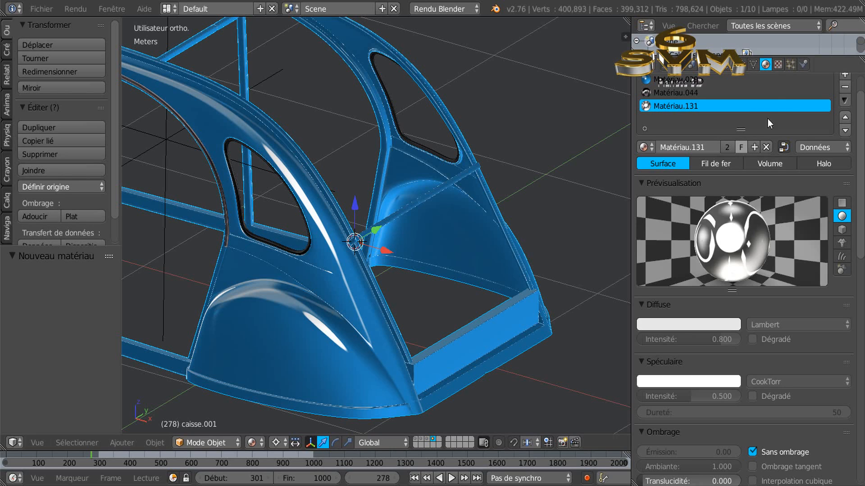
left_click(778, 64)
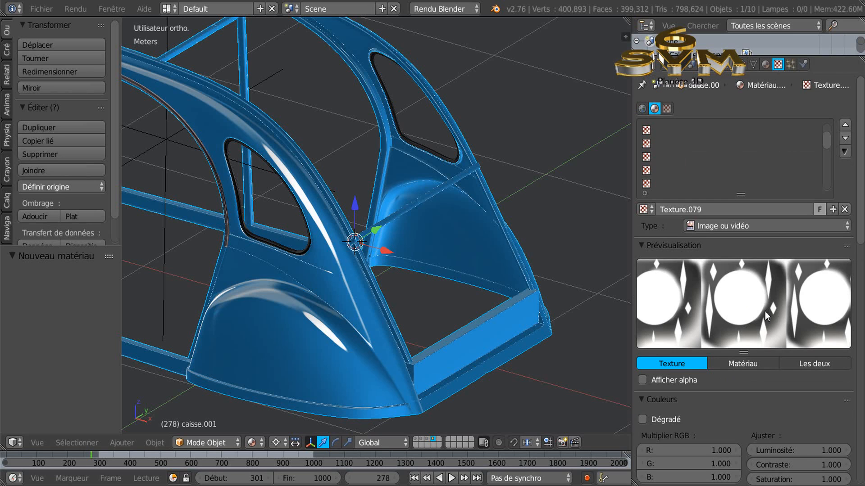
left_click(766, 64)
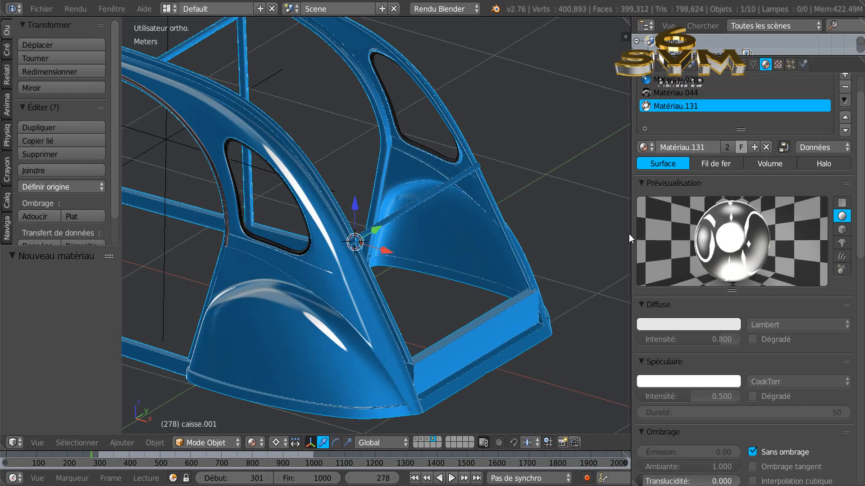
left_click_drag(631, 233, 649, 232)
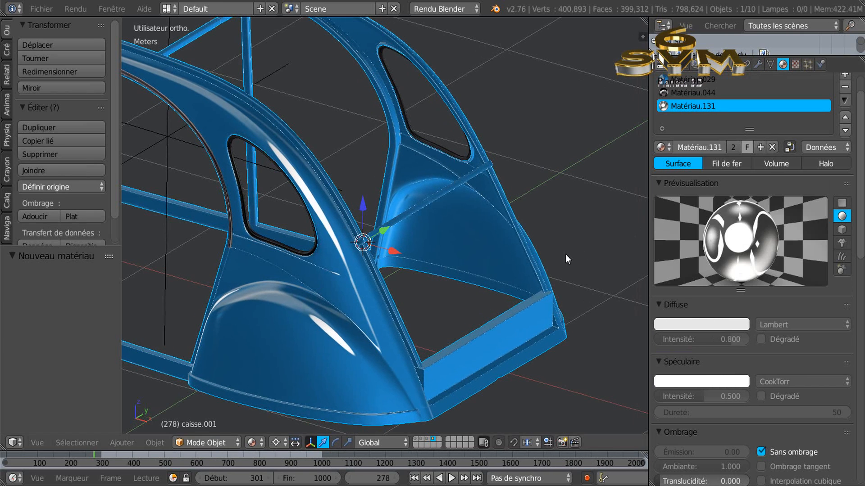
Select the rear crossbar object, enter Edit mode on it and select all of its geometry
key("Tab")
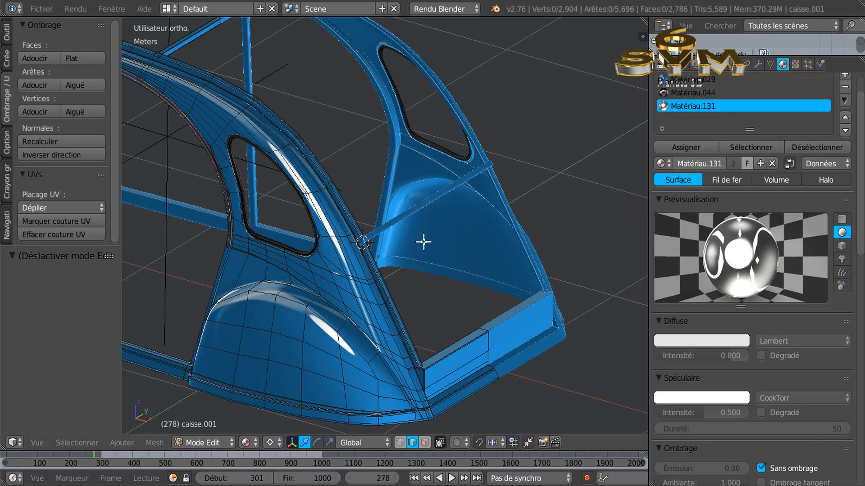
key("Tab")
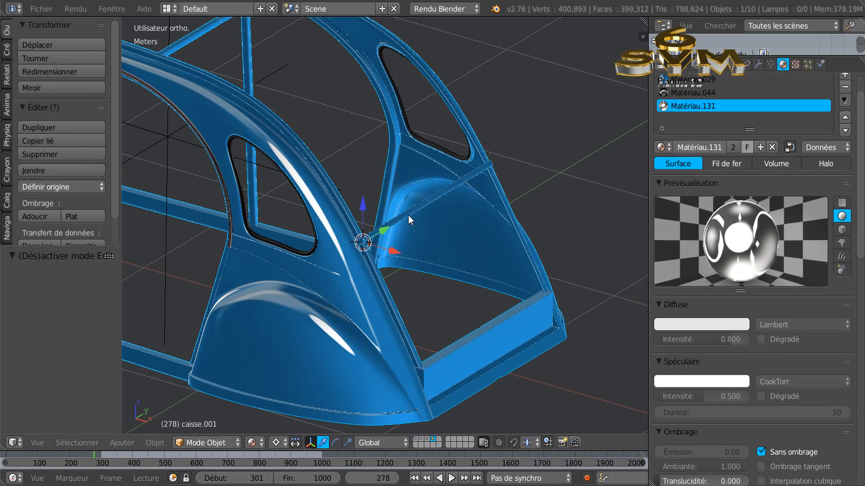
right_click(415, 231)
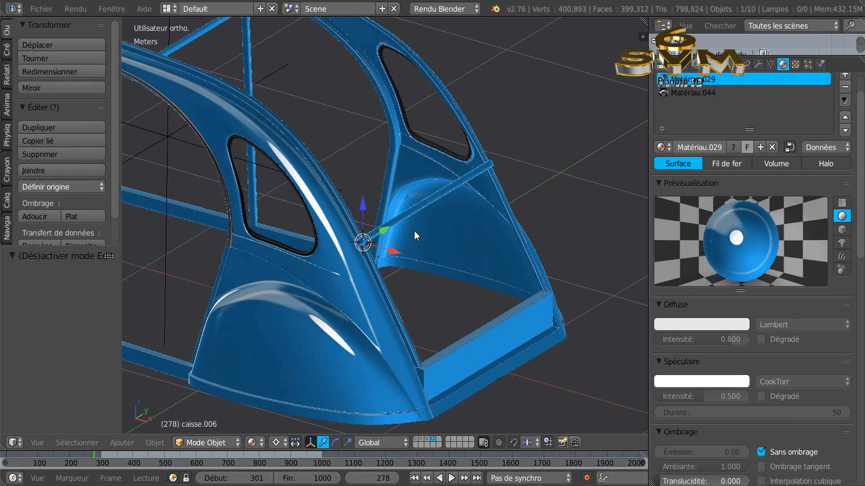
key("Tab")
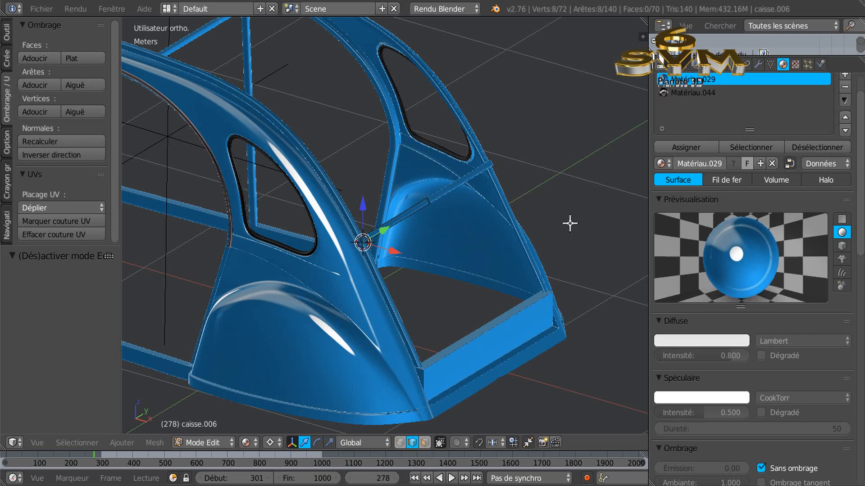
key("a")
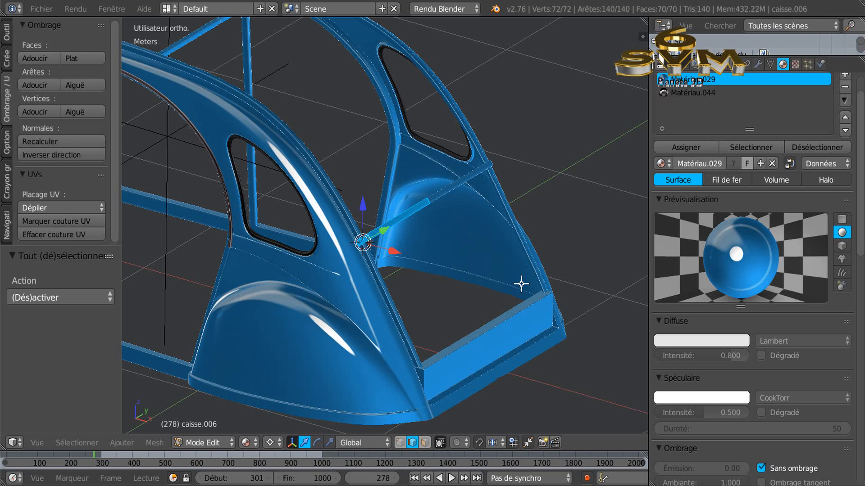
Add a third material slot to the crossbar and create a new material in it
scroll(380, 221, "up", 3)
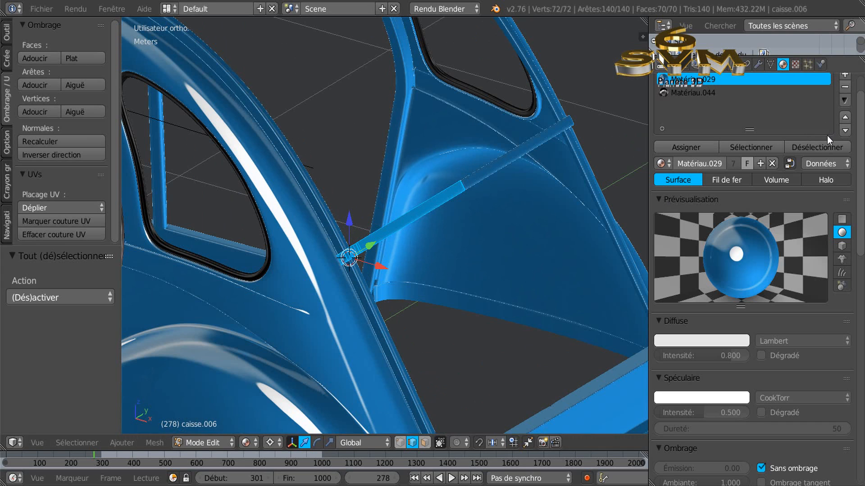
scroll(862, 177, "up", 2)
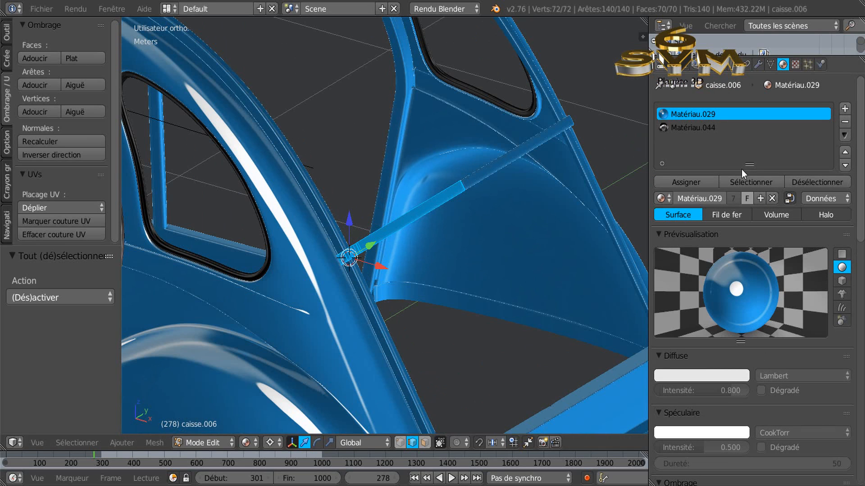
left_click(661, 199)
left_click(661, 198)
left_click(845, 108)
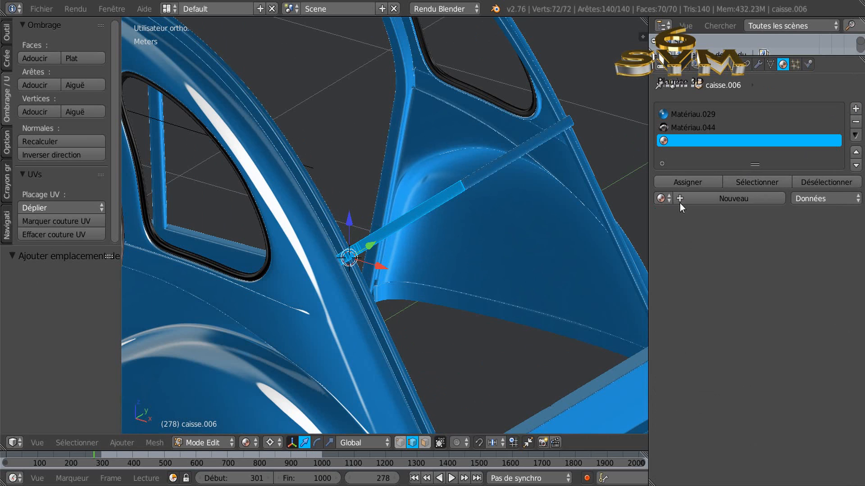
left_click(717, 201)
Switch the crossbar's third slot to Matériau.131 and assign it to all the selected faces
scroll(664, 287, "down", 3)
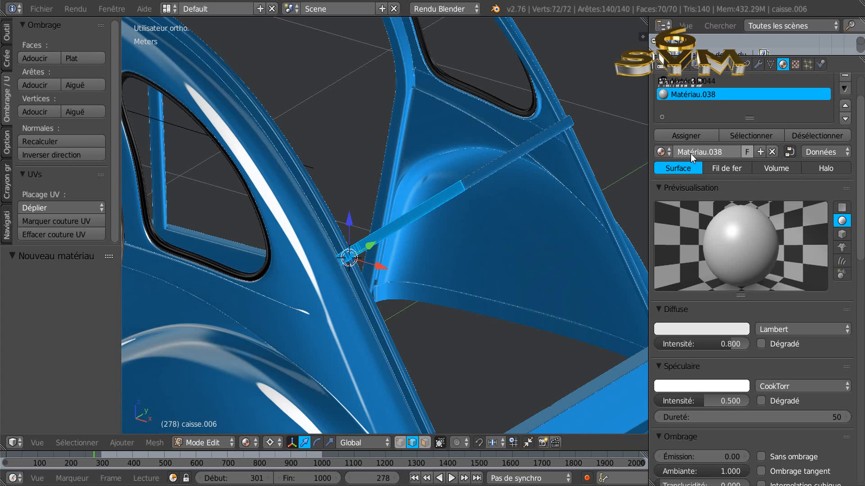
left_click(661, 154)
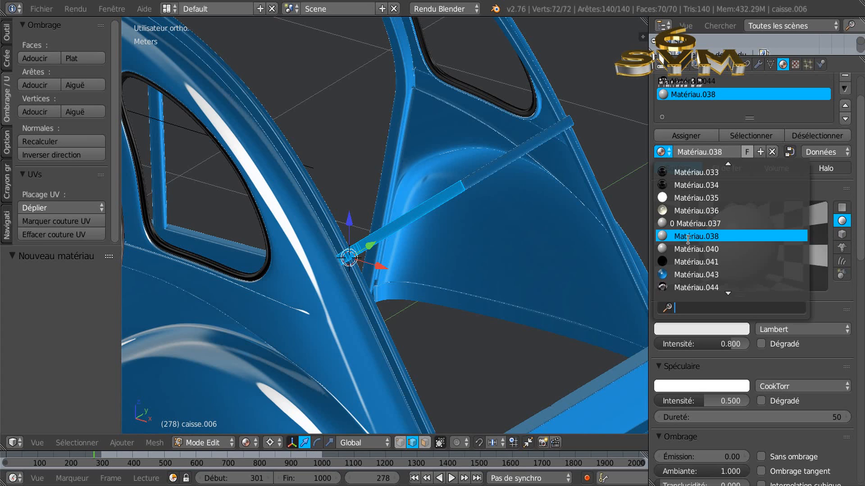
scroll(688, 244, "down", 10)
scroll(691, 262, "down", 20)
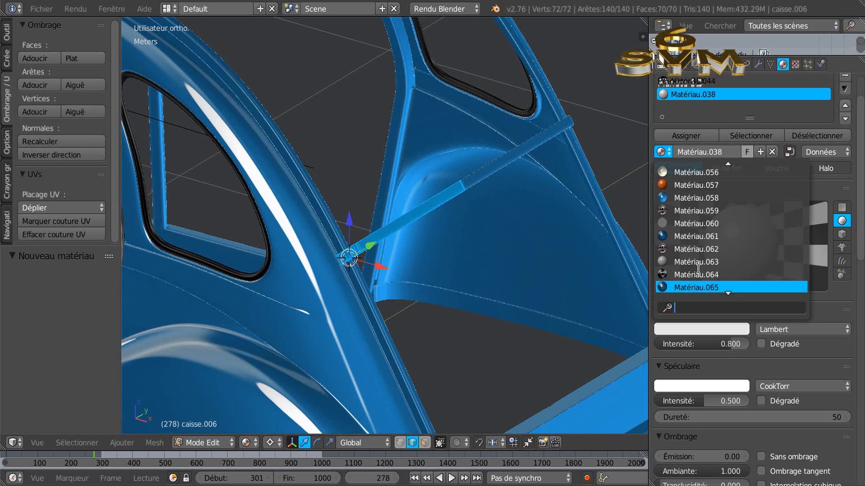
scroll(712, 263, "down", 20)
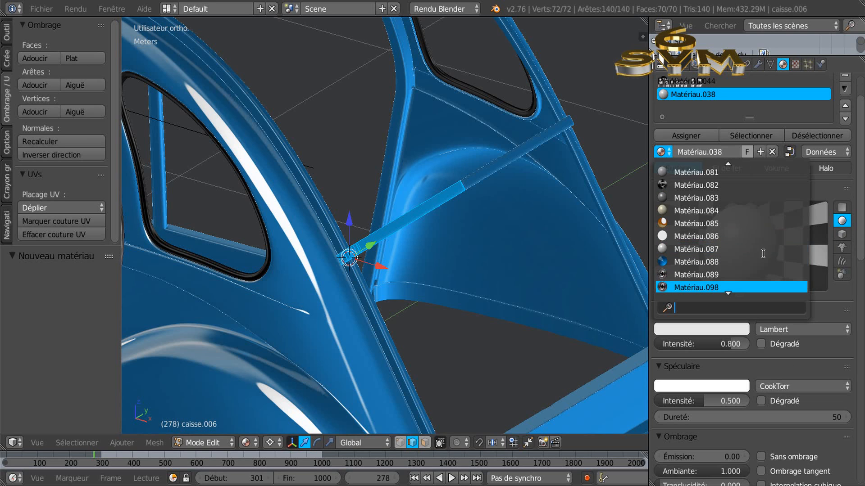
scroll(760, 254, "down", 20)
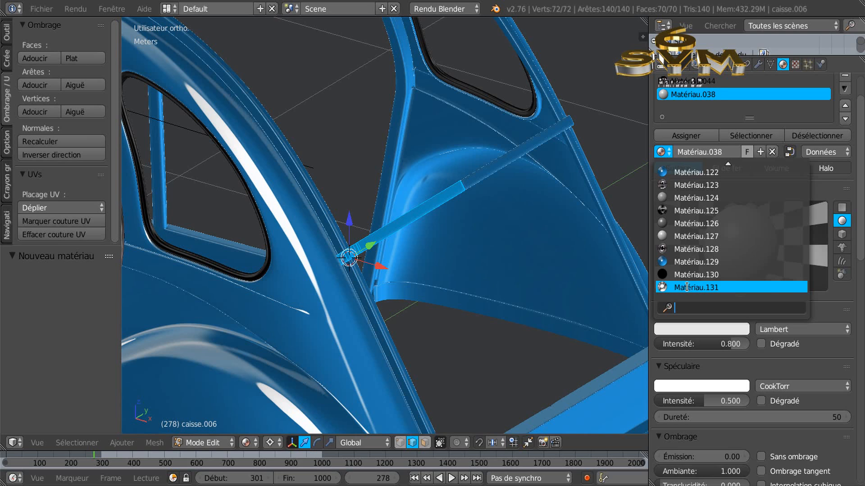
left_click(687, 287)
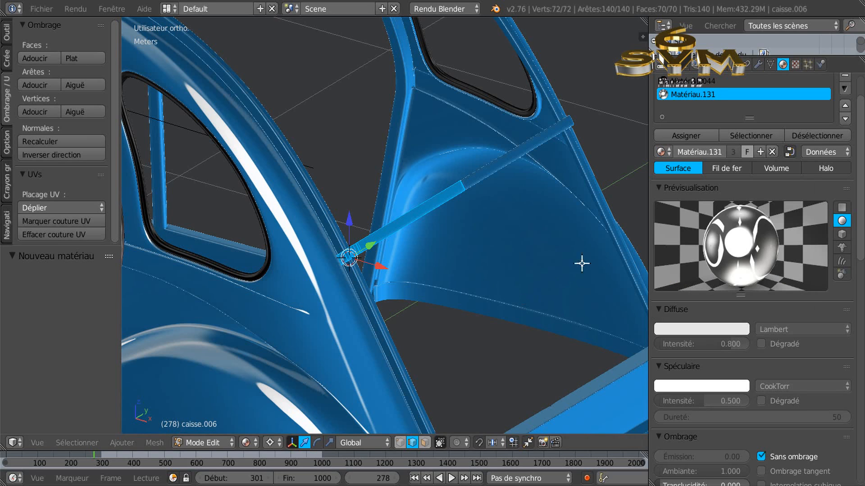
left_click(690, 136)
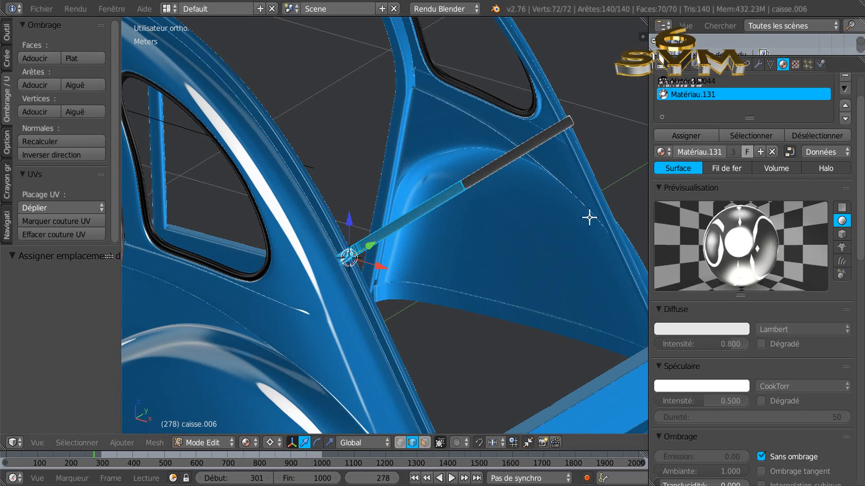
Return to Object mode, deselect everything and narrow the properties area to enlarge the 3D view
key("Tab")
middle_click_drag(563, 239, 426, 302)
key("a")
left_click_drag(648, 183, 815, 189)
scroll(499, 326, "down", 5)
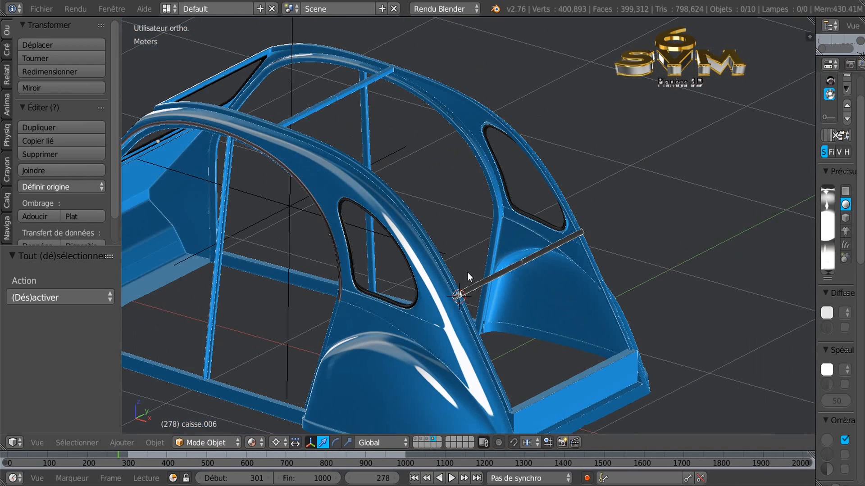
Select the car body and align the camera to a front three-quarter view of the whole body
scroll(351, 256, "up", 2)
middle_click_drag(351, 252, 428, 266)
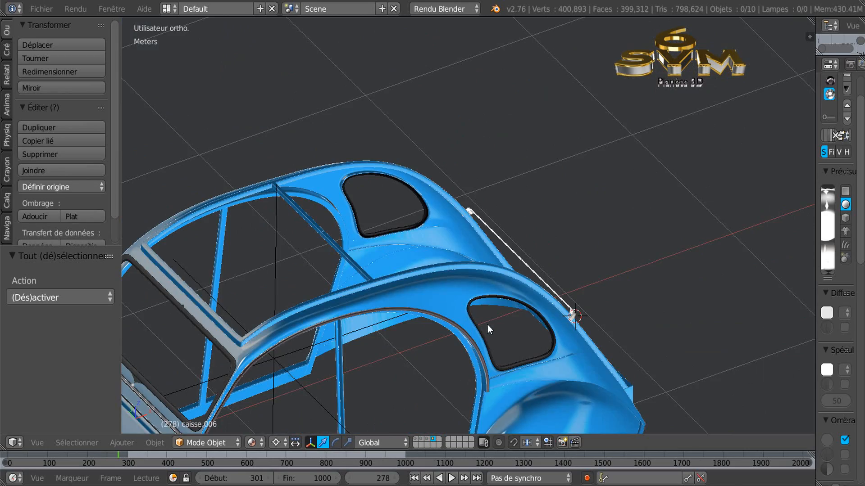
scroll(488, 326, "down", 2)
middle_click_drag(477, 338, 480, 223)
middle_click_drag(481, 261, 521, 243)
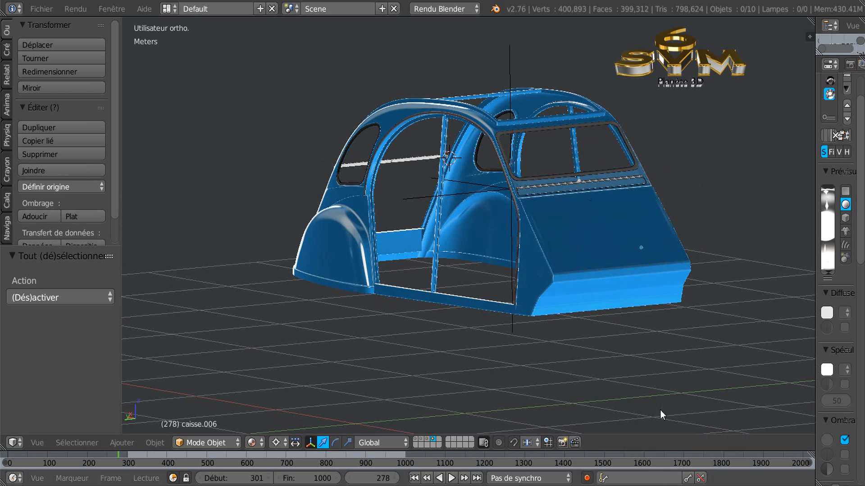
key("KP_0")
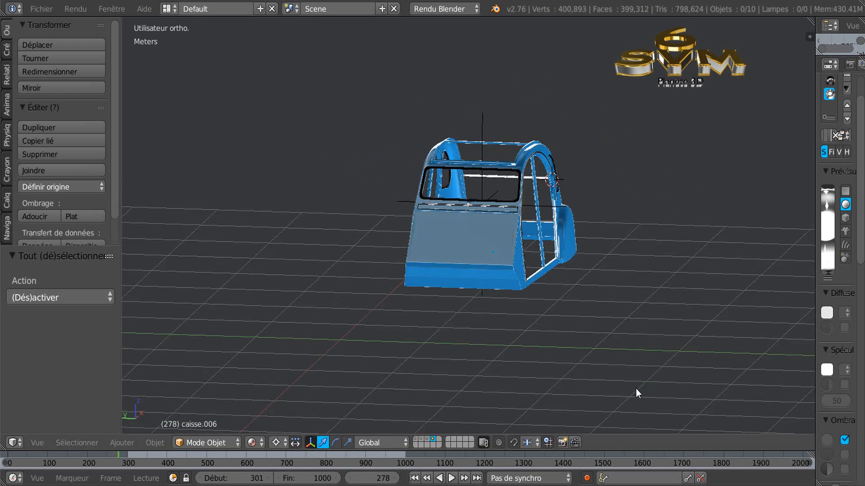
middle_click_drag(536, 387, 536, 367)
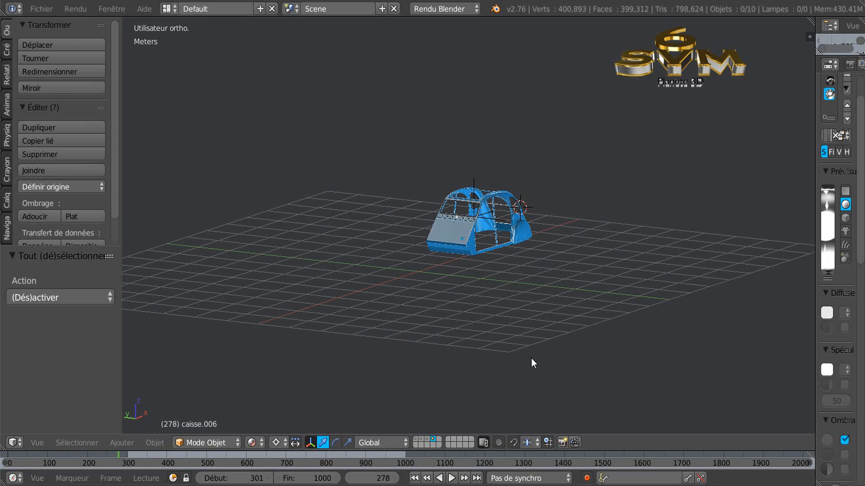
right_click(475, 295)
middle_click_drag(488, 282, 537, 295)
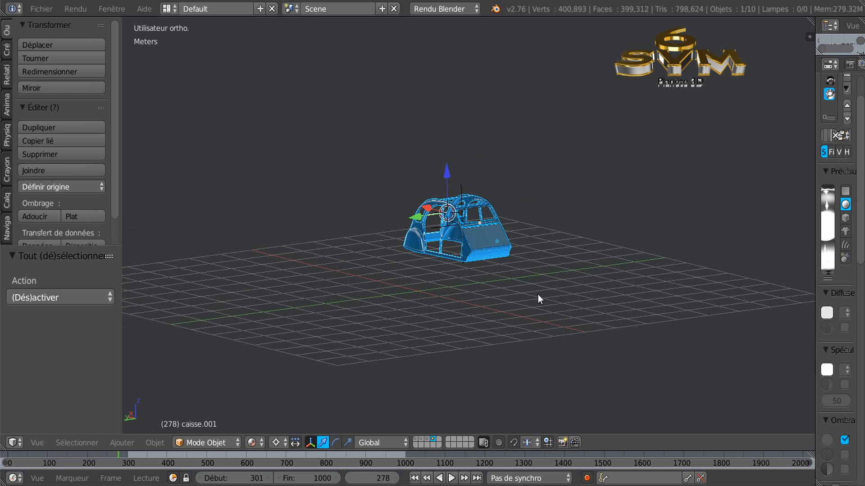
key("ctrl+alt+KP_0")
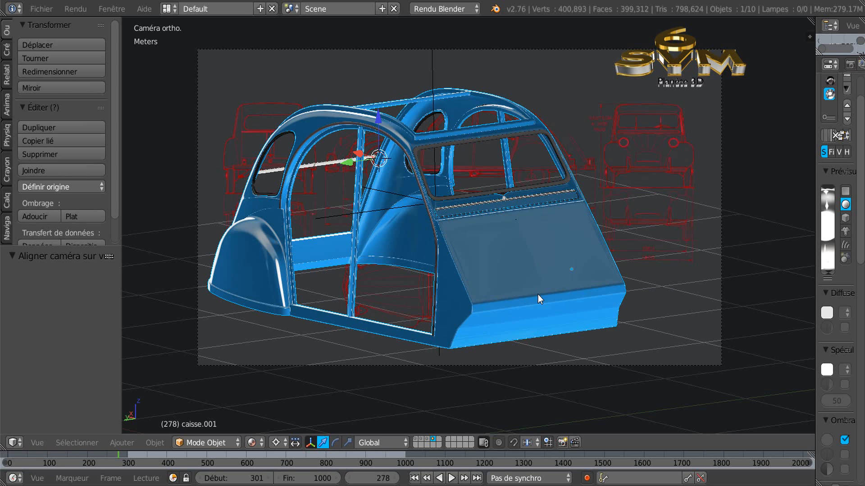
scroll(538, 294, "down", 2)
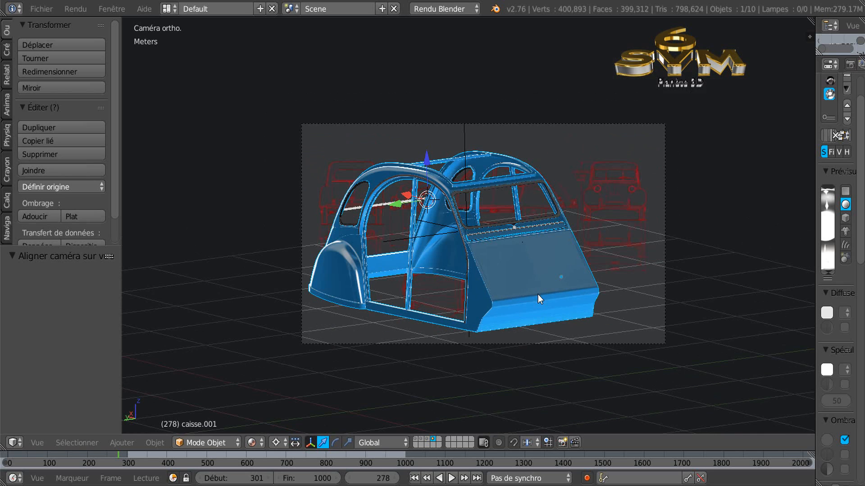
Show the layers holding the hood, front fenders, headlights and bumper together with the body, and return to the camera view
key("KP_0")
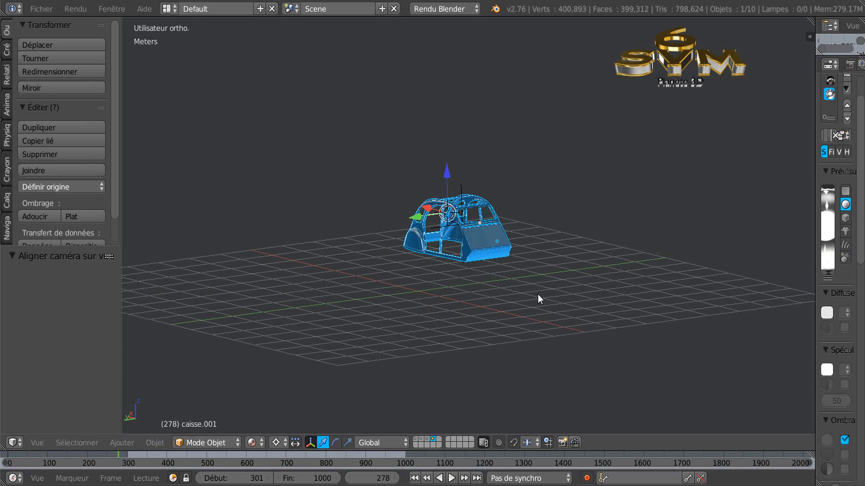
left_click(426, 440, "shift")
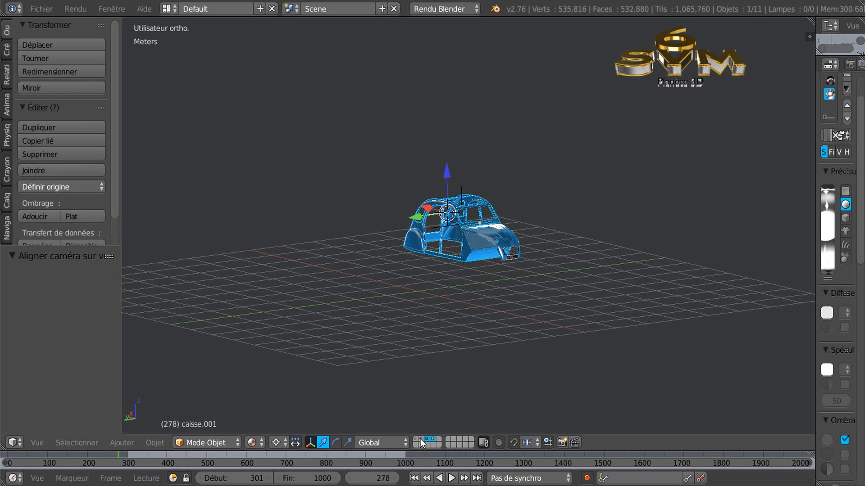
left_click(421, 440, "shift")
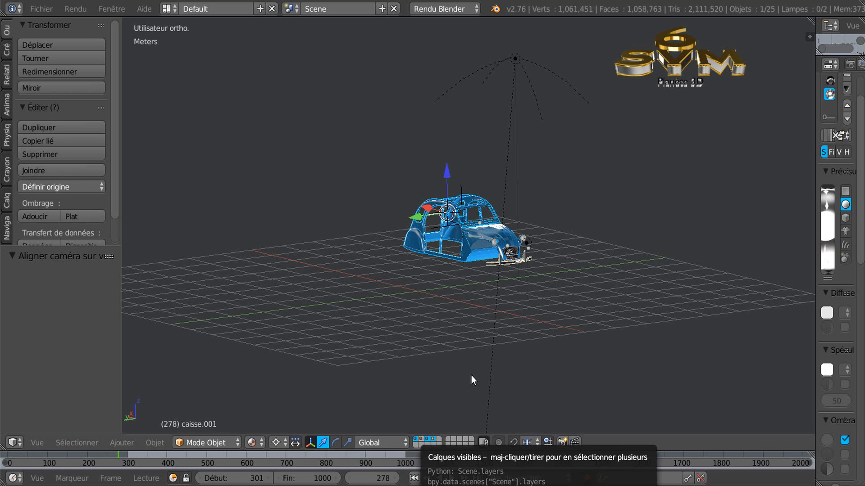
key("shift+2")
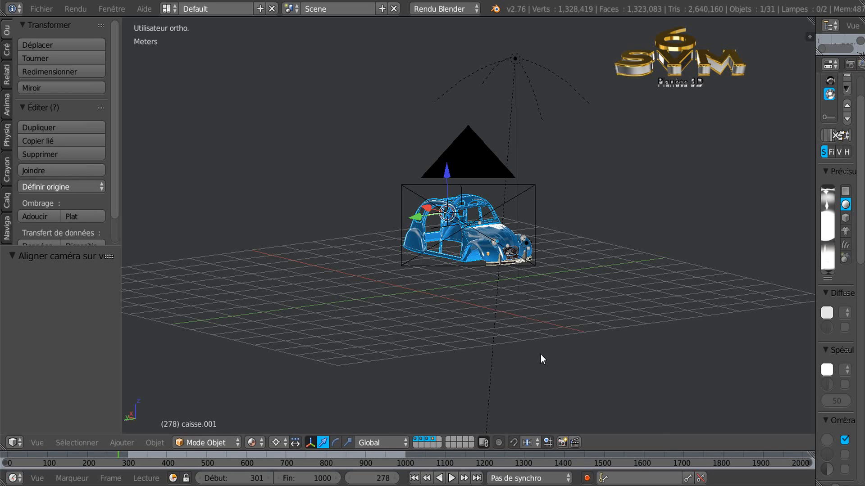
key("KP_0")
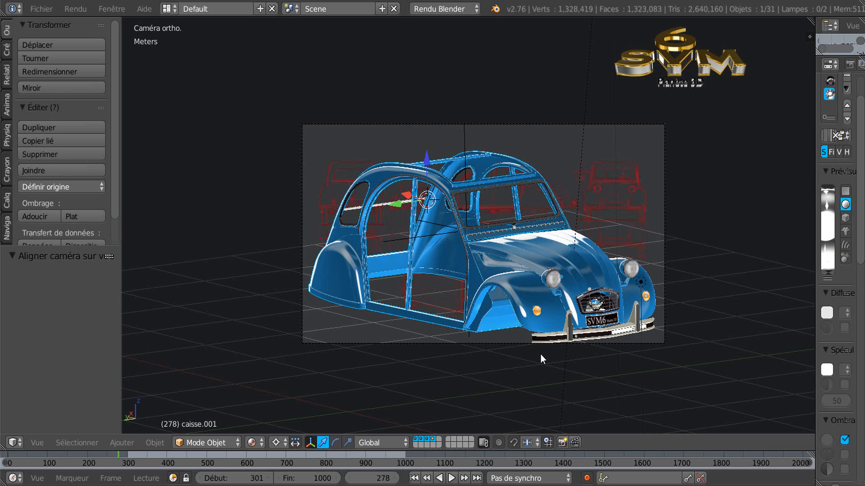
Move the camera about 9.5 cm down to frame the whole car, render frame 278 and close the render
right_click(485, 344)
key("g")
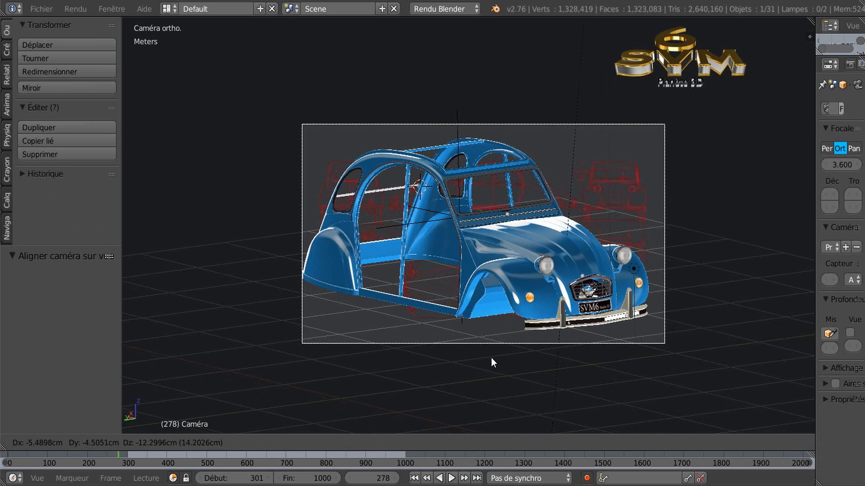
left_click(496, 361)
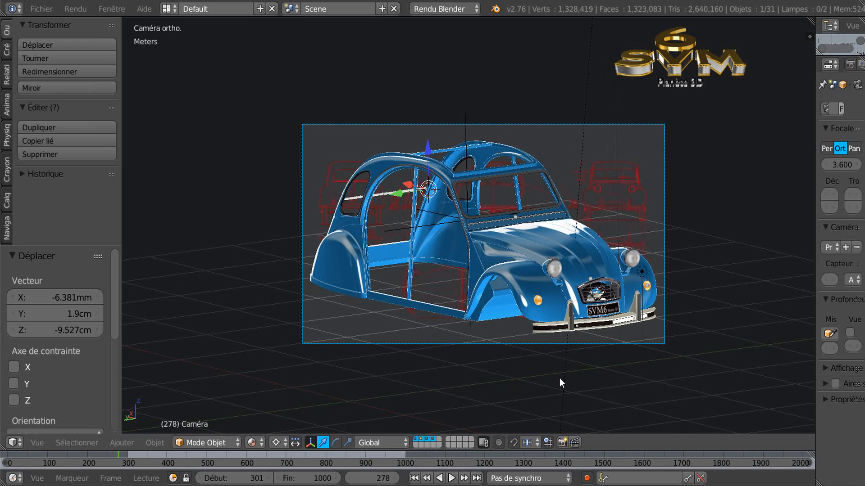
key("F12")
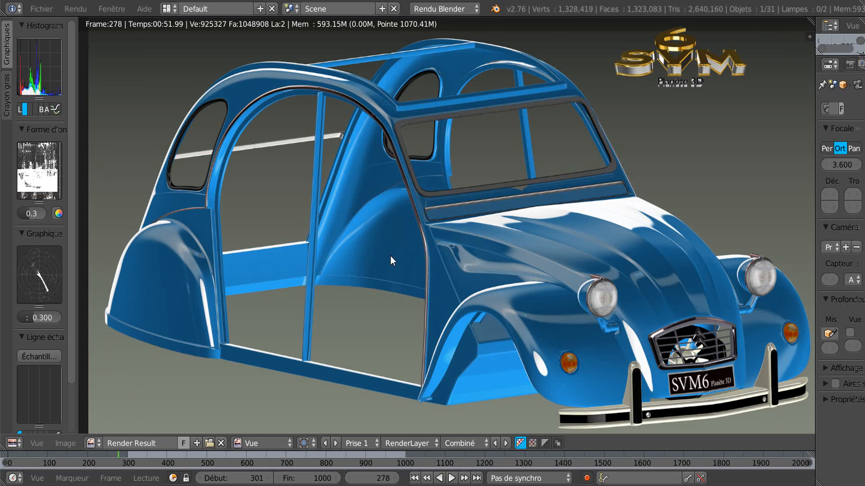
key("Escape")
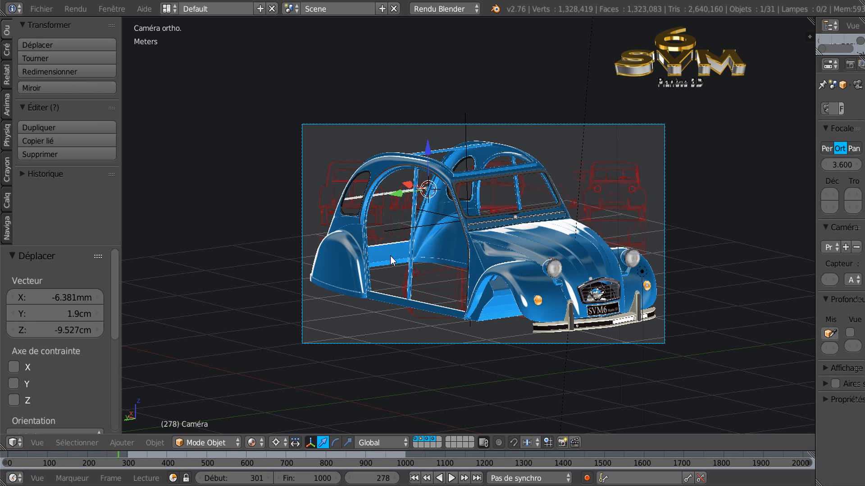
Align the camera to a rear three-quarter view of the car body
mouse_move(450, 267)
middle_mouse_down()
mouse_move(471, 267)
mouse_move(455, 269)
middle_mouse_up()
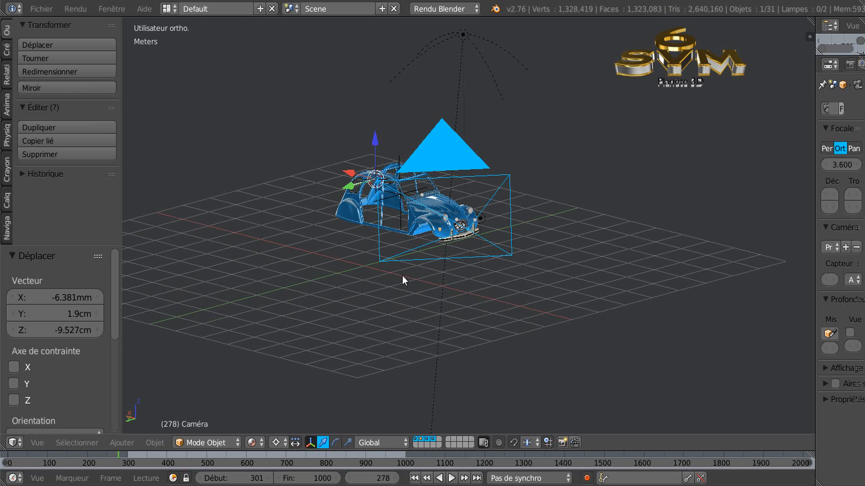
right_click(437, 274)
middle_click_drag(423, 240, 418, 220)
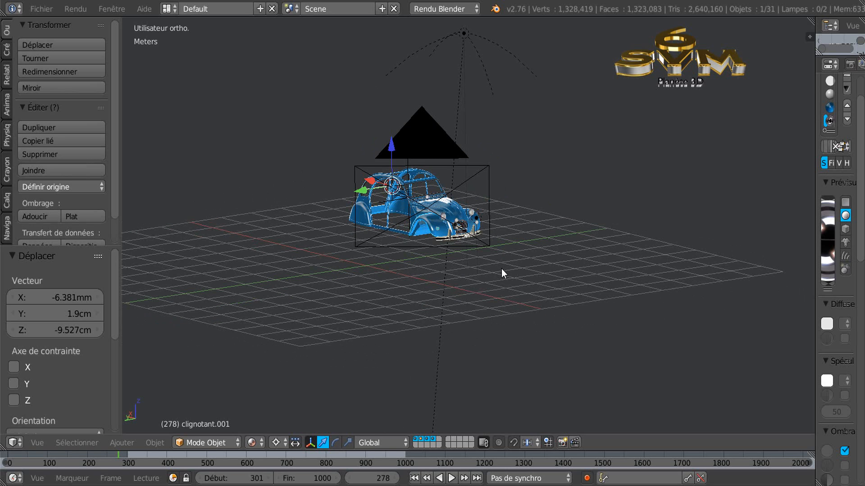
right_click(513, 283)
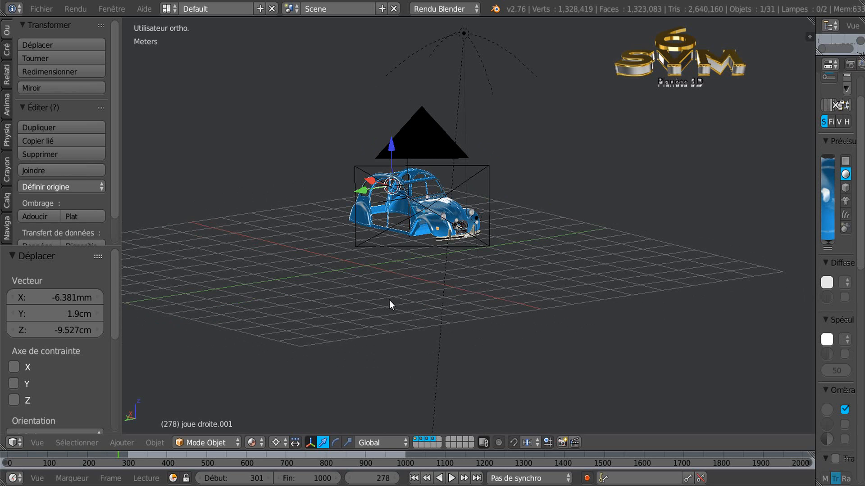
scroll(399, 224, "up", 6)
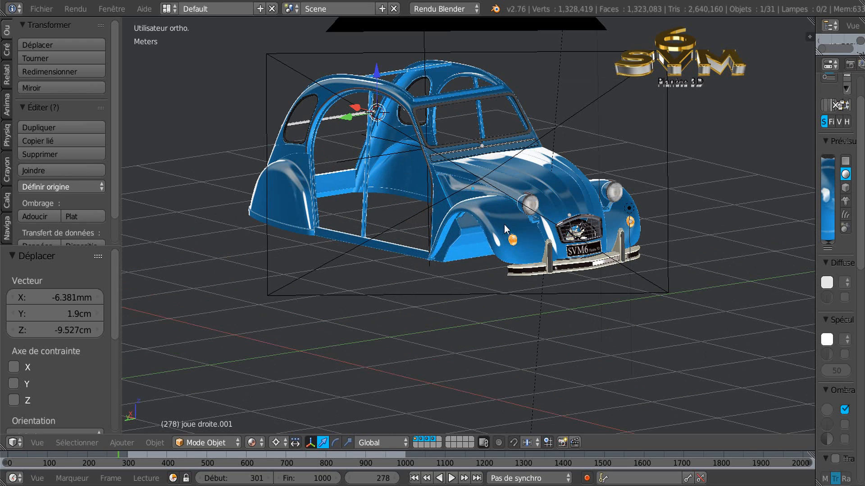
middle_click_drag(490, 304, 347, 296)
middle_click_drag(634, 279, 461, 275, "shift")
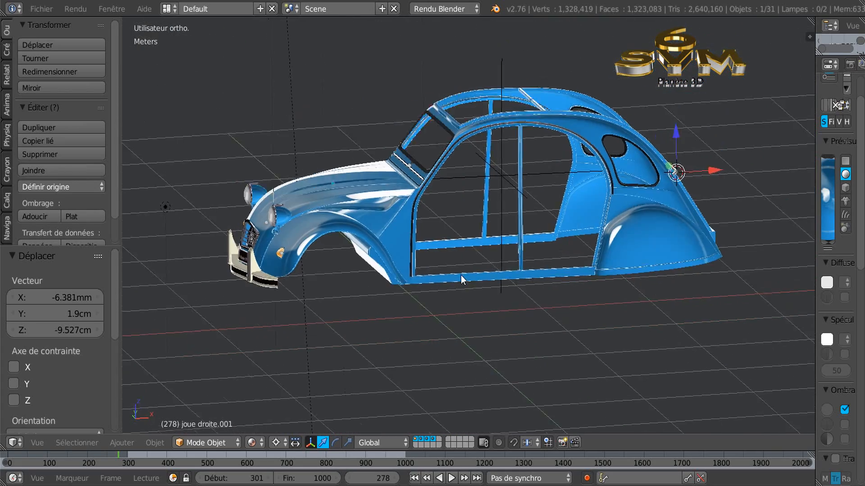
scroll(487, 271, "up", 5)
scroll(498, 288, "down", 4)
middle_click_drag(502, 295, 417, 286)
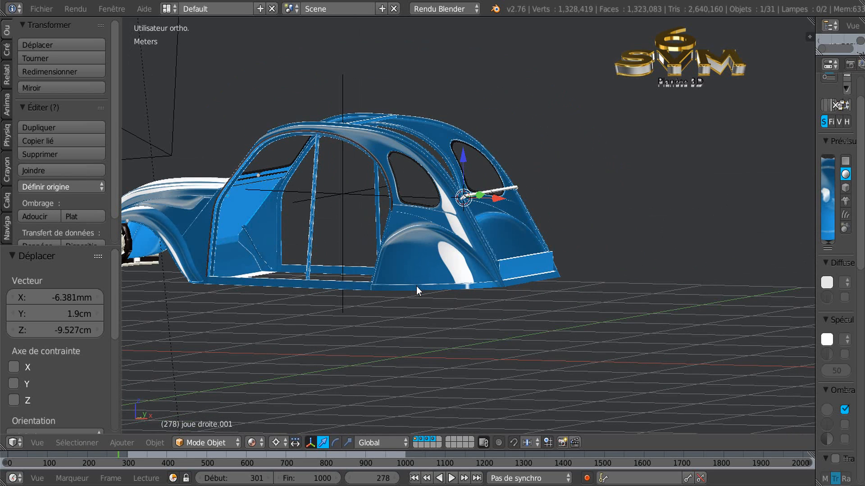
key("ctrl+alt+KP_0")
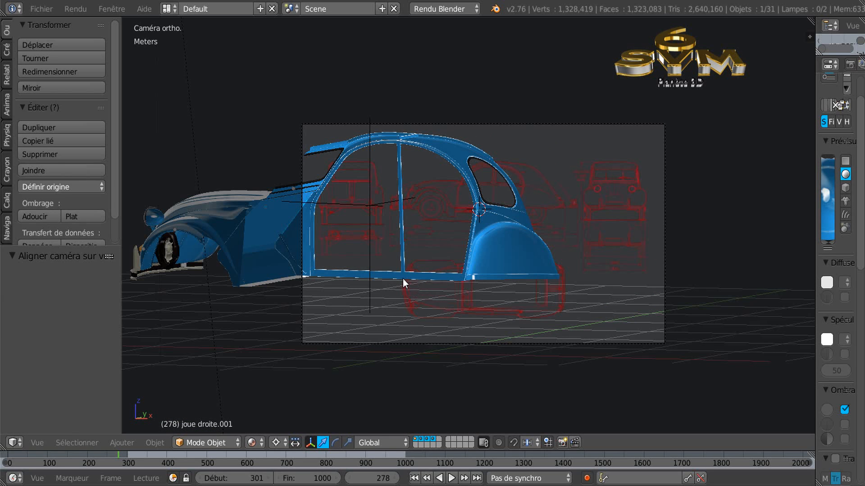
middle_click_drag(553, 319, 486, 324)
key("ctrl+alt+KP_0")
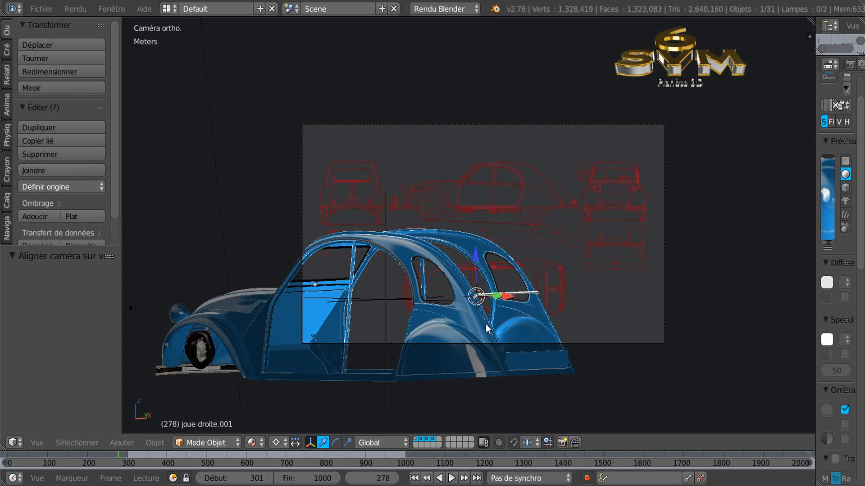
Move the camera about -11 cm in X, -9.5 cm in Y and -73 cm in Z to frame the car's rear
right_click(676, 241)
key("g")
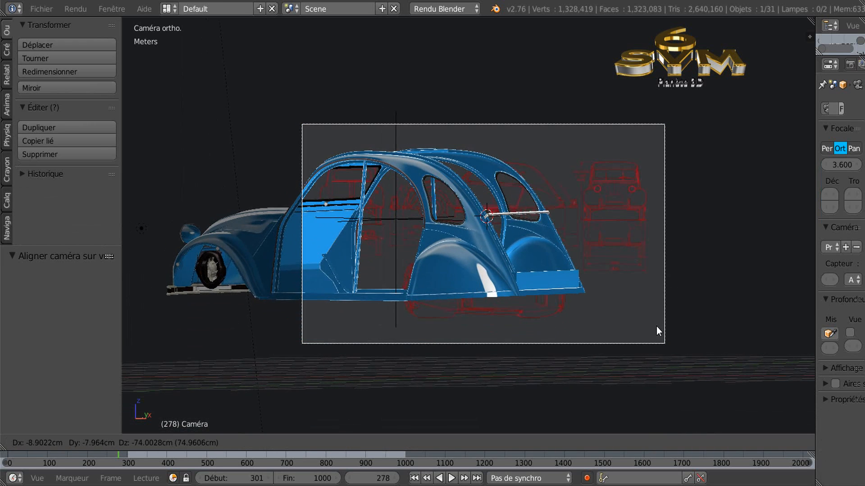
left_click(653, 325)
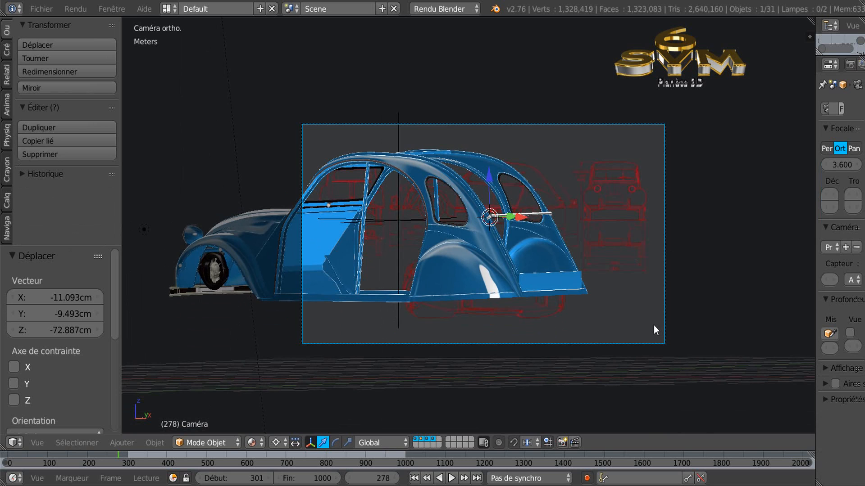
Render the rear view, examine the chrome crossbar and its end brackets up close, and close the render
key("F12")
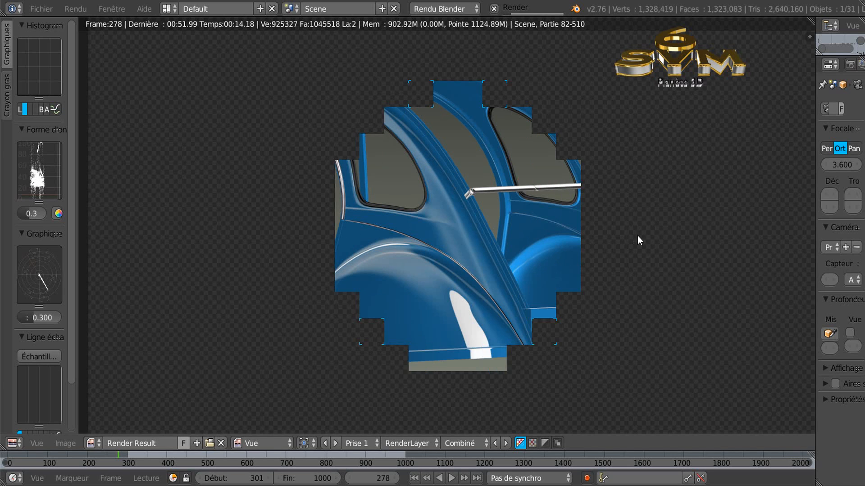
scroll(628, 233, "up", 6)
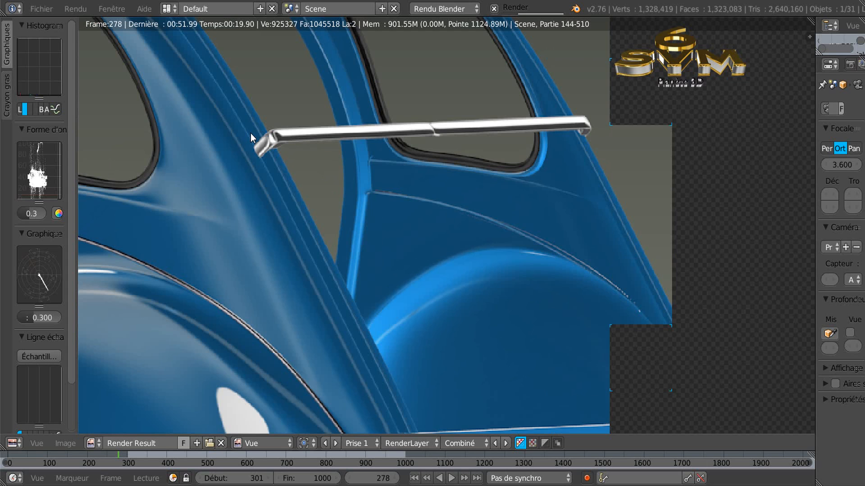
scroll(250, 134, "up", 3)
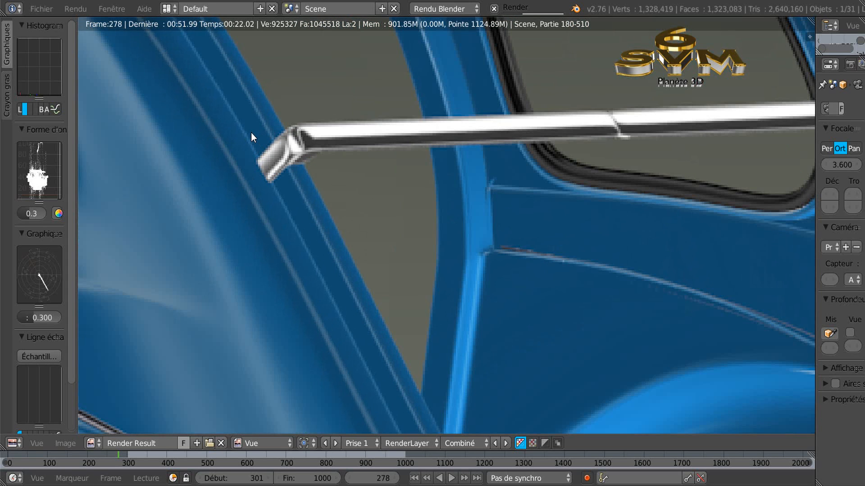
scroll(250, 133, "down", 3)
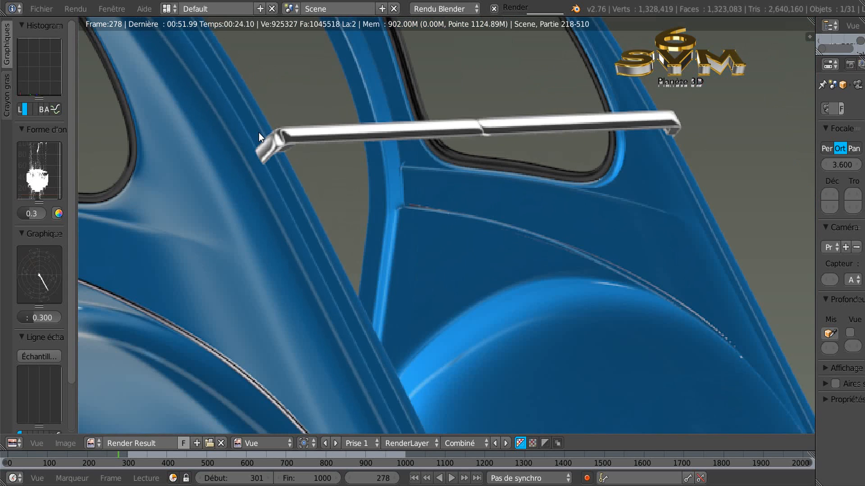
scroll(310, 134, "down", 3)
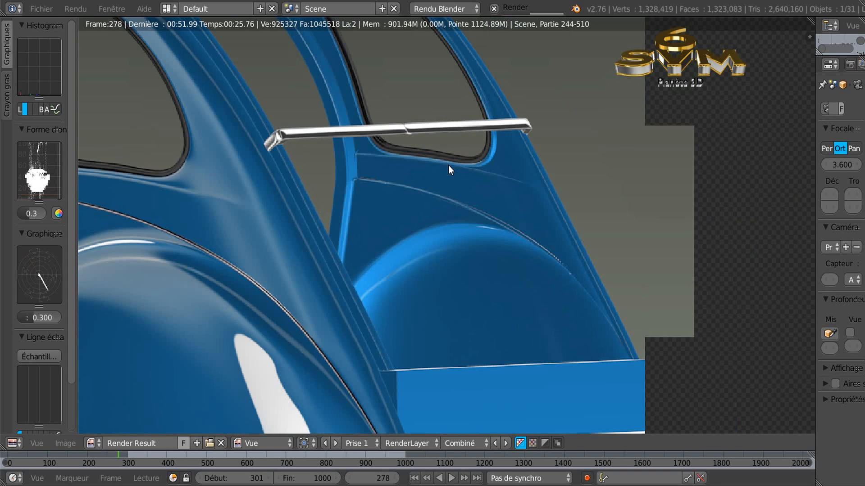
scroll(447, 166, "down", 4)
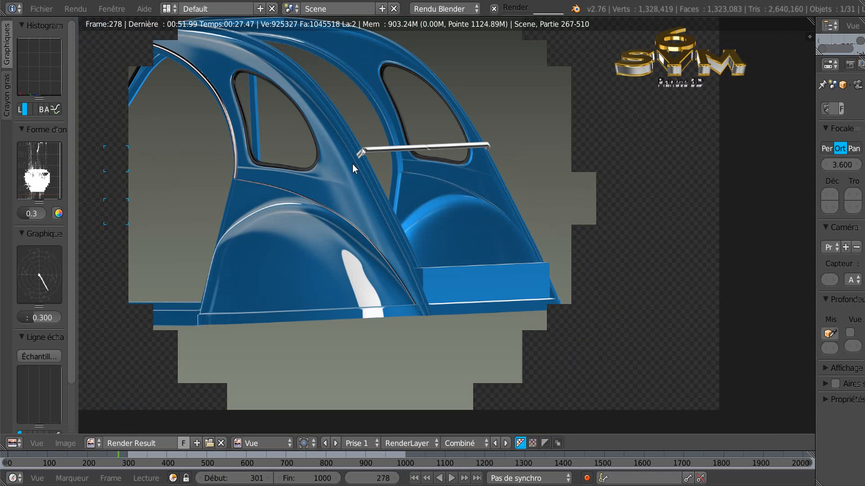
scroll(362, 166, "up", 1)
scroll(384, 177, "up", 1)
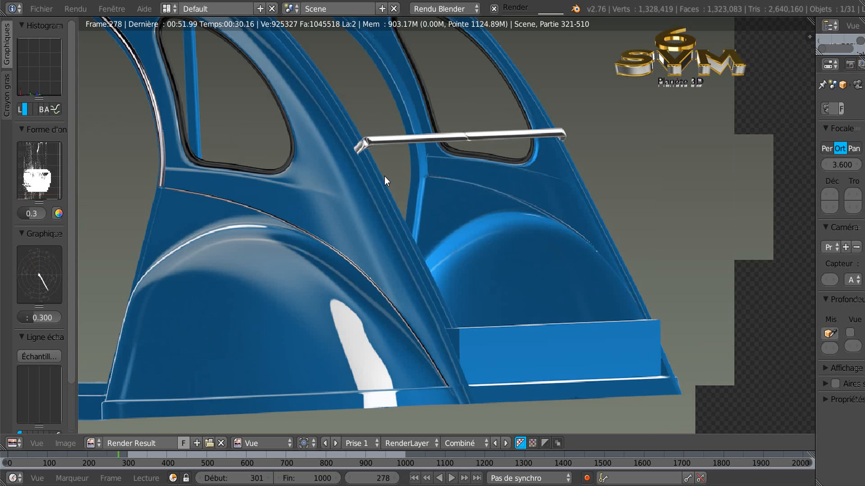
scroll(385, 176, "down", 1)
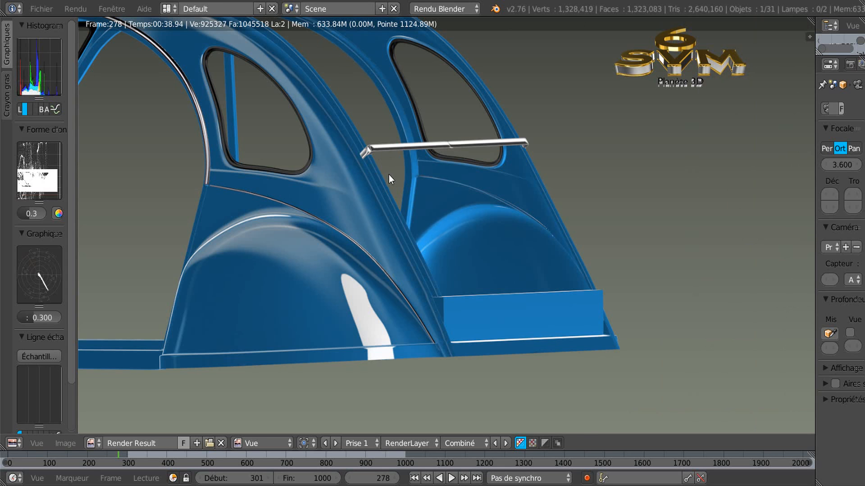
key("Escape")
Examine how the crossbar sits on the rear of the body from several angles
scroll(501, 199, "up", 5)
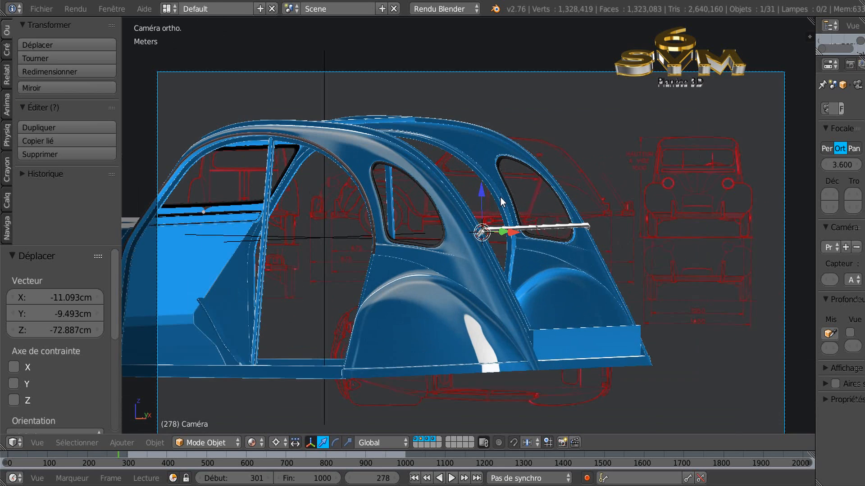
middle_click_drag(494, 249, 467, 148, "shift")
middle_click_drag(468, 191, 471, 242)
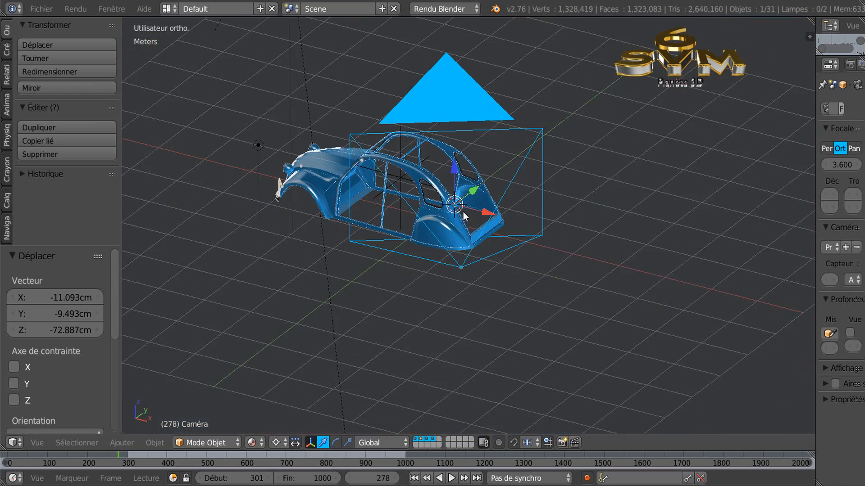
scroll(463, 211, "up", 8)
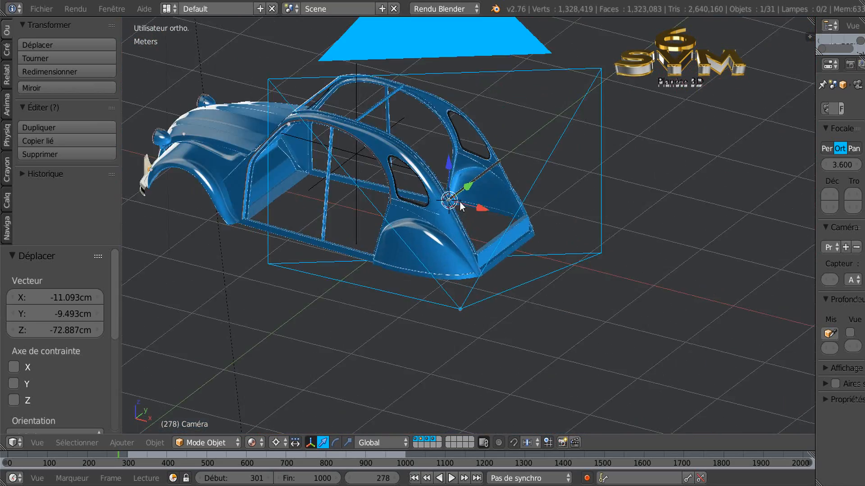
middle_click_drag(461, 174, 463, 169)
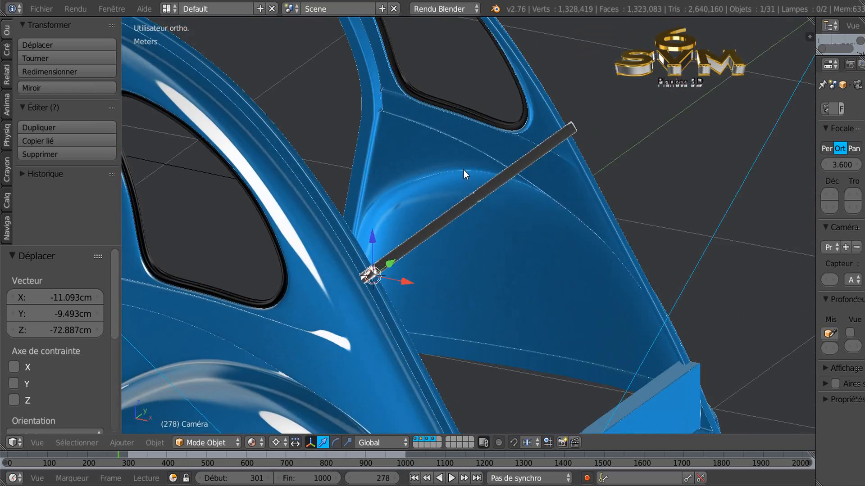
middle_click_drag(437, 264, 444, 257)
middle_click_drag(416, 284, 539, 147, "shift")
middle_click_drag(437, 225, 453, 220)
middle_click_drag(265, 305, 583, 172, "shift")
scroll(482, 206, "up", 1)
scroll(481, 207, "down", 3)
middle_click_drag(469, 242, 485, 231)
Select the car body and align the camera to a side view showing its rear quarter and the crossbar
right_click(403, 333)
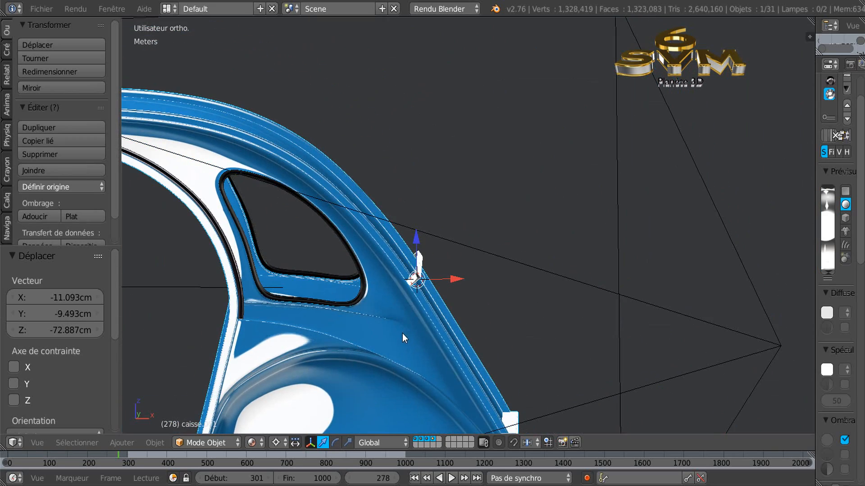
middle_click_drag(372, 334, 498, 211, "shift")
mouse_move(453, 264)
middle_mouse_down()
mouse_move(421, 272)
mouse_move(445, 261)
mouse_move(461, 276)
mouse_move(445, 265)
middle_mouse_up()
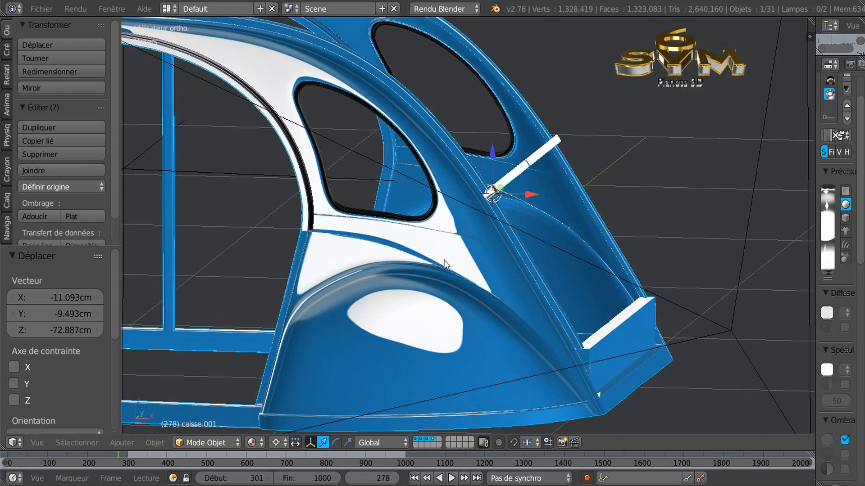
key("ctrl+alt+KP_0")
key("KP_0")
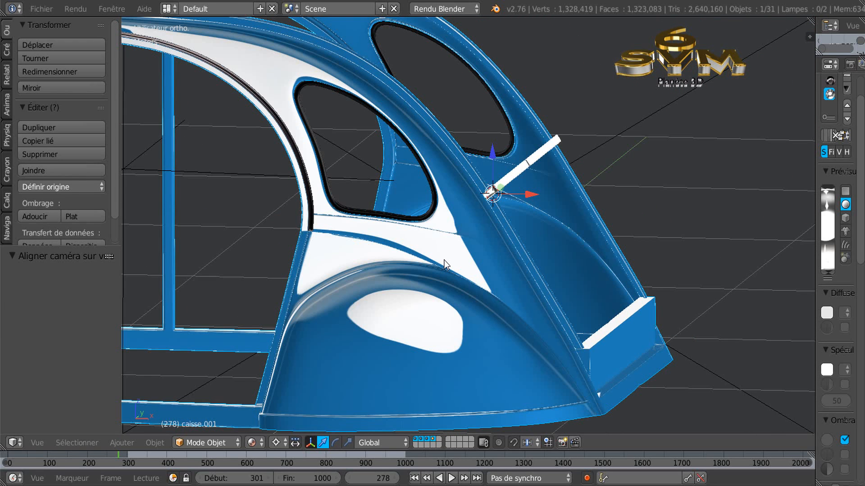
scroll(445, 260, "down", 5)
key("ctrl+alt+KP_0")
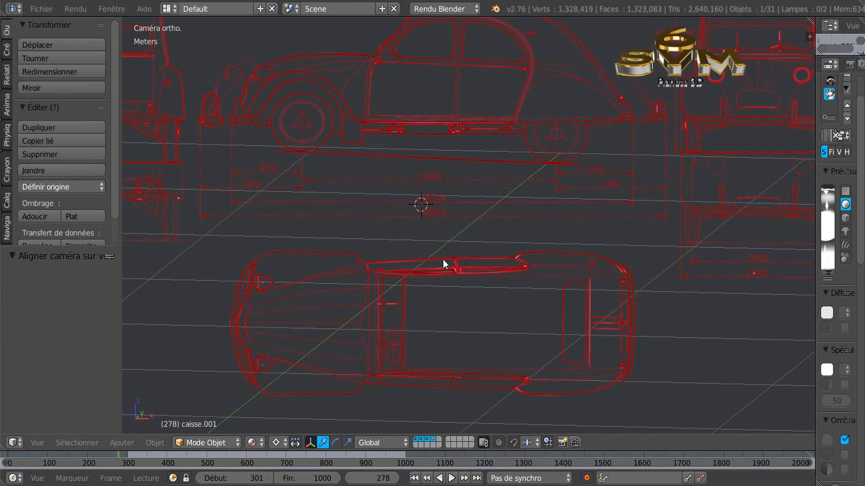
scroll(442, 260, "down", 3)
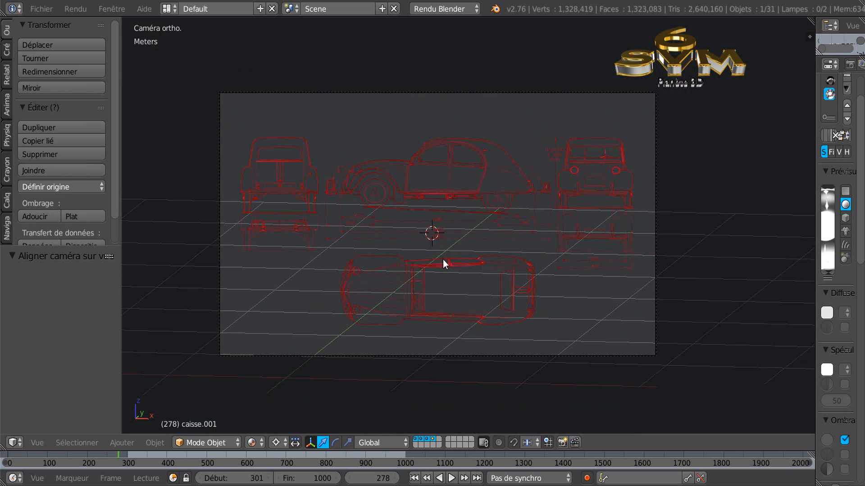
key("KP_0")
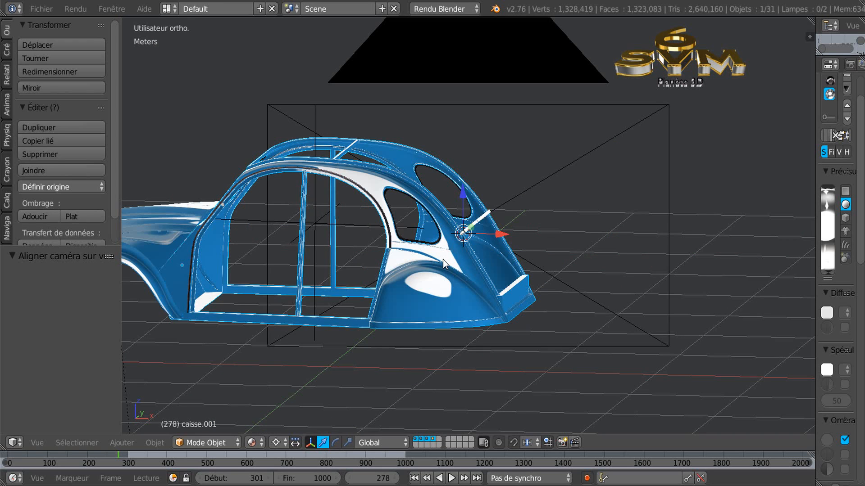
scroll(443, 259, "down", 3)
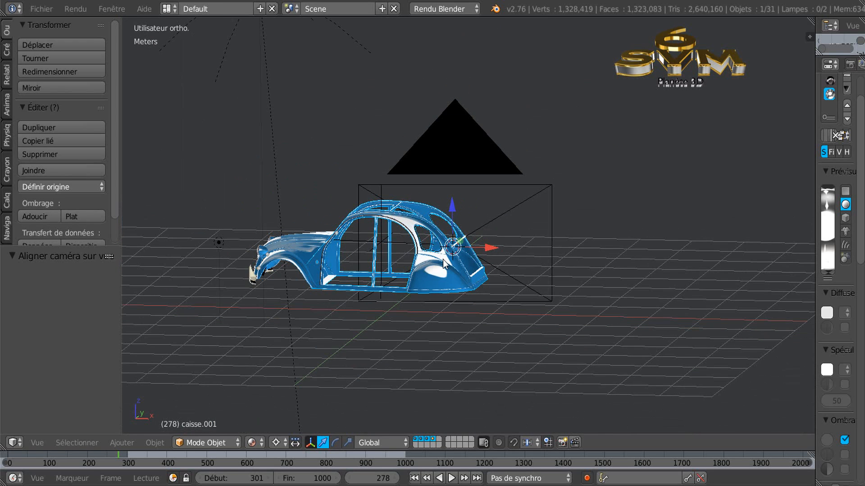
key("KP_0")
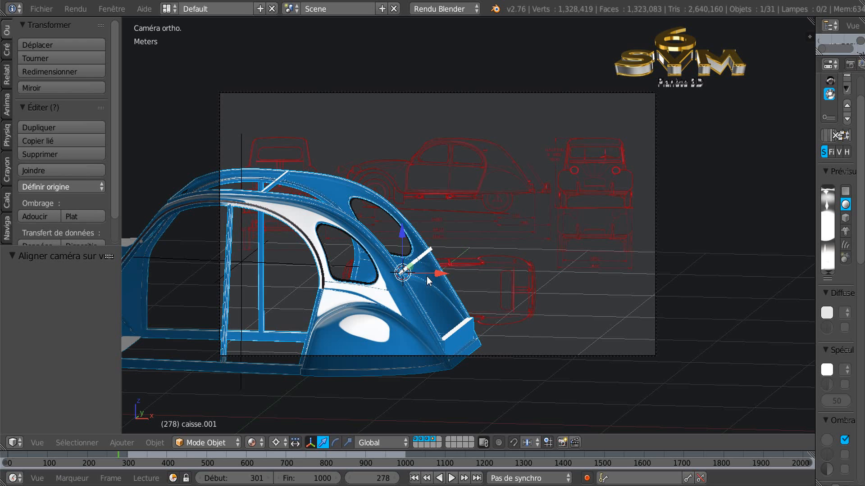
Move the camera about -53 cm in X, -16 cm in Y and -24 cm in Z to frame the car's rear
right_click(517, 356)
key("g")
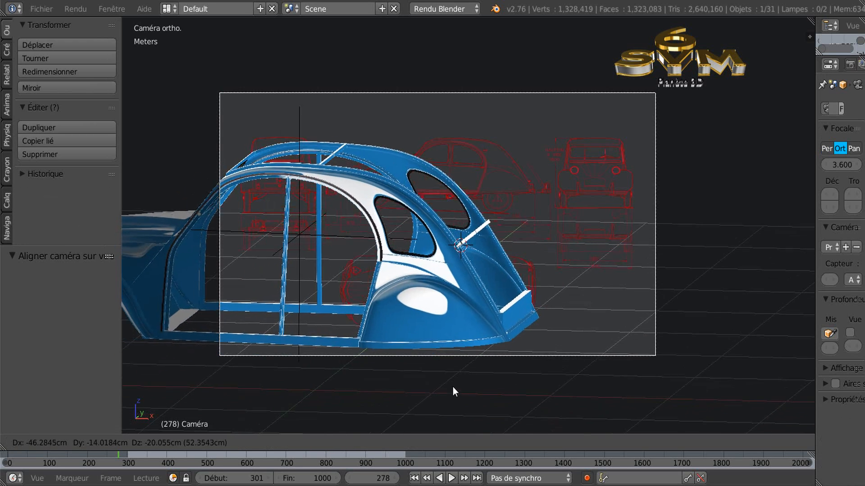
left_click(451, 387)
scroll(506, 251, "up", 2)
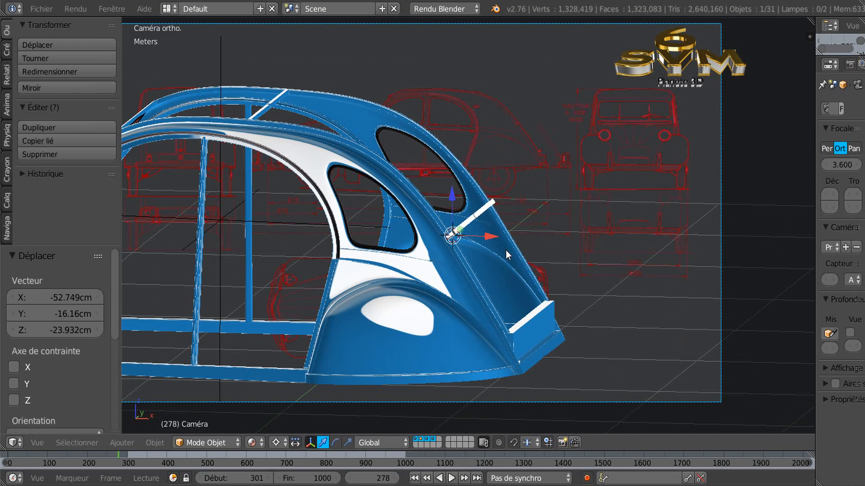
Render the rear side view and examine the crossbar's end bracket up close
key("F12")
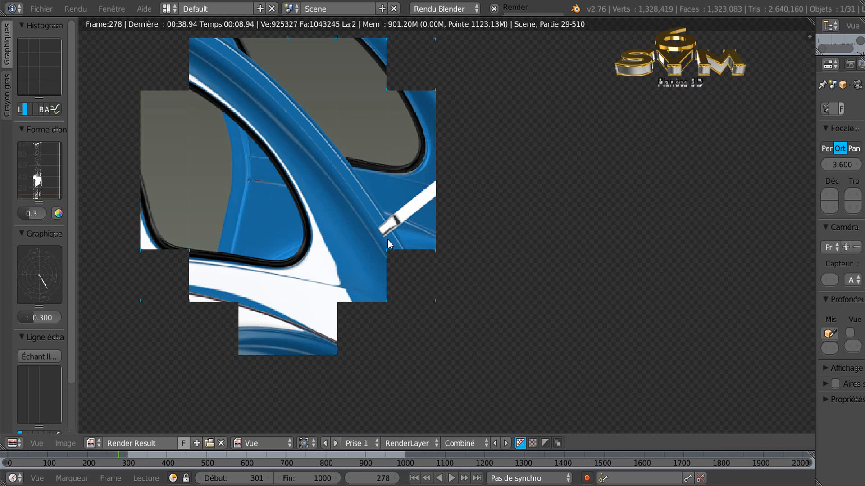
scroll(388, 240, "up", 3)
scroll(392, 237, "up", 3)
scroll(392, 237, "up", 2)
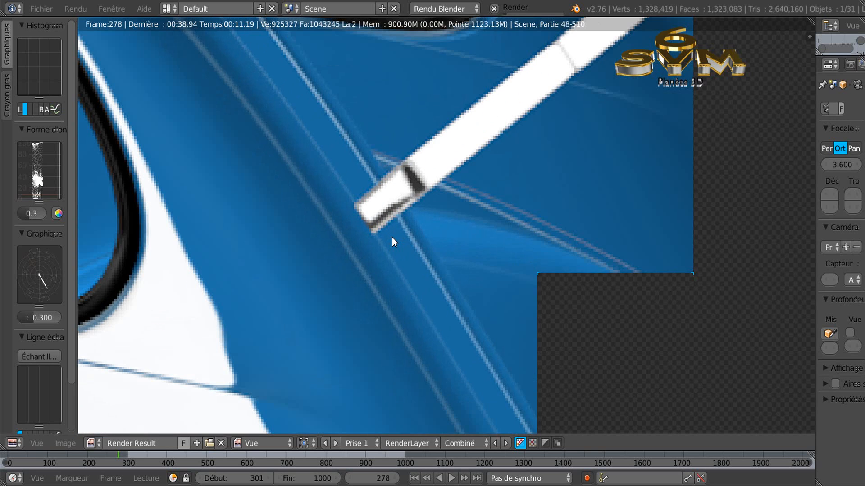
scroll(391, 237, "up", 2)
scroll(392, 236, "down", 4)
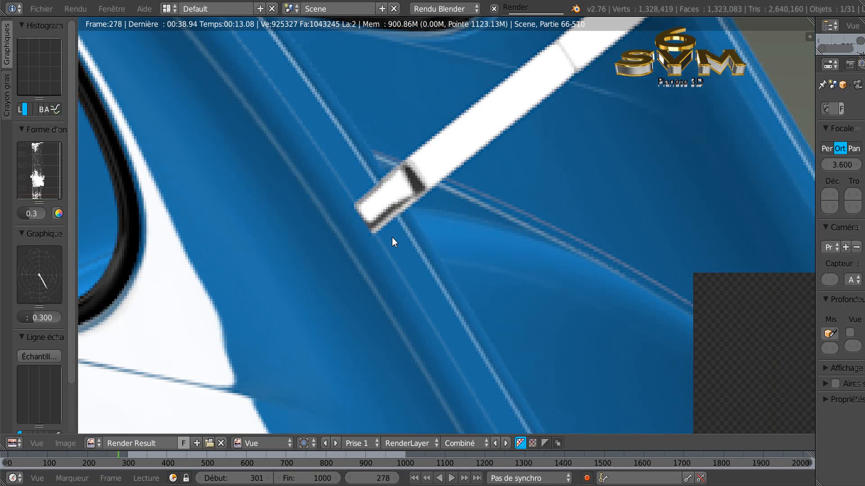
scroll(392, 237, "down", 1)
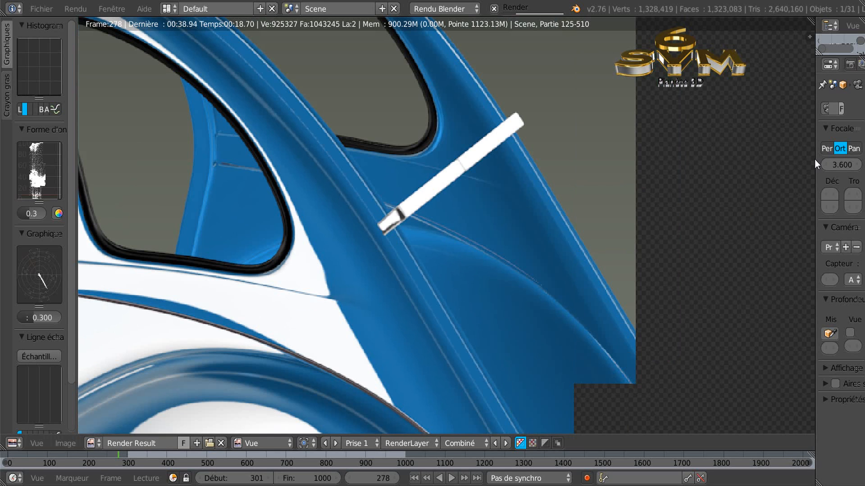
Widen the properties editor, examine the crossbar and the whole rear body in the render, and close the render
left_click_drag(815, 159, 767, 166)
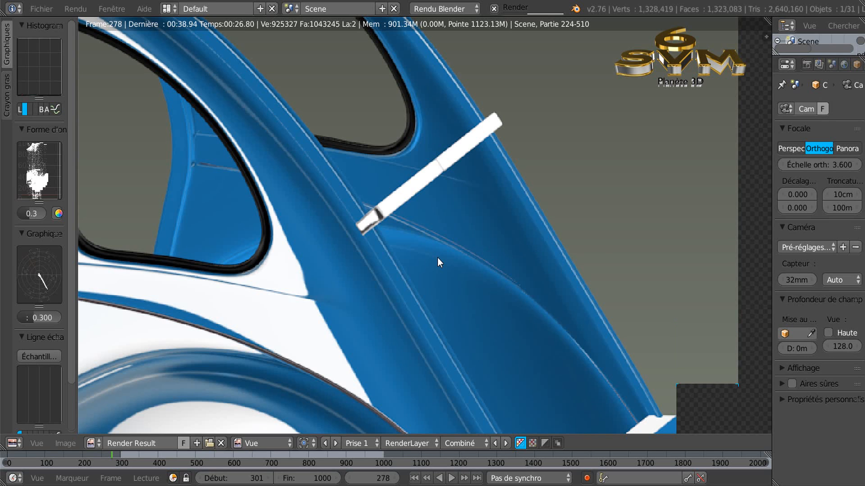
scroll(437, 258, "down", 4)
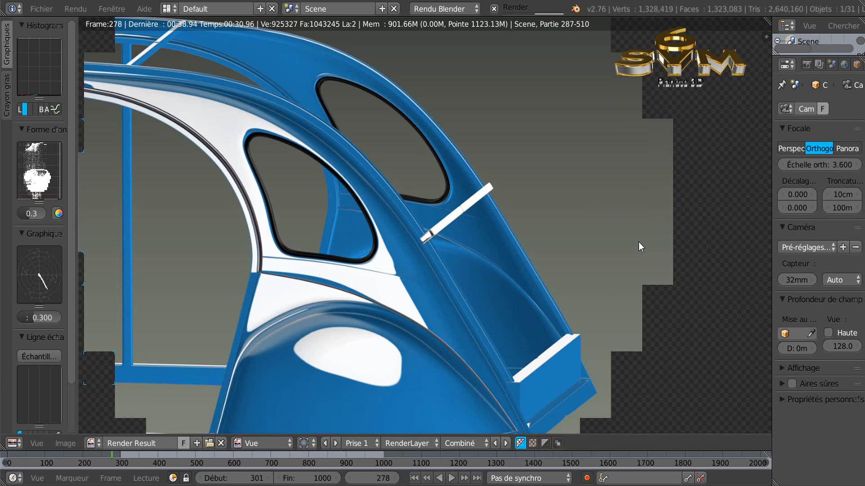
scroll(496, 257, "down", 1)
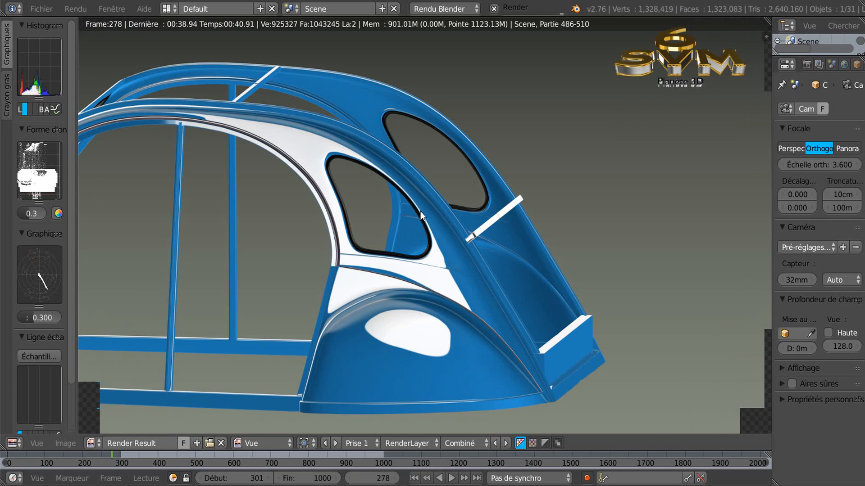
scroll(468, 258, "up", 6)
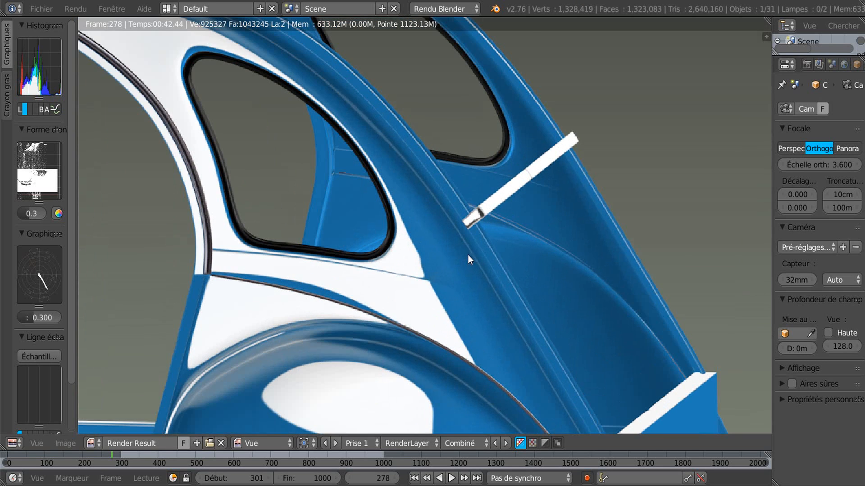
key("Home")
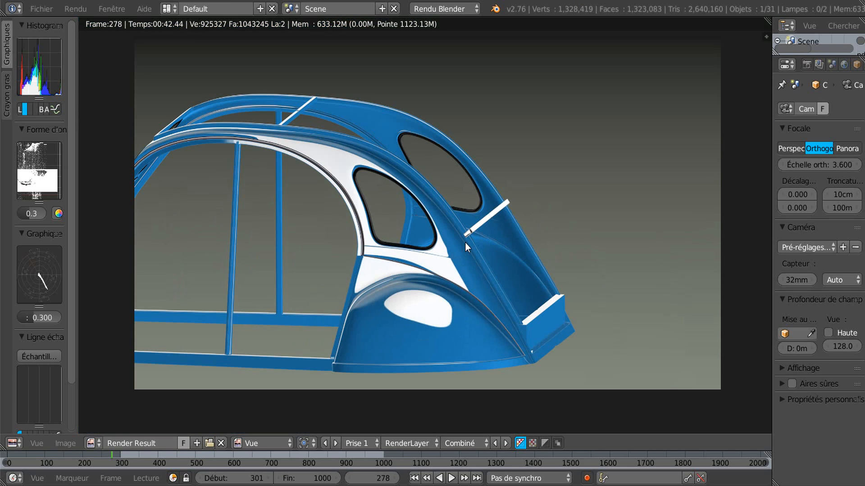
scroll(451, 264, "down", 1)
middle_click_drag(423, 278, 449, 270)
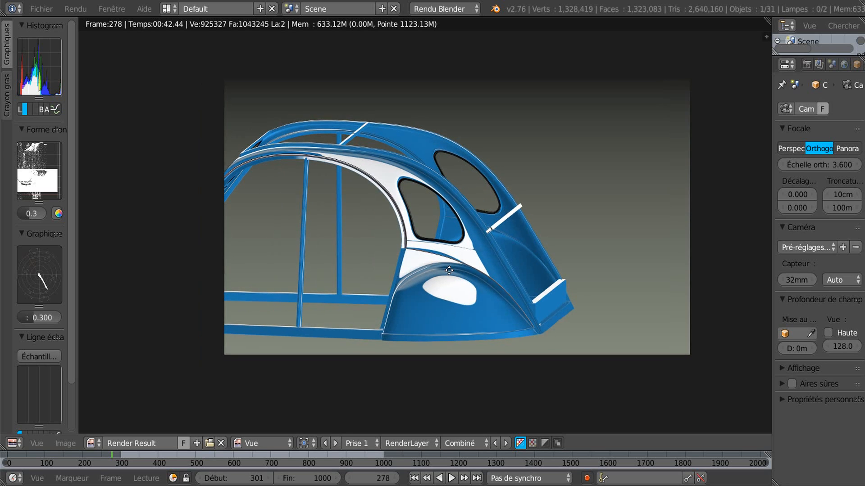
key("Escape")
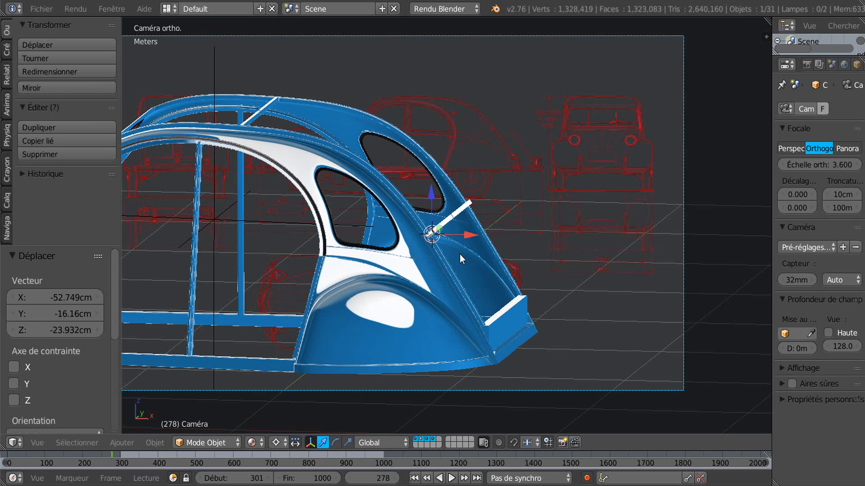
Examine the crossbar's fit between the two rear body sides from several angles in the 3D view
scroll(458, 255, "down", 2)
middle_click_drag(383, 260, 454, 259)
scroll(488, 255, "up", 3)
scroll(488, 255, "up", 2)
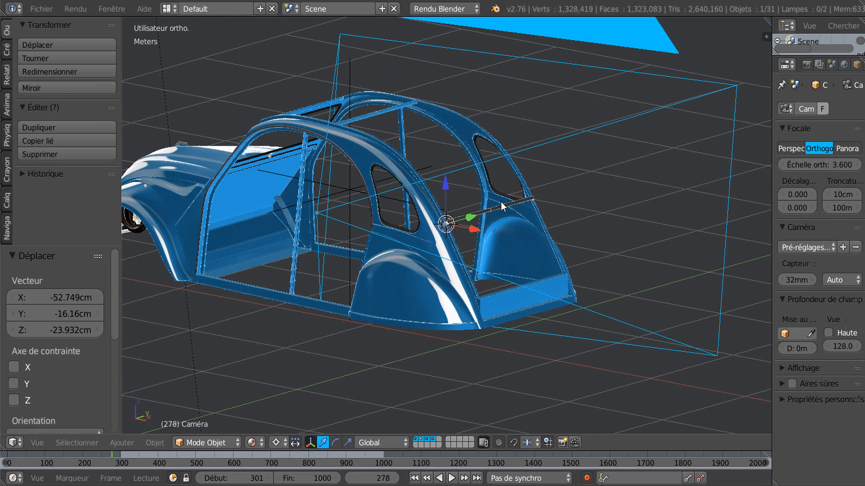
scroll(494, 235, "up", 3)
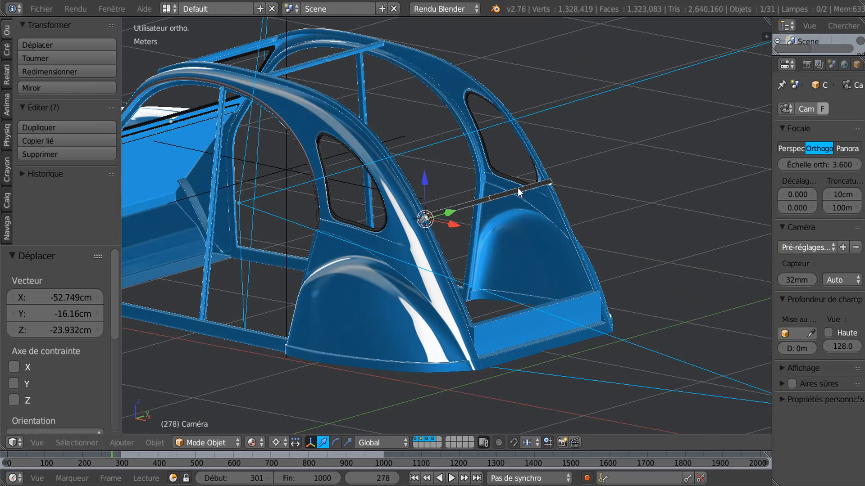
scroll(491, 225, "up", 3)
scroll(490, 225, "down", 3)
scroll(568, 301, "down", 4)
middle_click_drag(454, 314, 406, 315)
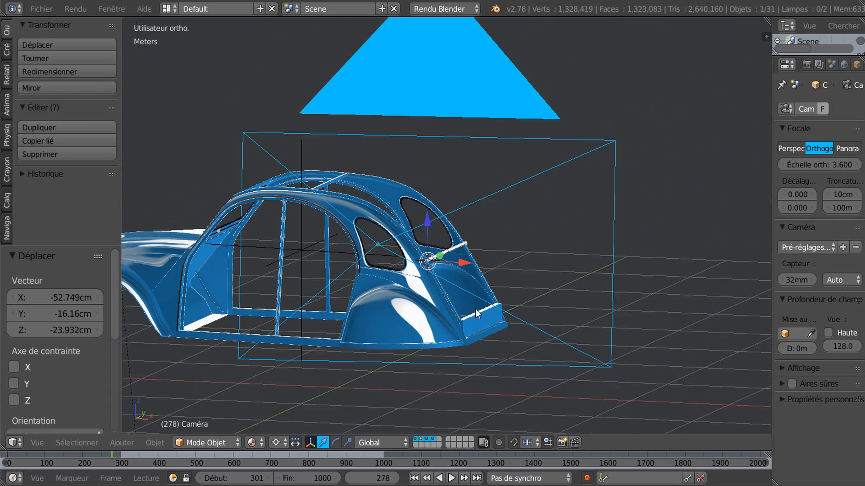
Select the car body, turn it to a raised front three-quarter view, and start a render
right_click(326, 324)
middle_click_drag(321, 295, 477, 232)
middle_click_drag(477, 263, 478, 279)
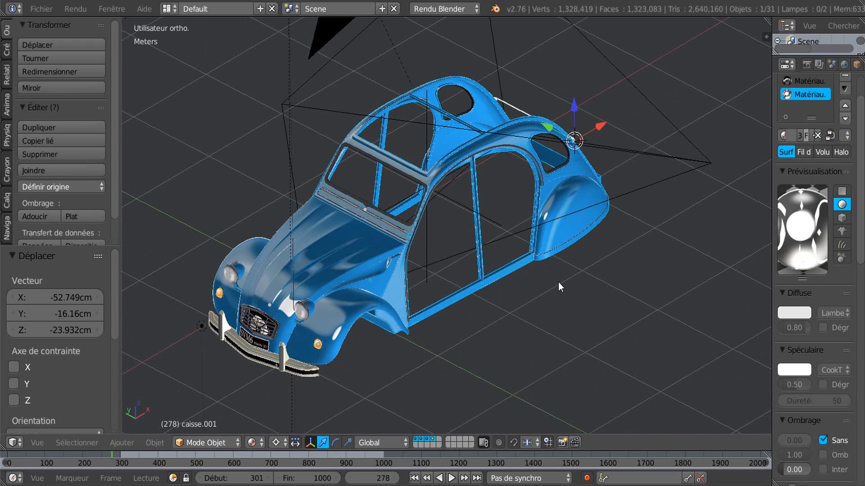
middle_click_drag(539, 308, 545, 335)
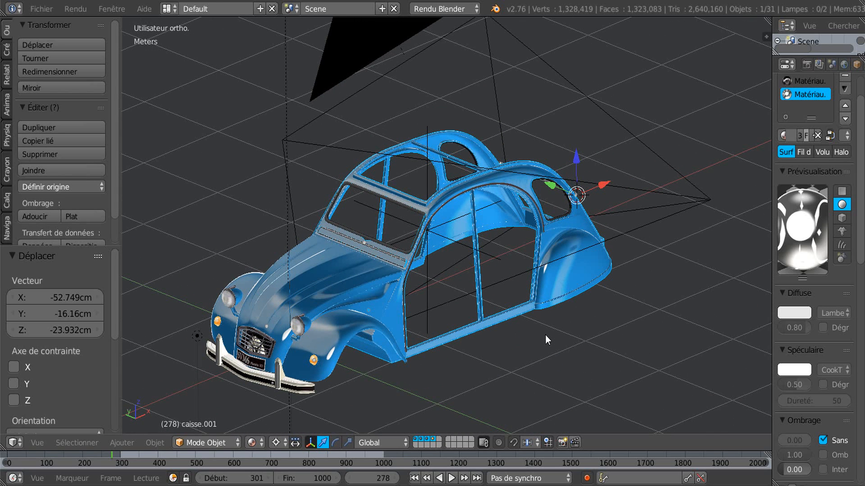
key("F12")
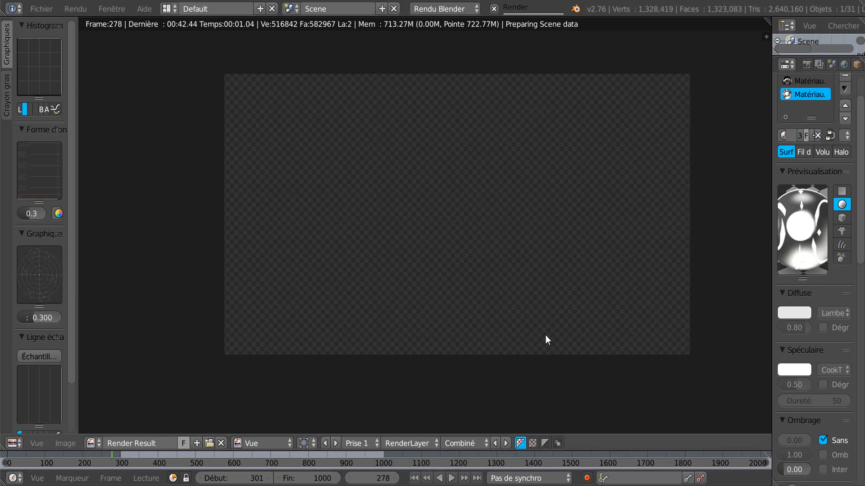